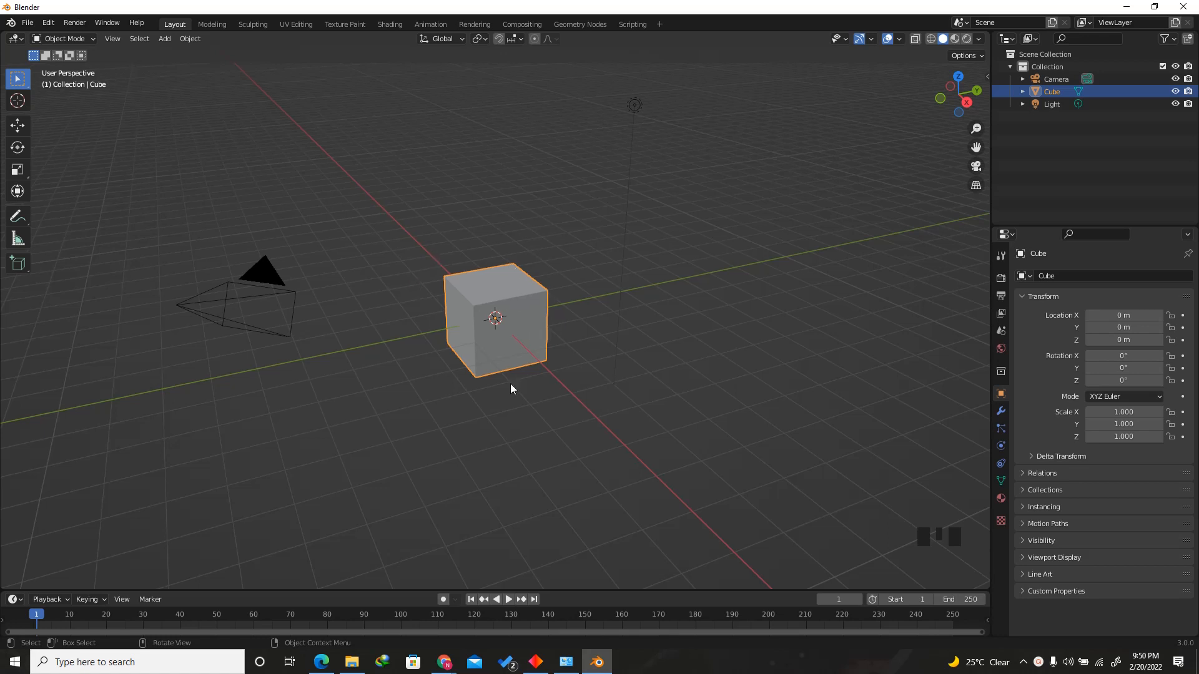
Check the dice size reference image in Chrome and return to Blender.
mouse_move(443, 661)
click(509, 615)
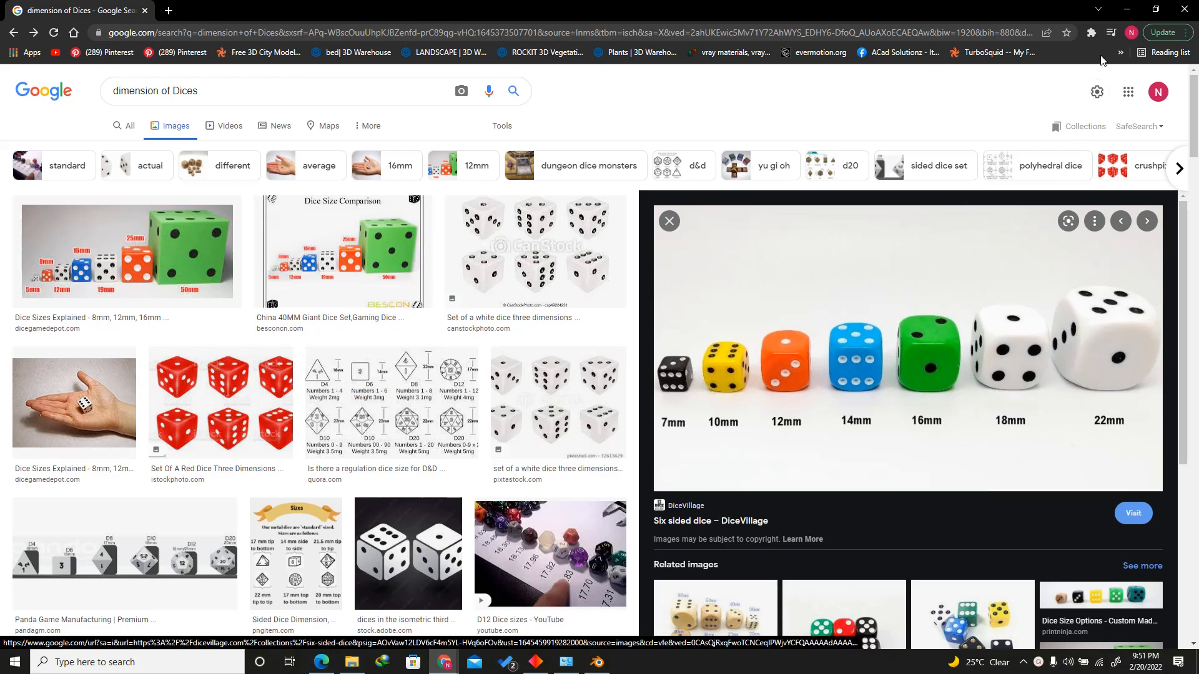
click(597, 662)
Show the object transform values in the viewport and delete the light from the scene.
key(n)
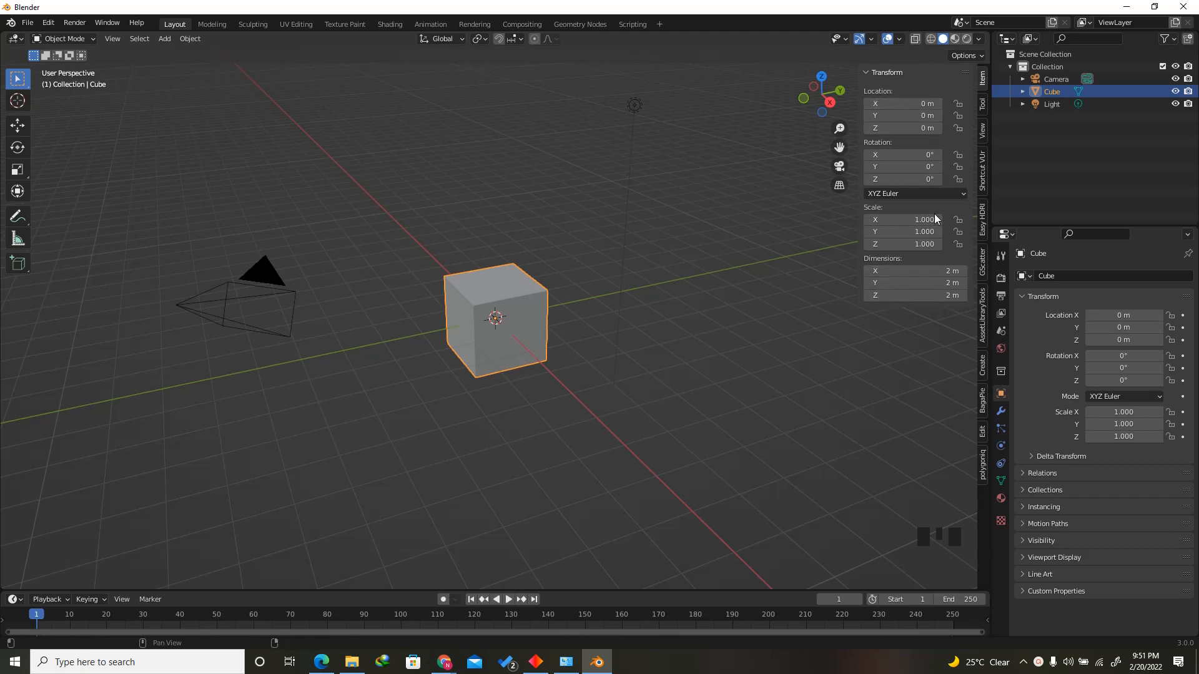
click(266, 266)
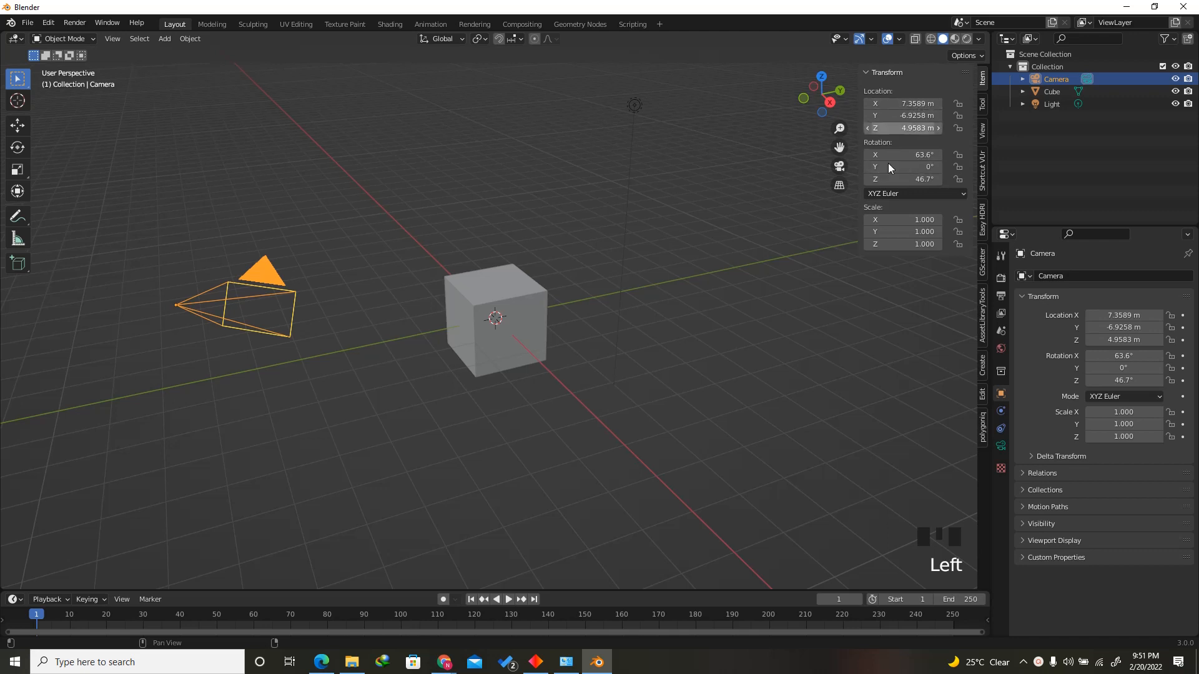
click(634, 105)
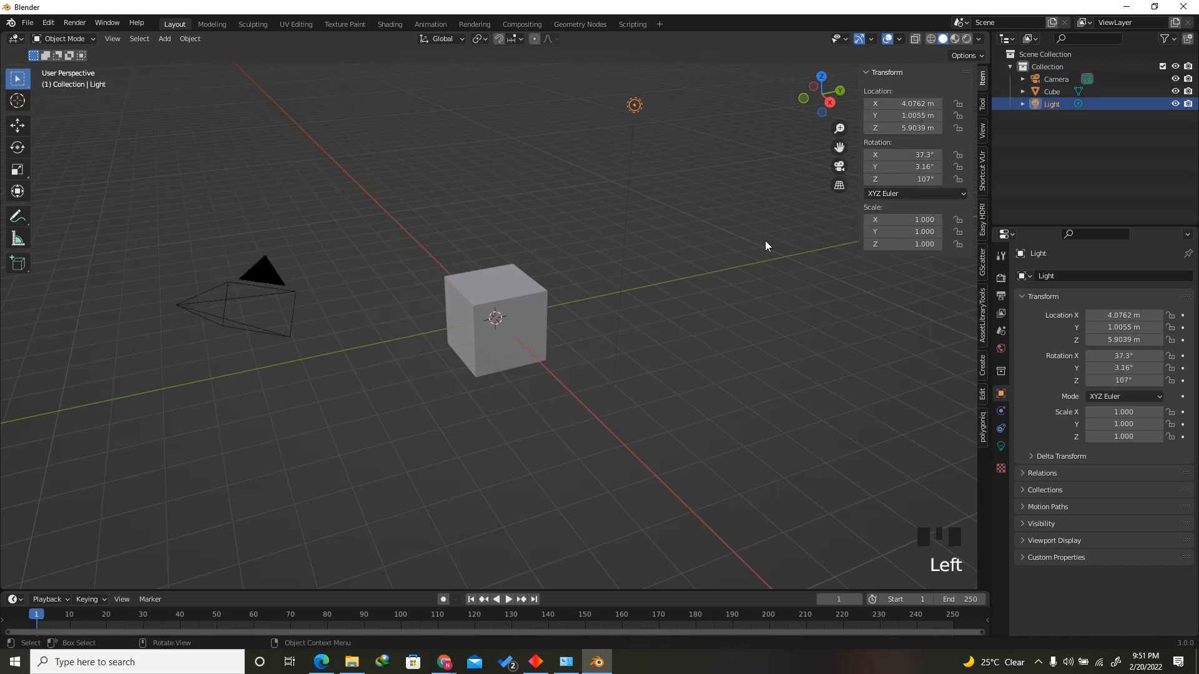
click(657, 92)
key(Delete)
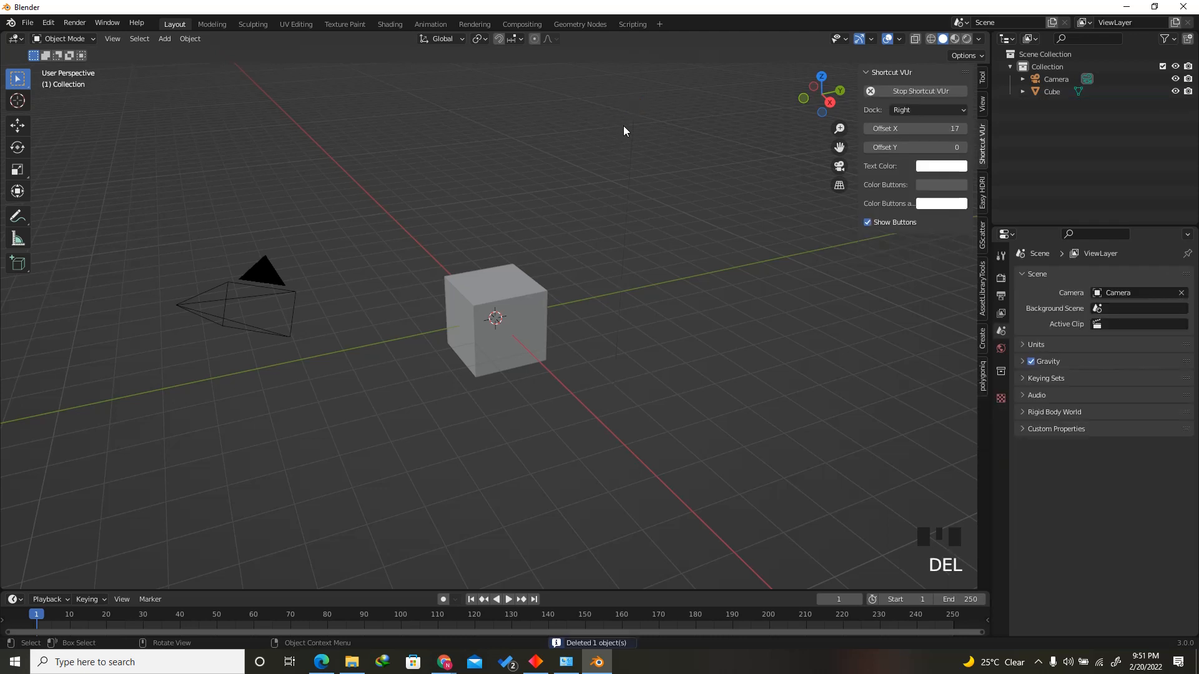
Set the cube's X, Y and Z dimensions to 22 mm each.
scroll(618, 104, up, 2)
scroll(668, 204, down, 1)
click(531, 321)
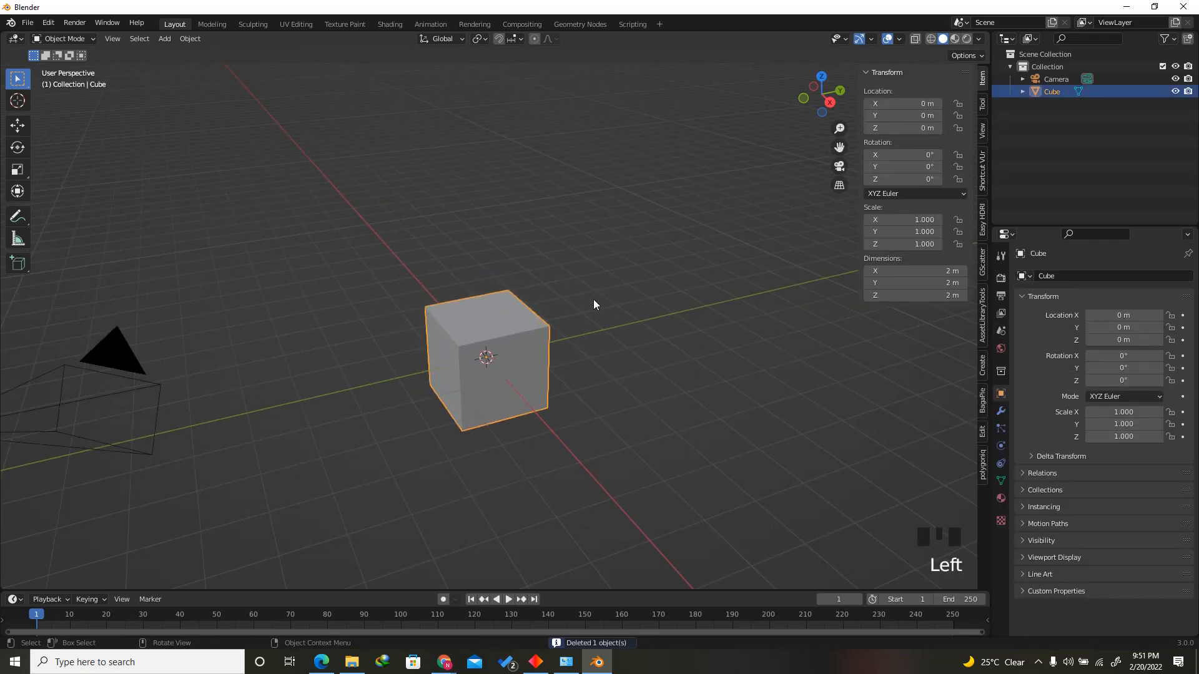
click(928, 273)
text(22)
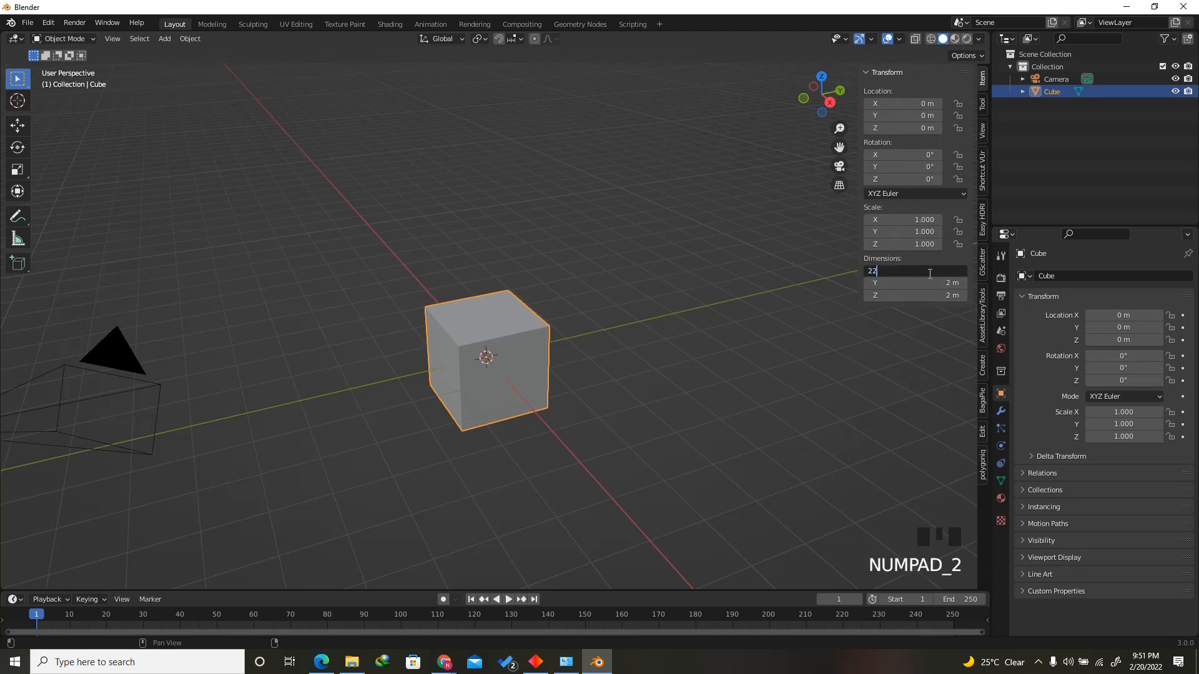
text(mm)
click(930, 284)
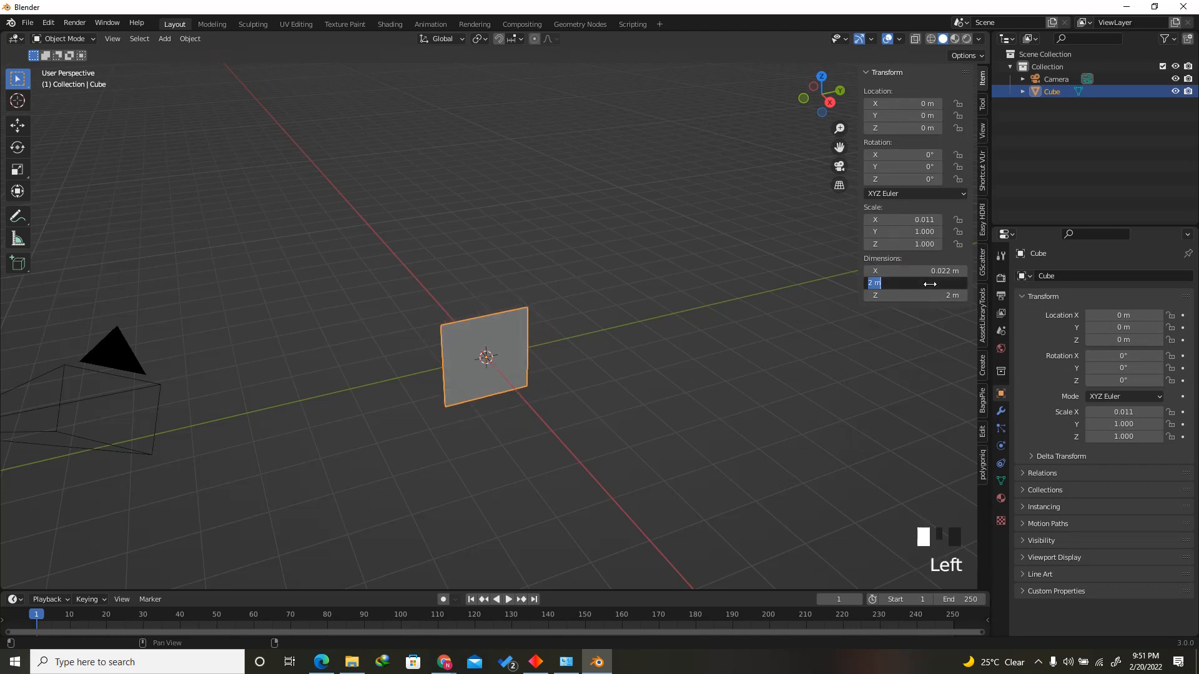
text(22mm)
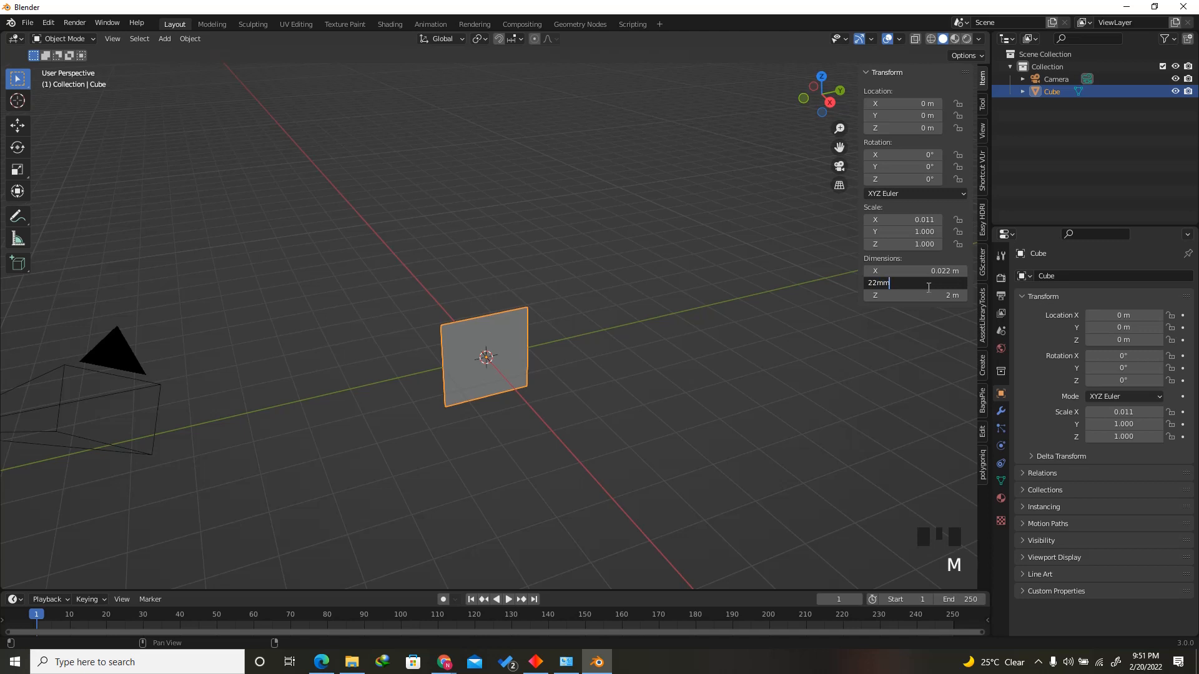
click(904, 297)
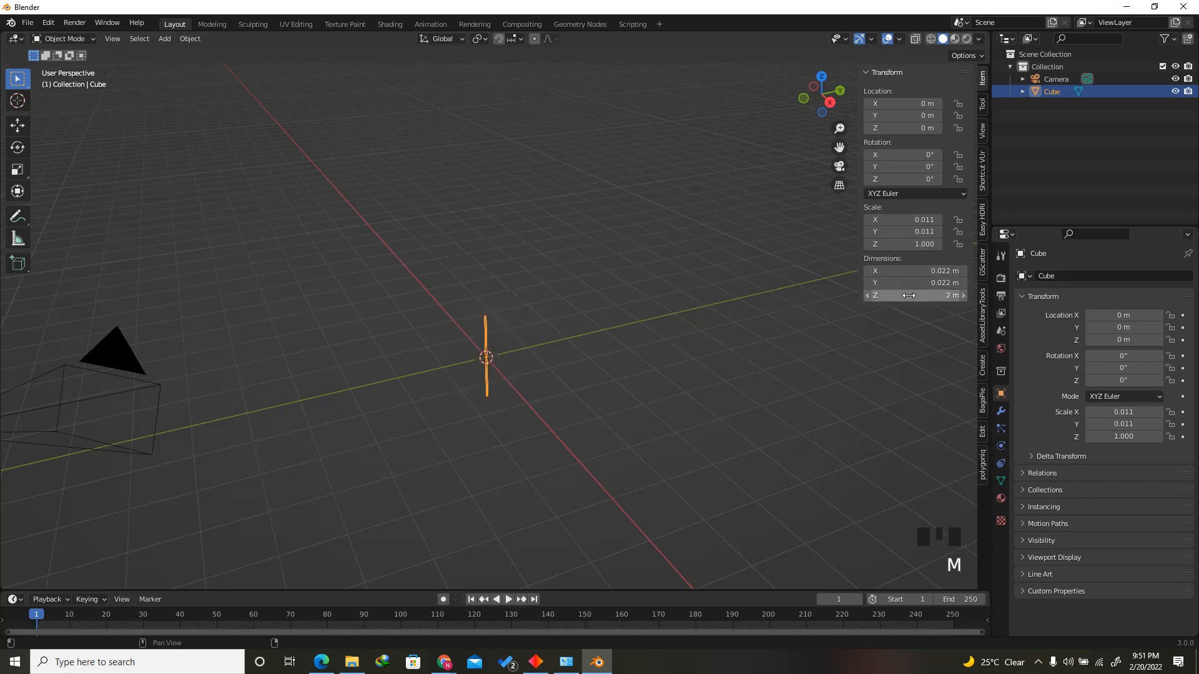
click(910, 296)
text(22mm)
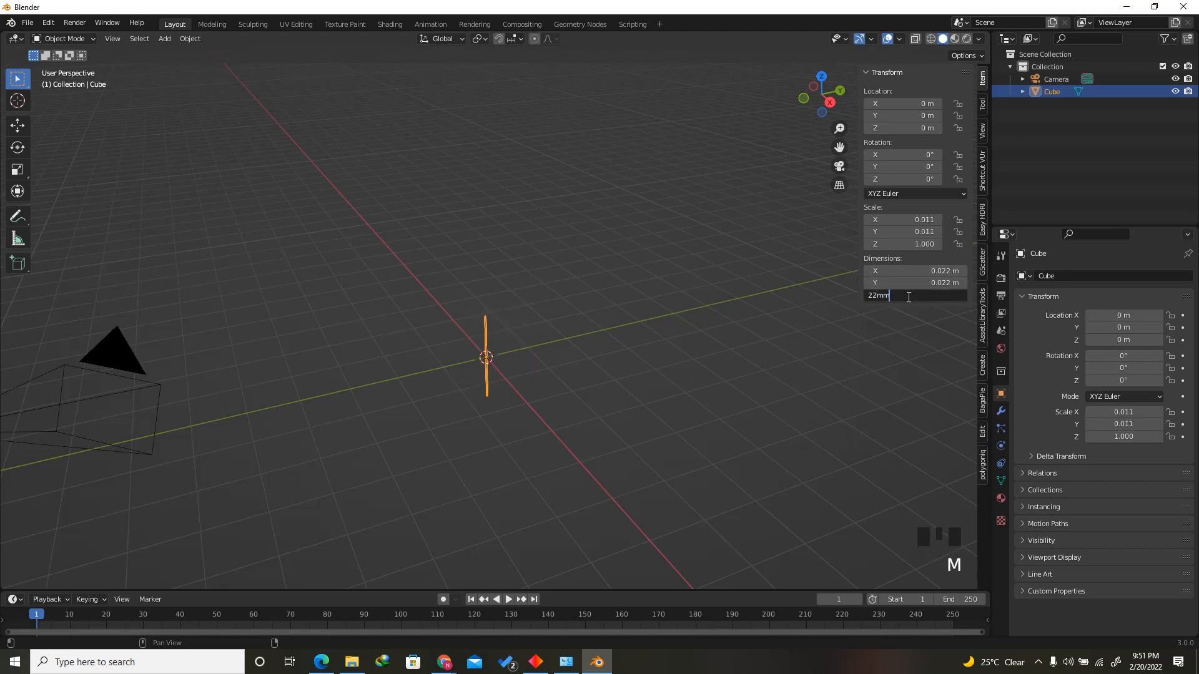
key(Return)
Enter Edit Mode on the cube and add one centred vertical loop cut halfway along its X axis.
scroll(515, 353, down, 17)
scroll(511, 344, up, 11)
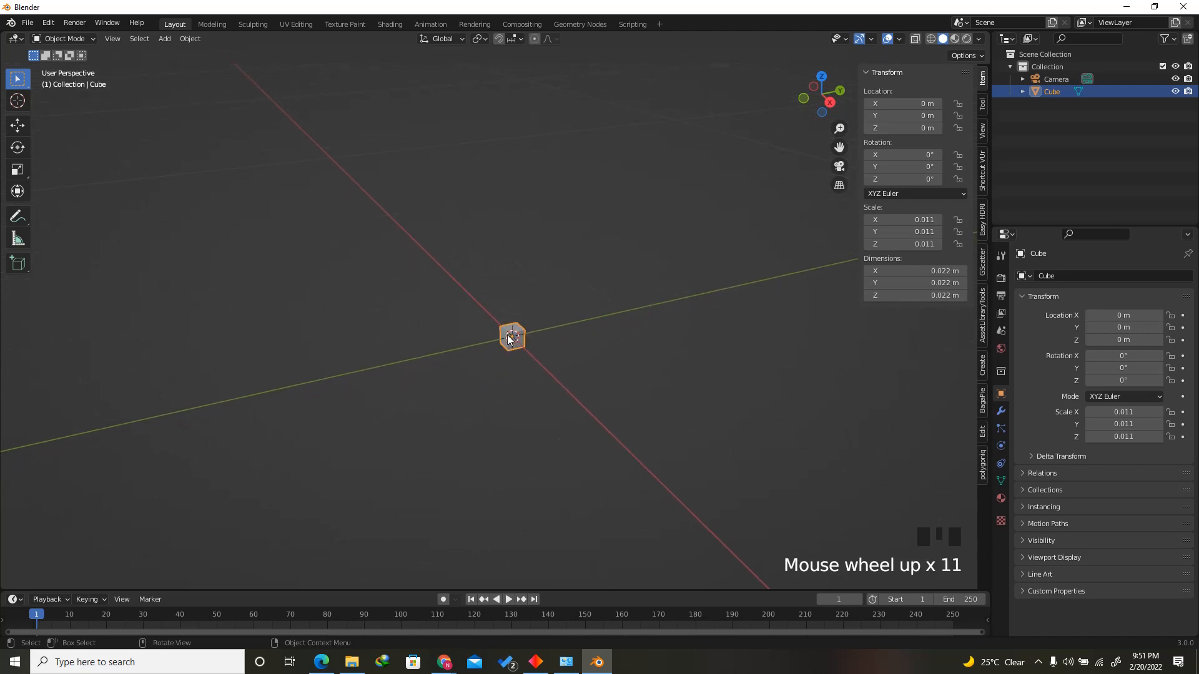
scroll(507, 336, up, 8)
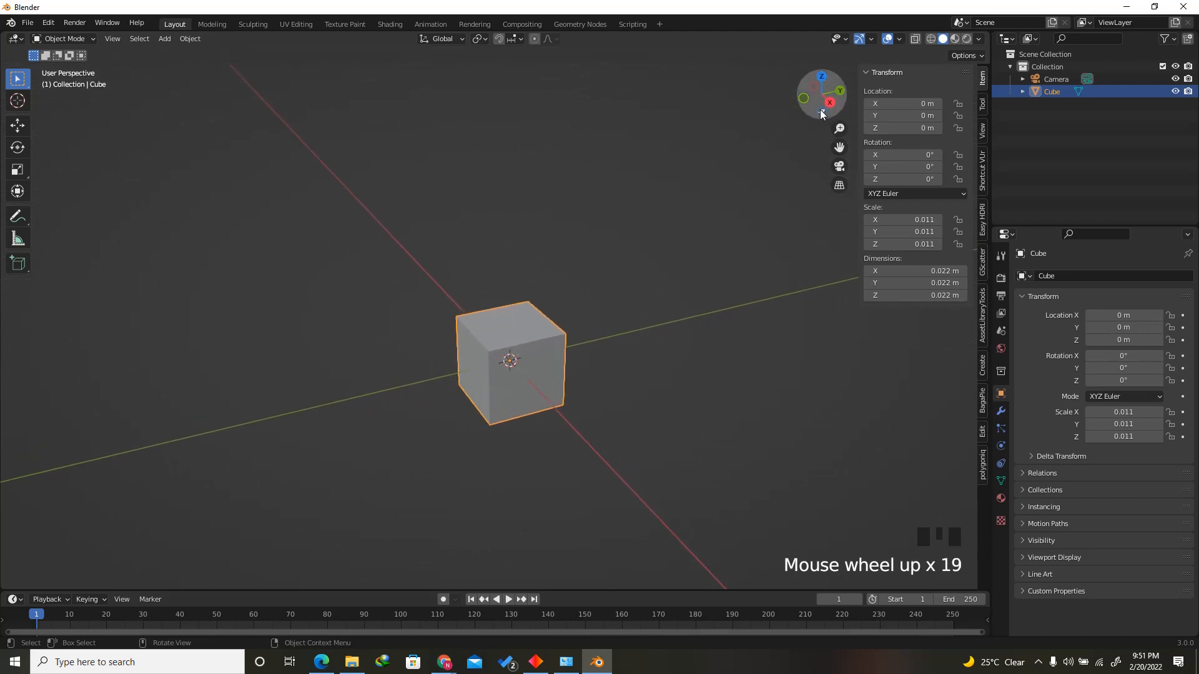
drag(822, 114, 852, 91)
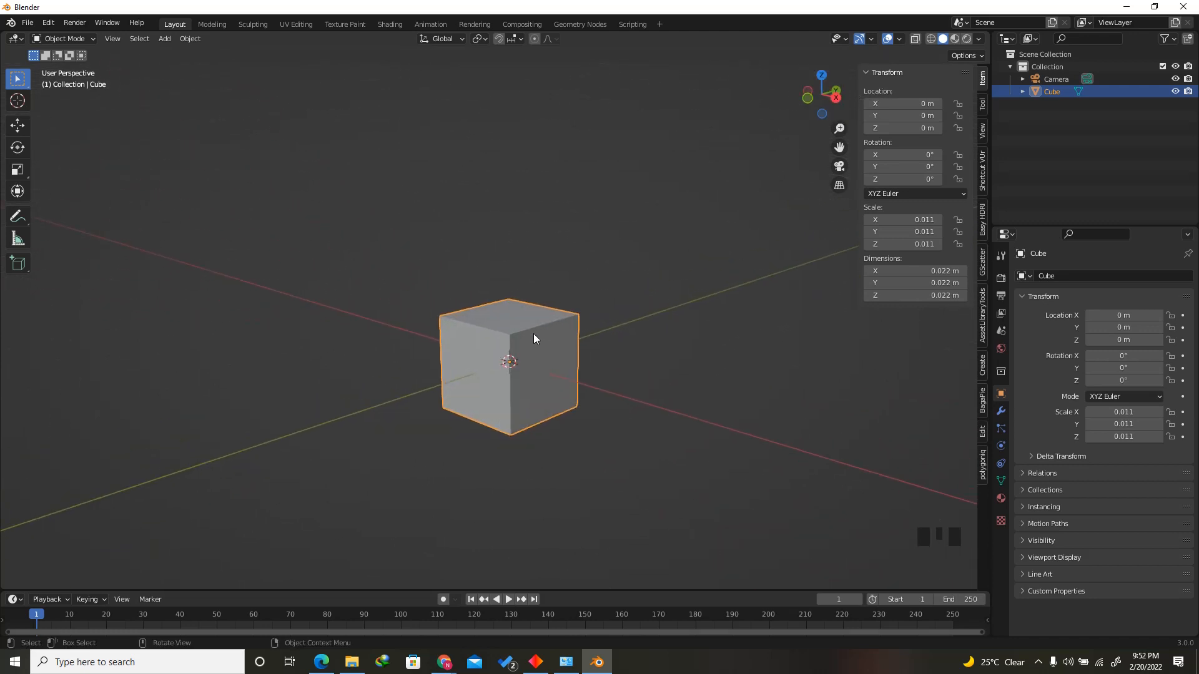
key(Tab)
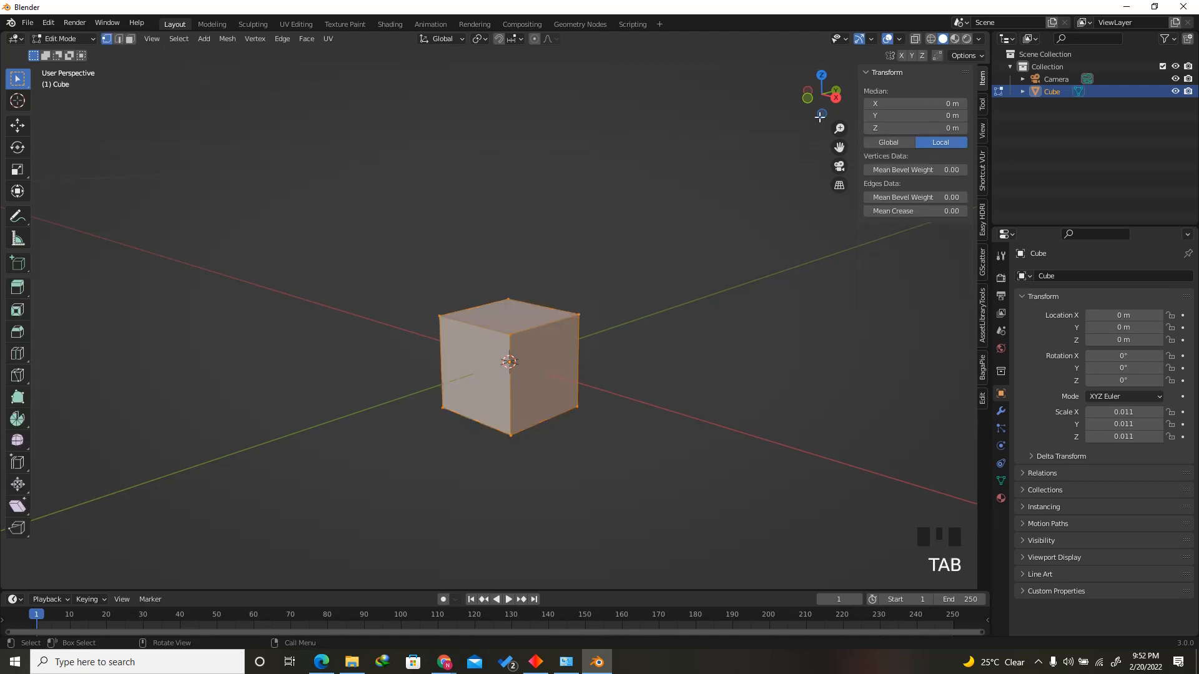
drag(820, 117, 817, 95)
scroll(513, 324, up, 2)
scroll(513, 323, up, 2)
key(ctrl+r)
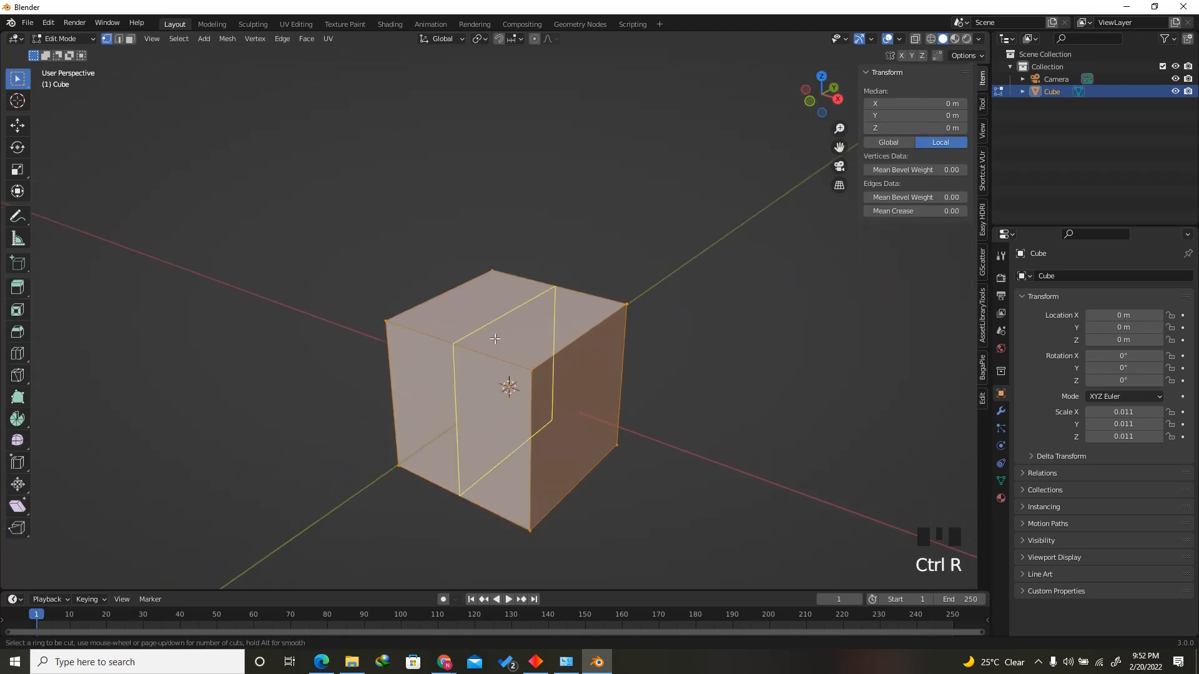
click(495, 329)
right_click(495, 329)
Add a centred horizontal loop cut and a centred vertical loop cut halfway along the cube's Y axis.
drag(841, 80, 805, 71)
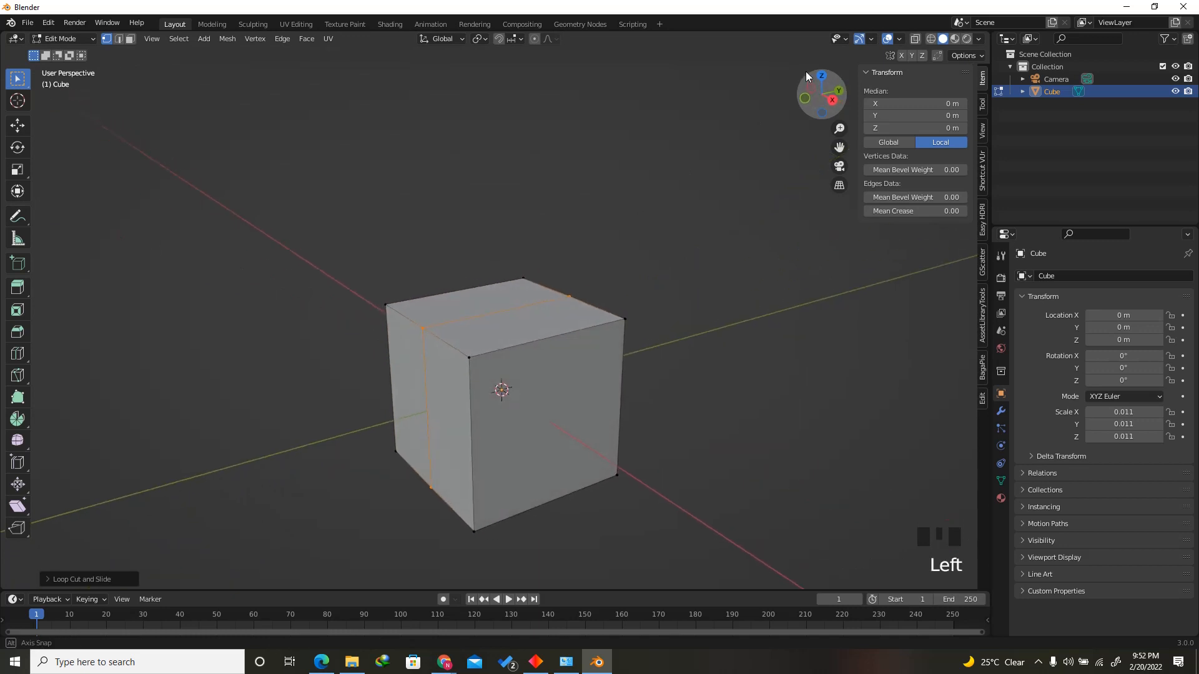
key(ctrl+r)
click(484, 444)
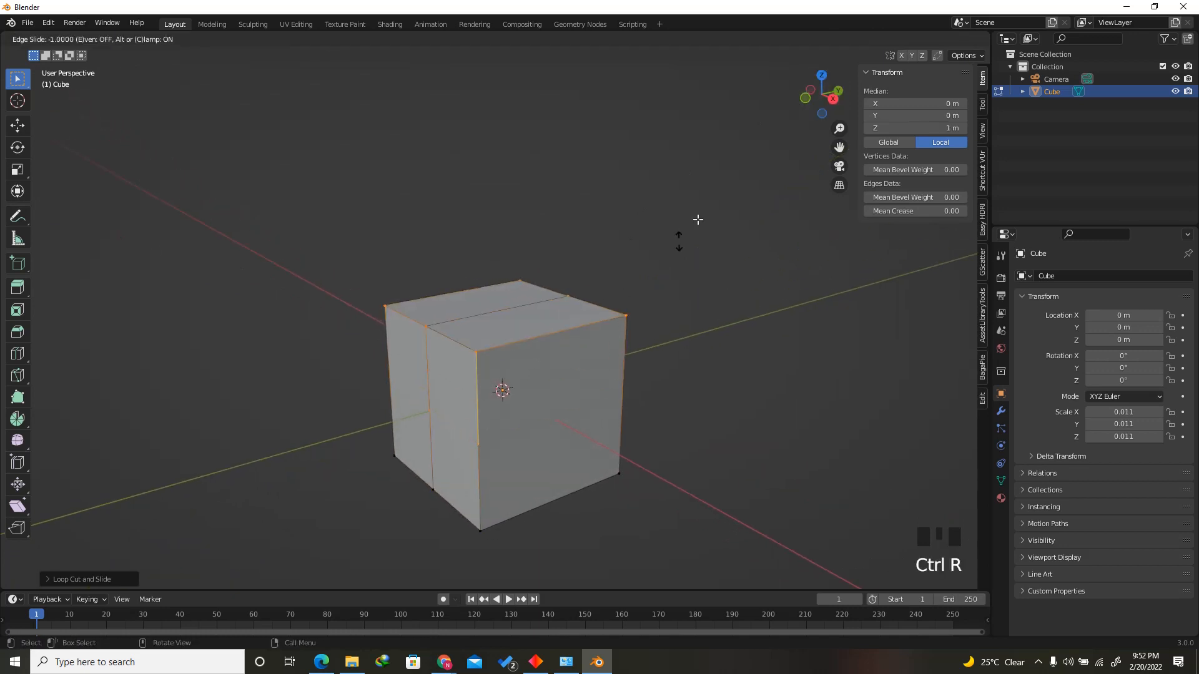
right_click(536, 387)
key(ctrl+r)
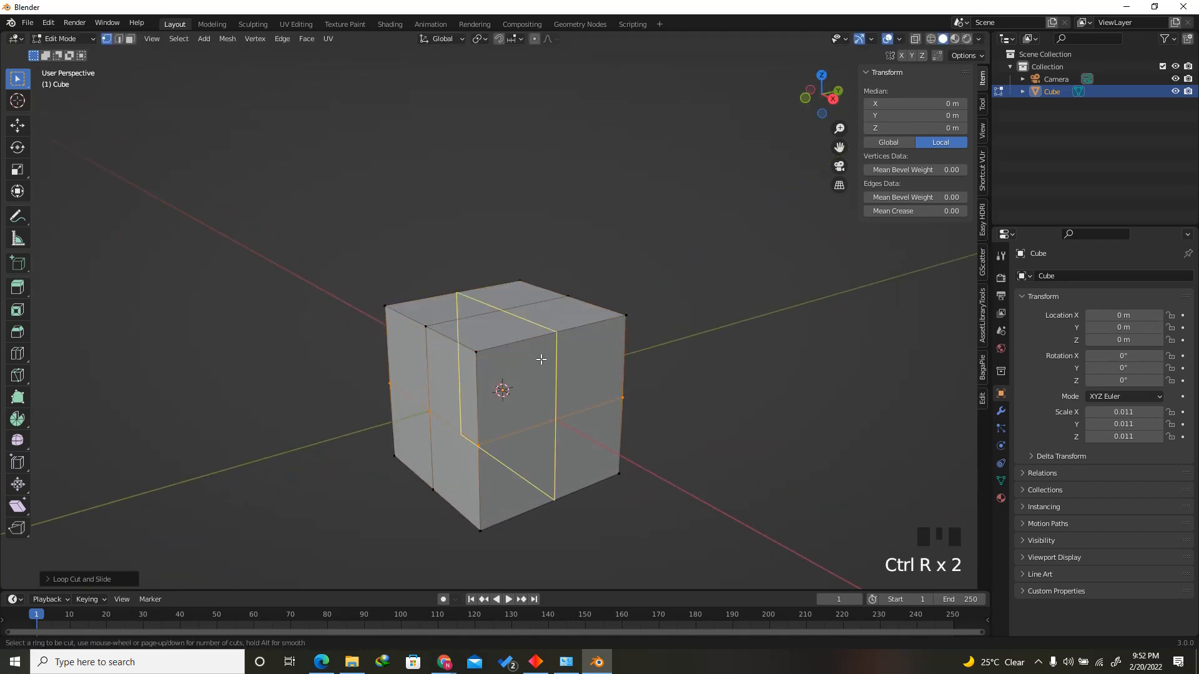
click(543, 342)
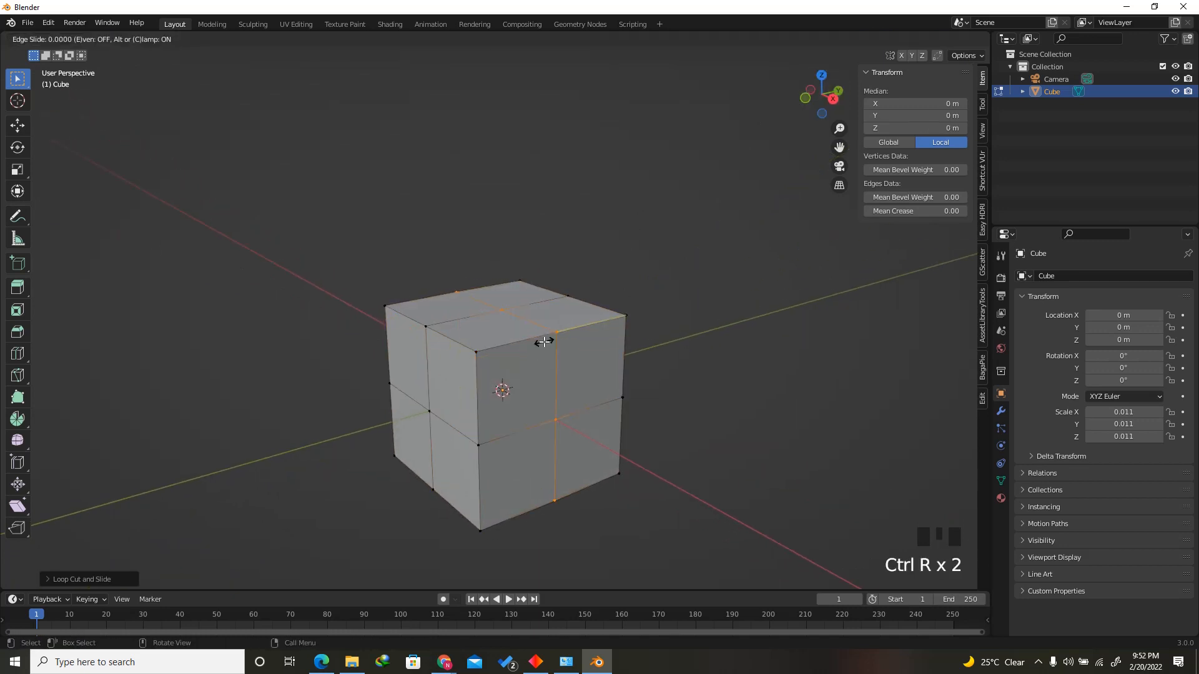
right_click(512, 401)
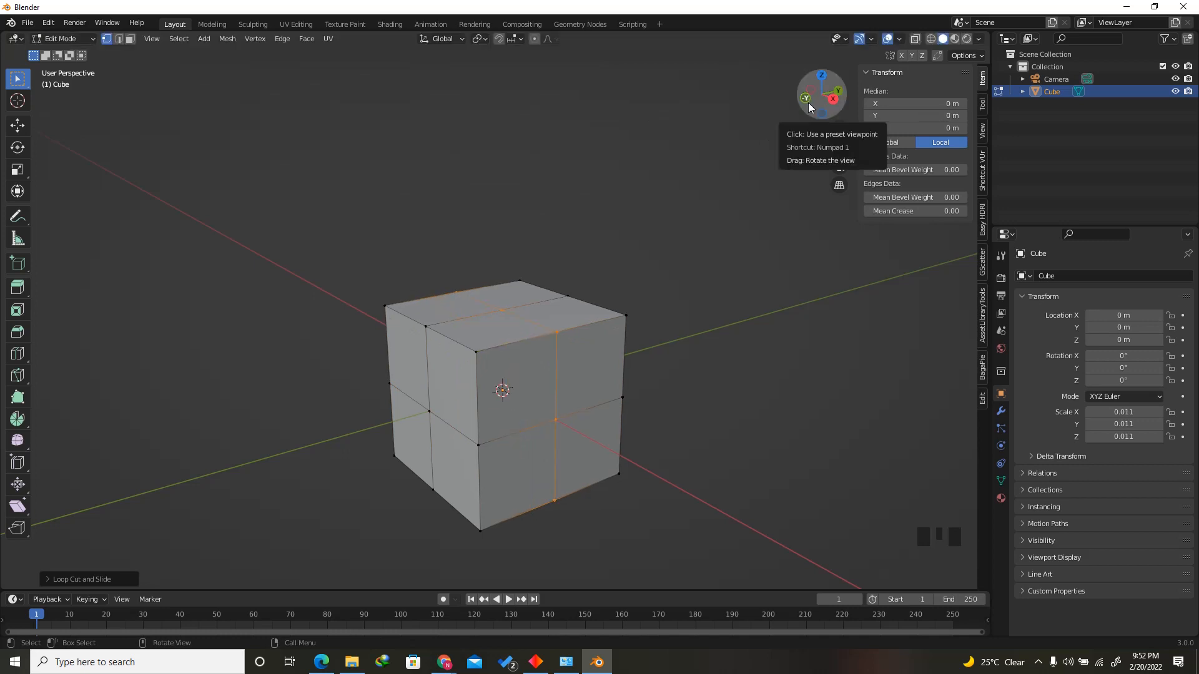
Delete all of the cube's faces except the three around the upper corner at positive X and negative Y.
drag(823, 93, 761, 166)
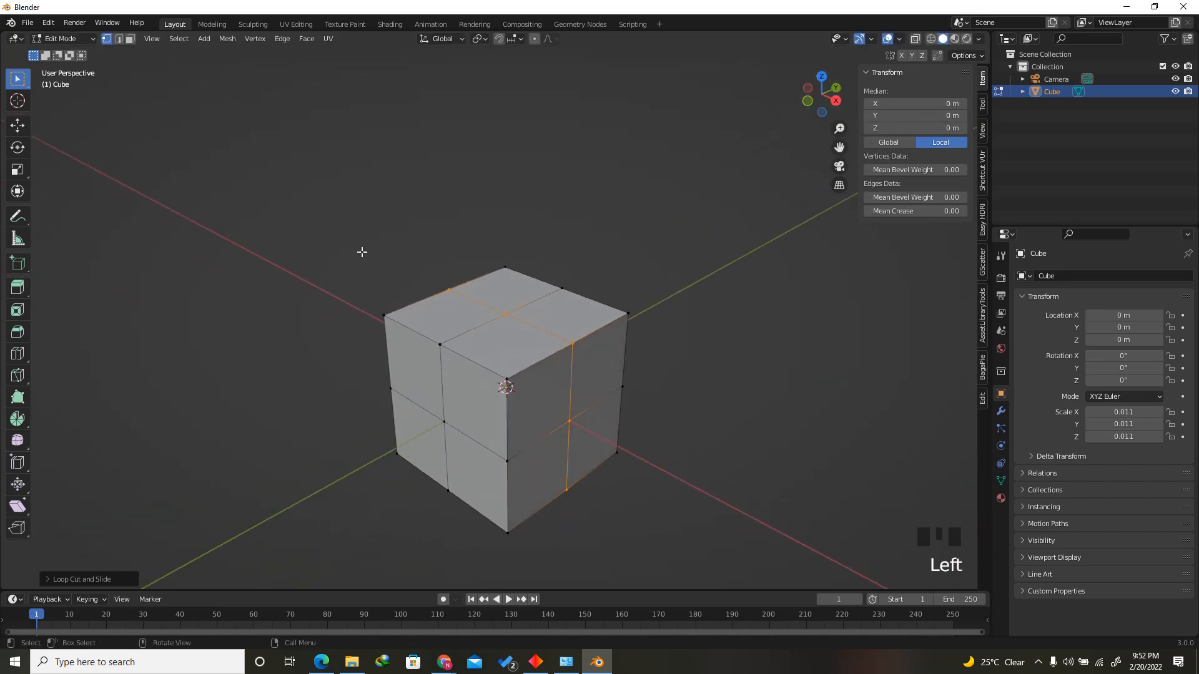
click(131, 40)
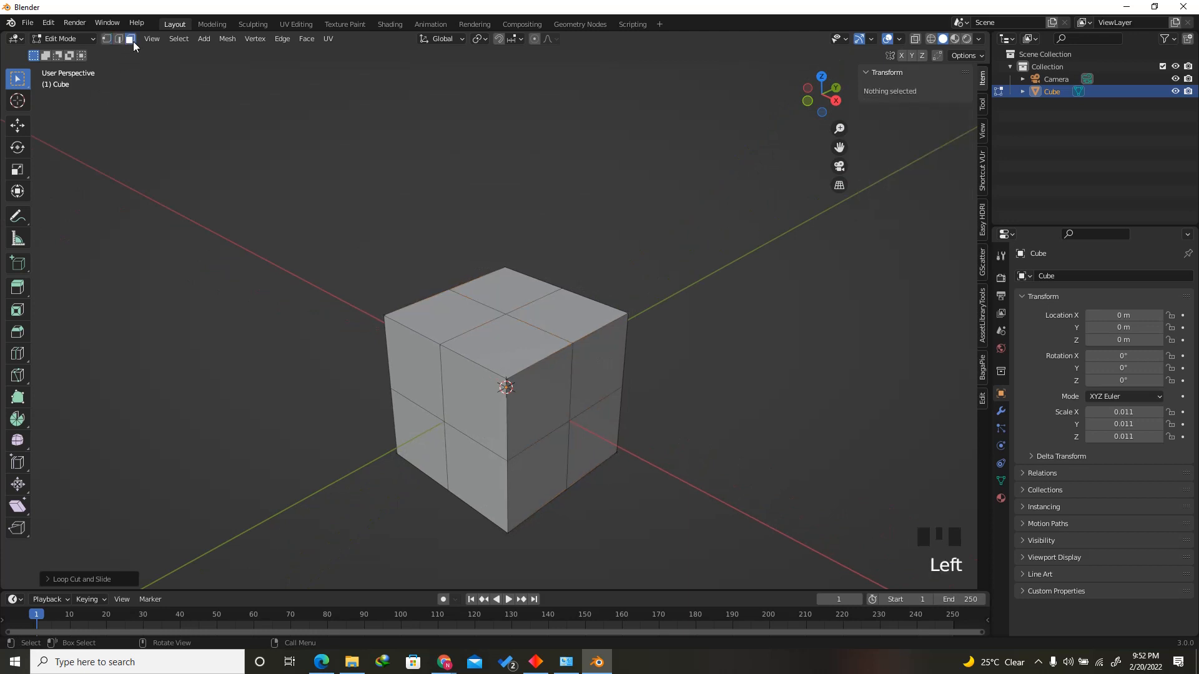
click(478, 394)
shift+click(500, 354)
shift+click(536, 406)
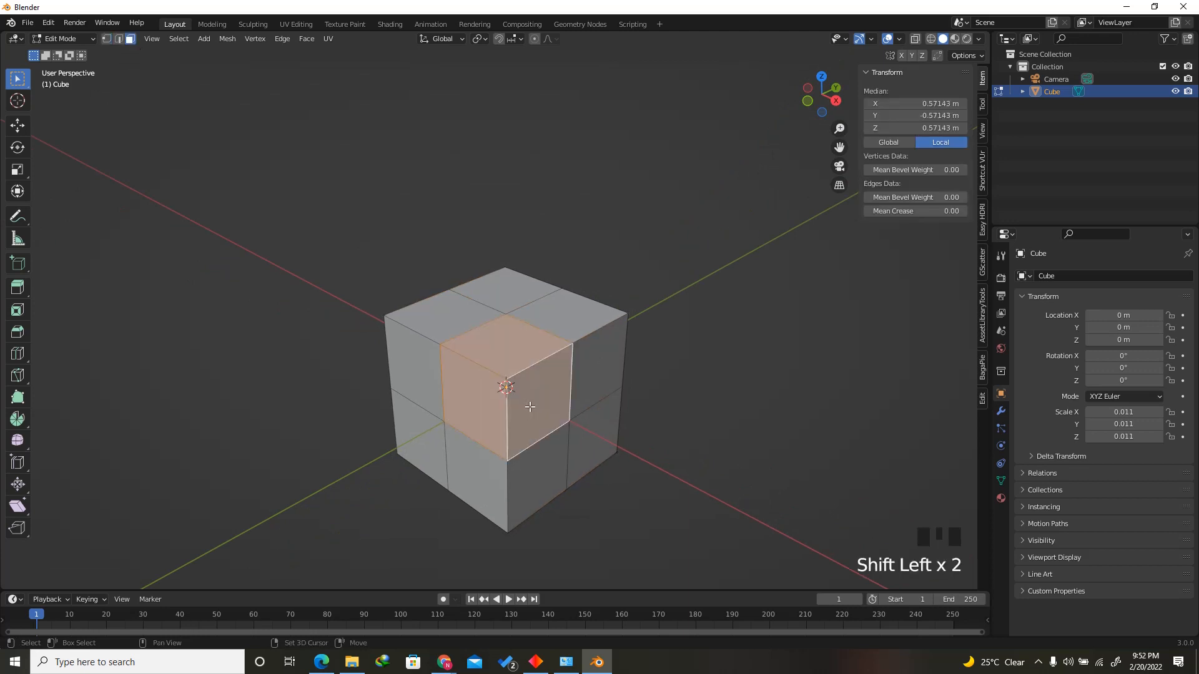
mouse_move(824, 95)
mouse_down()
mouse_move(856, 92)
mouse_move(799, 114)
mouse_move(811, 106)
mouse_up()
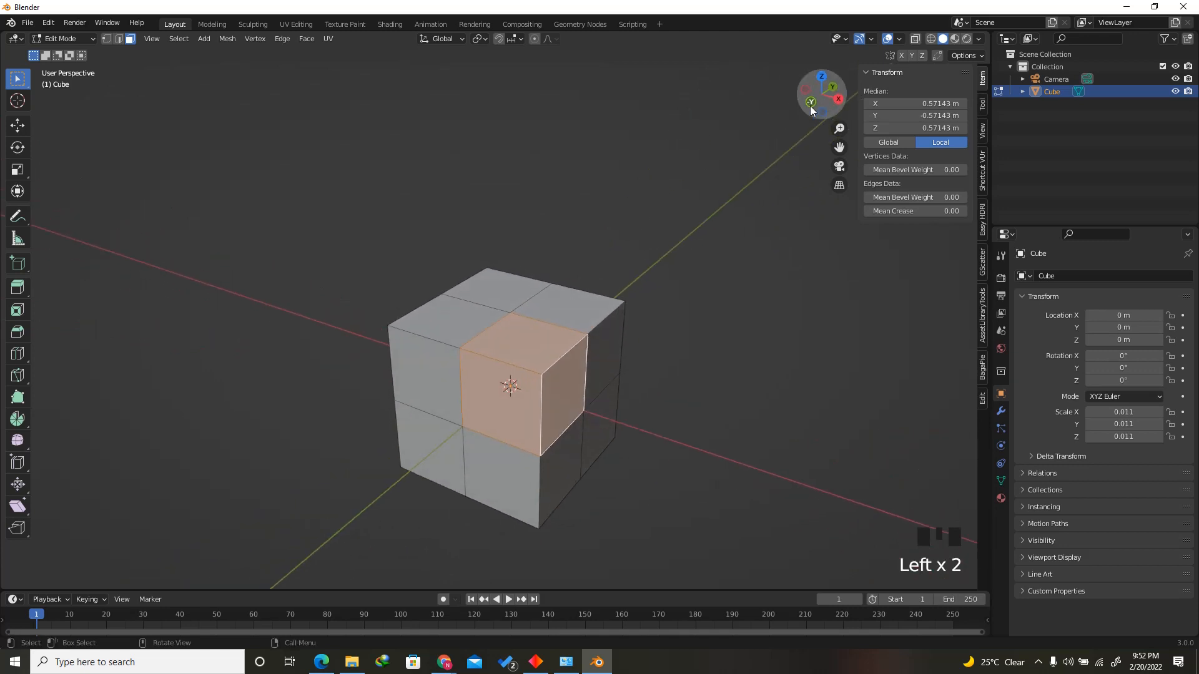
key(ctrl+i)
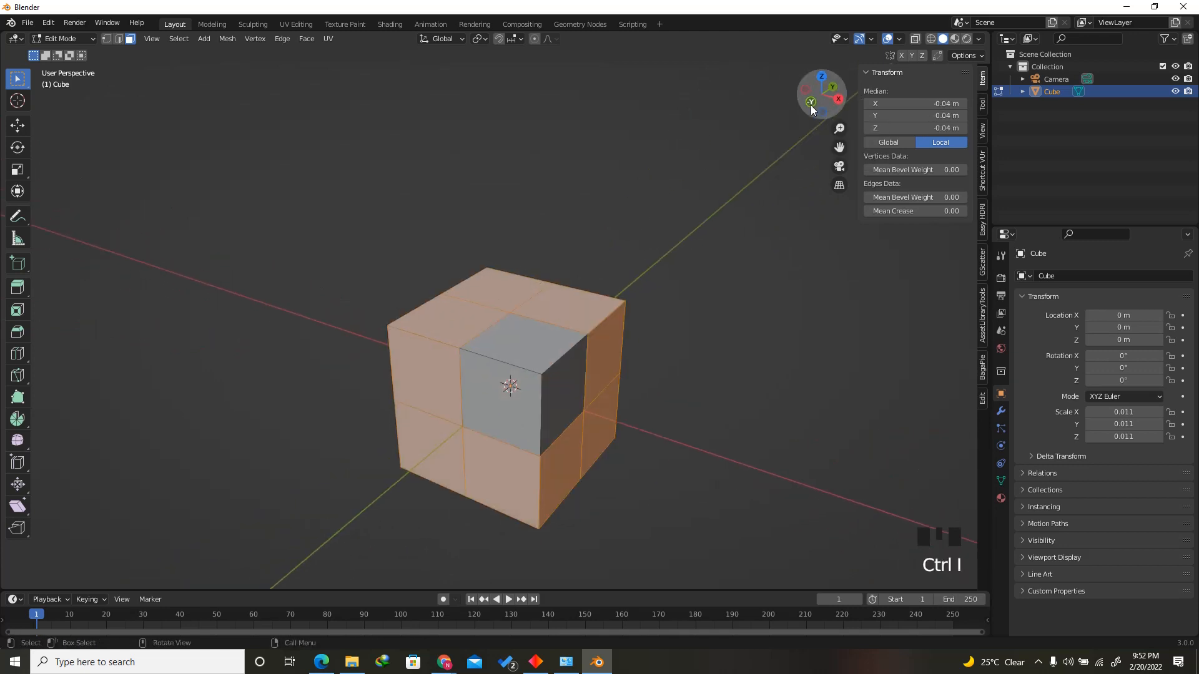
key(x)
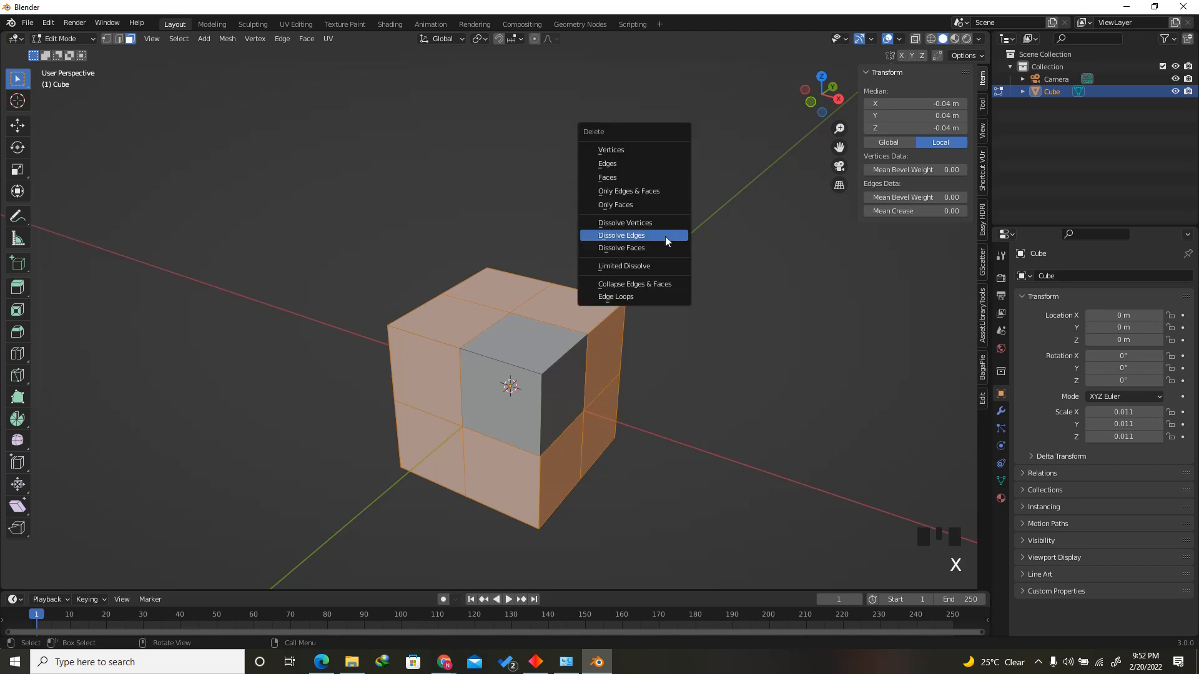
click(623, 172)
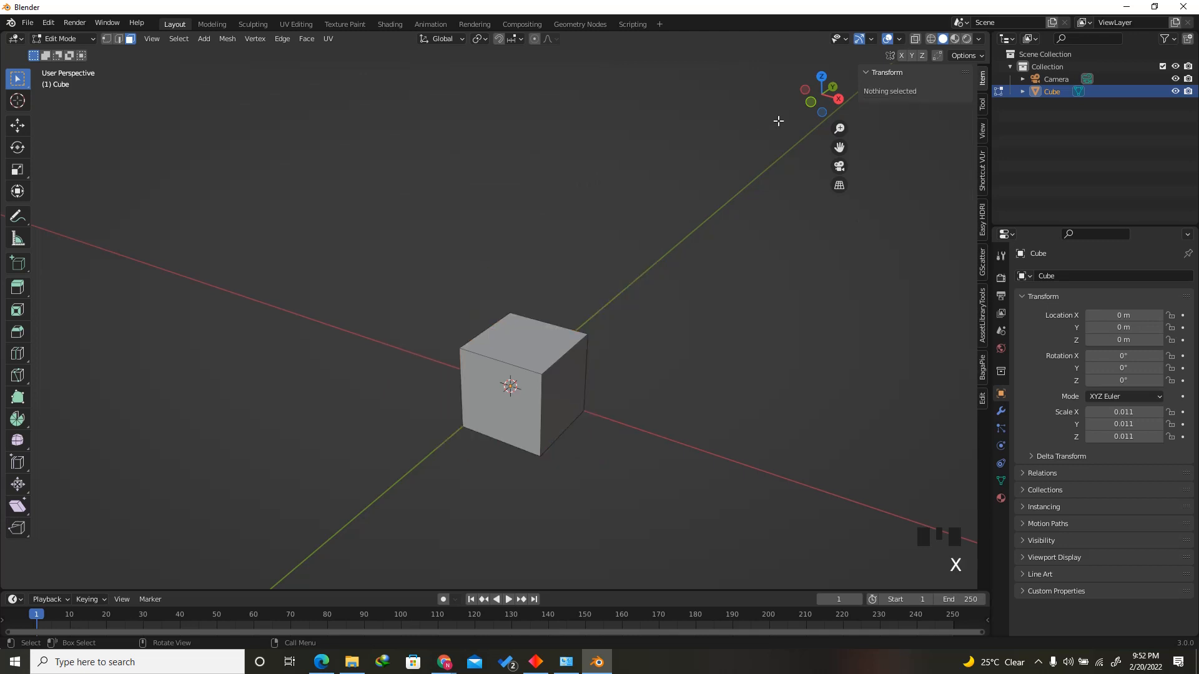
Add a Mirror modifier to the remaining corner piece and mirror it on the X, Y and Z axes.
drag(830, 94, 800, 133)
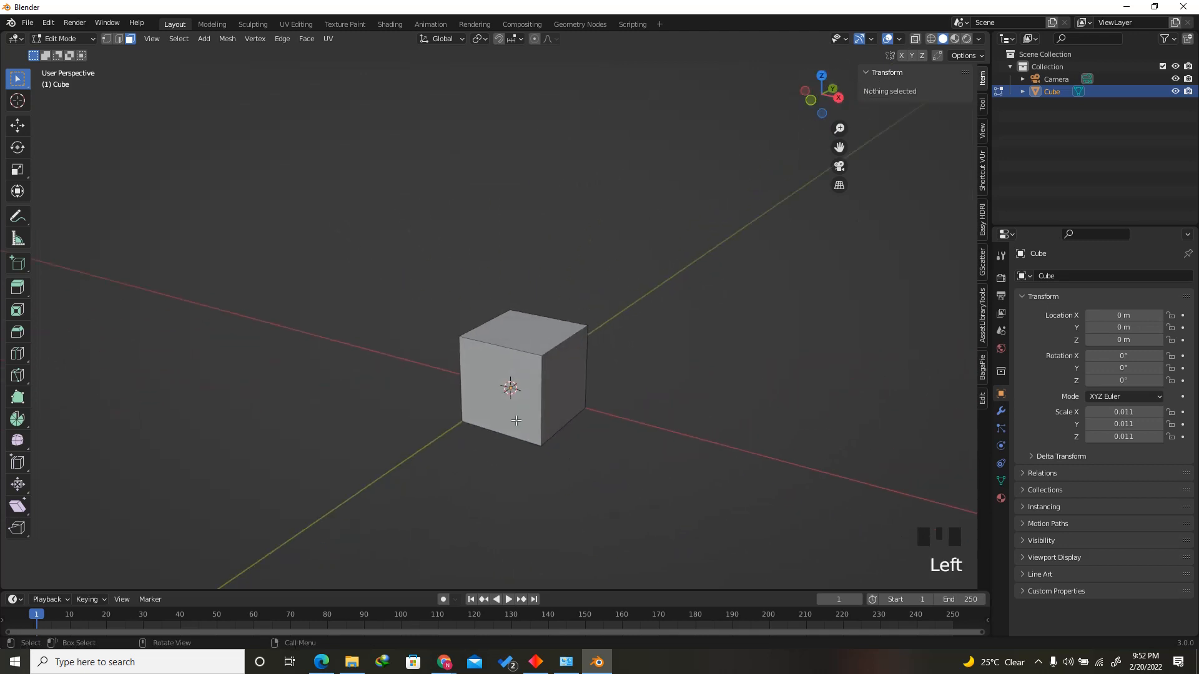
click(1001, 412)
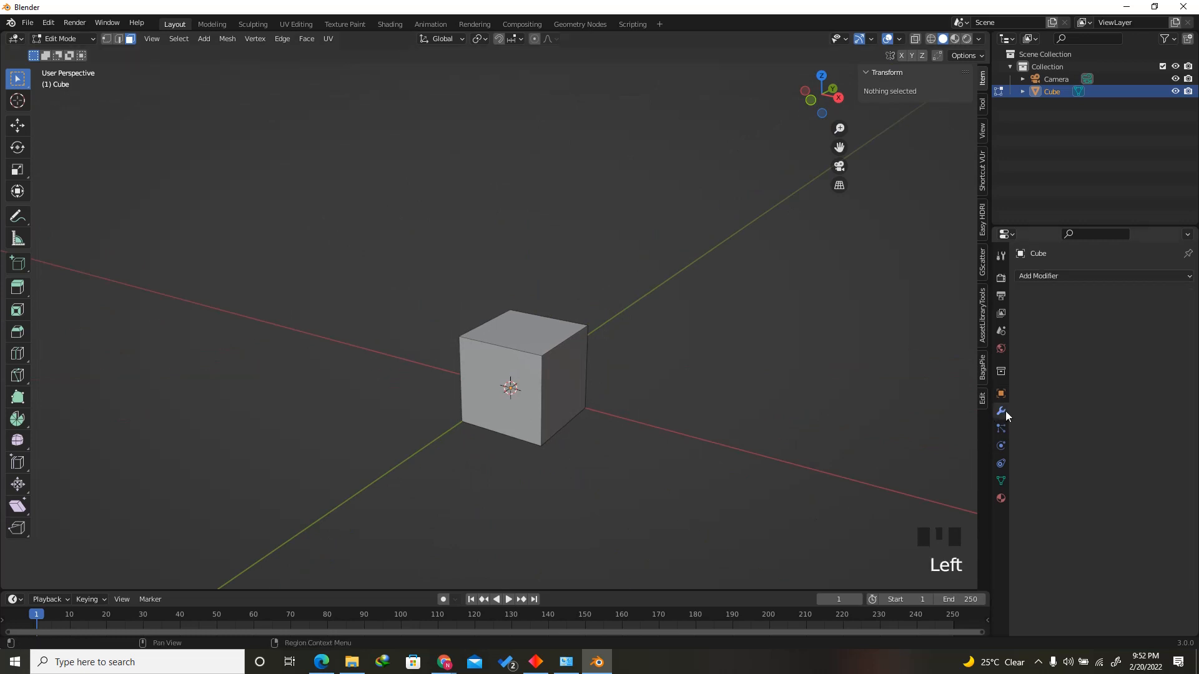
click(1046, 275)
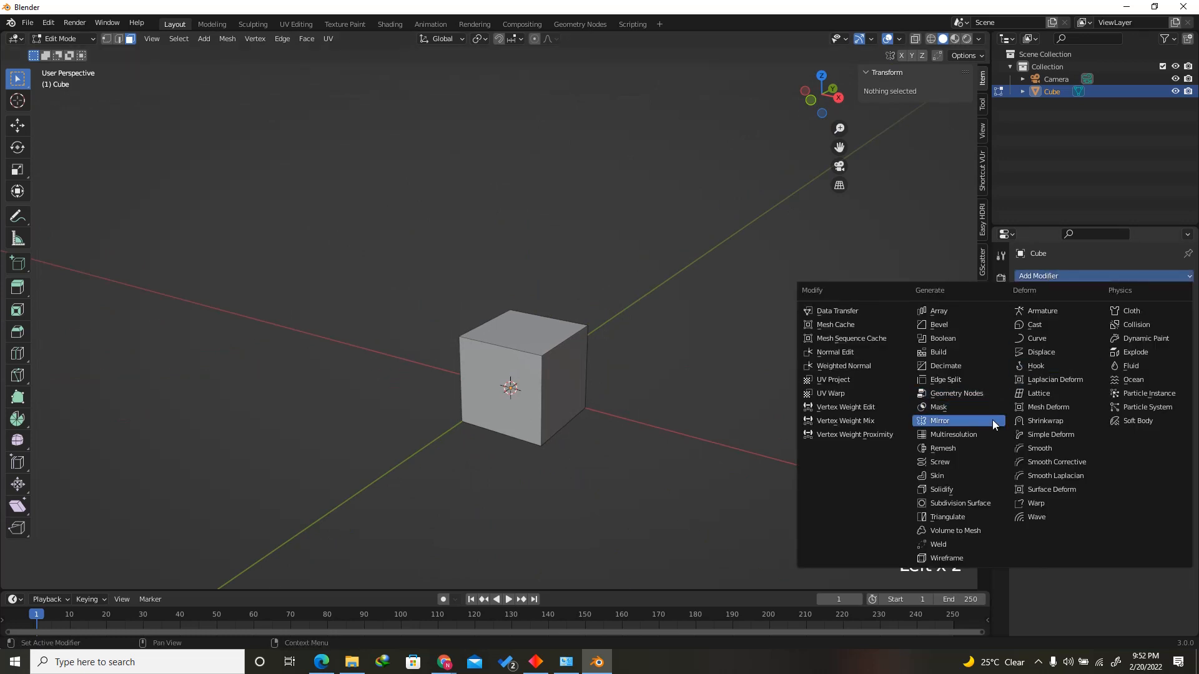
click(961, 421)
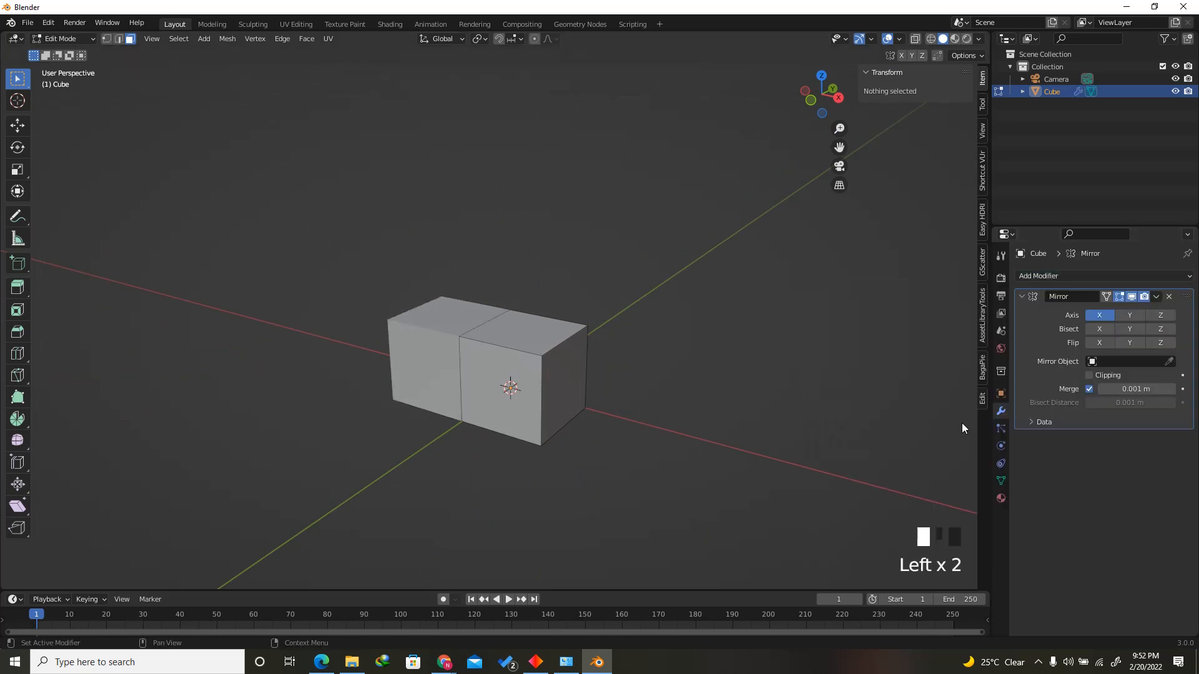
click(1130, 315)
click(1160, 315)
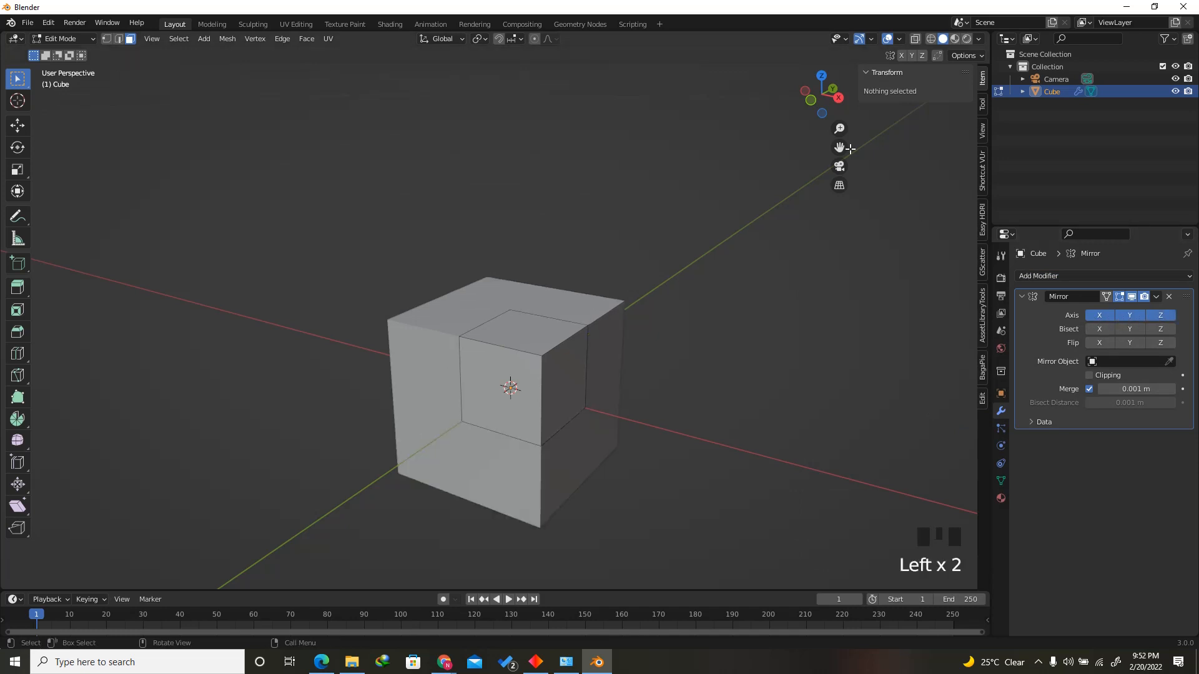
Switch to vertex select mode and try moving the outer corner vertex of the mirrored piece.
drag(823, 94, 806, 108)
click(107, 39)
key(g)
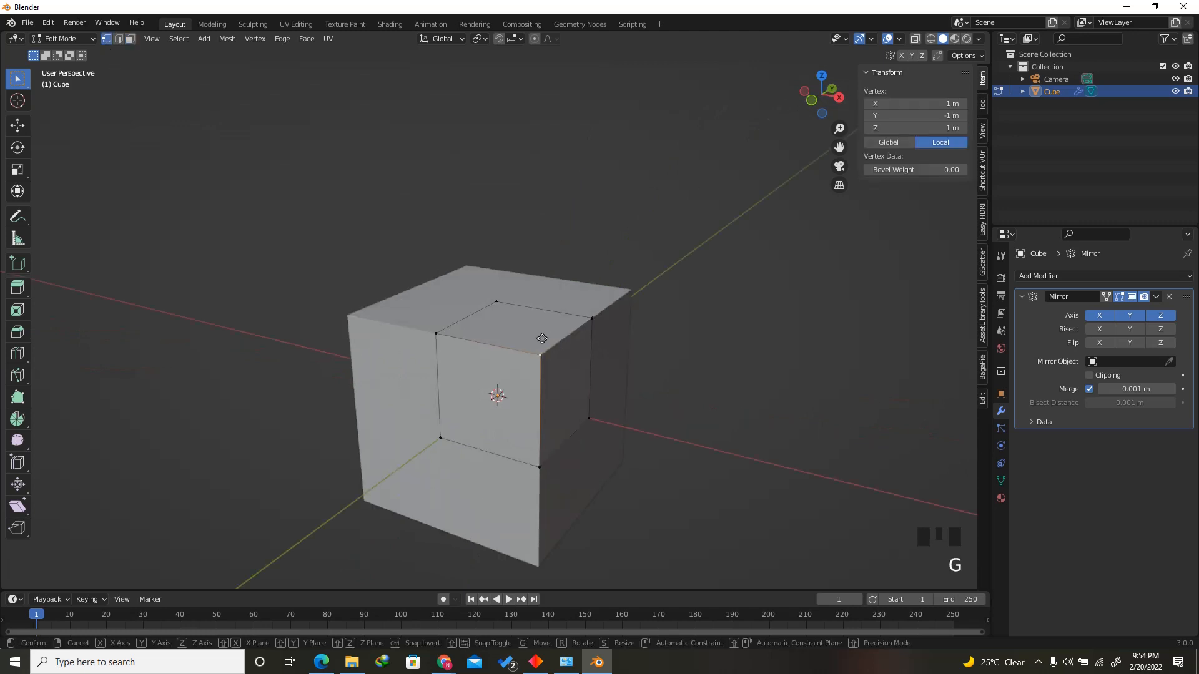
right_click(498, 335)
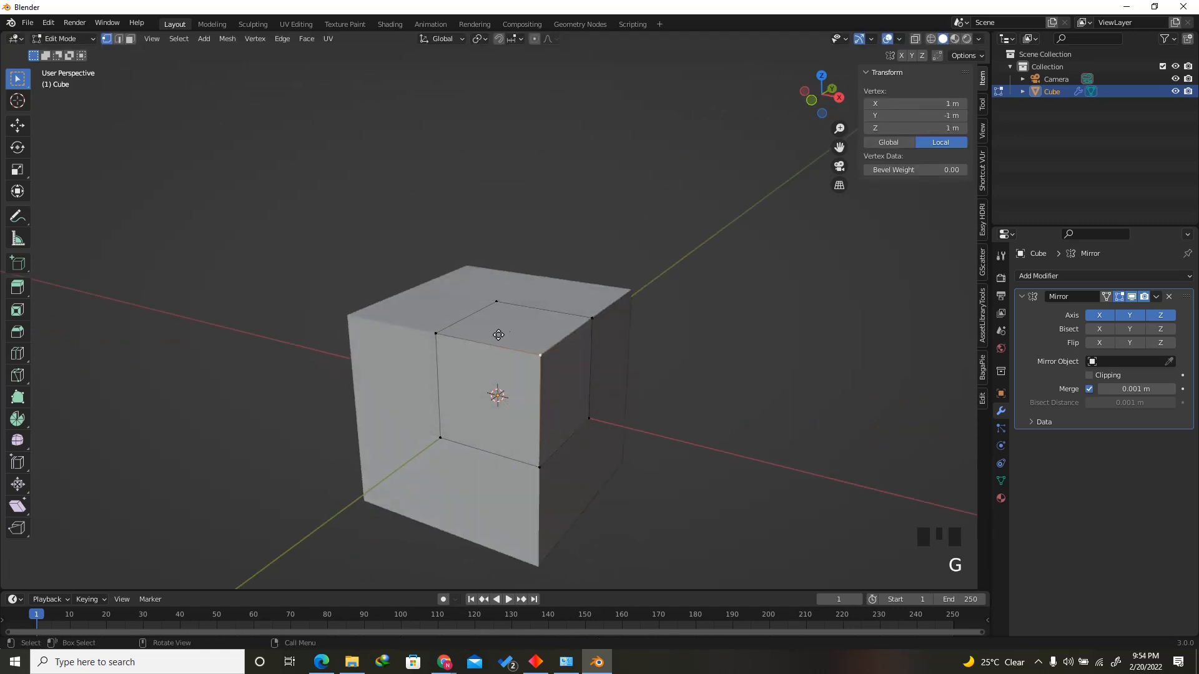
Return to Object Mode and apply the cube's scale.
drag(805, 107, 505, 247)
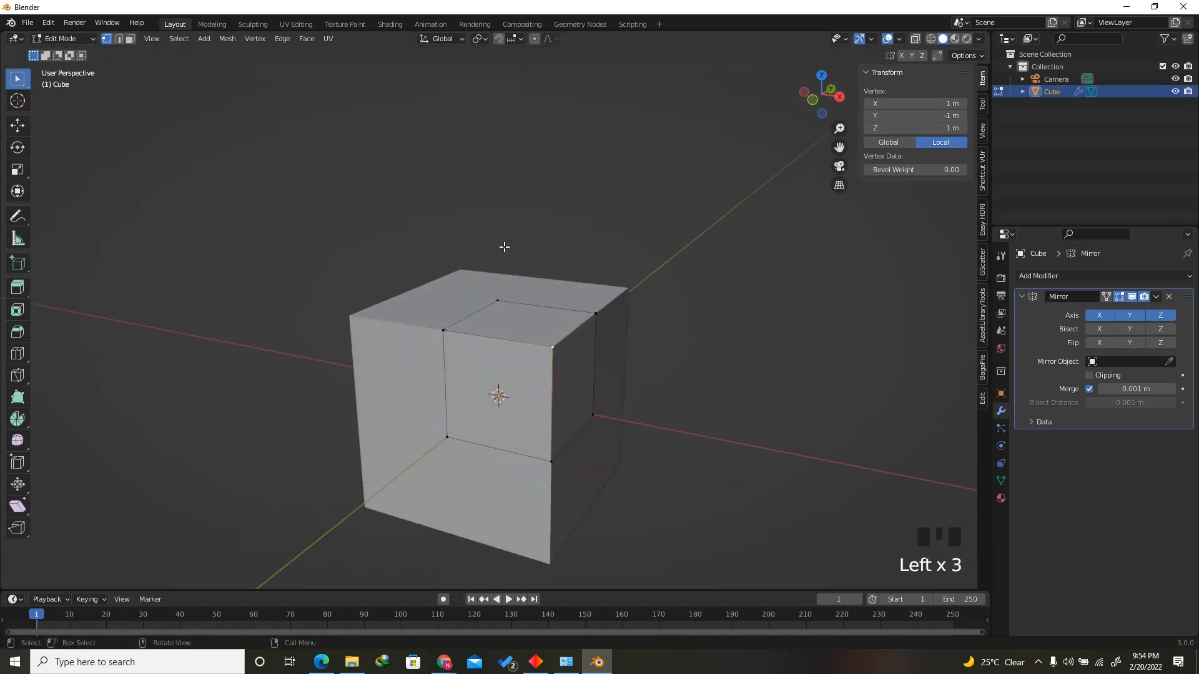
scroll(556, 353, up, 1)
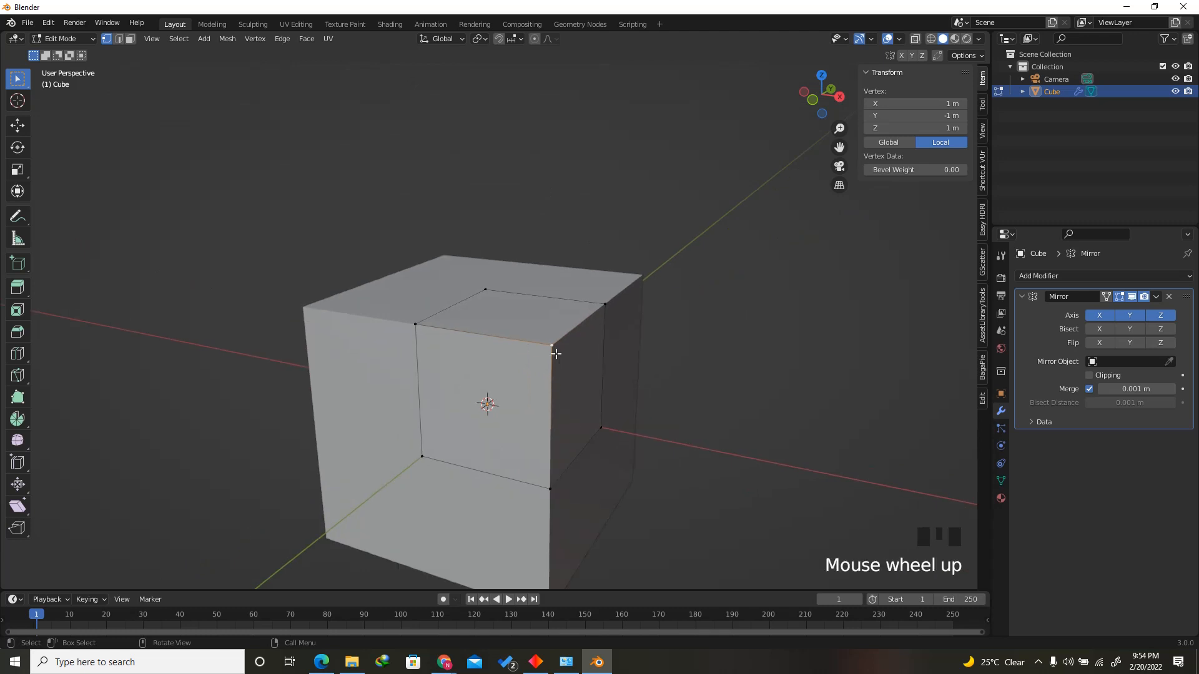
drag(800, 107, 706, 146)
key(Escape)
click(569, 328)
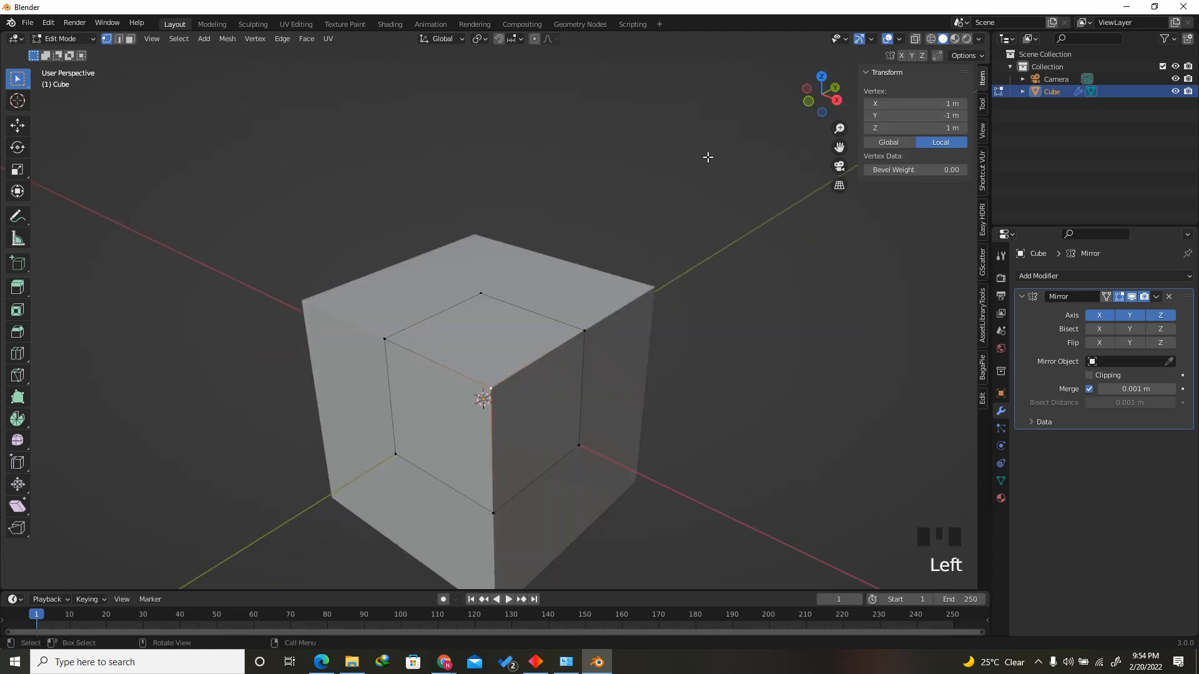
key(Tab)
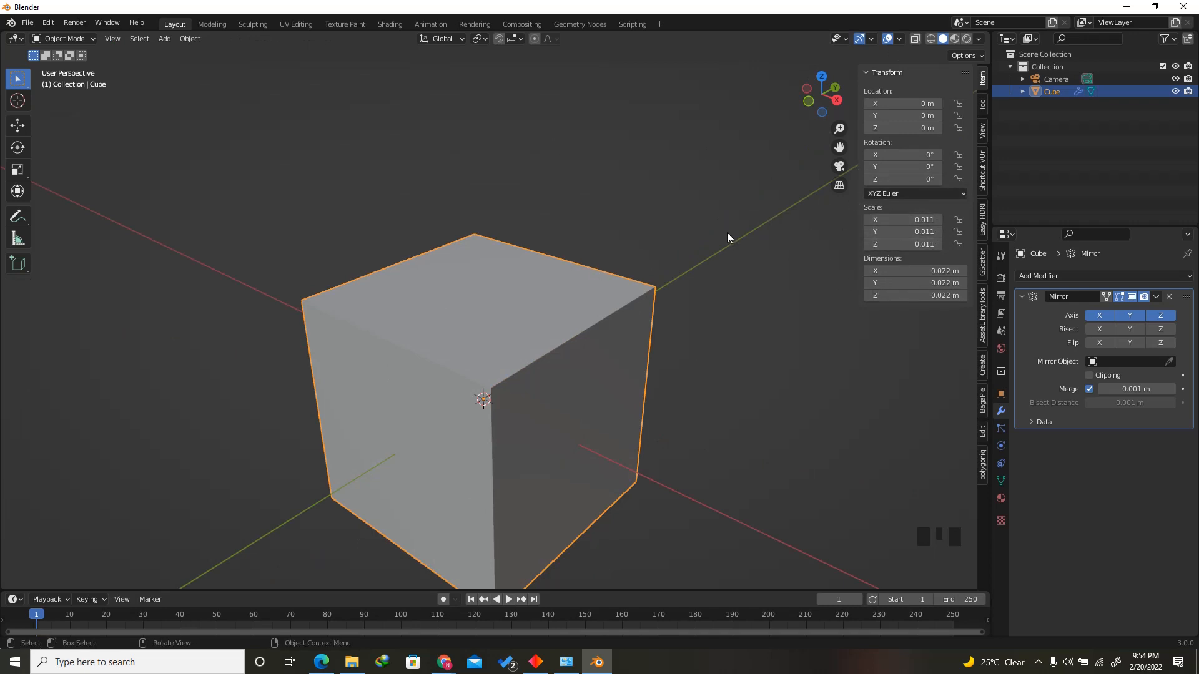
key(ctrl+a)
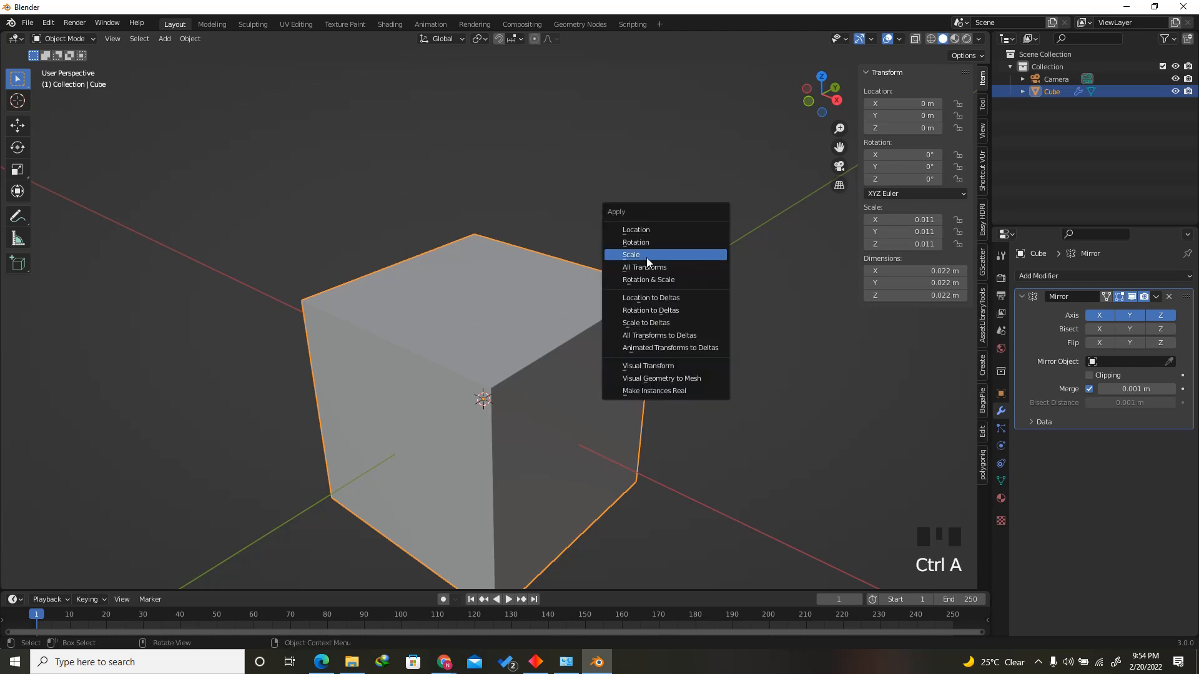
click(718, 256)
In Edit Mode, add a centred loop cut across the corner piece in each of the X, Y and Z directions.
drag(814, 103, 663, 209)
key(Tab)
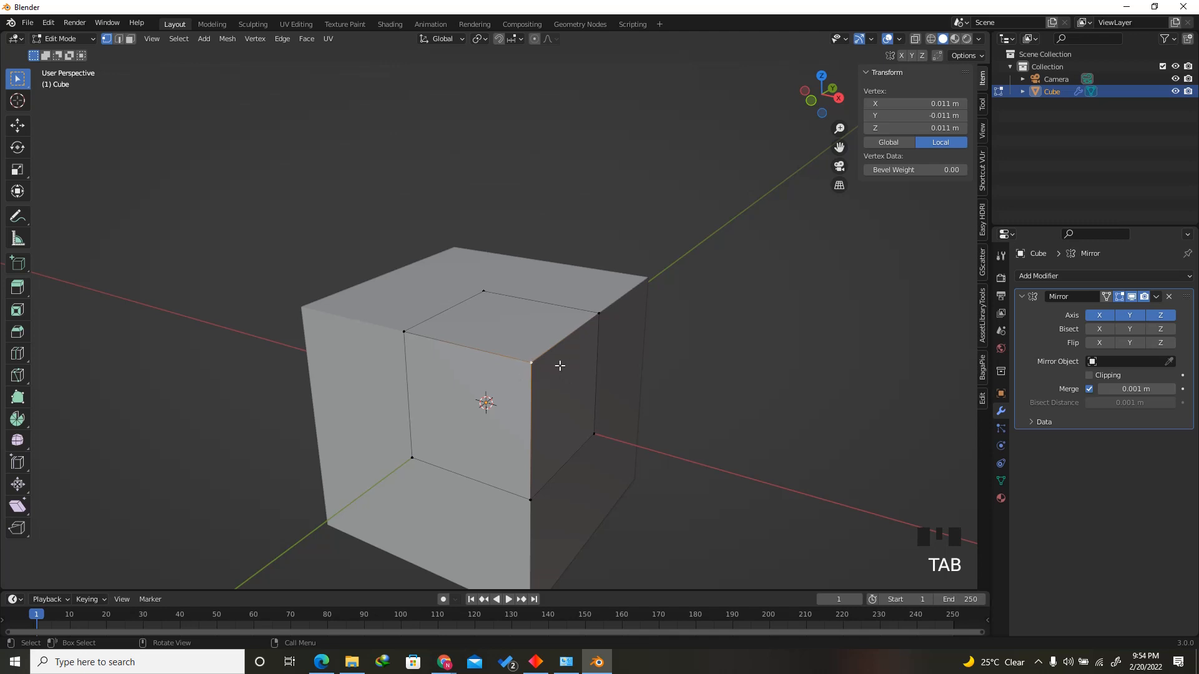
key(ctrl+r)
click(488, 403)
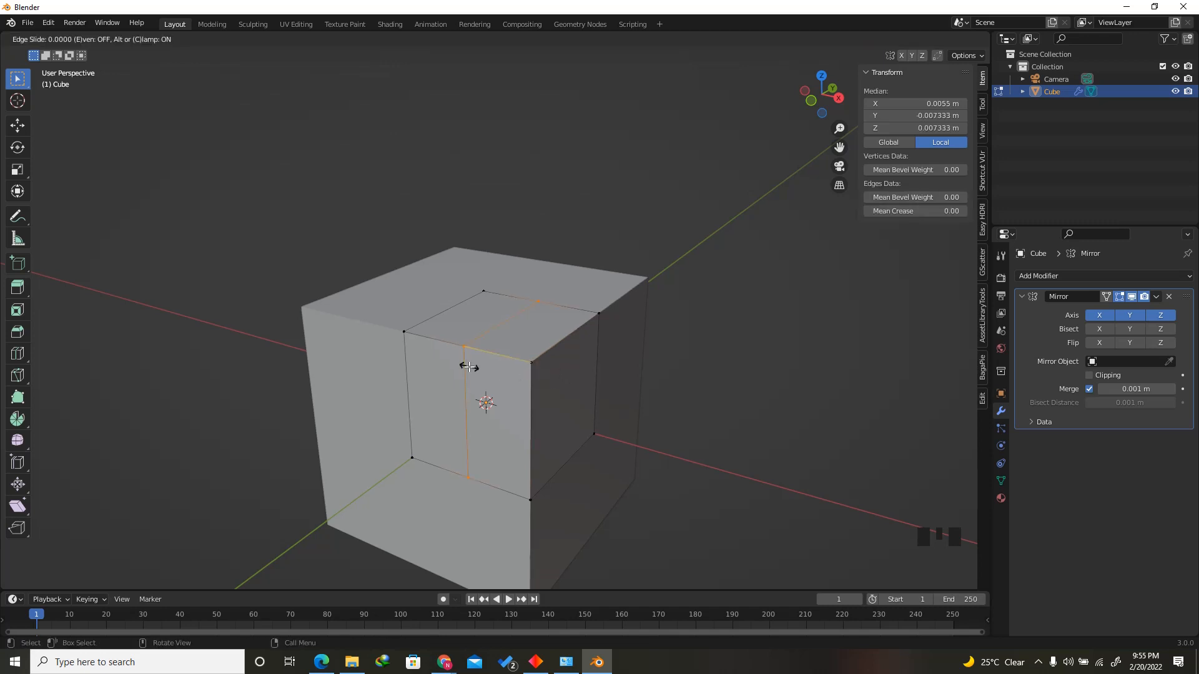
click(484, 404)
drag(816, 95, 846, 111)
key(ctrl+r)
click(486, 336)
click(487, 337)
key(ctrl+r)
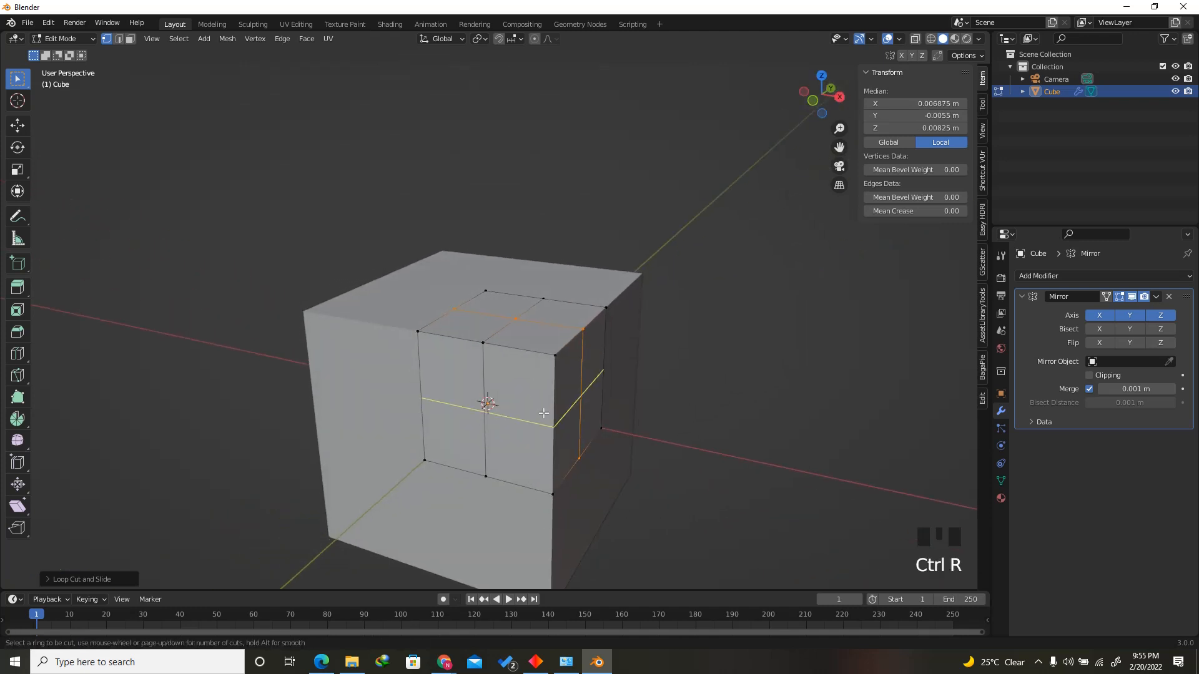
click(530, 418)
click(530, 418)
Bevel the outer corner vertex with 2 segments and a width of about 0.0071 m.
drag(811, 100, 737, 131)
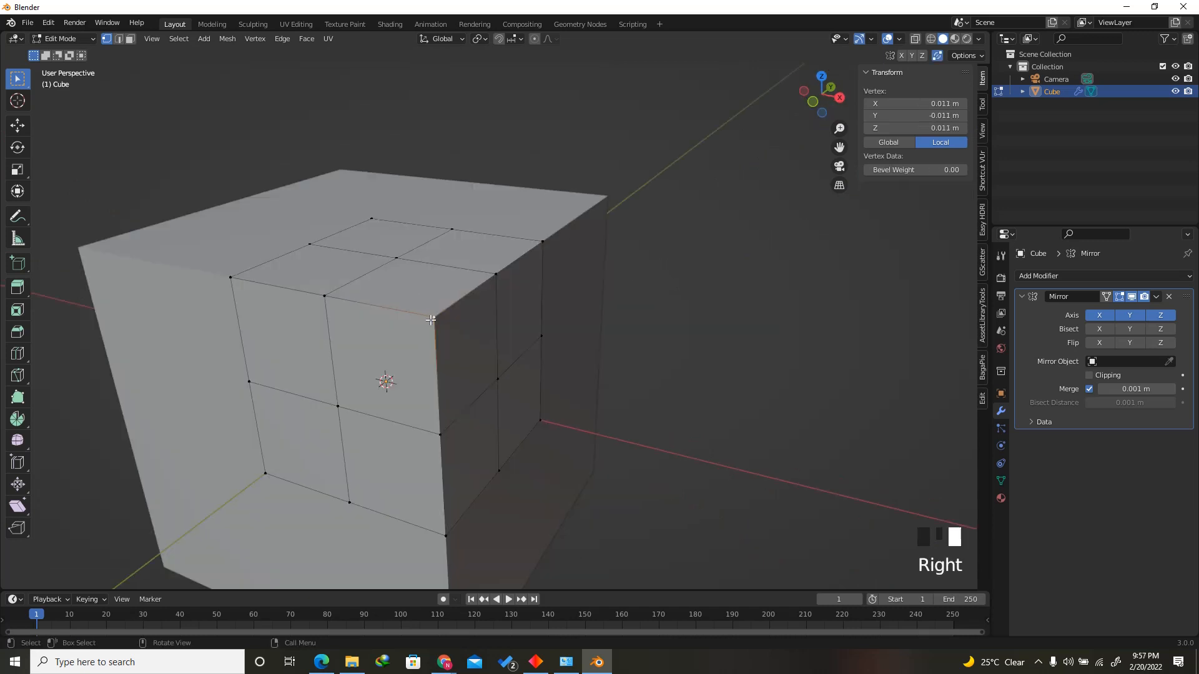
right_click(383, 376)
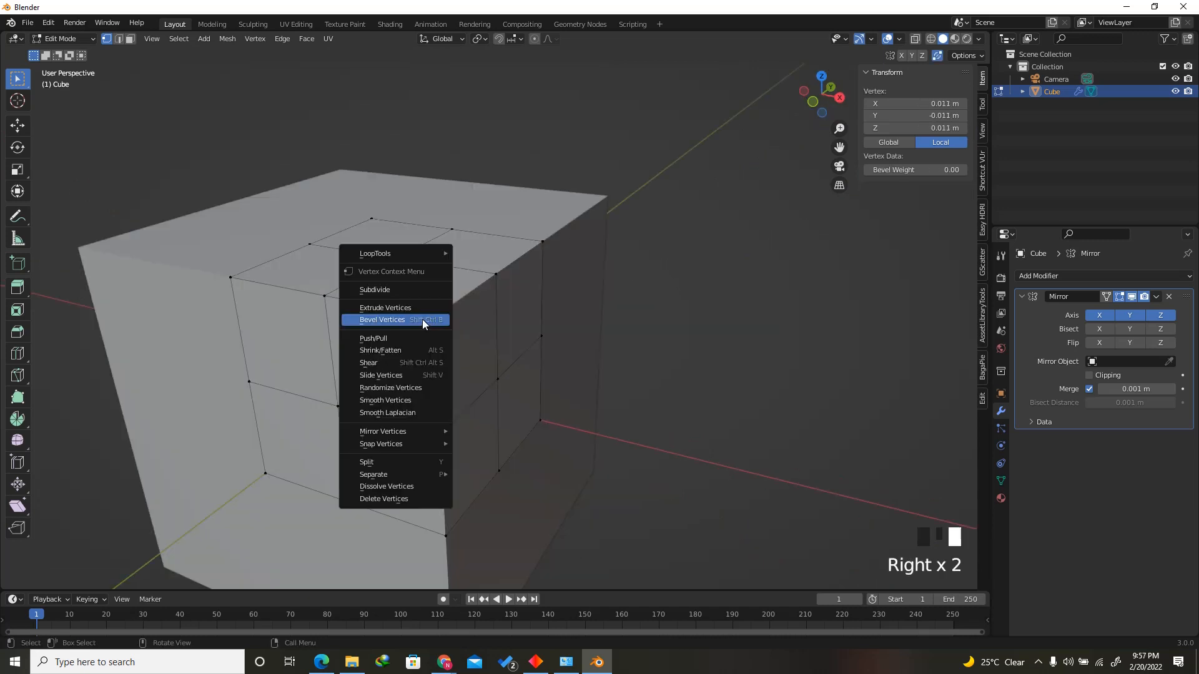
click(422, 319)
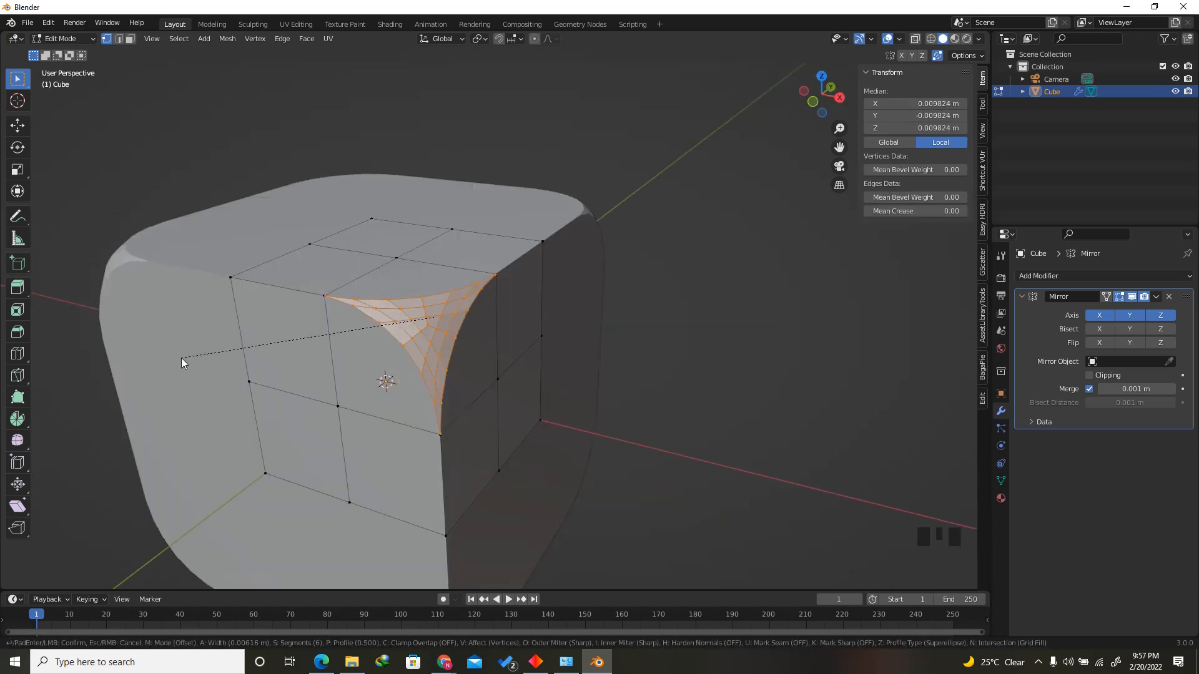
scroll(181, 358, down, 5)
scroll(181, 359, up, 2)
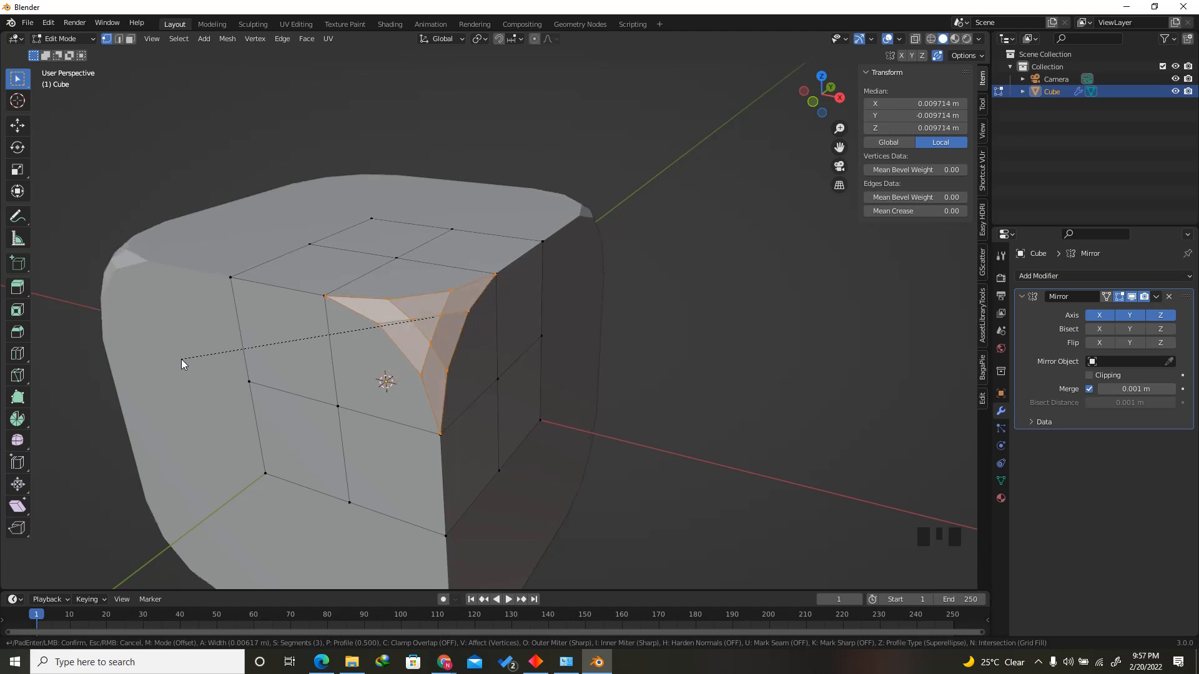
scroll(181, 359, up, 3)
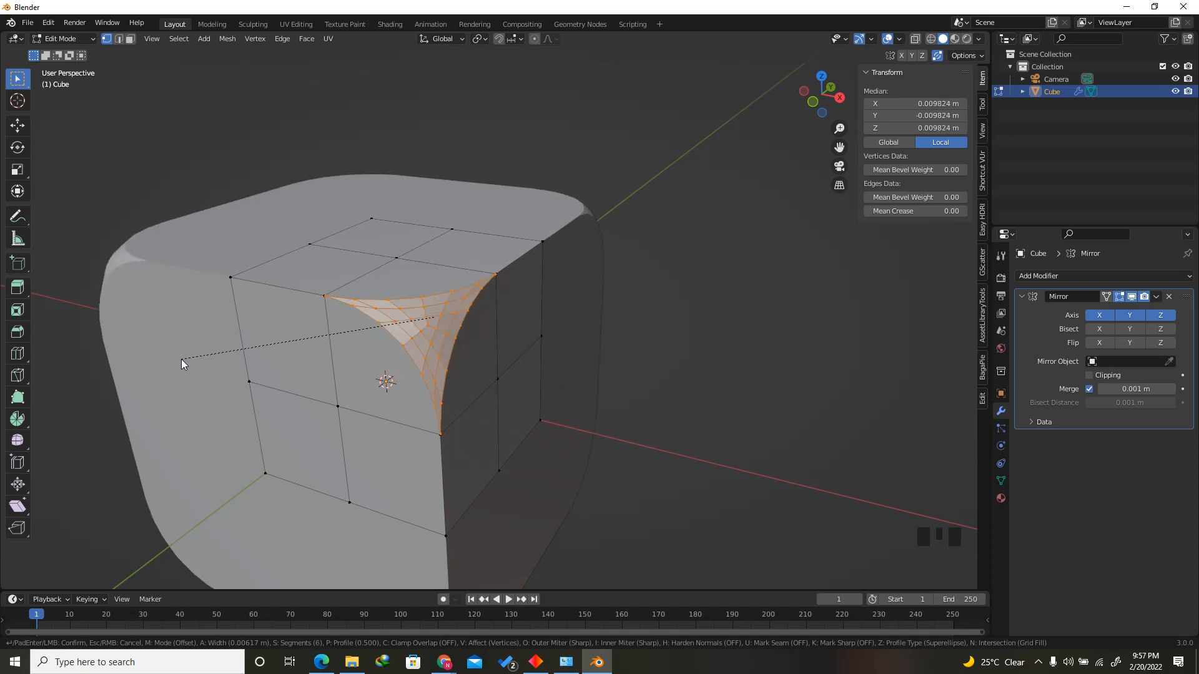
scroll(182, 360, down, 4)
scroll(182, 361, down, 1)
scroll(183, 360, up, 5)
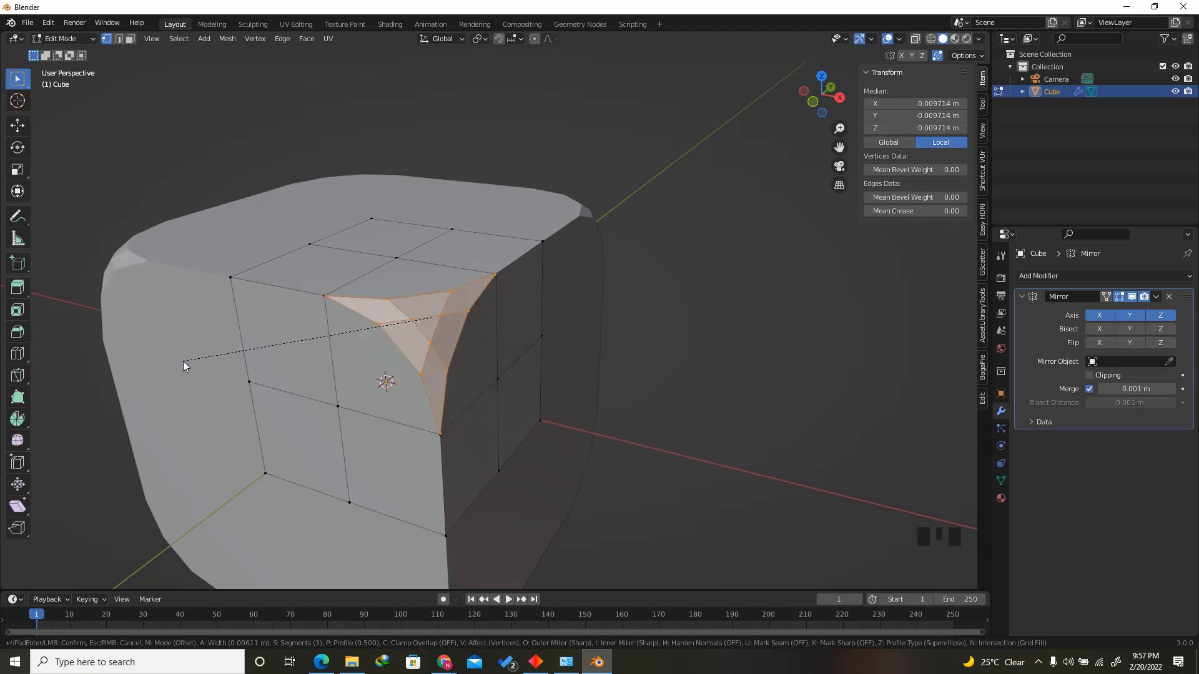
scroll(182, 361, down, 4)
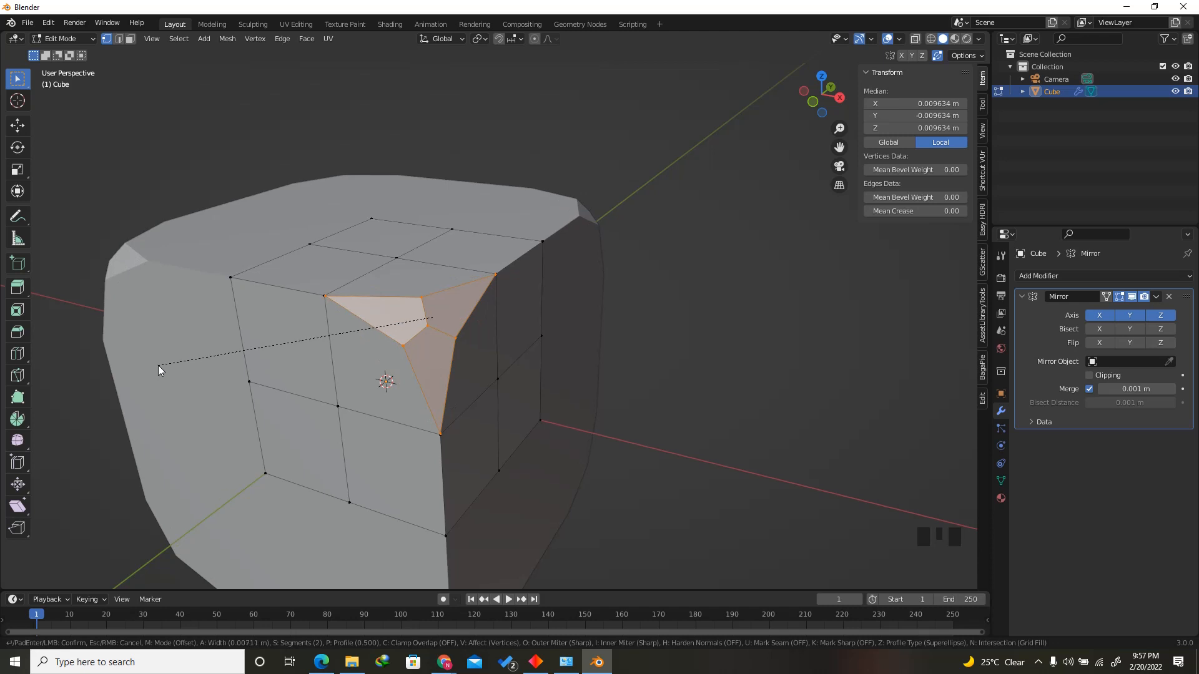
click(159, 365)
click(57, 581)
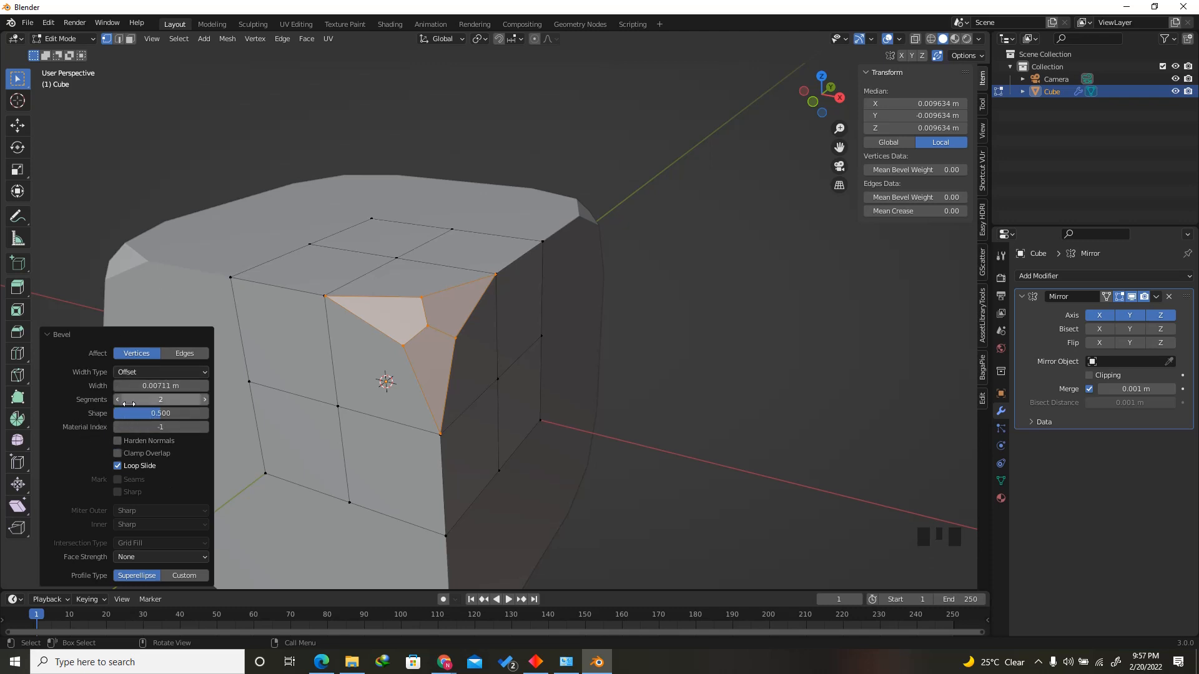
mouse_move(164, 386)
mouse_down()
mouse_move(239, 391)
mouse_move(155, 391)
mouse_up()
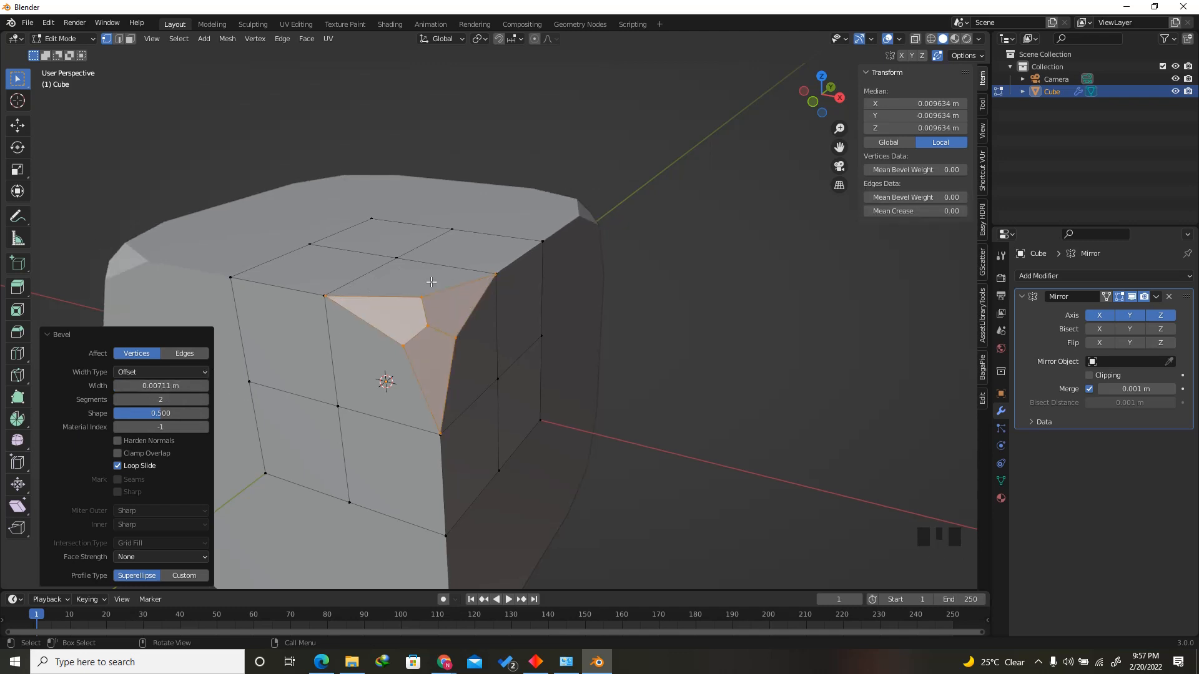
Select the whole mesh and merge its vertices by distance.
scroll(431, 282, up, 2)
scroll(270, 321, up, 2)
scroll(283, 310, down, 1)
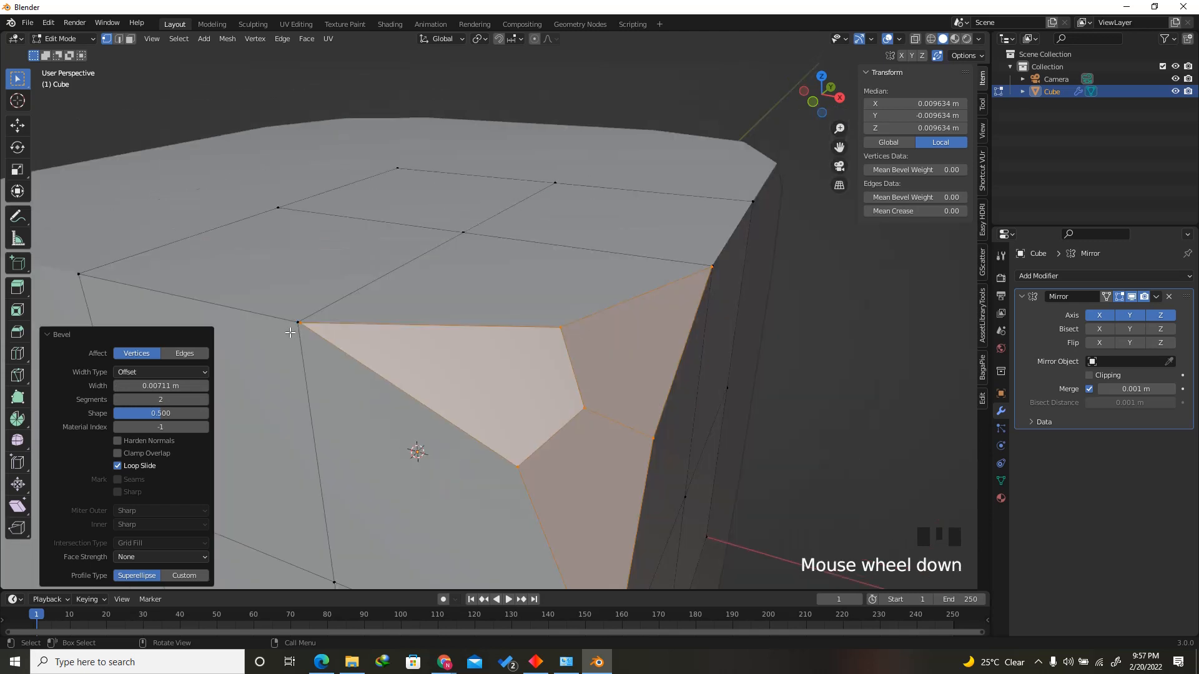
scroll(332, 335, down, 2)
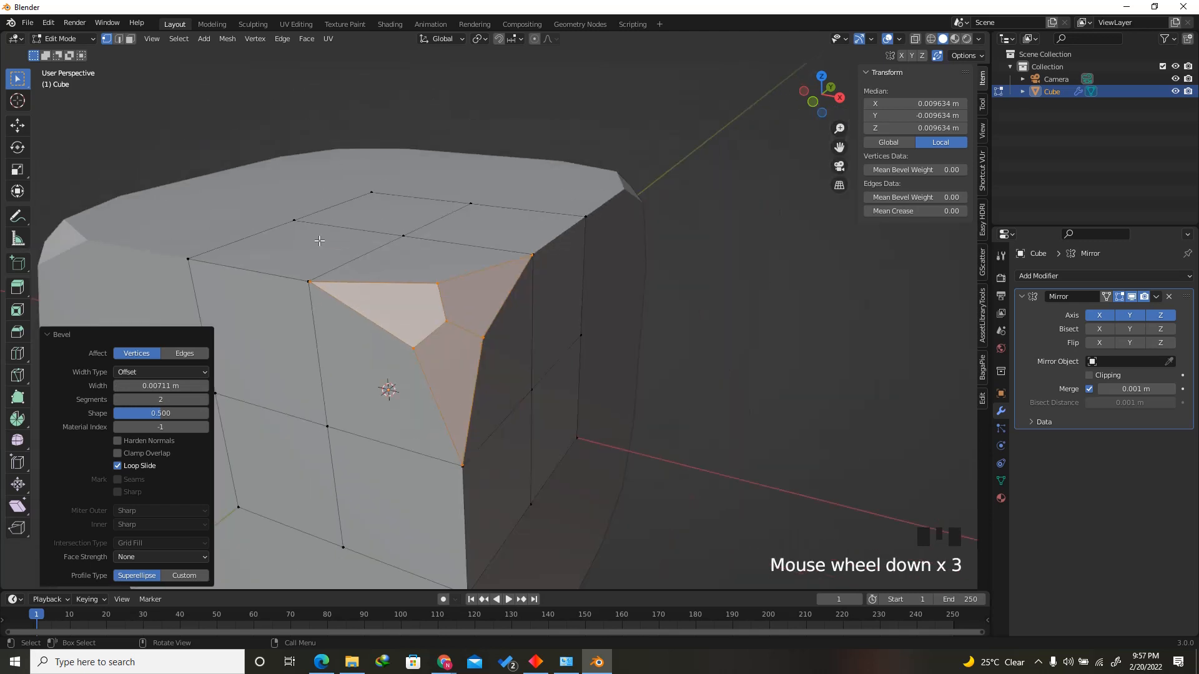
click(701, 312)
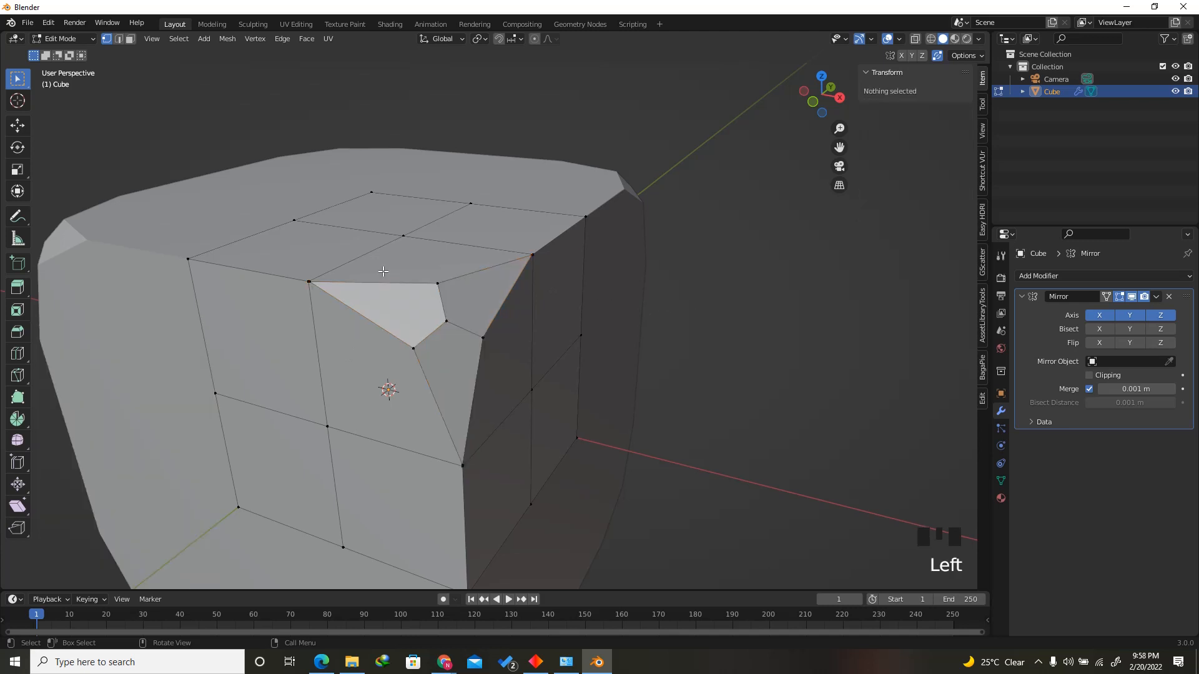
key(a)
key(m)
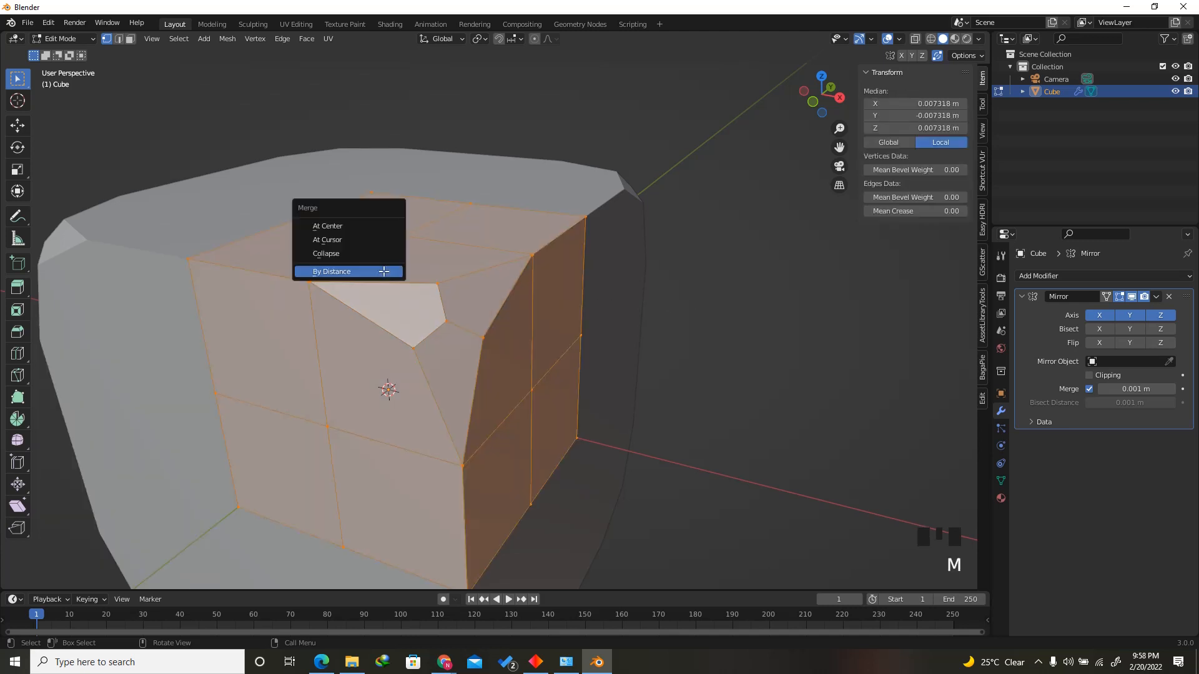
click(331, 273)
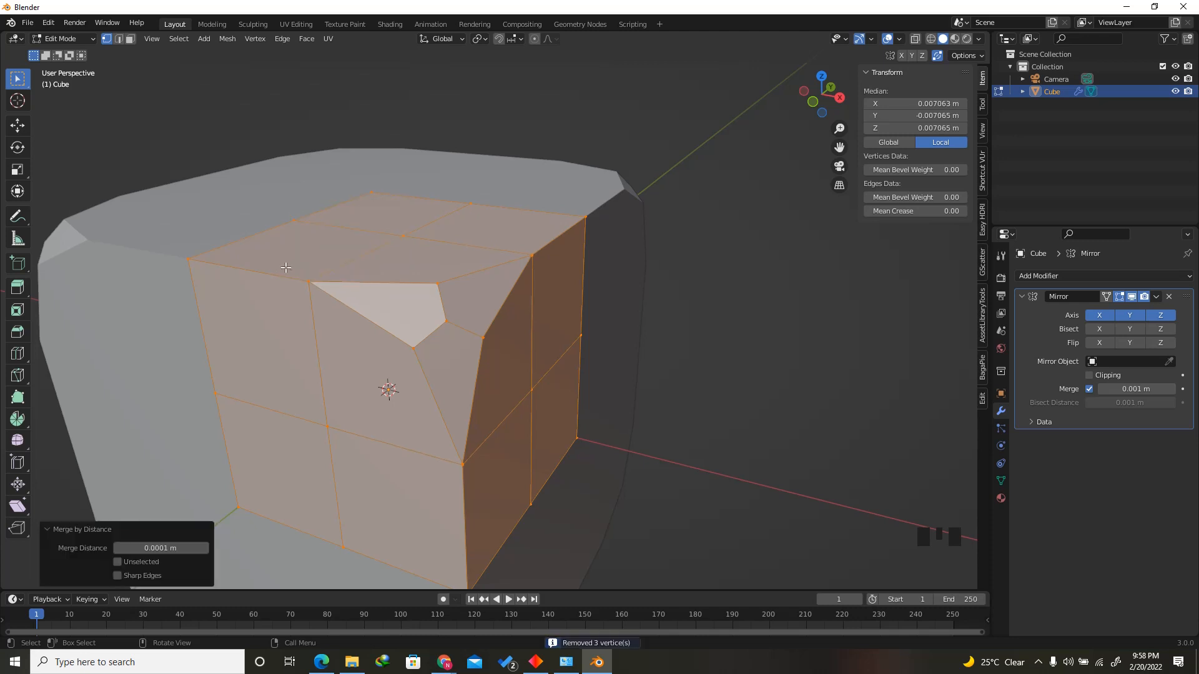
In edge select mode, select the piece's three outer cube edges together with the outline of the bevelled corner patch.
click(306, 284)
click(306, 284)
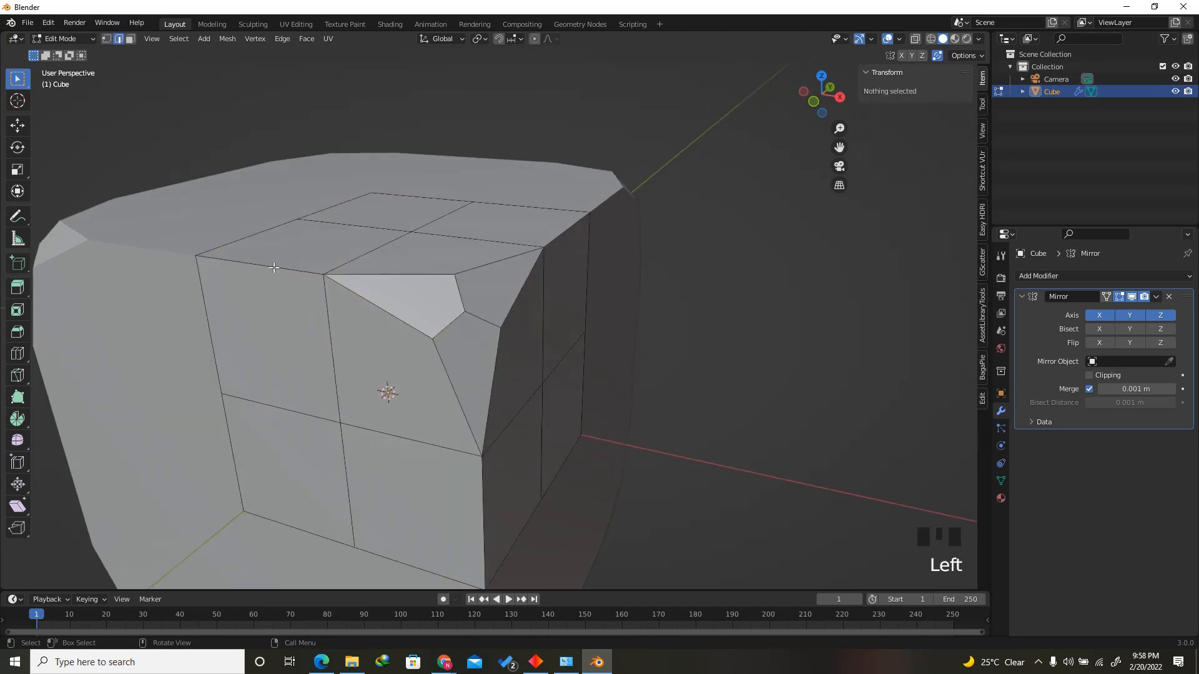
click(275, 270)
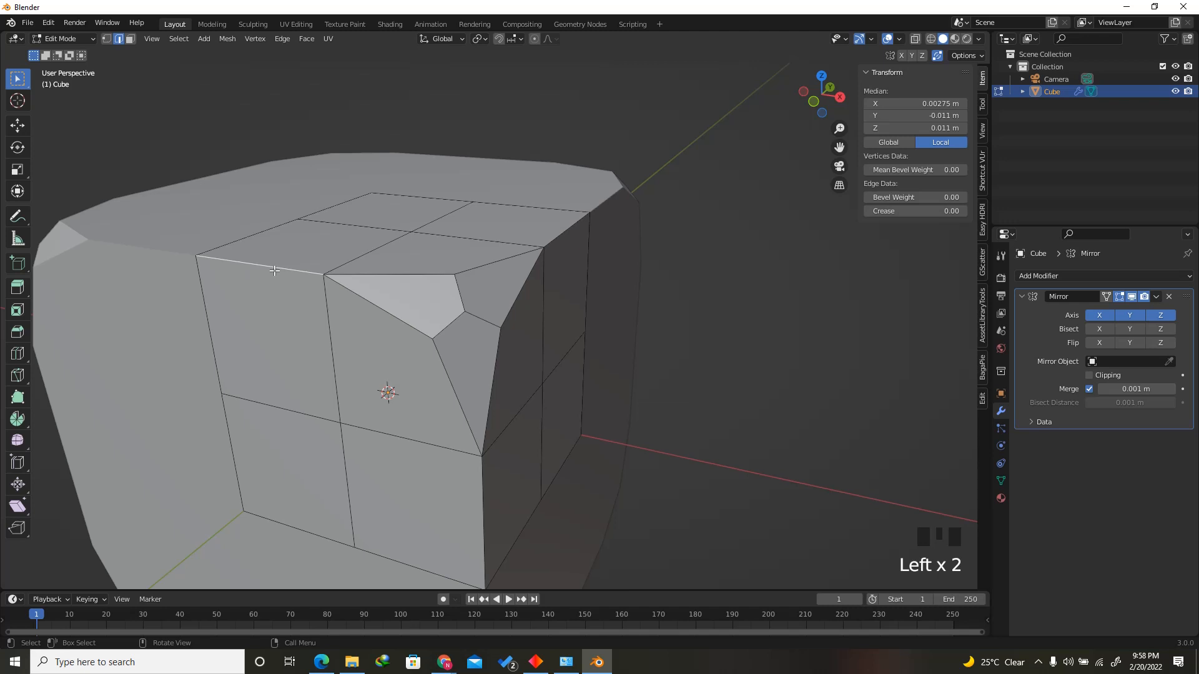
ctrl+click(482, 504)
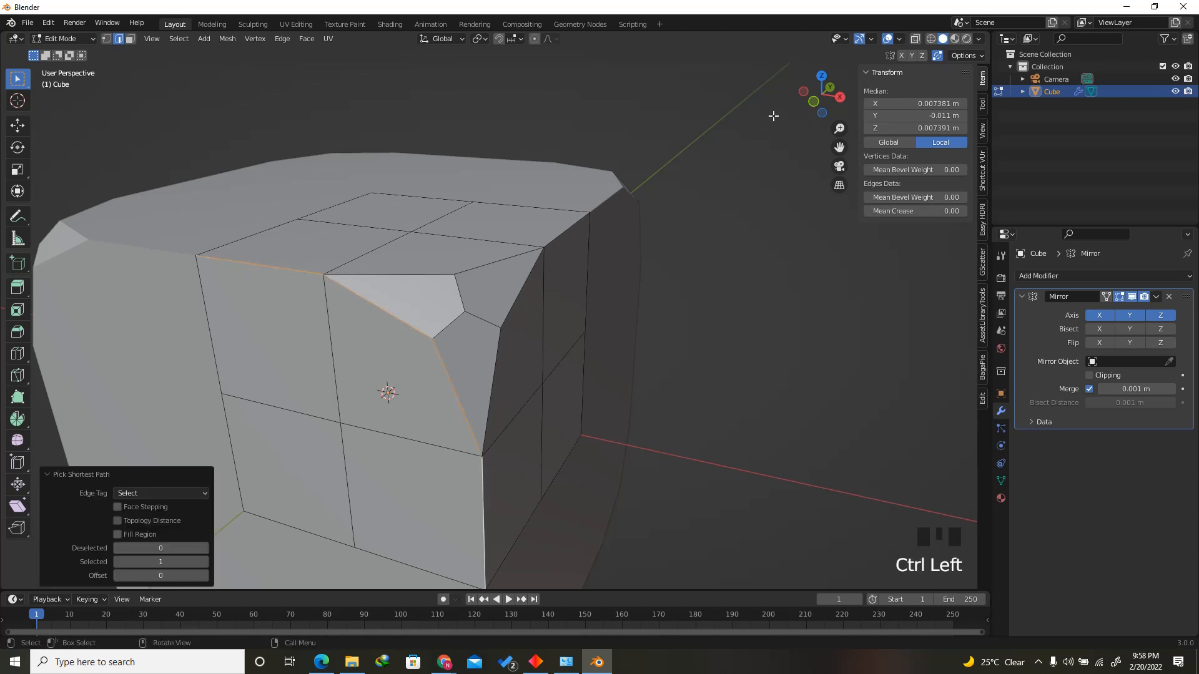
drag(806, 101, 769, 118)
ctrl+click(460, 288)
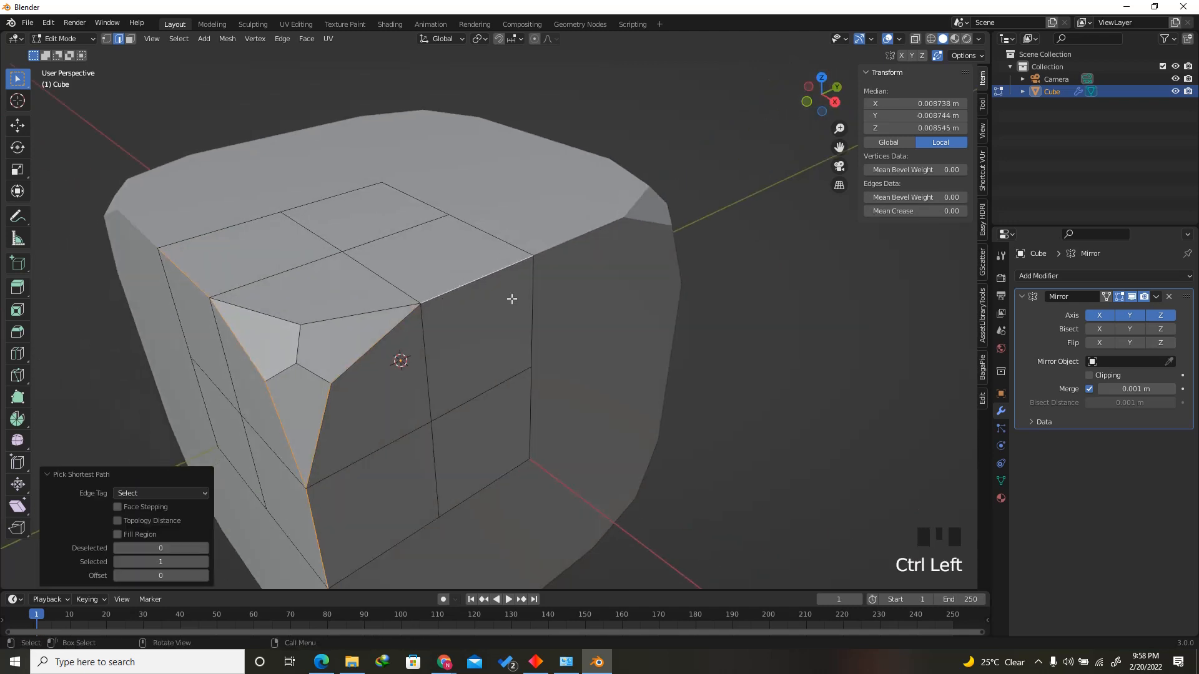
ctrl+click(275, 306)
drag(847, 80, 844, 93)
Bevel the selected edges with 2 segments and a width of about 0.00056 m.
key(ctrl+b)
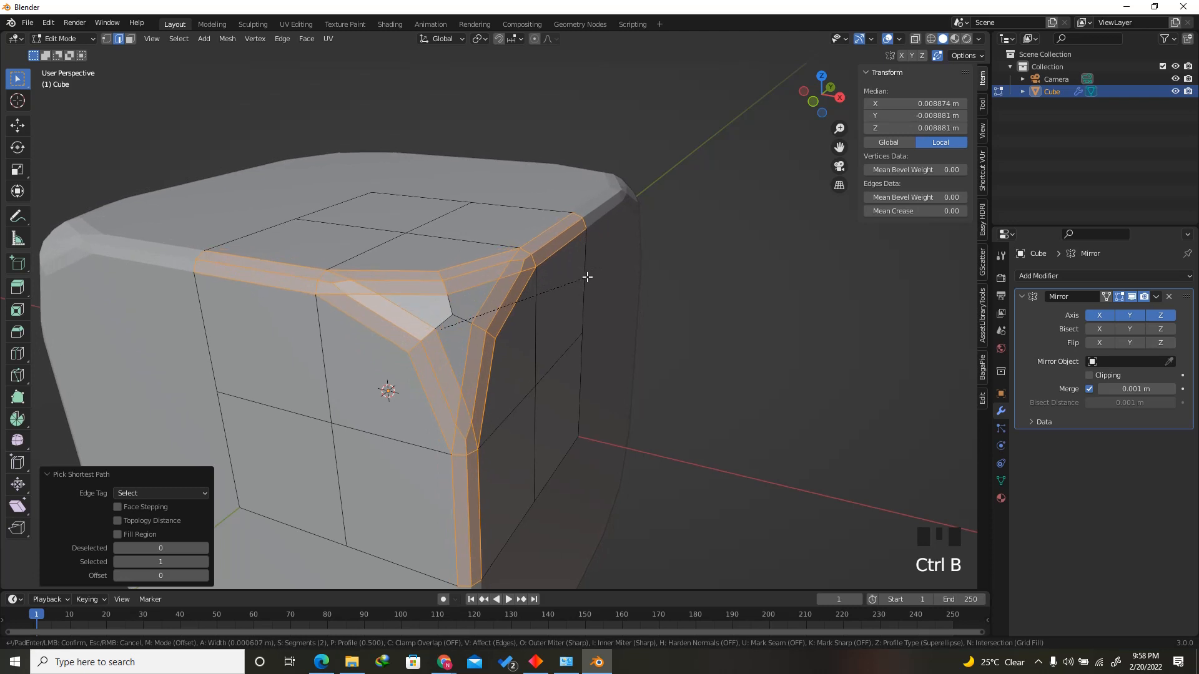
scroll(587, 276, up, 3)
scroll(587, 282, down, 4)
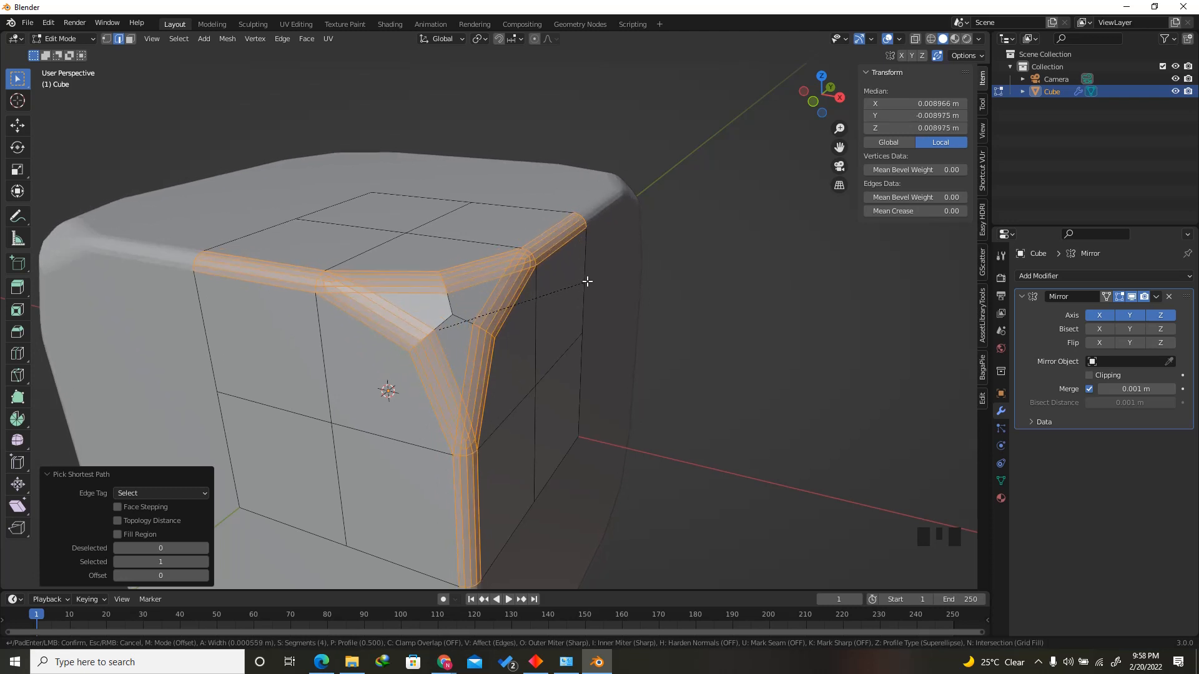
scroll(587, 282, up, 1)
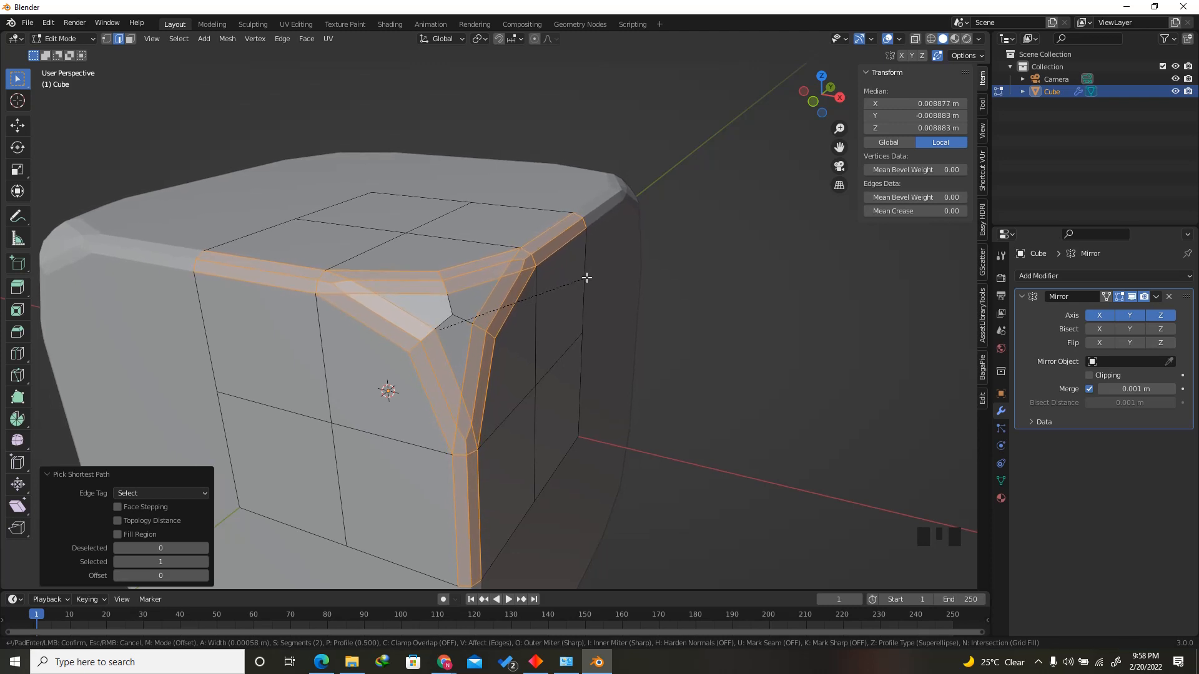
click(586, 277)
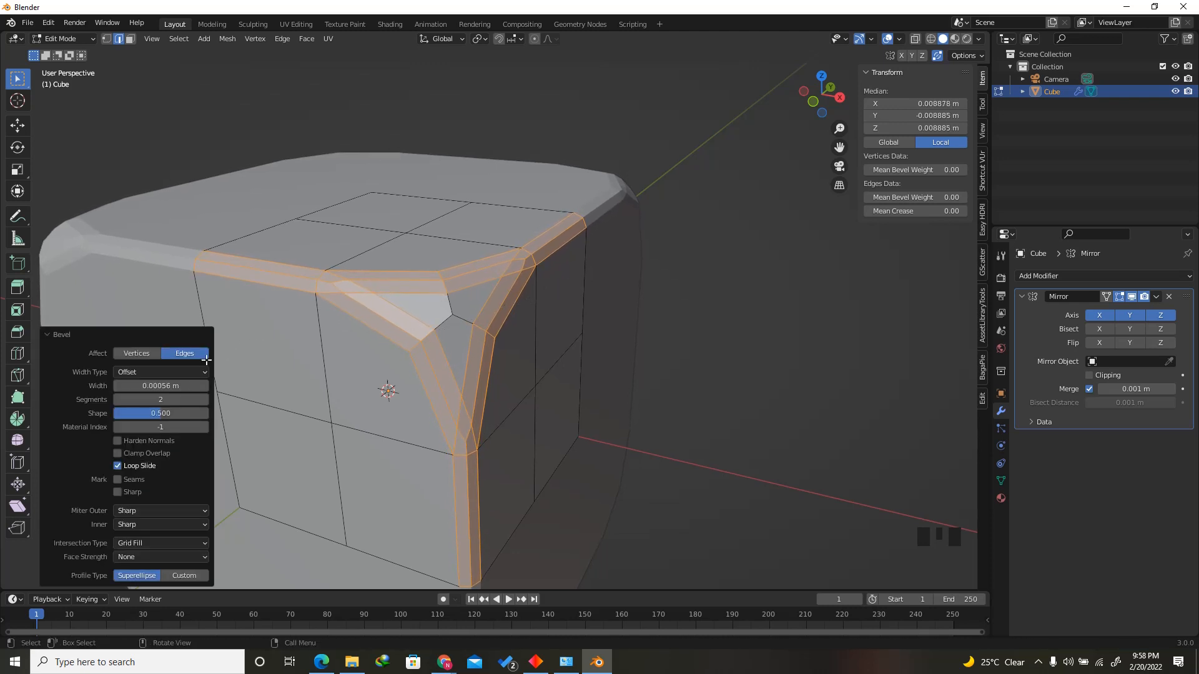
drag(803, 111, 633, 244)
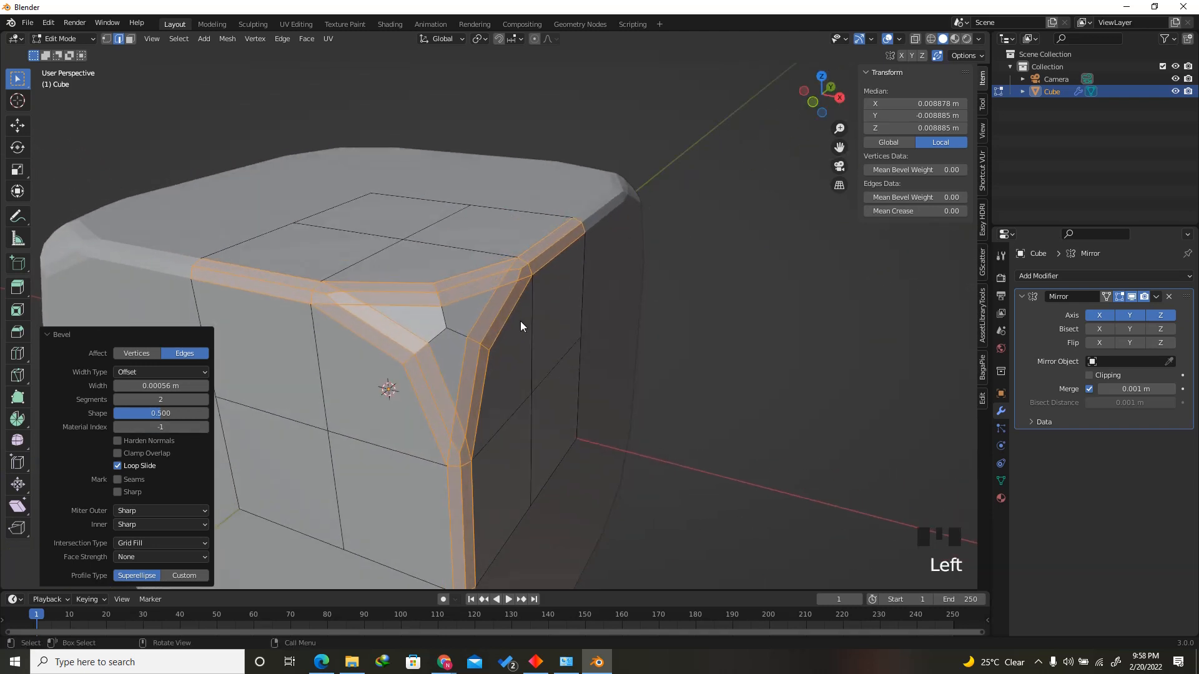
In vertex select mode, merge the three inner crossing vertices of the corner patch into its central vertex with At Last.
click(107, 38)
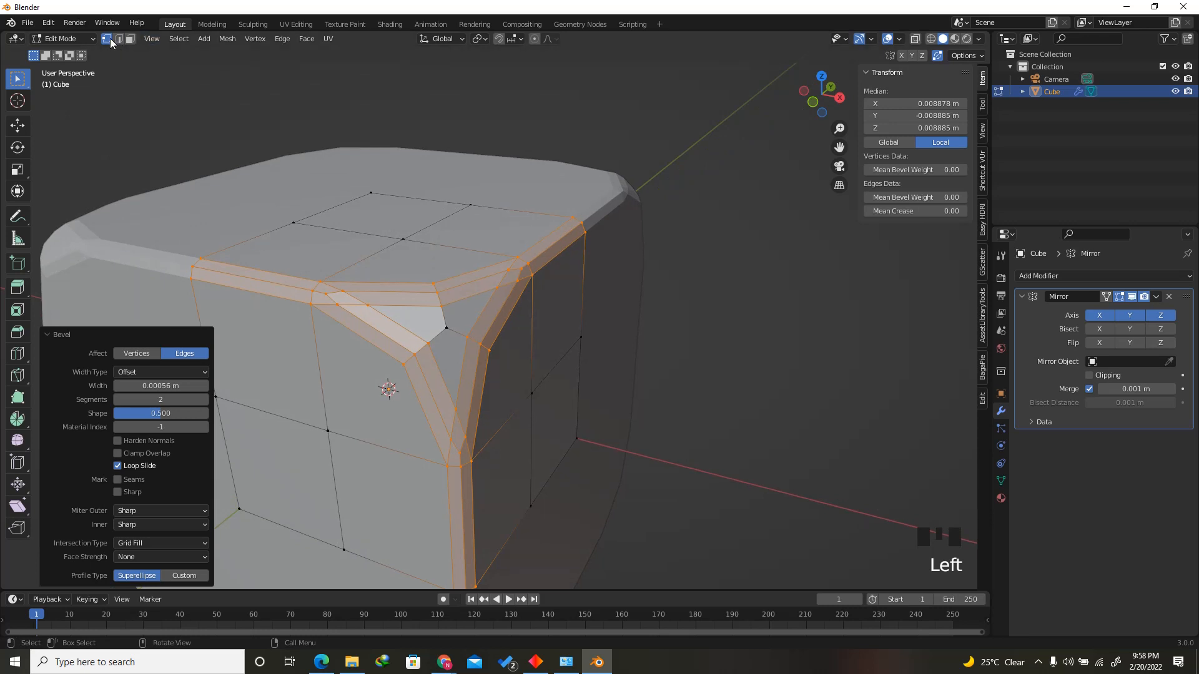
click(730, 279)
scroll(290, 253, up, 3)
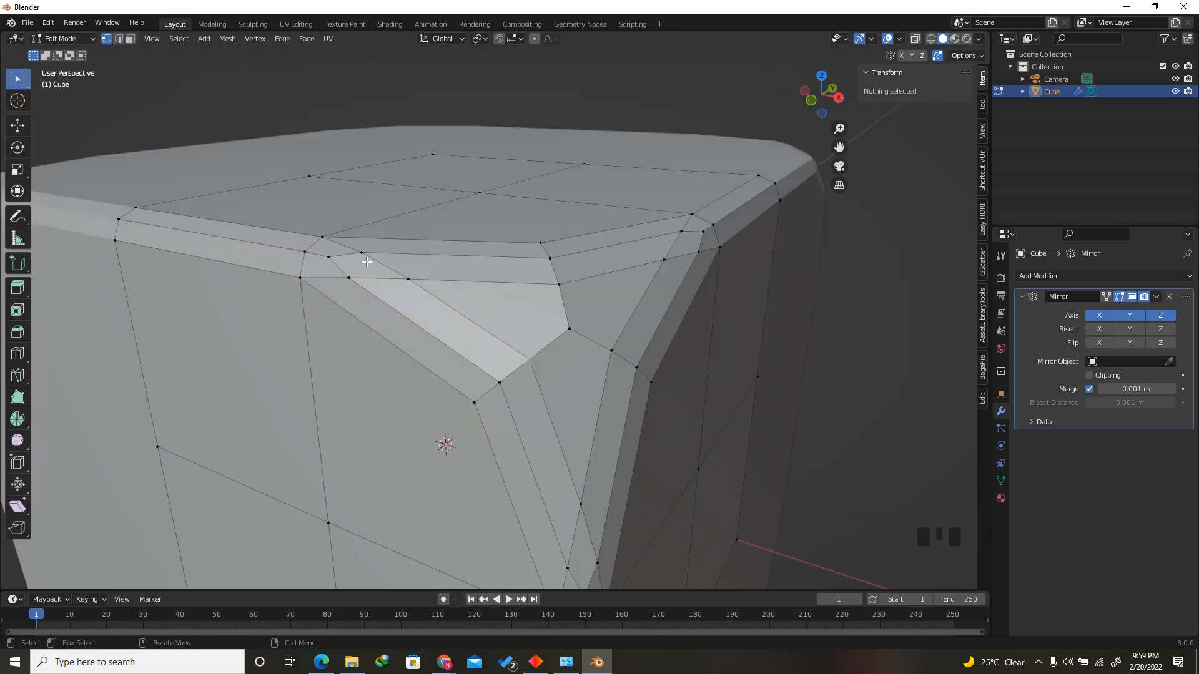
click(330, 256)
shift+click(580, 498)
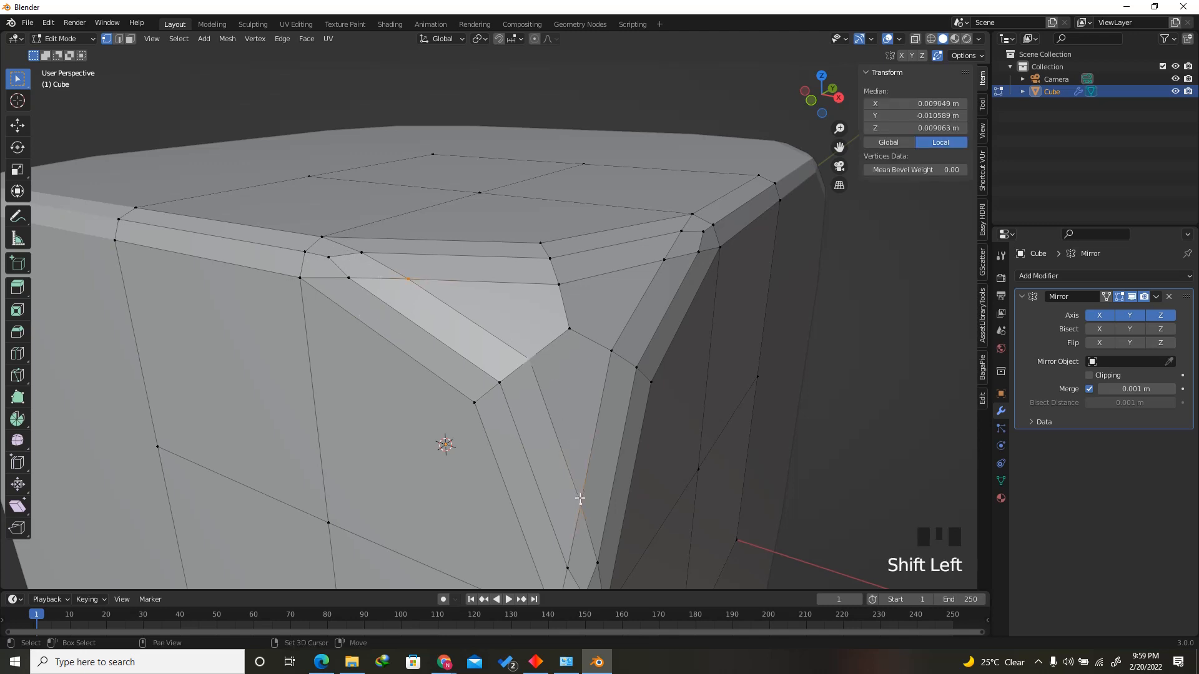
shift+click(656, 279)
shift+click(569, 329)
key(m)
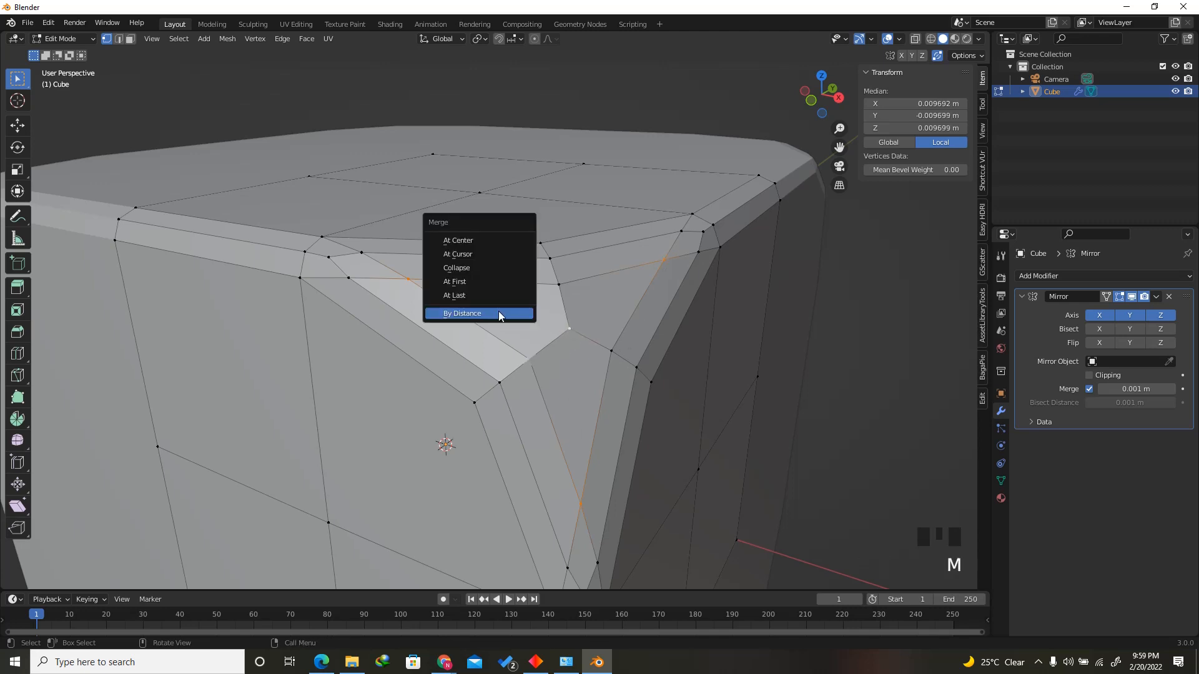
click(458, 296)
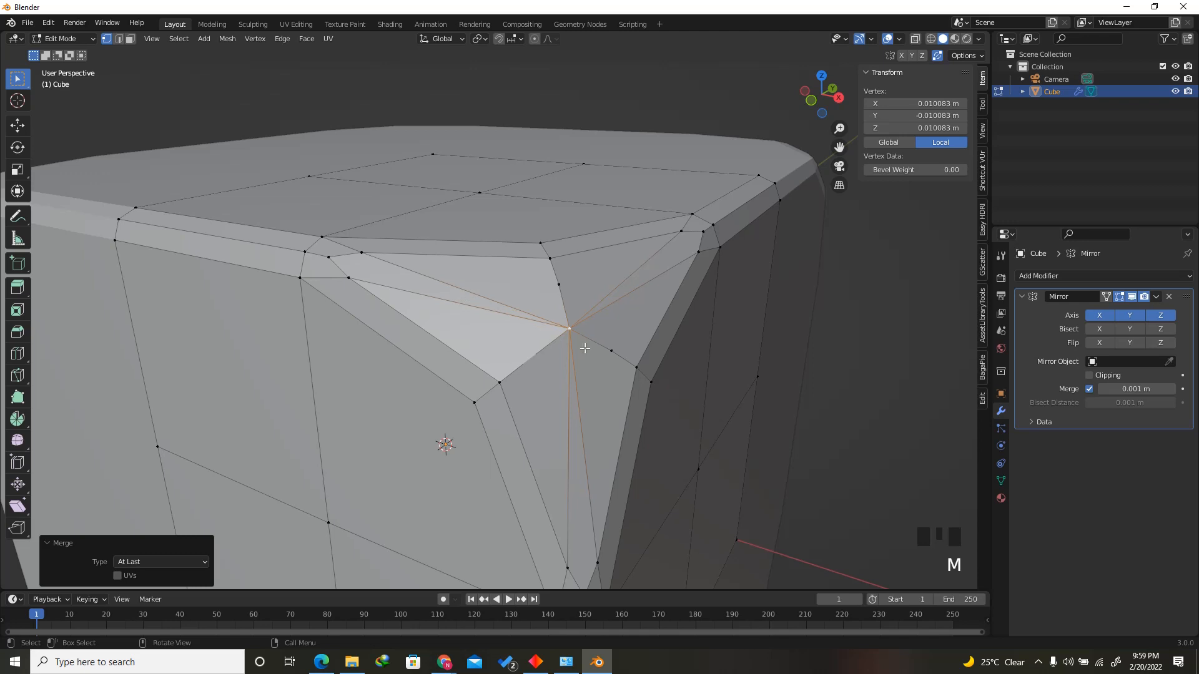
Merge the extra vertex beside the patch's front-top tip into the cube edge's middle vertex with At Last.
scroll(326, 251, up, 1)
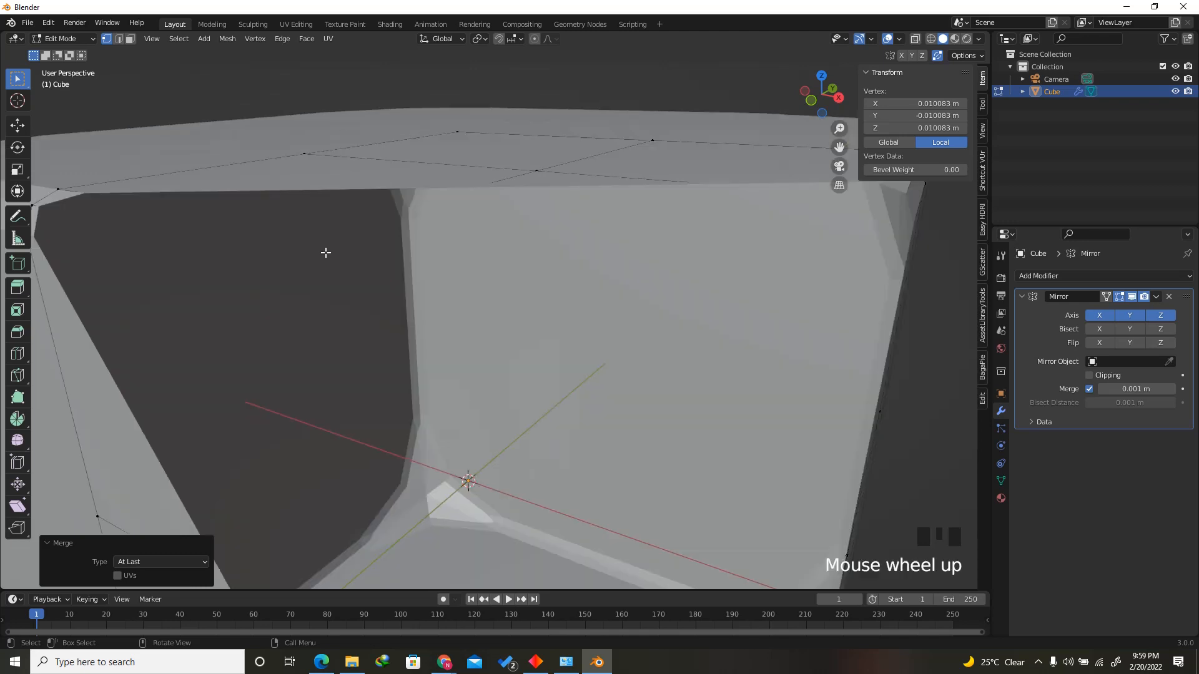
scroll(353, 283, down, 2)
click(338, 279)
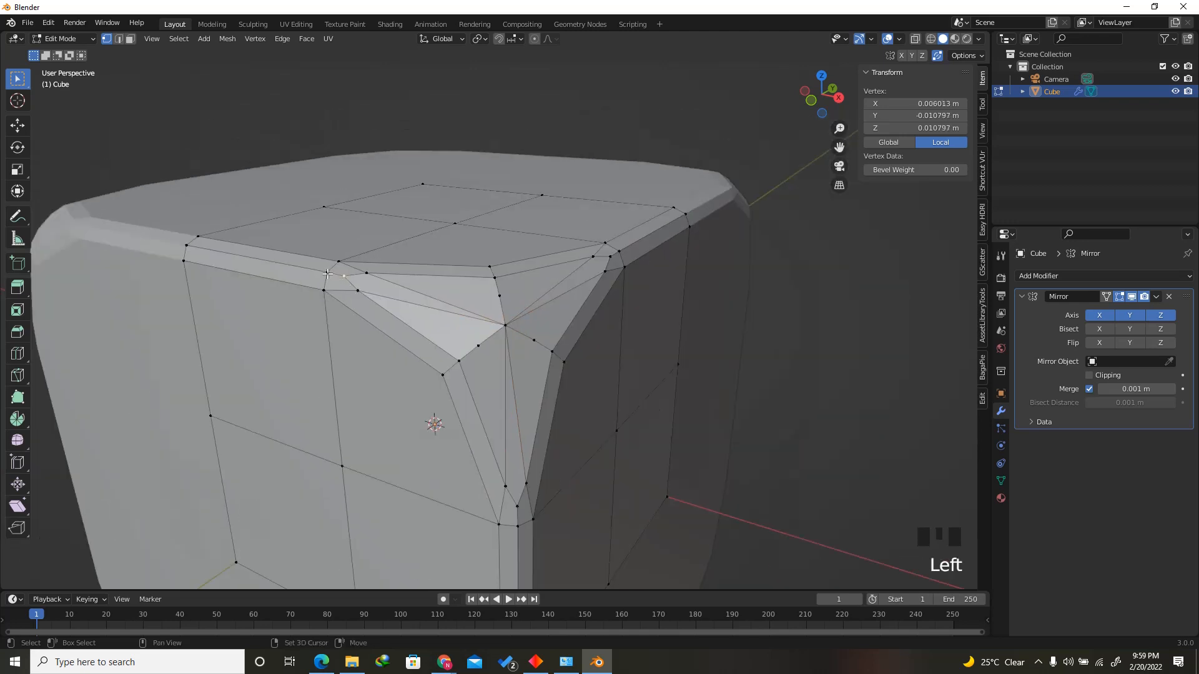
shift+click(326, 274)
key(m)
click(300, 273)
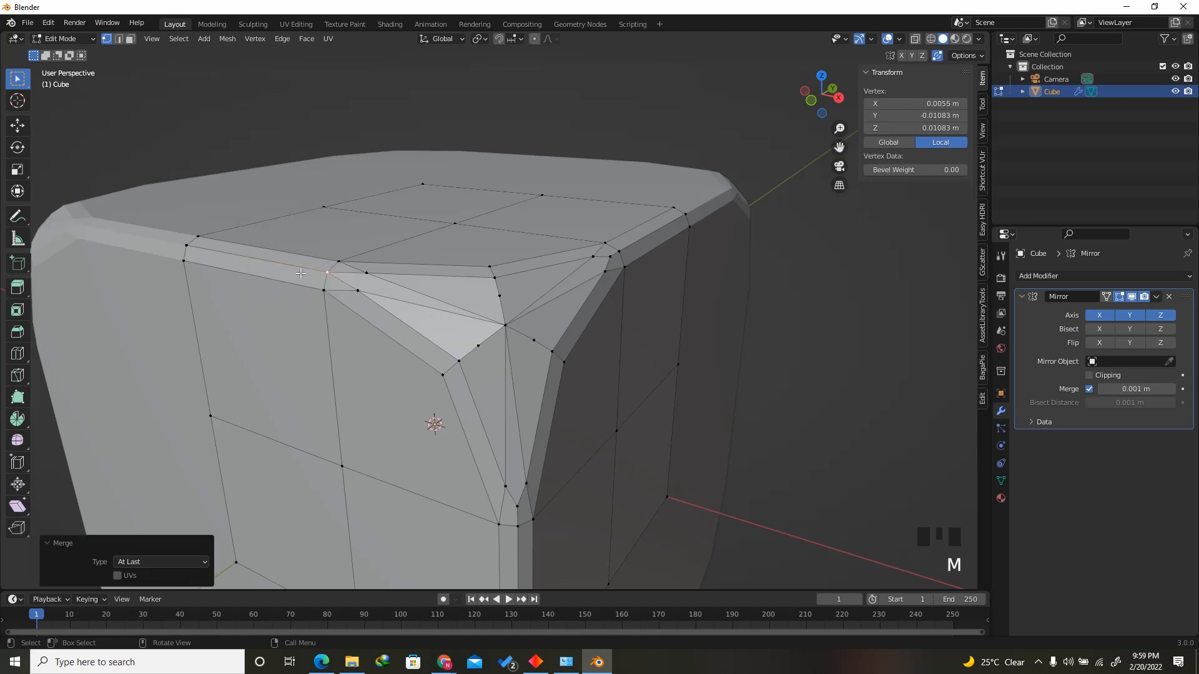
At the patch's tip on the other top edge, merge the extra vertex into that edge's middle vertex with At Last.
click(603, 257)
drag(816, 98, 695, 158)
scroll(570, 299, up, 2)
shift+click(603, 281)
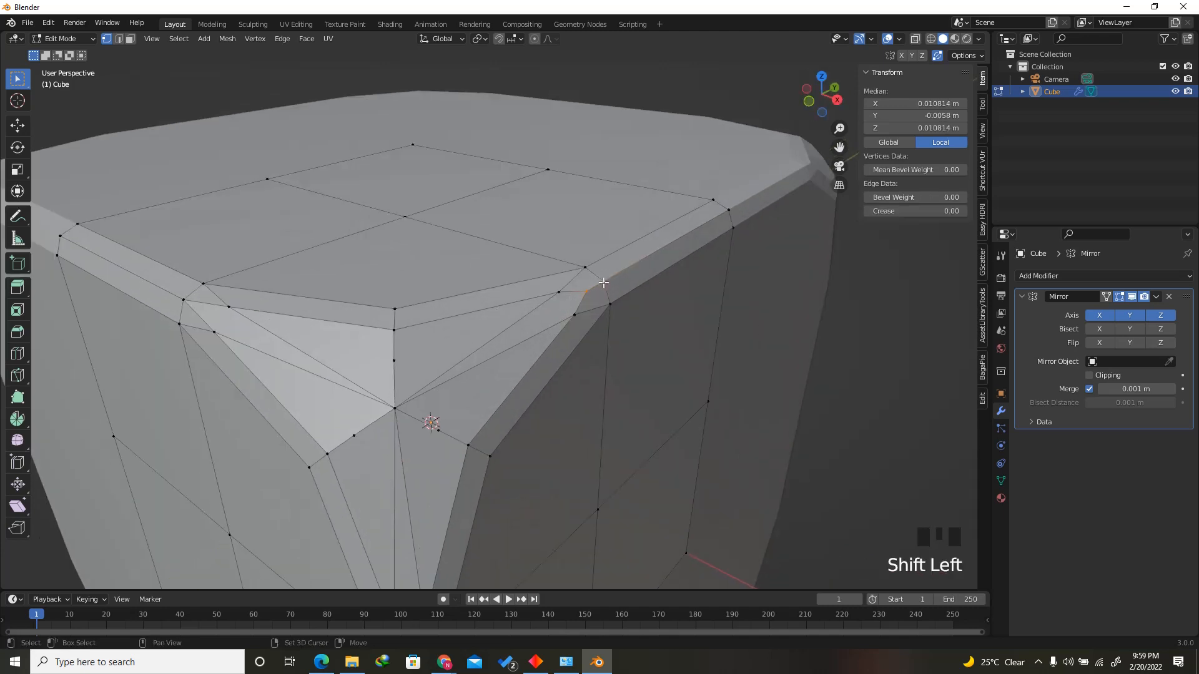
key(m)
click(586, 290)
At the patch's lower tip, merge the extra vertex into the vertical edge's middle vertex with At Last.
scroll(585, 292, down, 2)
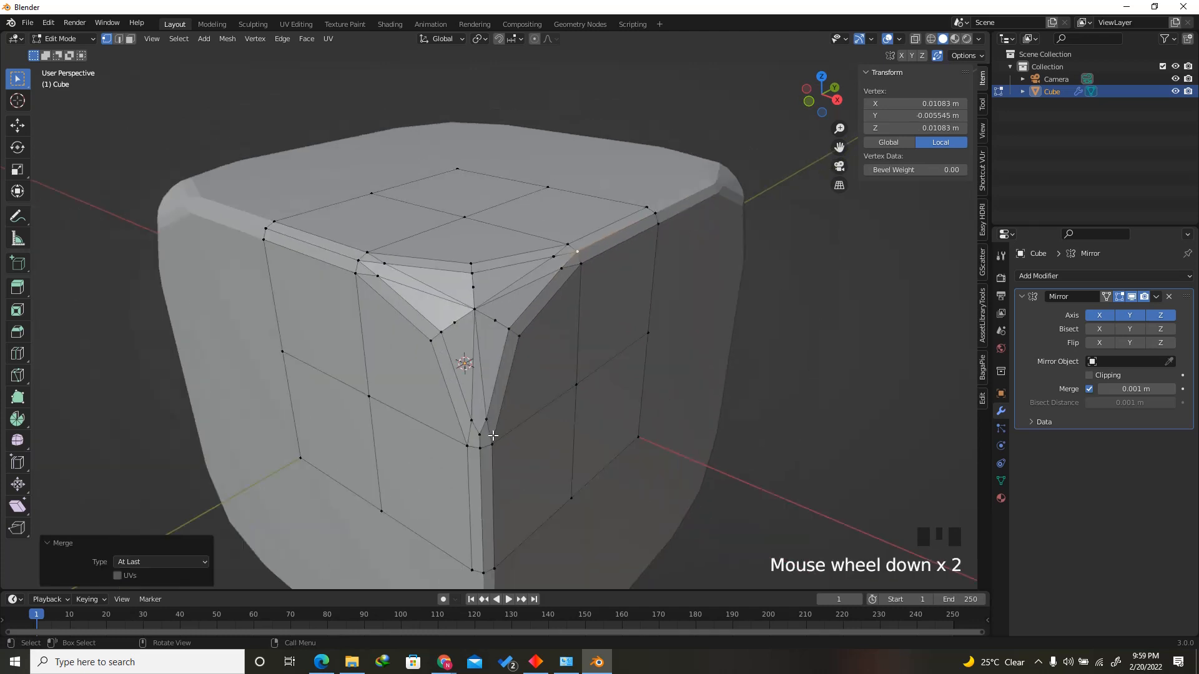
shift+click(468, 456)
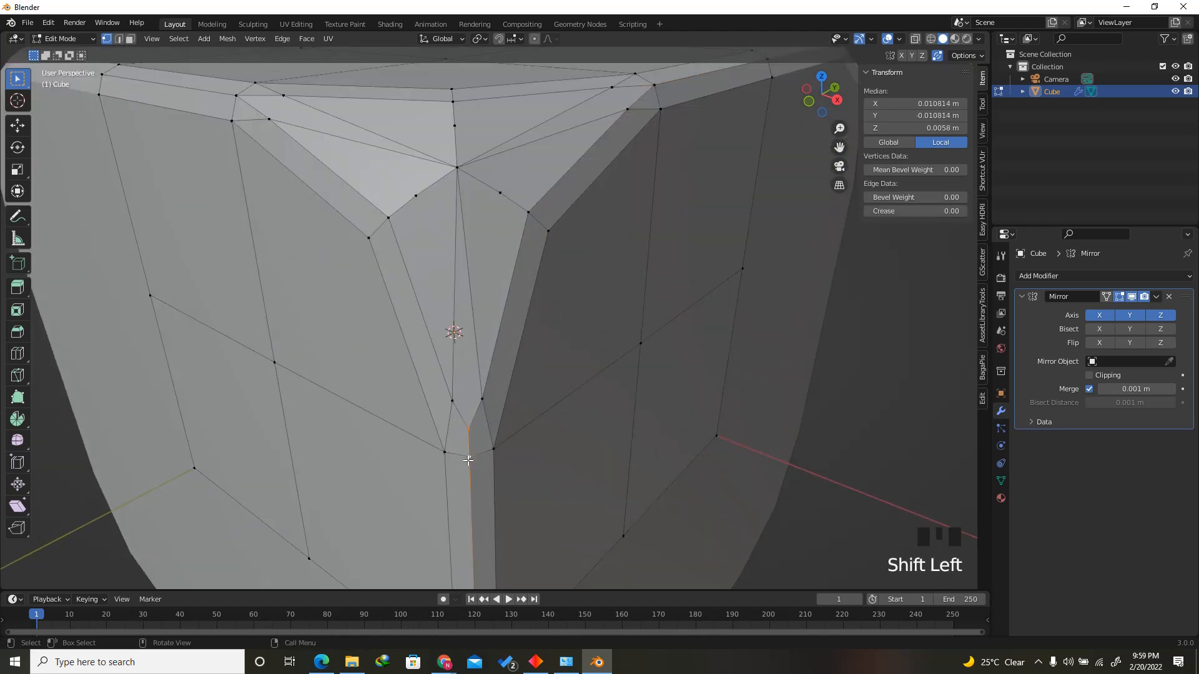
key(m)
click(462, 459)
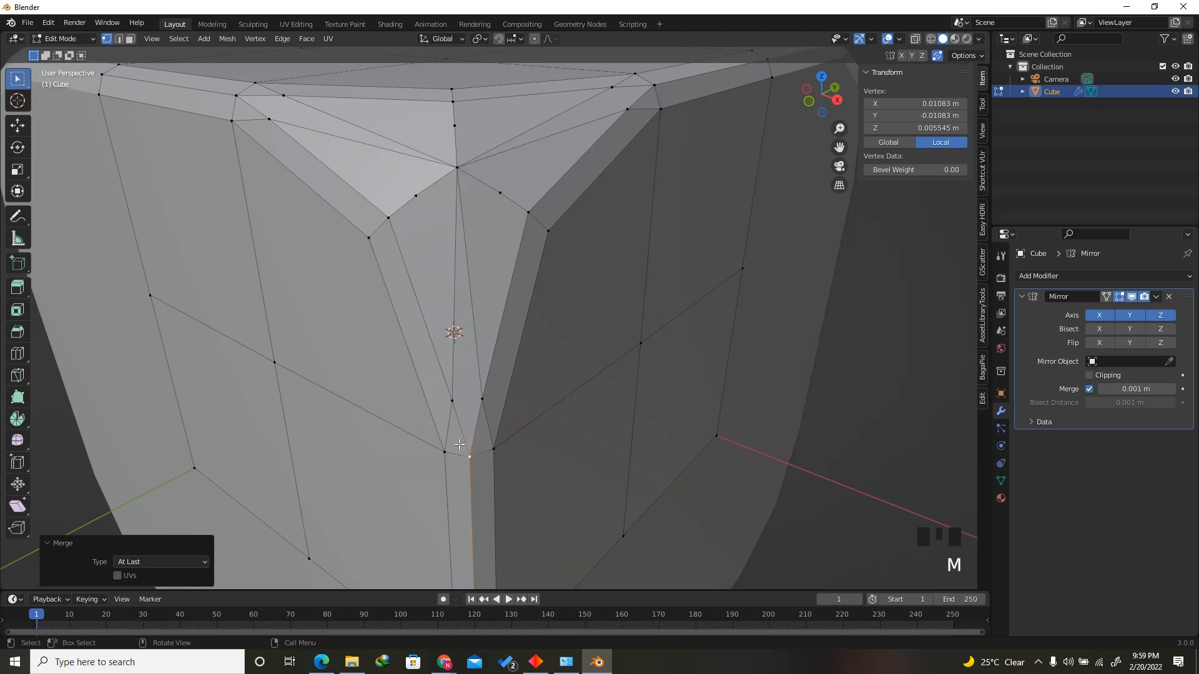
Merge the two side vertices just above the patch's lower tip at their center.
click(452, 400)
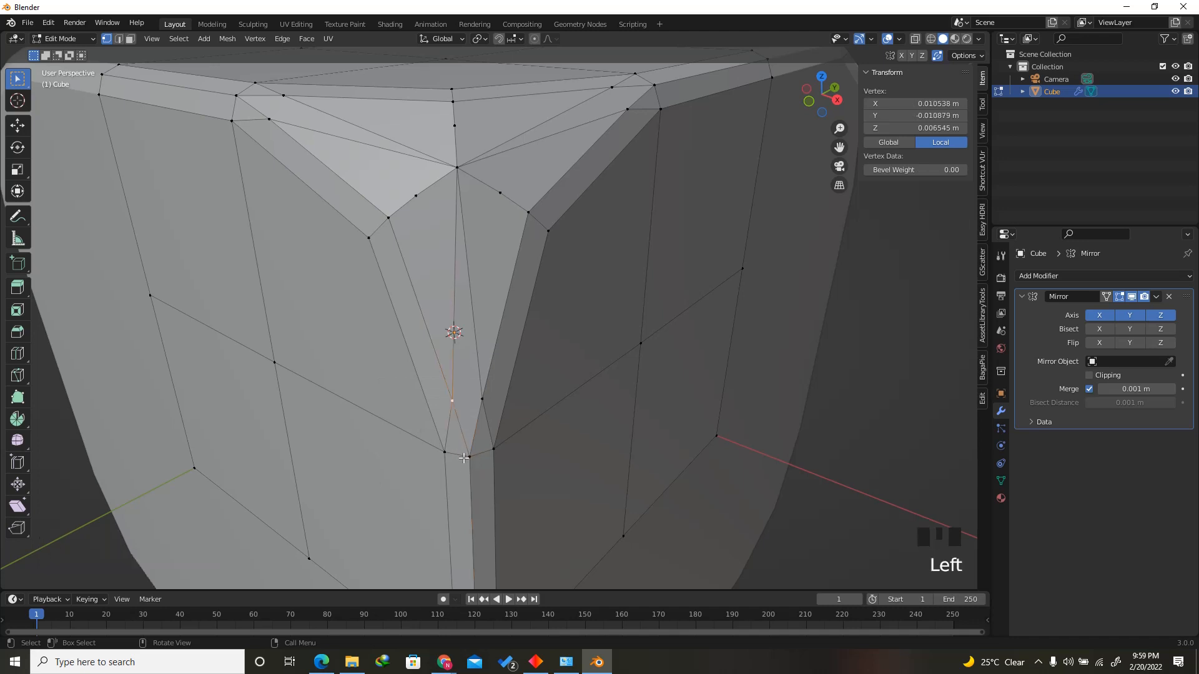
shift+click(482, 400)
key(m)
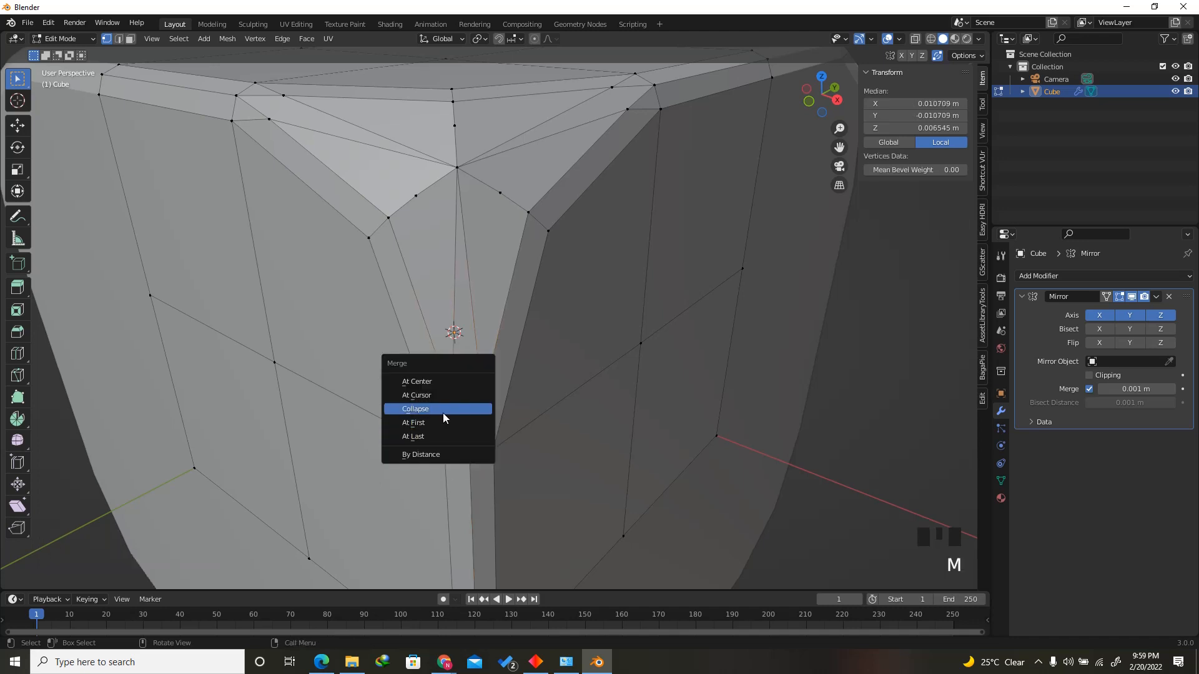
click(437, 382)
Merge the pair of side vertices at the patch's right-hand tip at their center.
scroll(459, 425, down, 3)
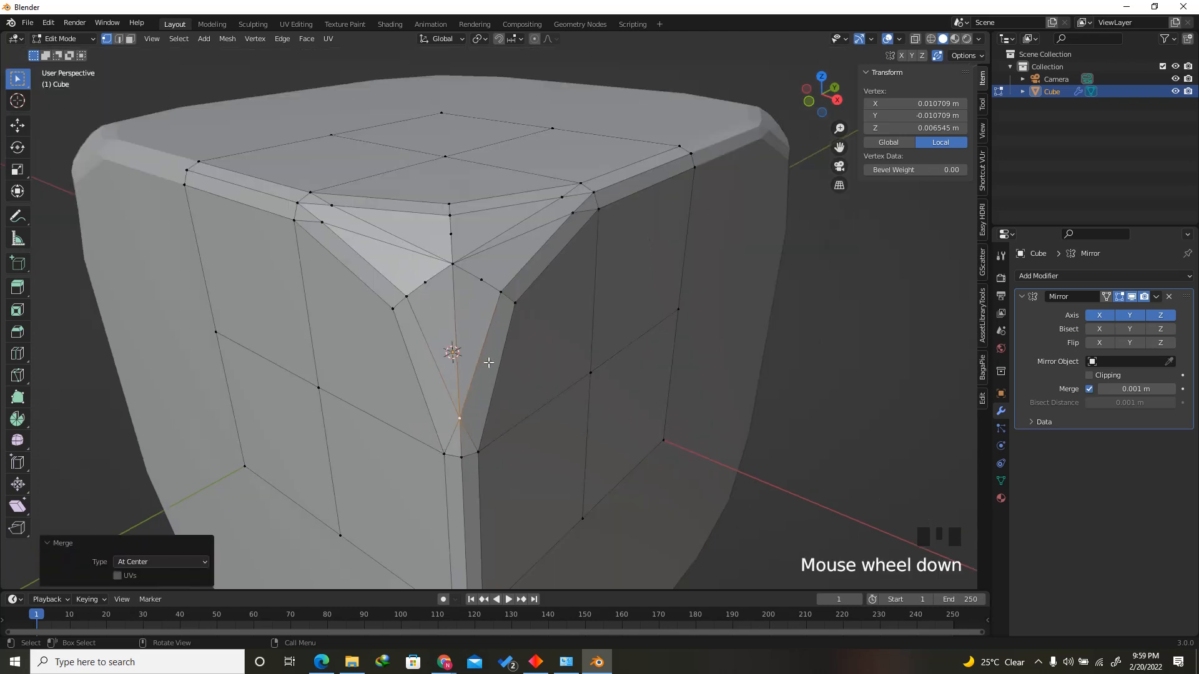
scroll(601, 155, up, 2)
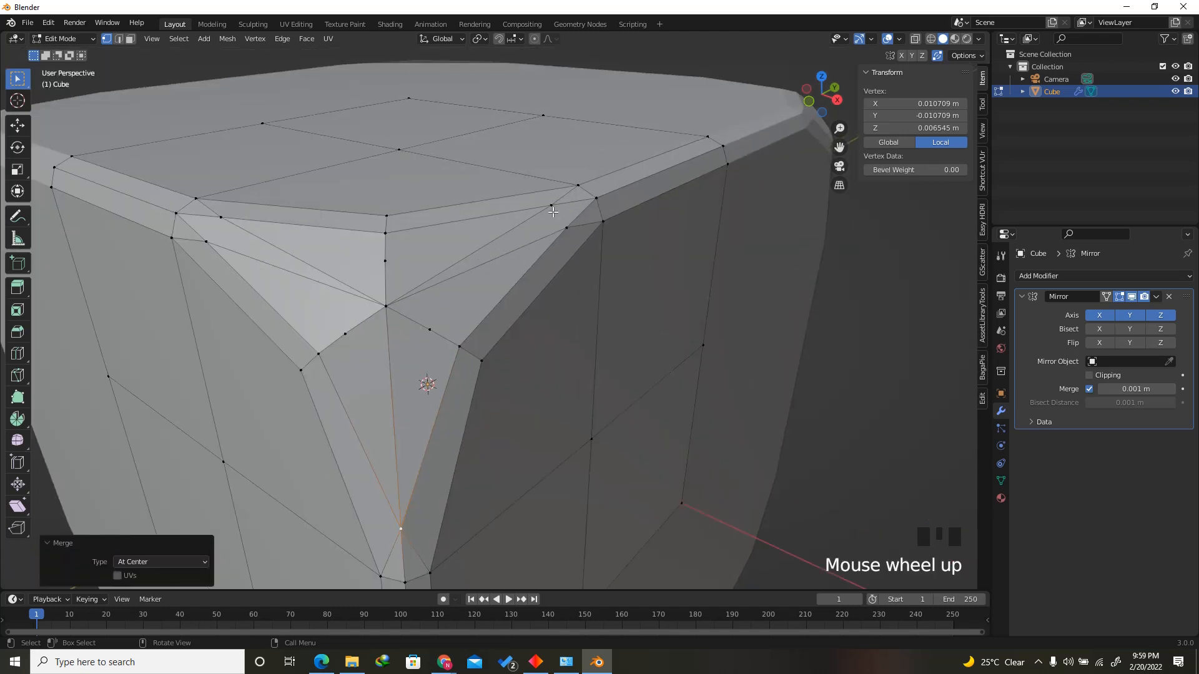
click(553, 211)
shift+click(561, 228)
click(552, 204)
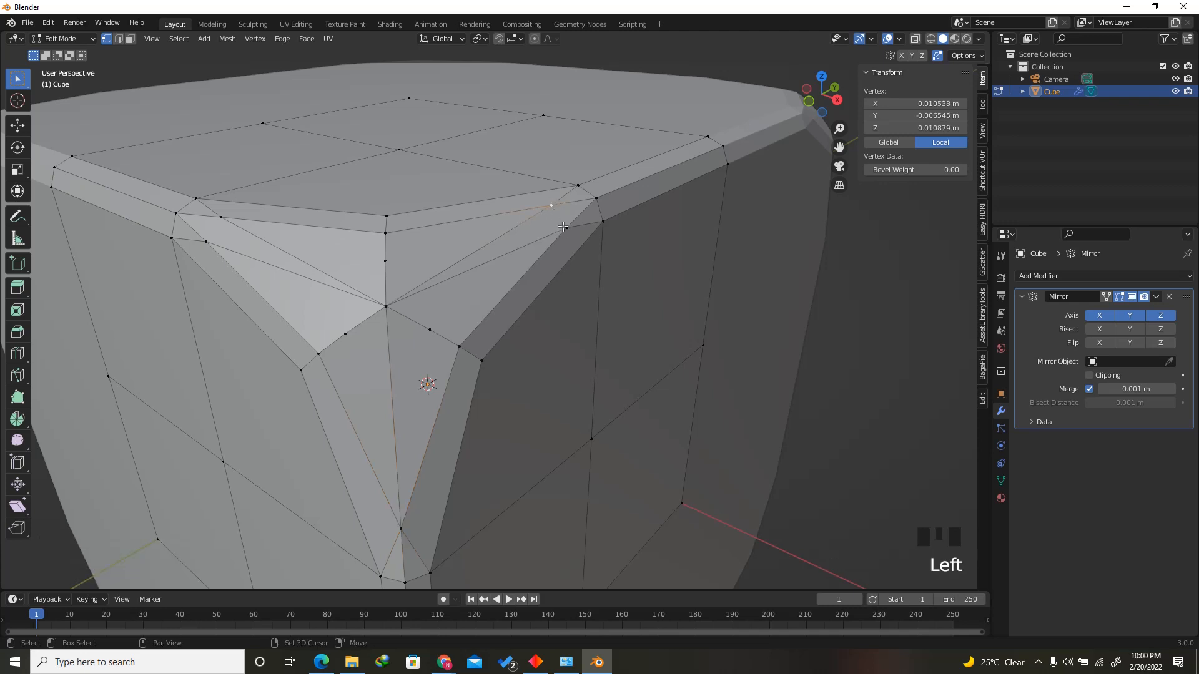
shift+click(565, 227)
key(m)
click(516, 223)
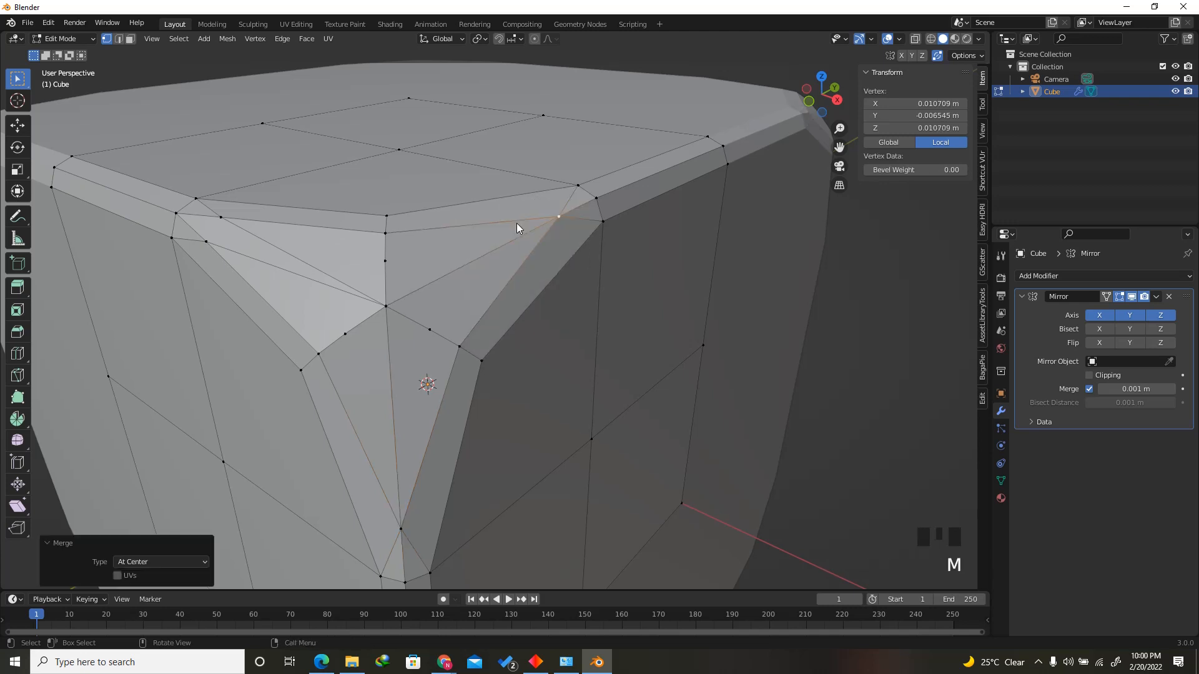
click(206, 242)
shift+click(221, 218)
shift+click(206, 242)
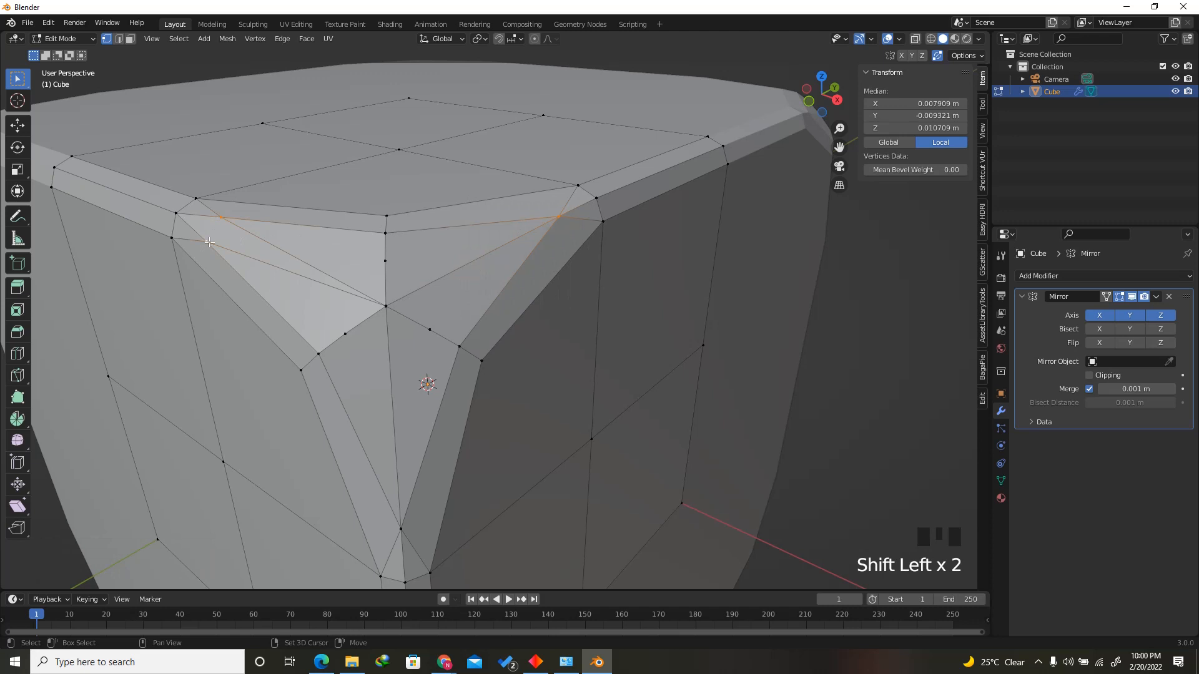
key(m)
click(174, 220)
key(ctrl+z)
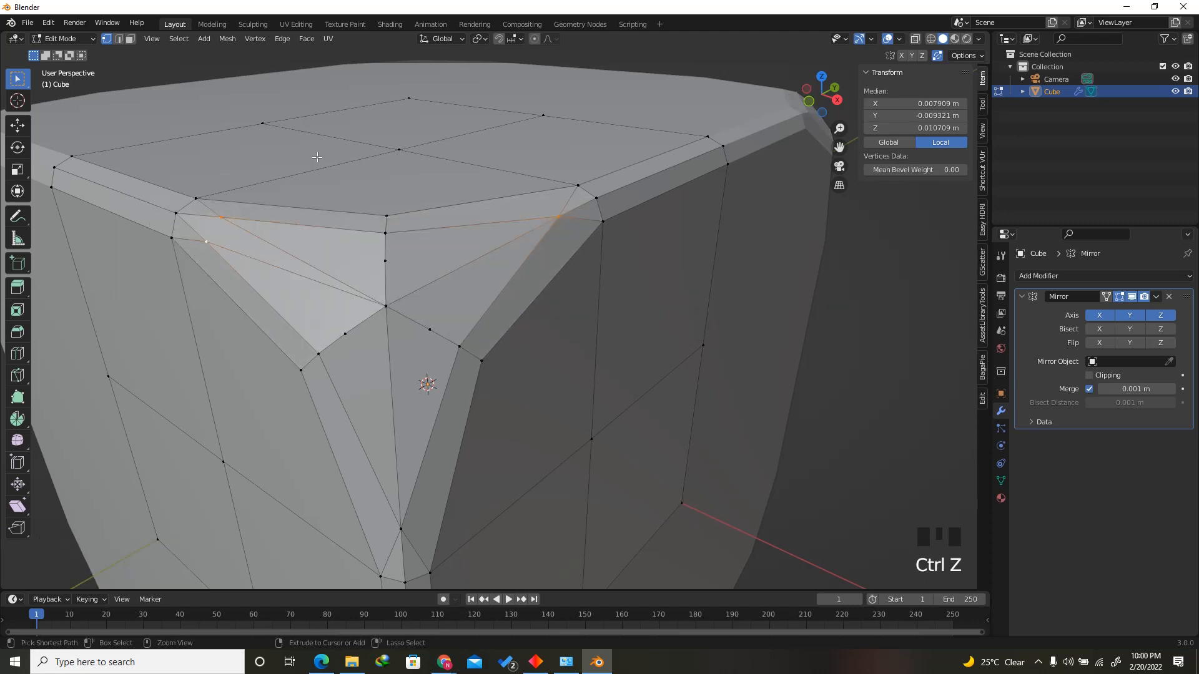
Merge only the pair of side vertices at the patch's left-hand tip at their center.
click(562, 216)
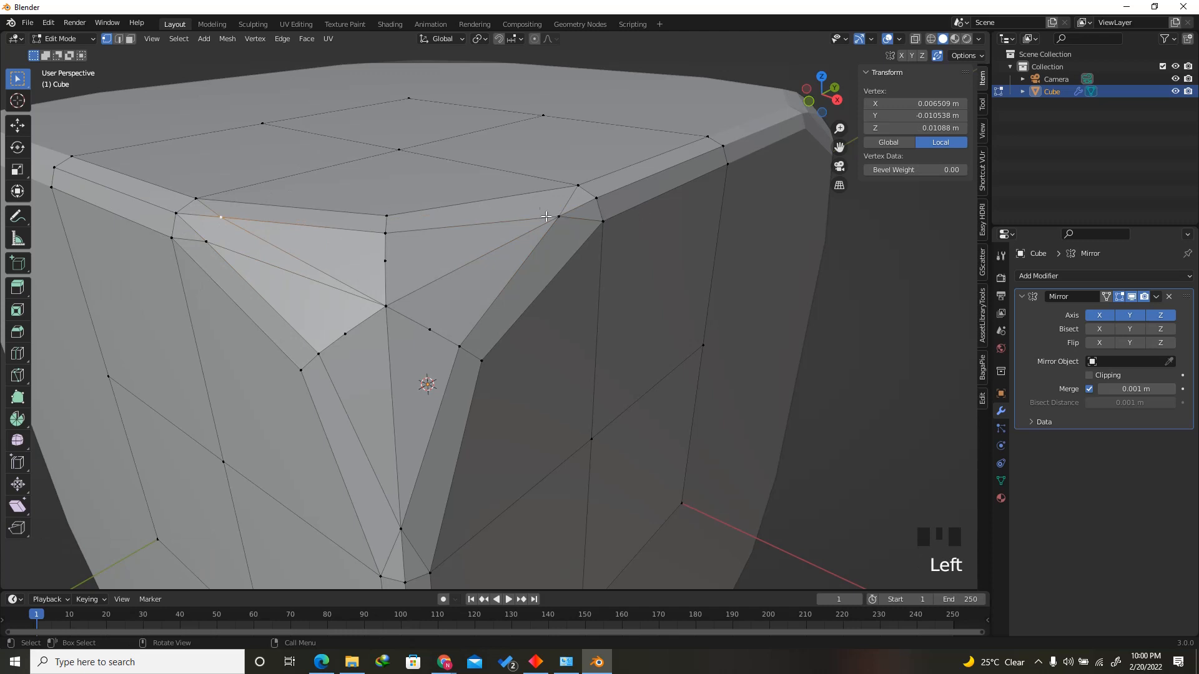
shift+click(206, 242)
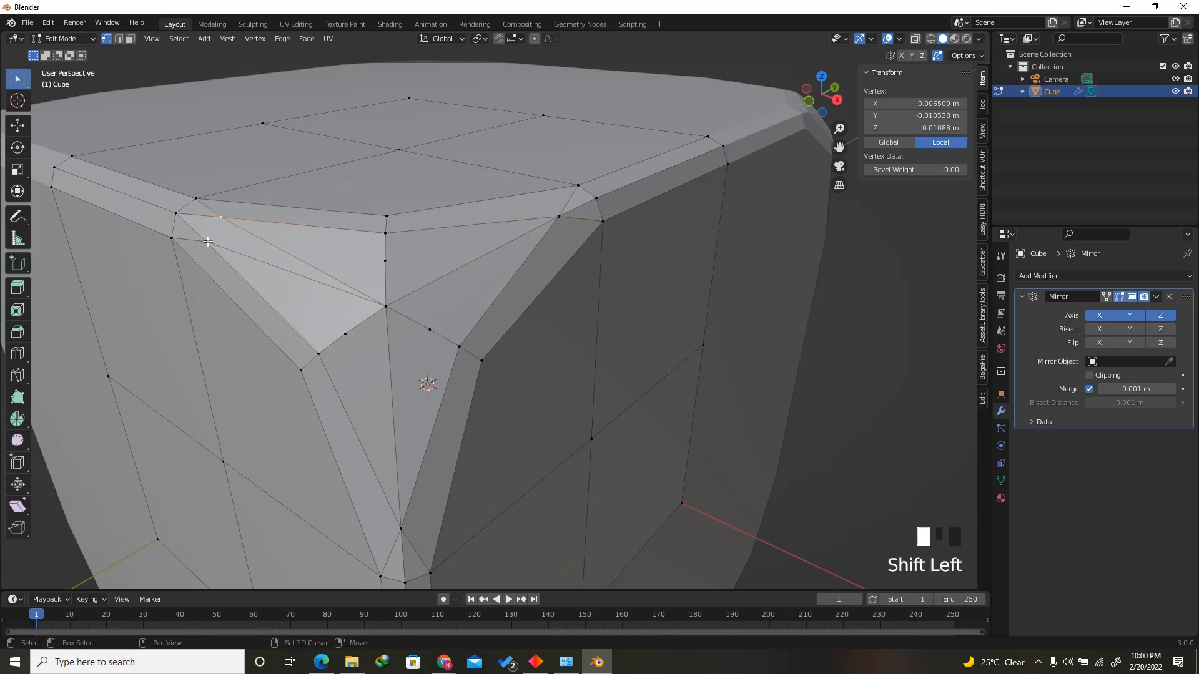
key(m)
click(206, 241)
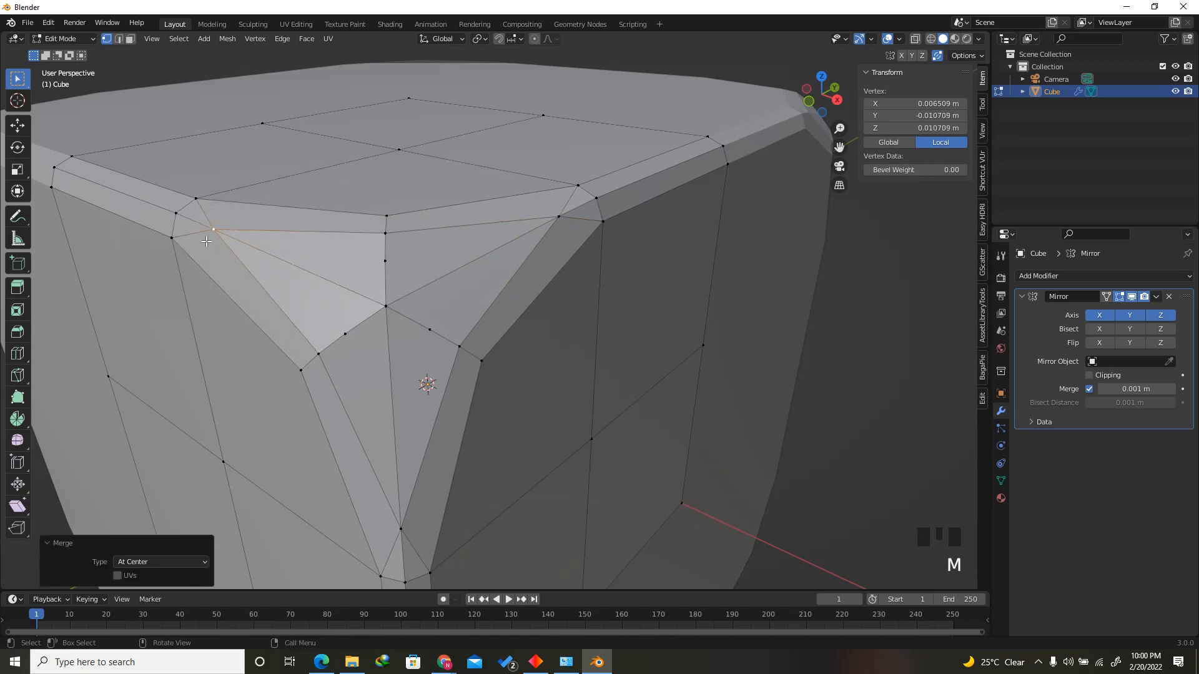
Merge the centred vertex at the patch's lower tip into the vertical edge's middle vertex with At Last.
scroll(371, 123, down, 1)
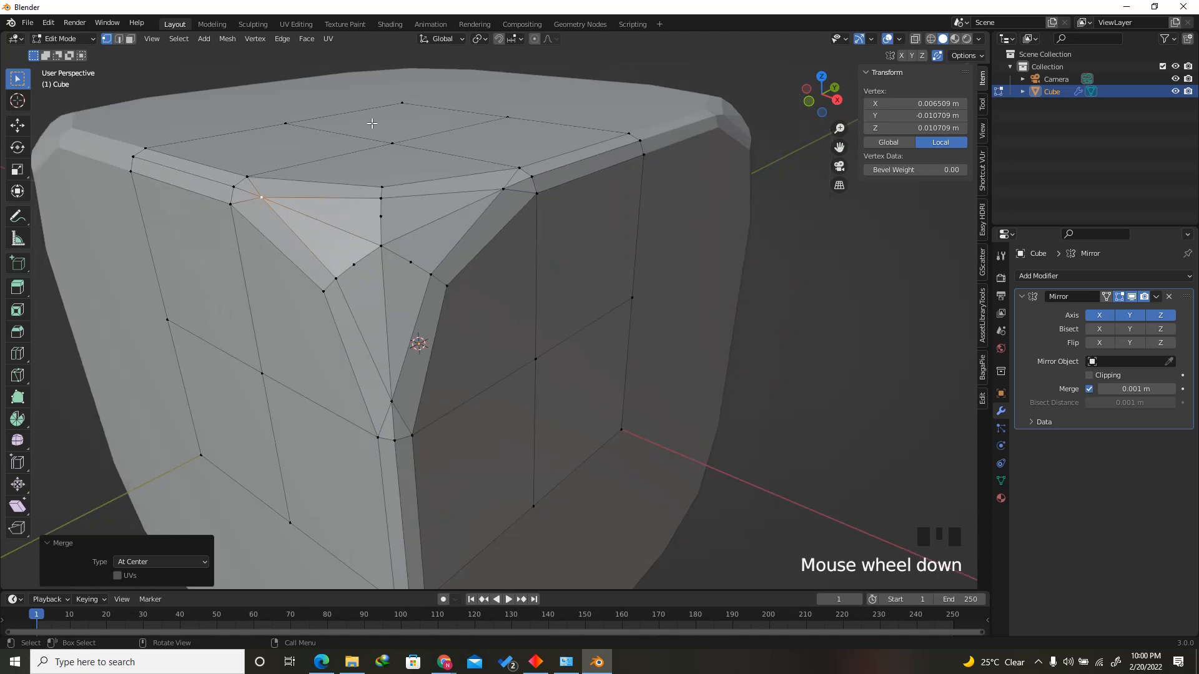
click(400, 398)
shift+click(397, 447)
key(m)
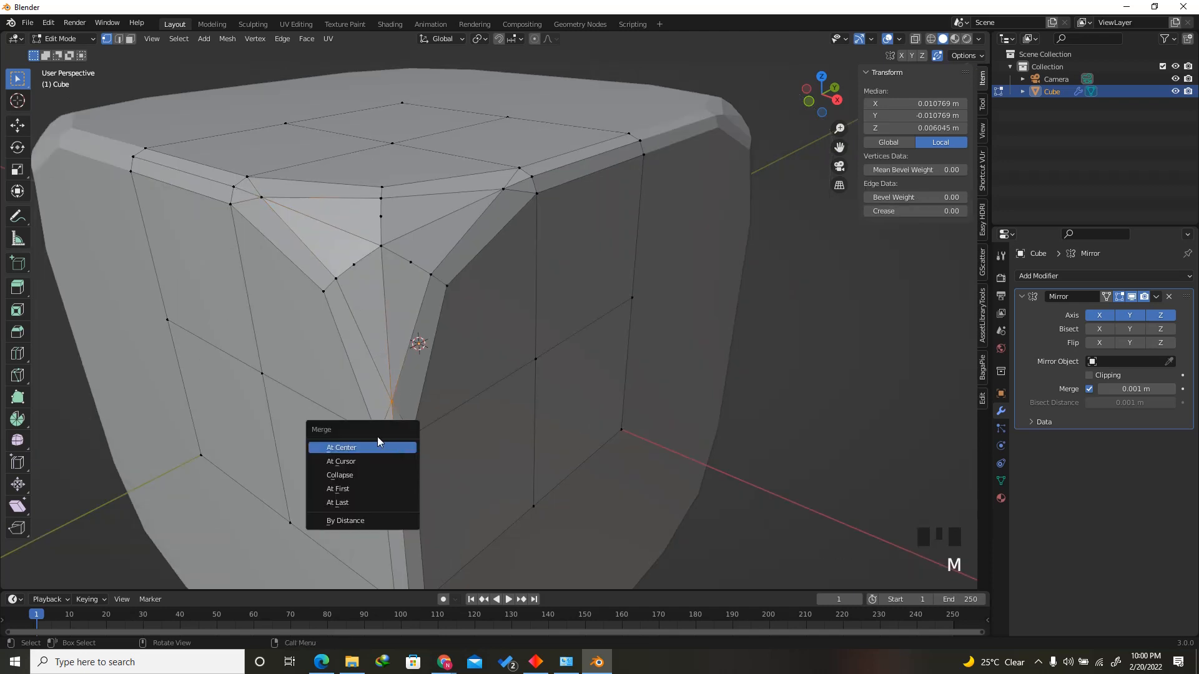
click(334, 502)
Merge the centred vertex at the patch's right-hand tip into the adjoining top edge's middle vertex with At Last.
scroll(525, 188, up, 1)
click(485, 191)
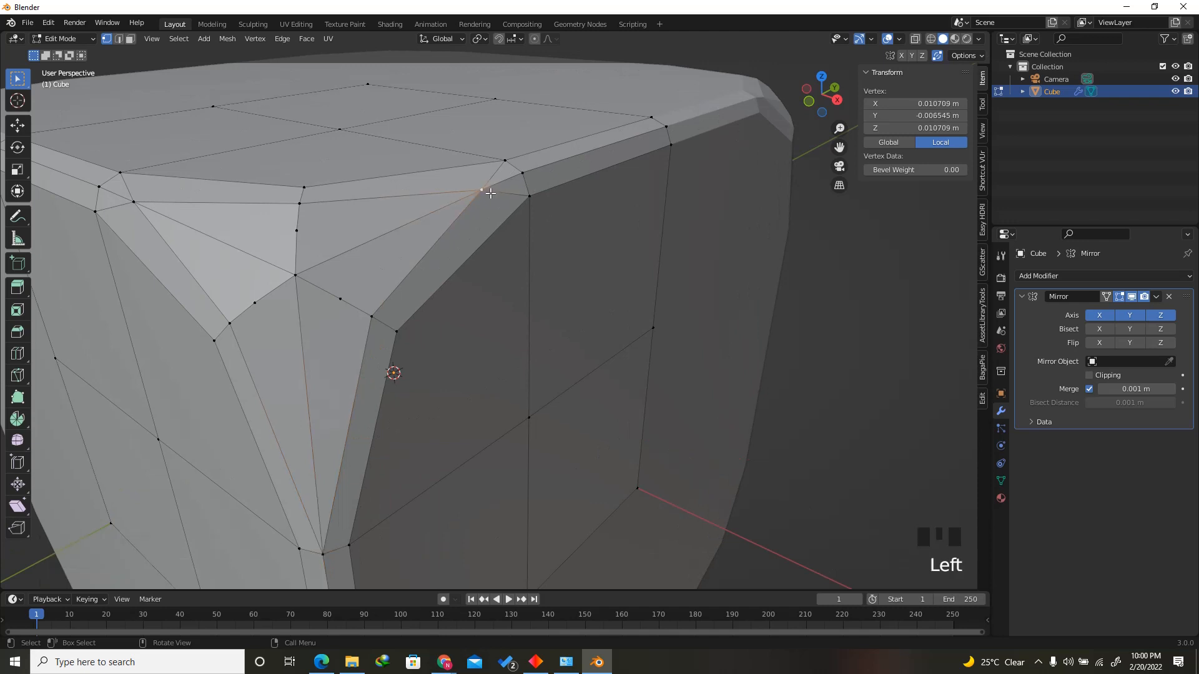
shift+click(522, 176)
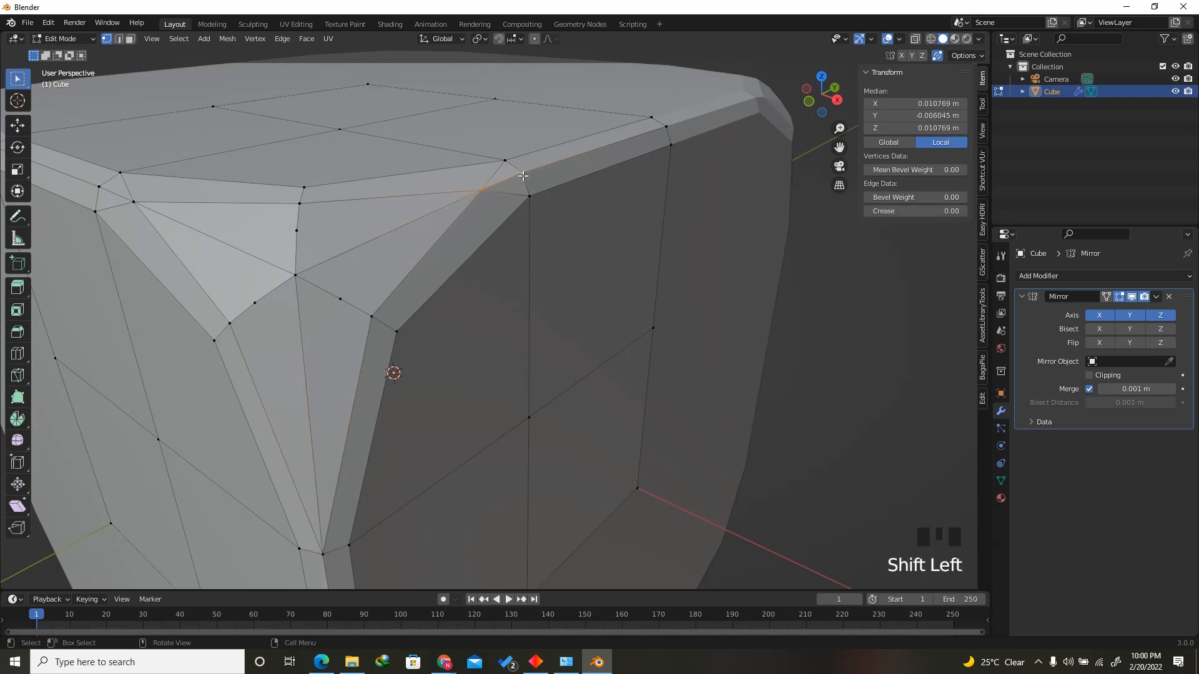
key(m)
click(475, 176)
Merge the centred vertex at the patch's left-hand tip into the front-top edge's middle vertex with At Last.
scroll(437, 187, down, 1)
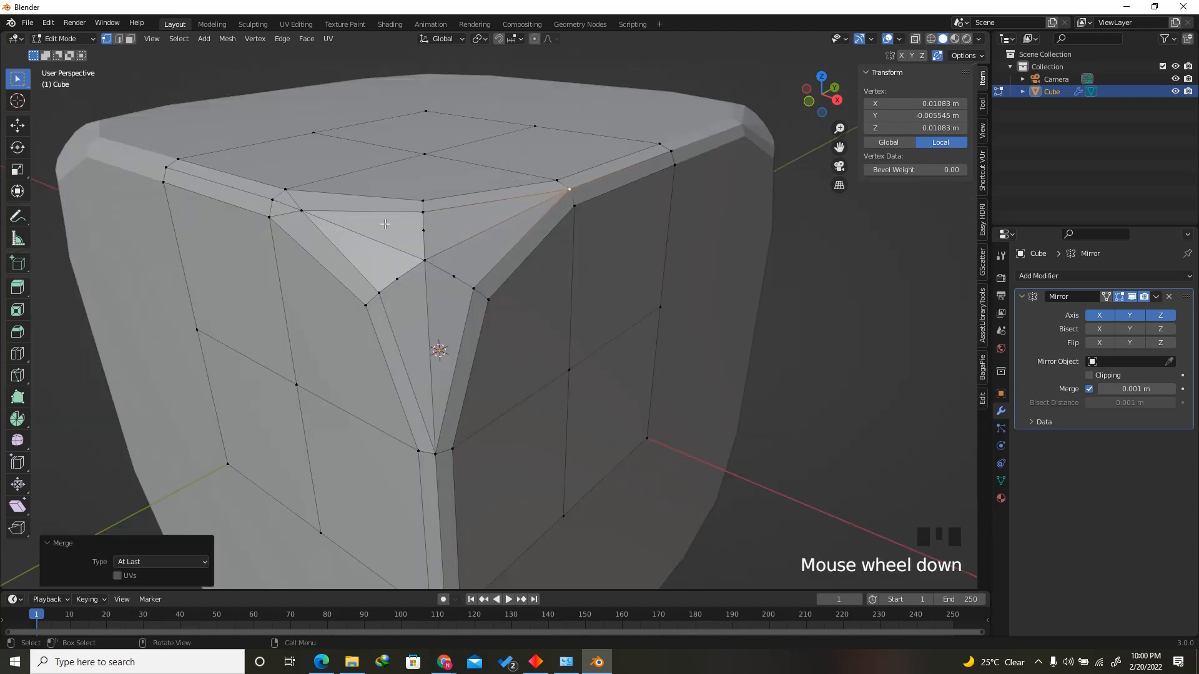
scroll(384, 224, up, 1)
click(304, 222)
shift+click(270, 203)
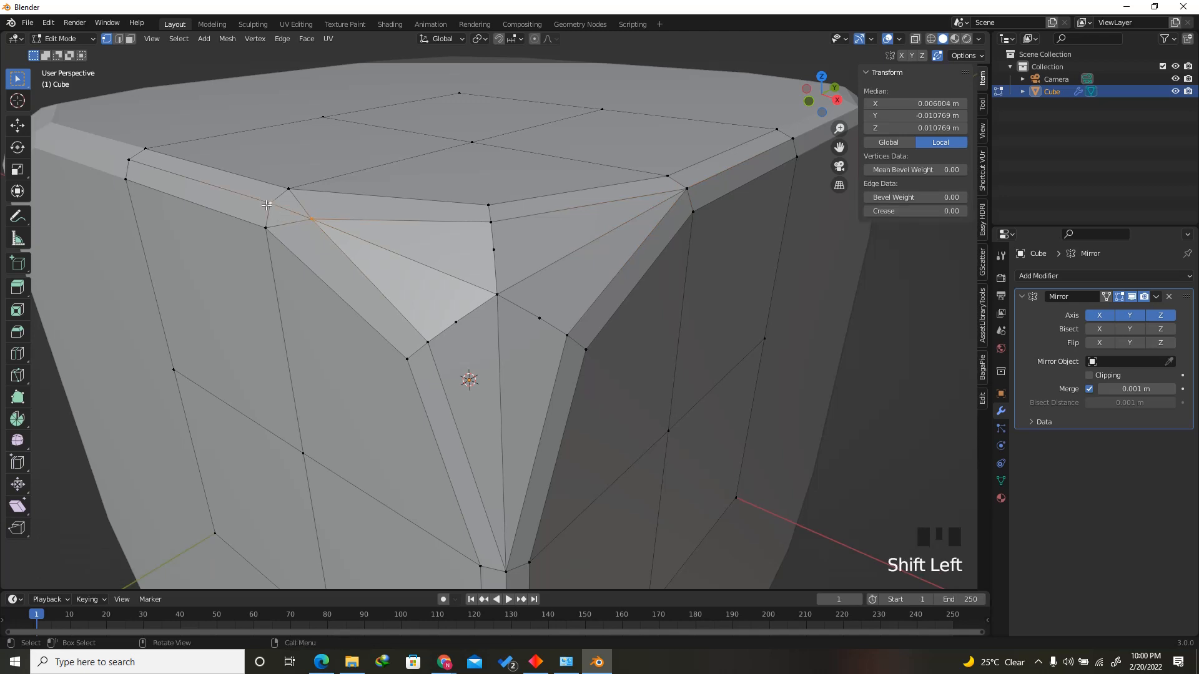
key(m)
click(270, 201)
Dissolve the three extra vertices on the edges running out from the corner patch's central vertex.
click(493, 249)
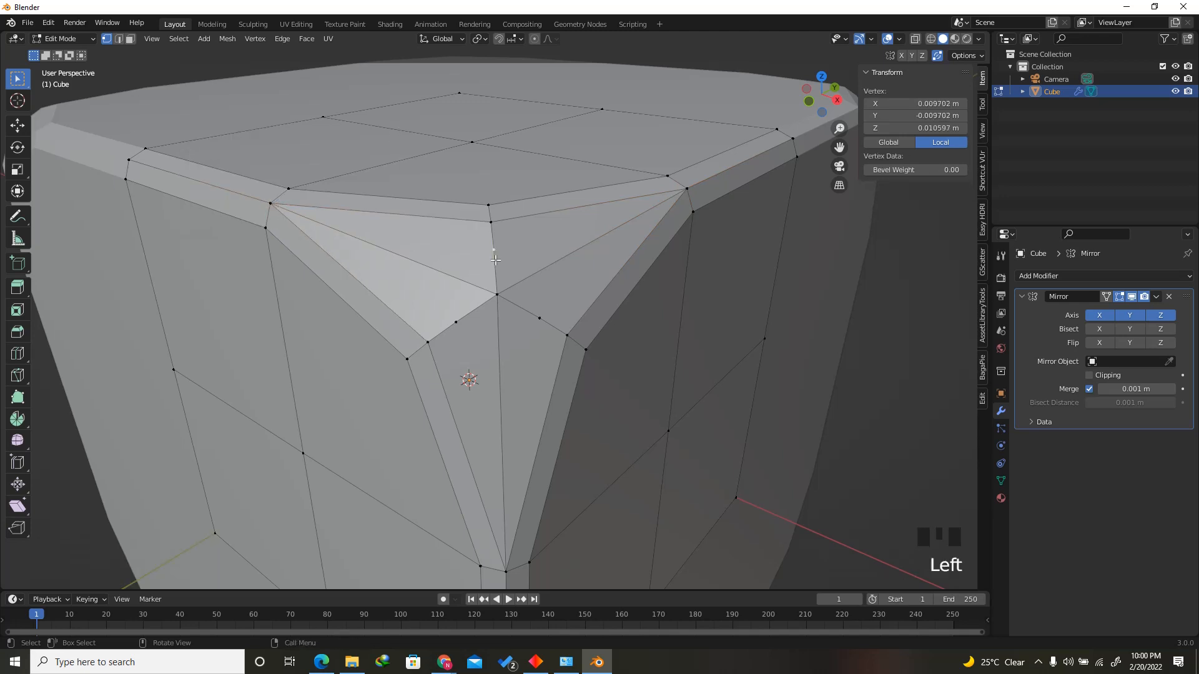
shift+click(456, 321)
shift+click(539, 320)
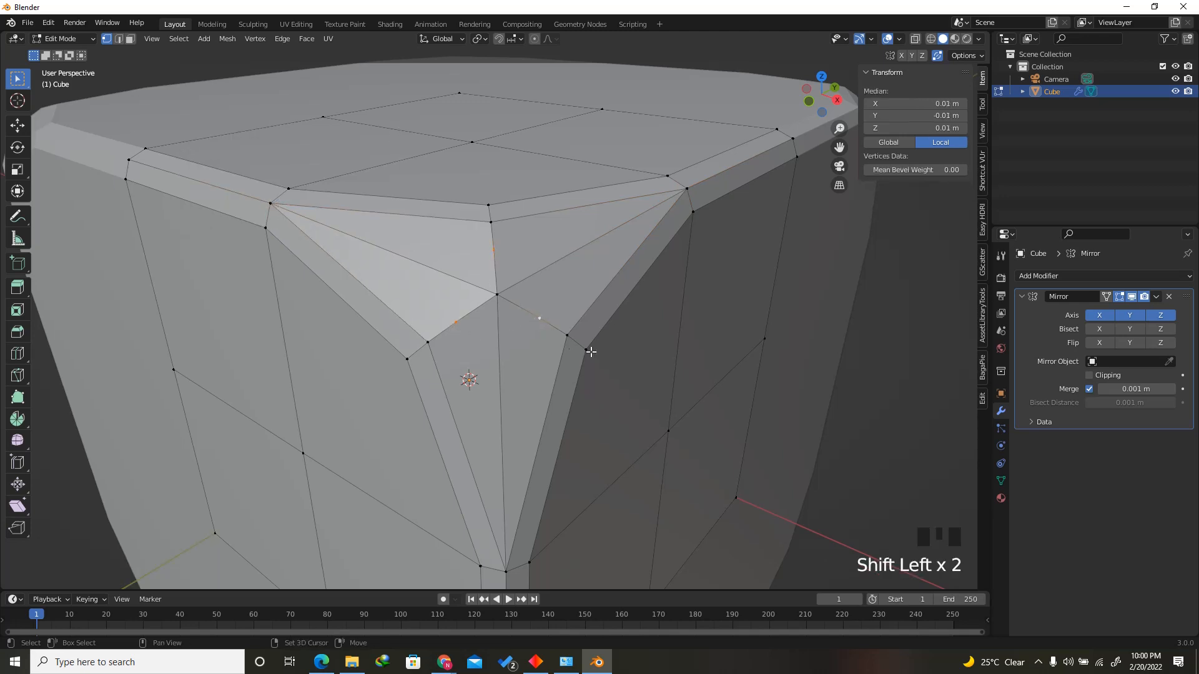
key(x)
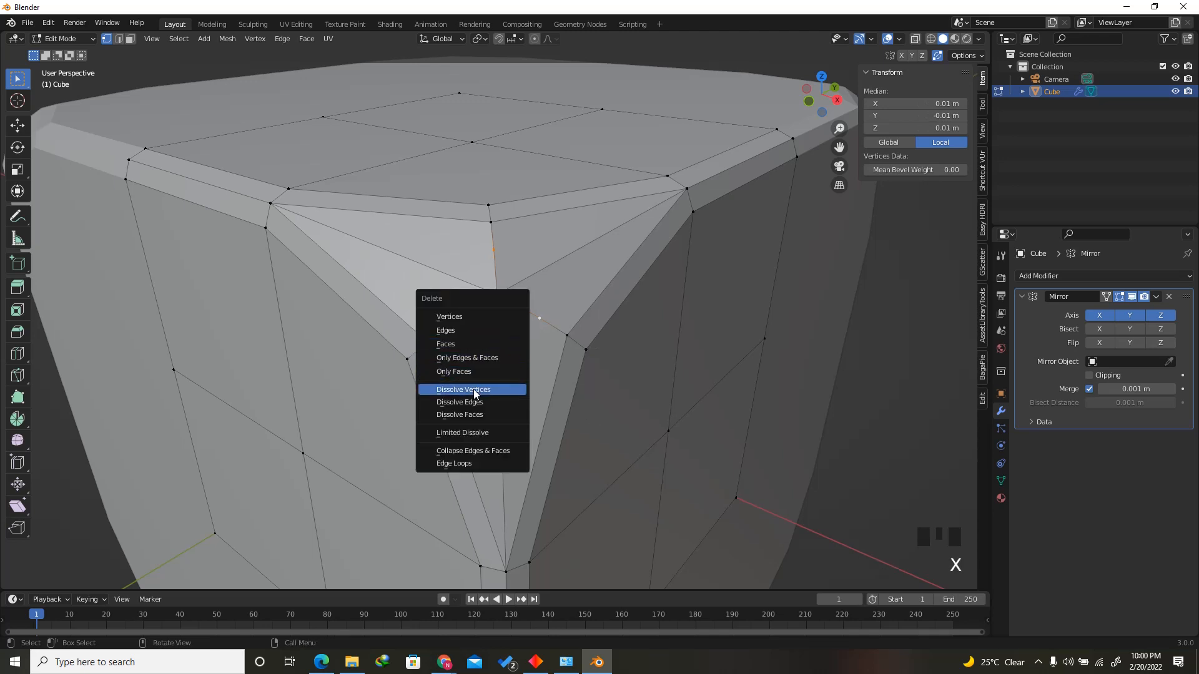
click(473, 389)
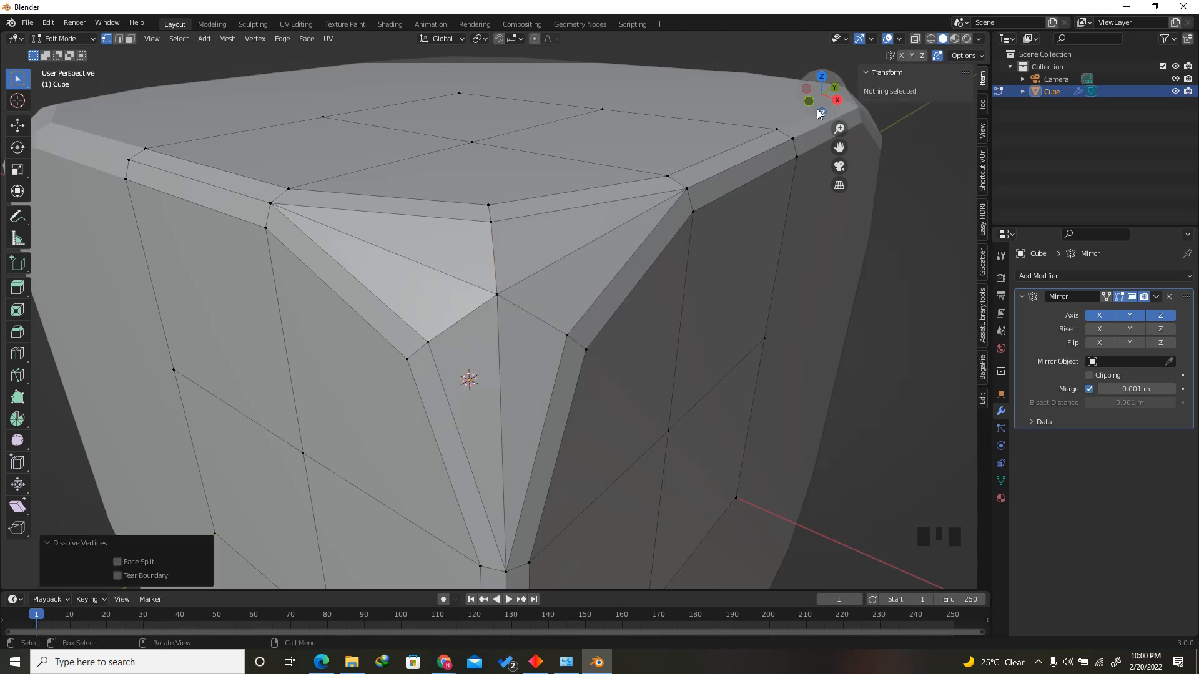
Add a Subdivision Surface modifier to the cube and set its viewport levels to 2.
drag(814, 104, 836, 106)
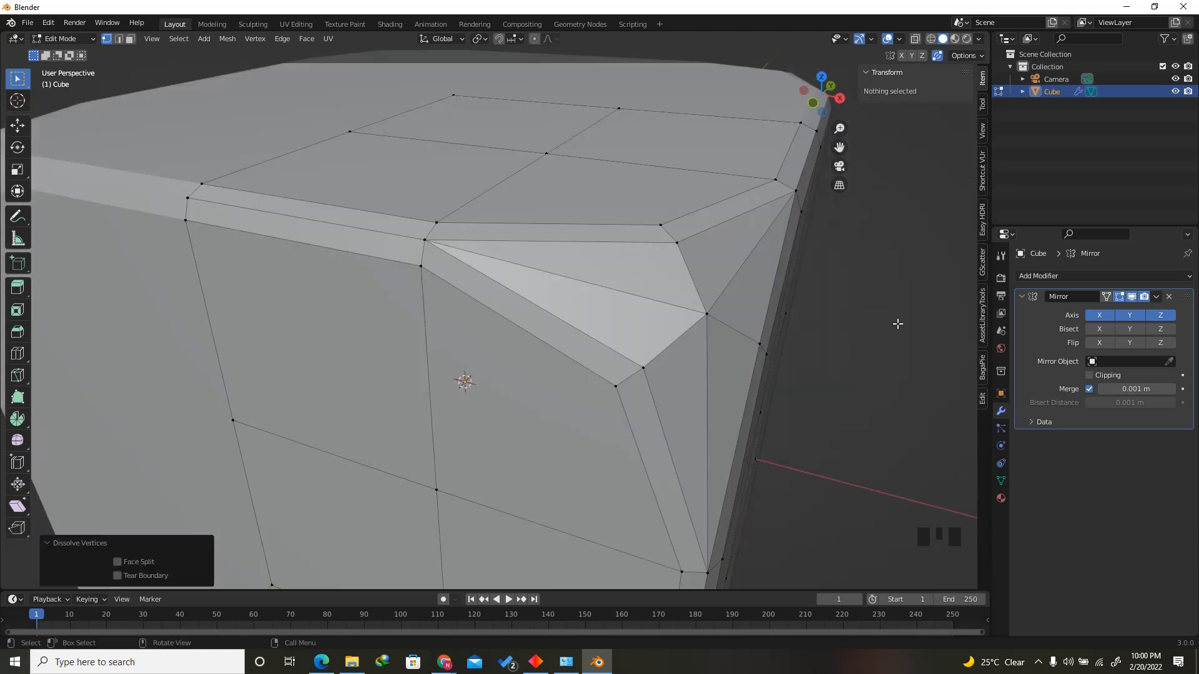
click(1051, 278)
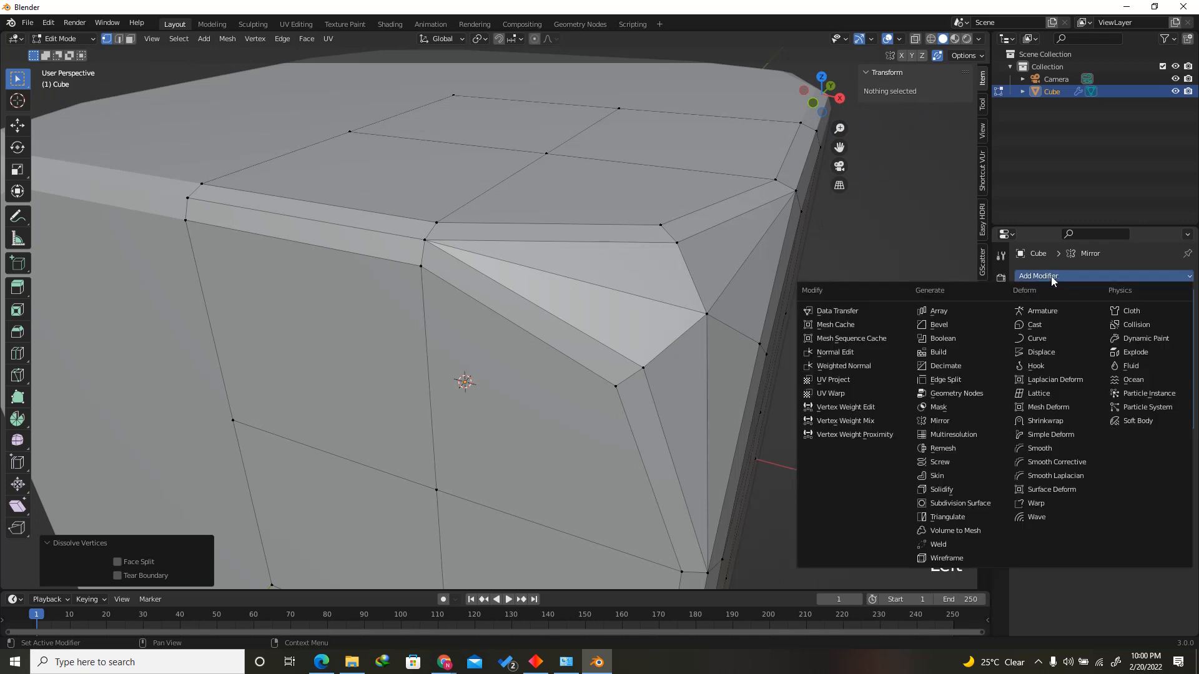
click(969, 499)
scroll(539, 186, down, 2)
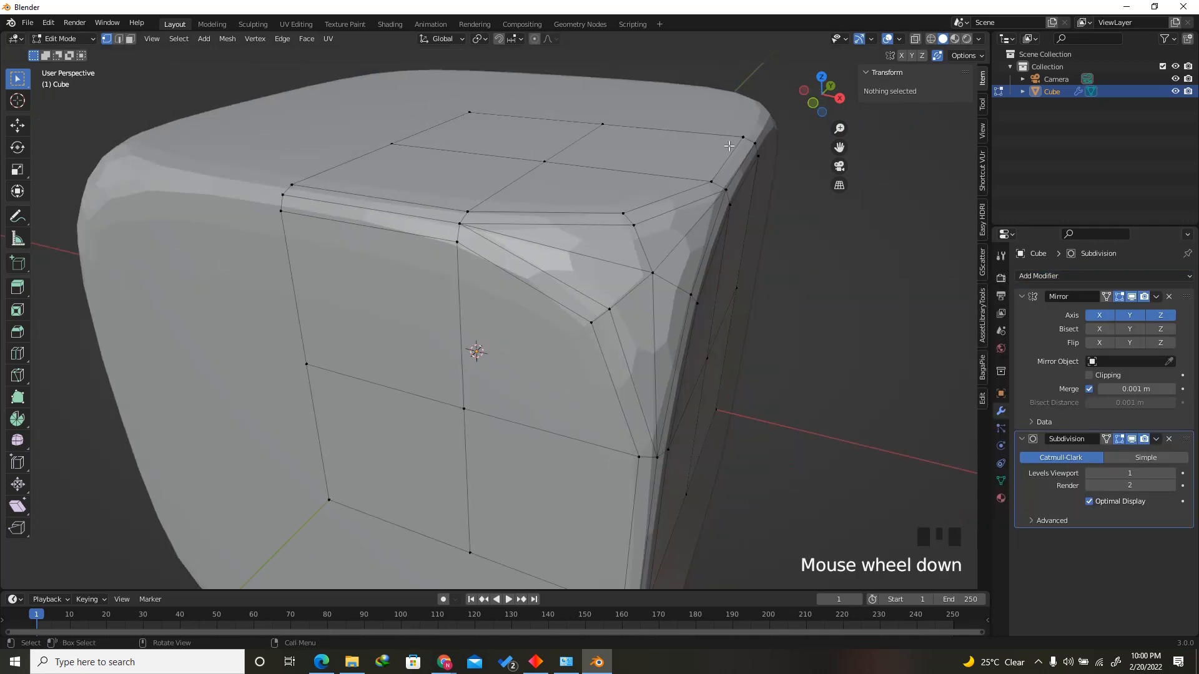
drag(817, 101, 832, 107)
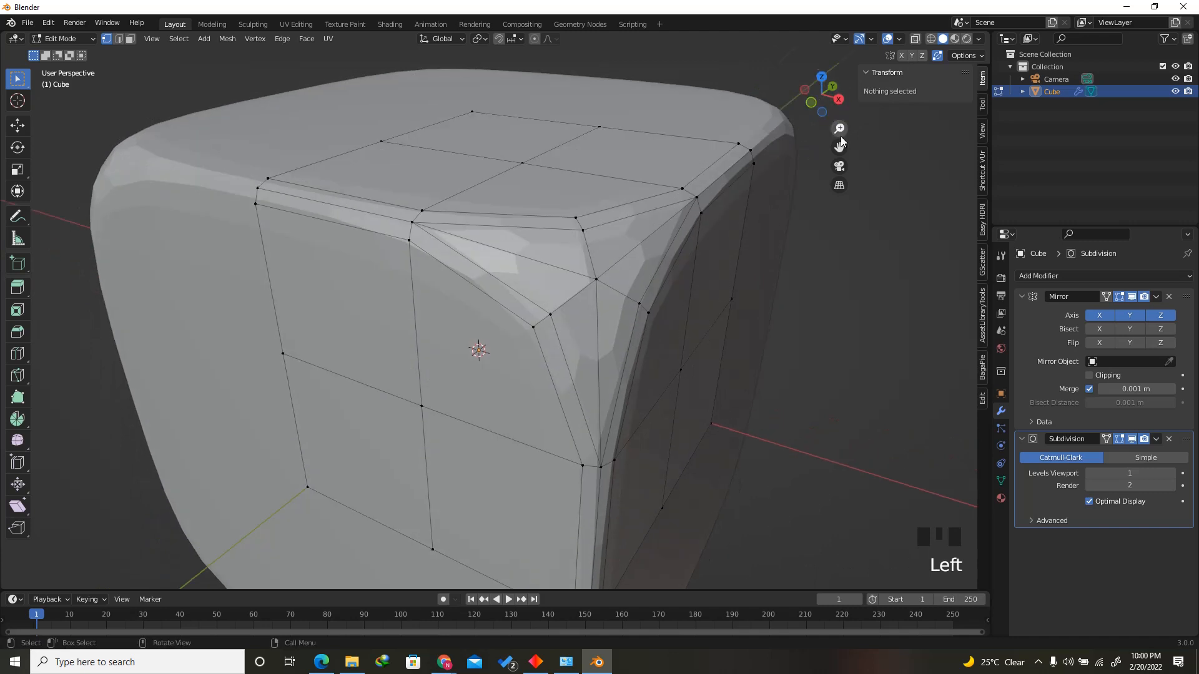
click(1172, 472)
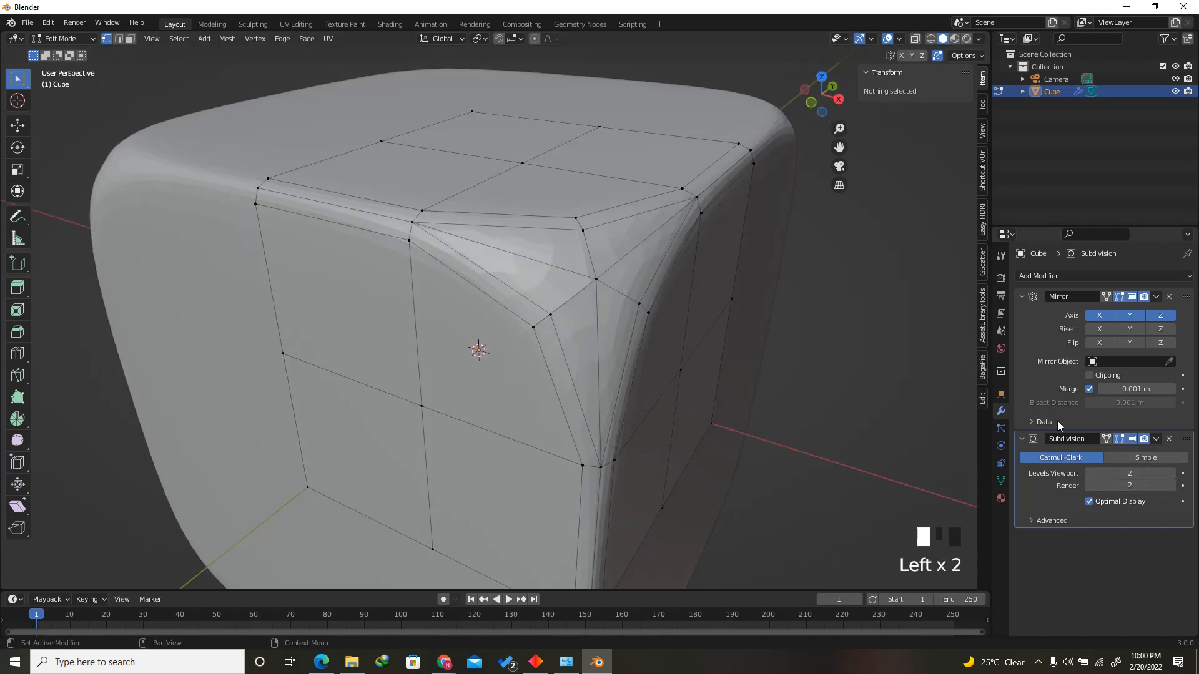
Apply Shade Smooth to the whole cube in Object Mode.
key(Tab)
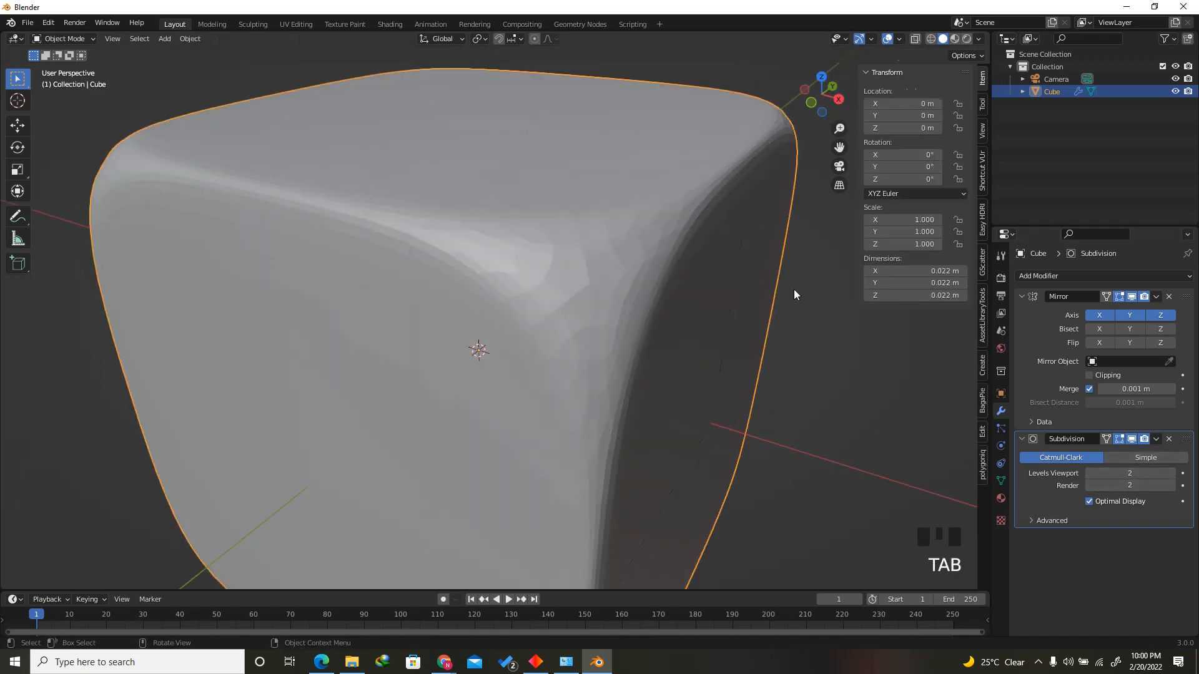
key(Tab)
key(Tab)
right_click(490, 267)
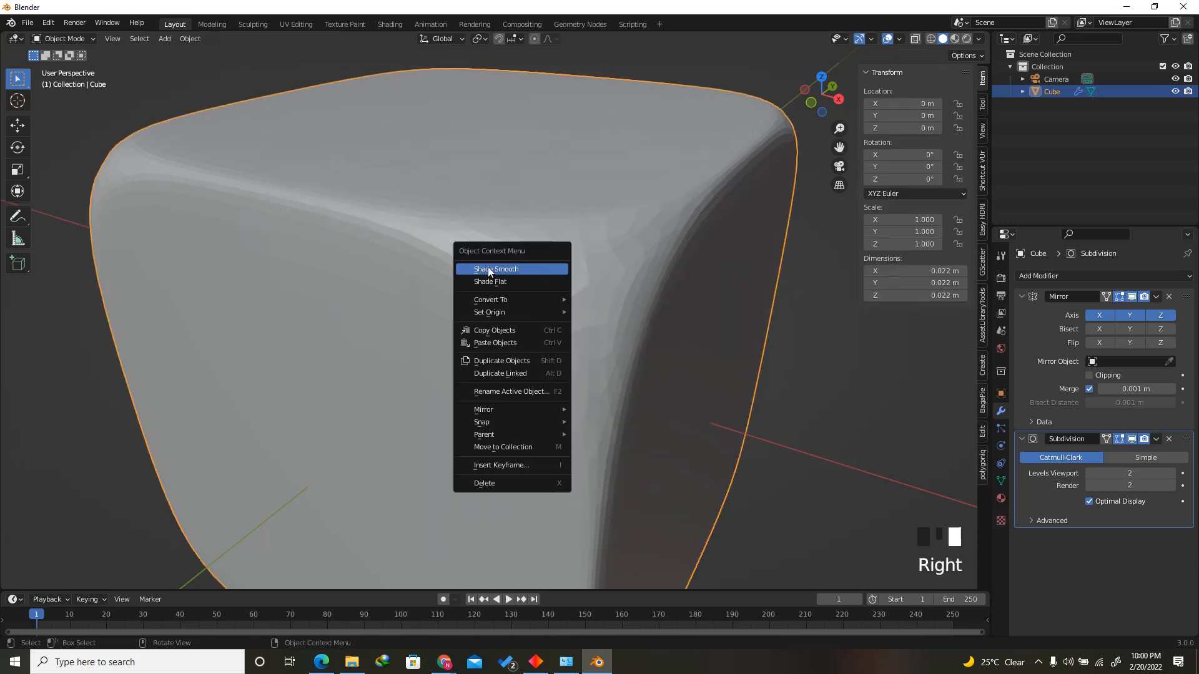
click(490, 267)
scroll(489, 262, down, 2)
mouse_move(809, 104)
mouse_down()
mouse_move(847, 81)
mouse_move(822, 102)
mouse_up()
Dissolve the three edges running from the corner patch's central vertex out to the patch's tips, then return to Object Mode.
key(Tab)
scroll(627, 246, up, 1)
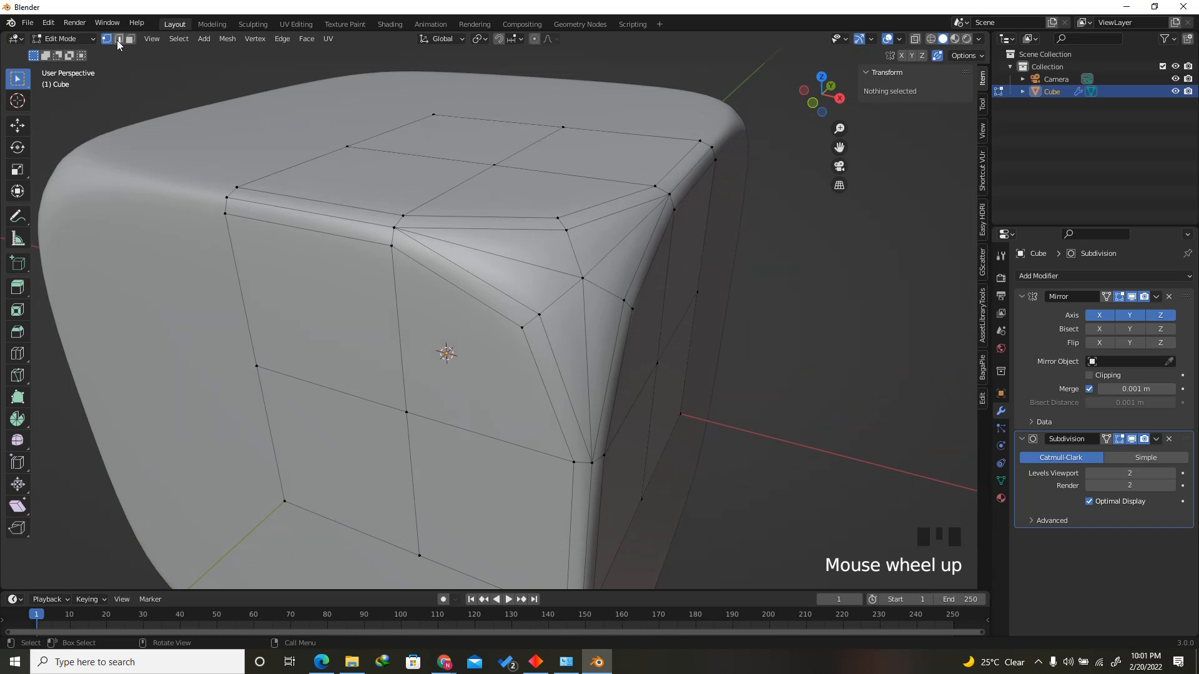
click(119, 39)
click(537, 262)
shift+click(604, 261)
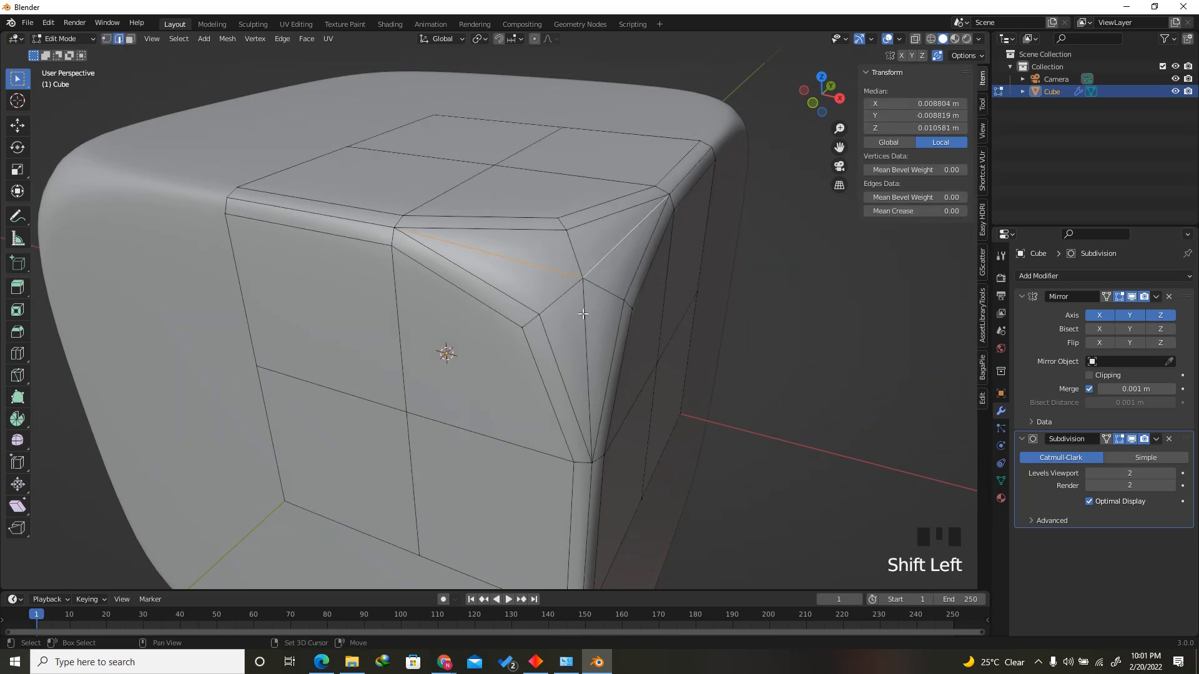
shift+click(583, 314)
key(x)
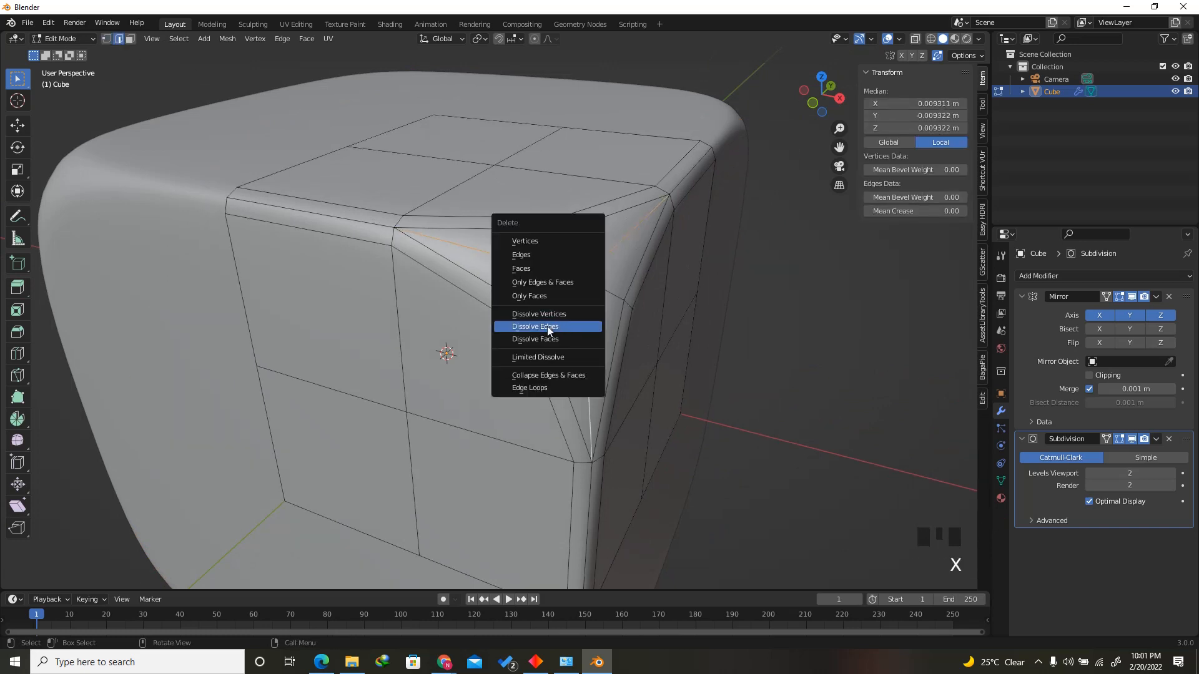
click(547, 326)
key(Tab)
drag(821, 94, 789, 89)
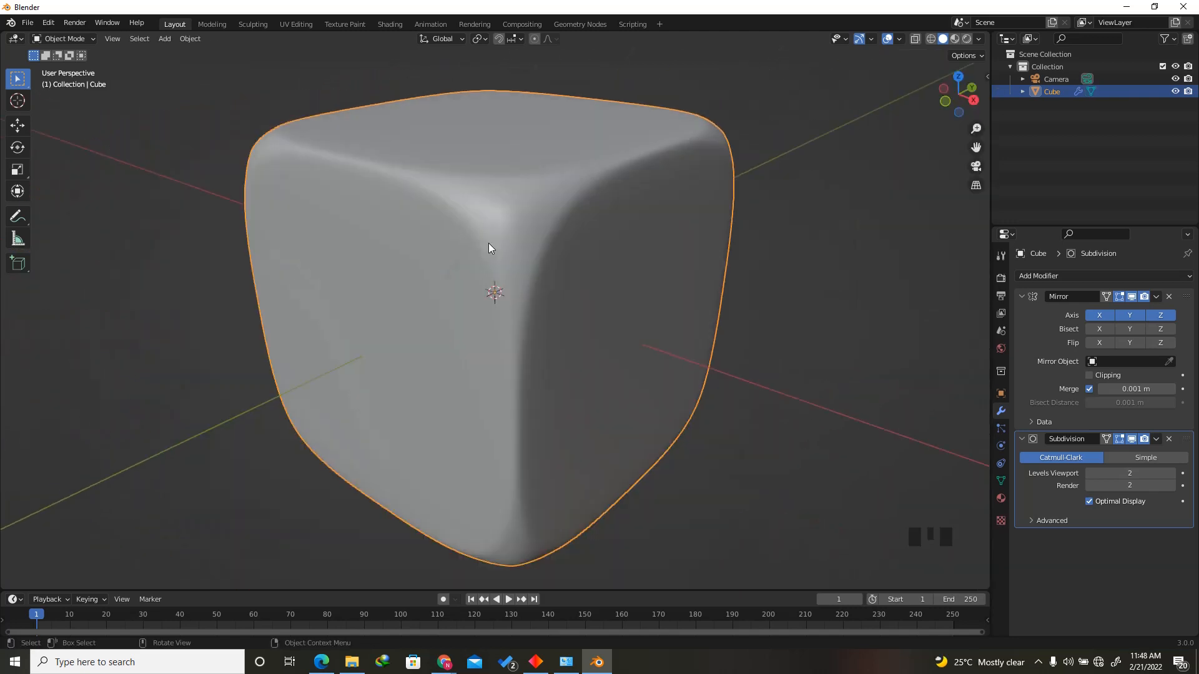
click(1155, 297)
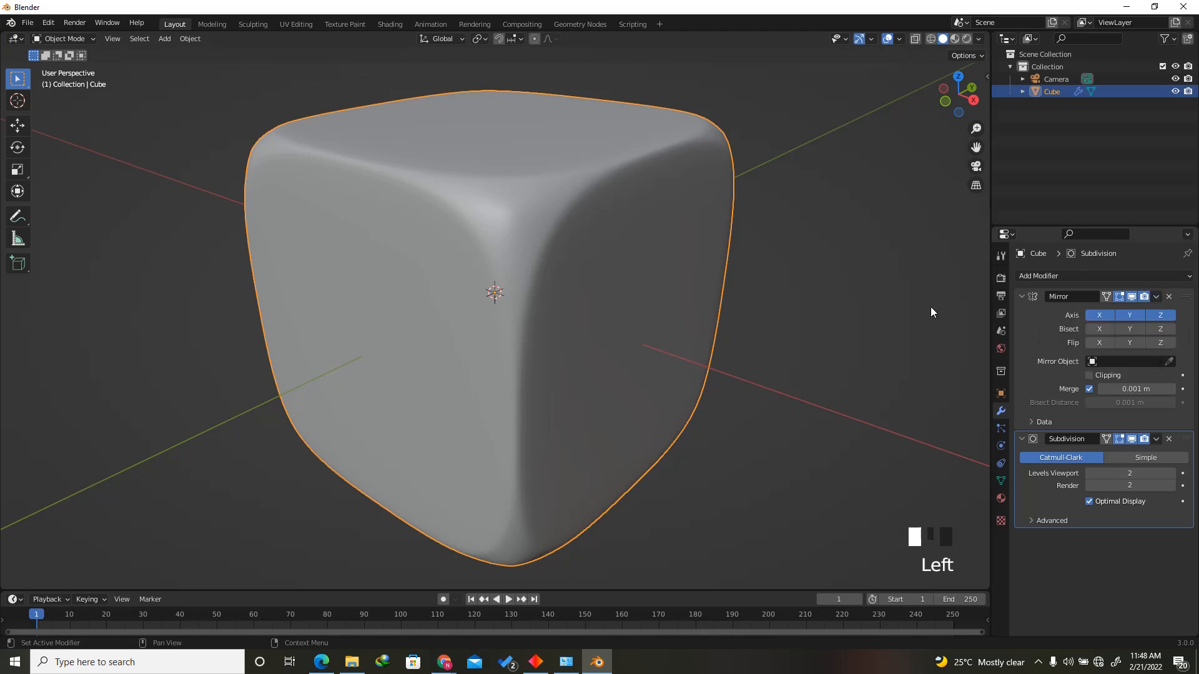
key(Tab)
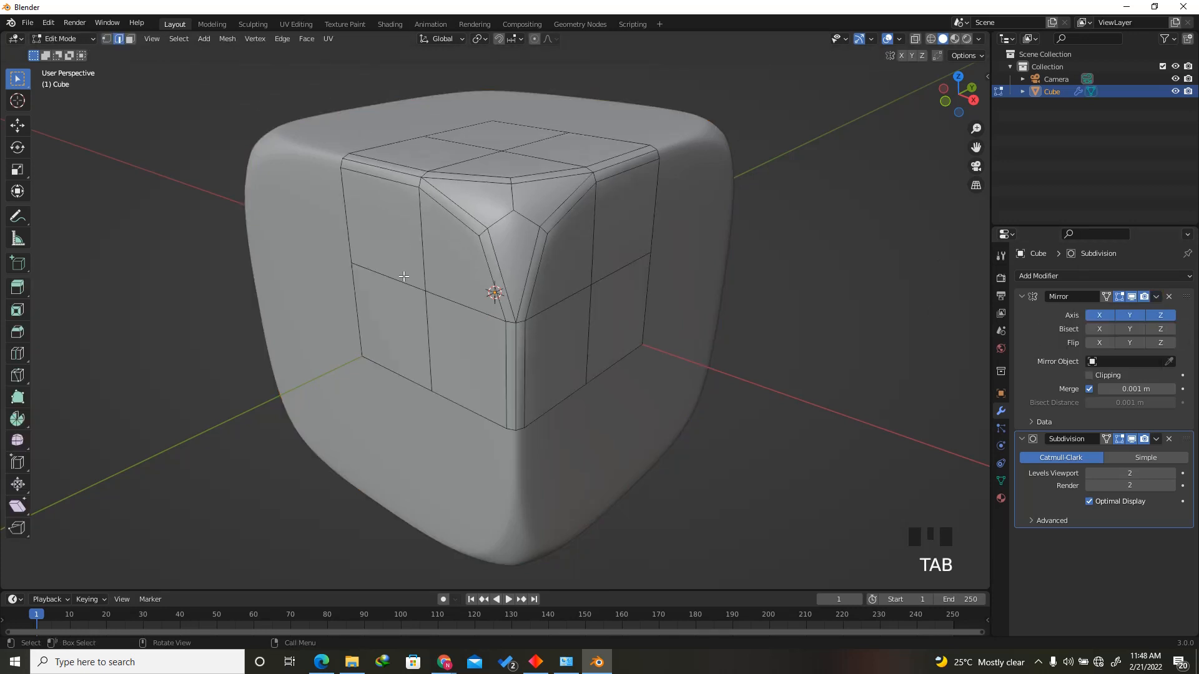
click(1156, 297)
click(63, 38)
click(66, 53)
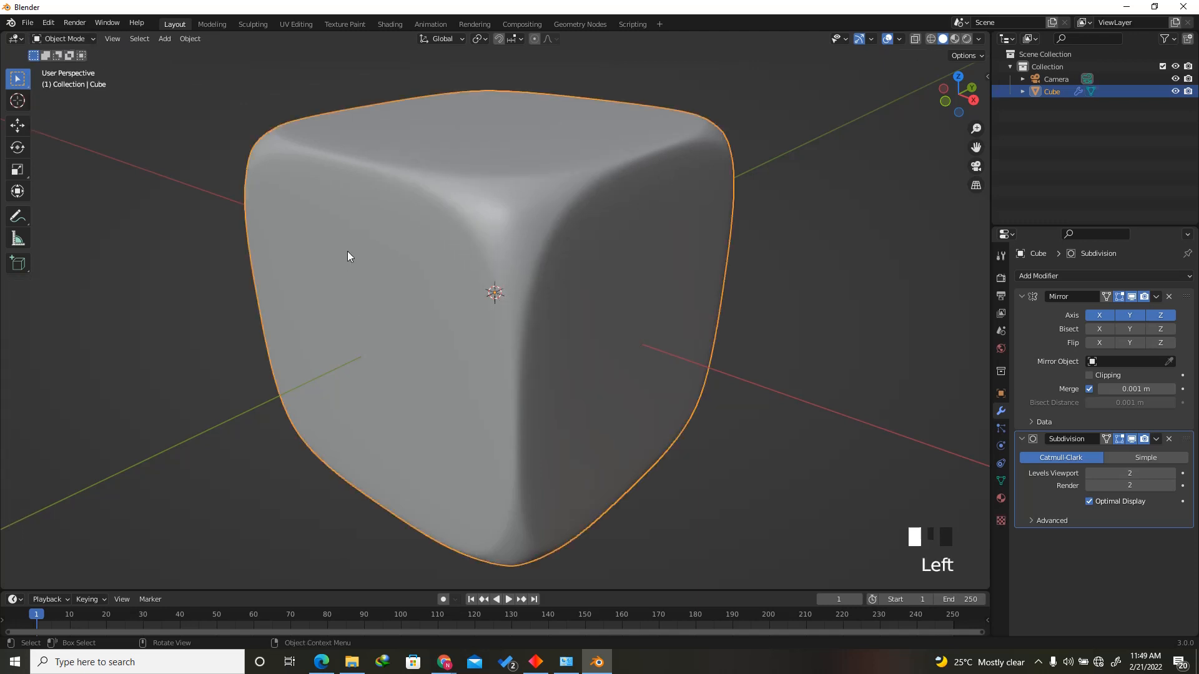
key(Tab)
key(Tab)
key(Tab)
key(Tab)
key(Tab)
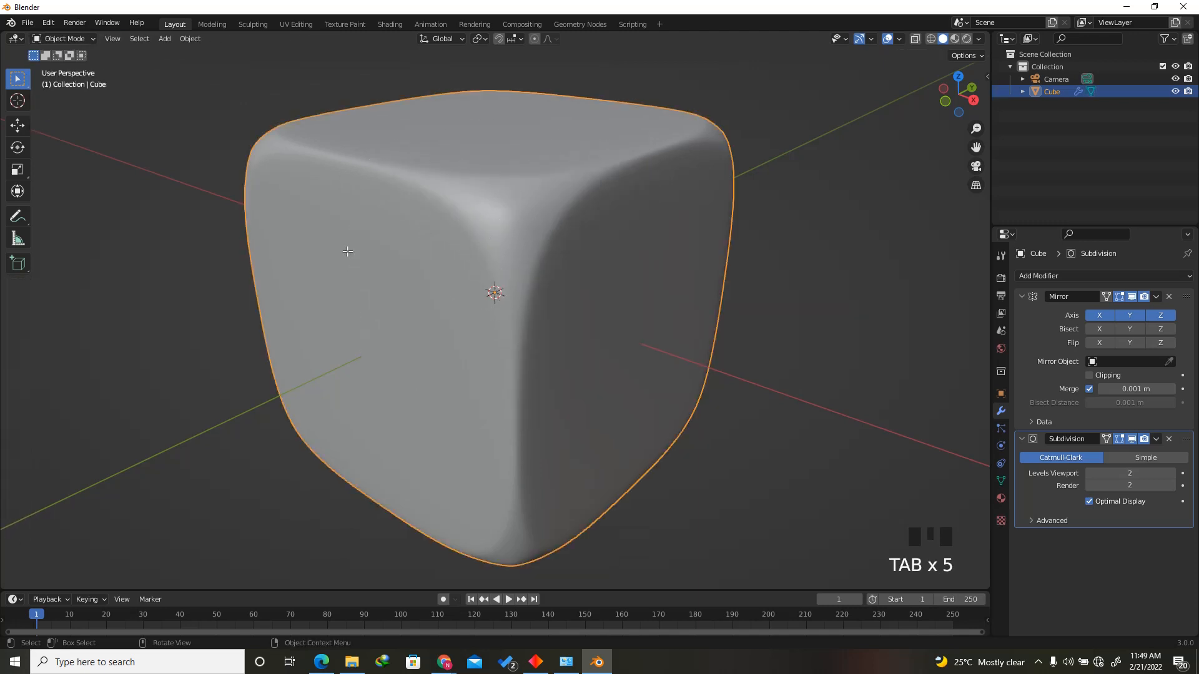
key(Tab)
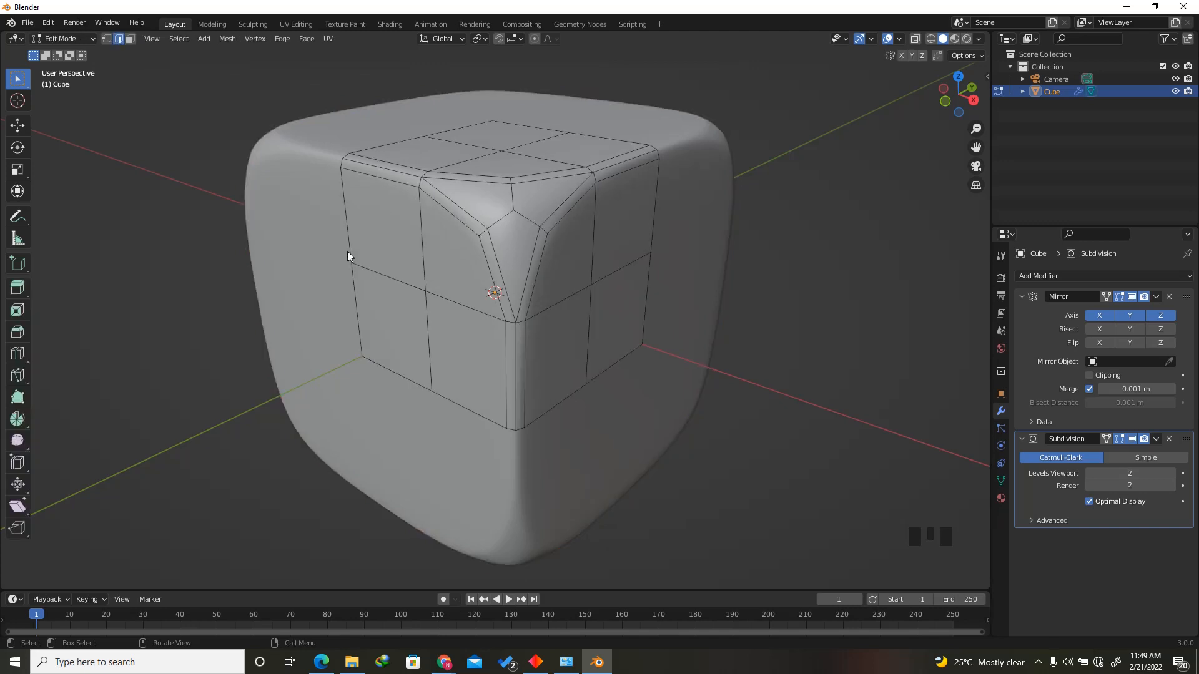
key(Tab)
Apply the Mirror modifier so the whole cube becomes editable geometry.
click(1156, 296)
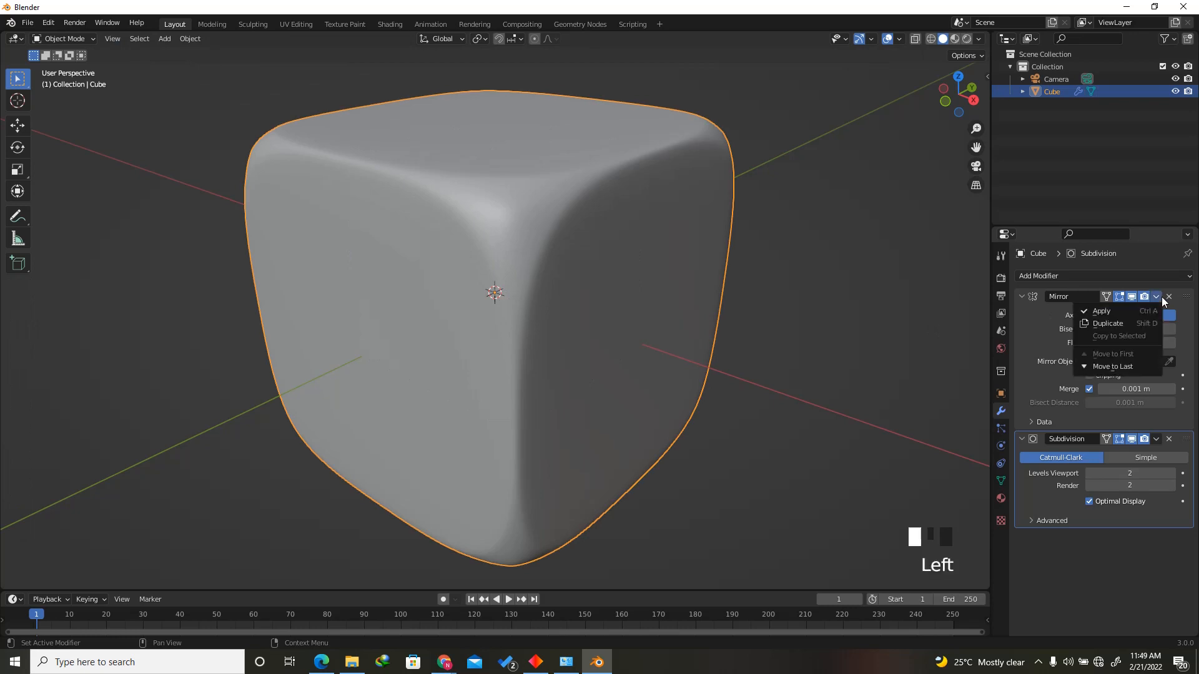
click(1137, 309)
mouse_move(957, 88)
mouse_down()
mouse_move(23, 108)
mouse_move(84, 92)
mouse_move(6, 95)
mouse_move(920, 90)
mouse_move(922, 104)
mouse_move(945, 98)
mouse_move(922, 111)
mouse_move(969, 103)
mouse_move(950, 103)
mouse_up()
Select six grid vertices on the cube's -Y face in two outer columns of three, as for a six-pip face.
key(Tab)
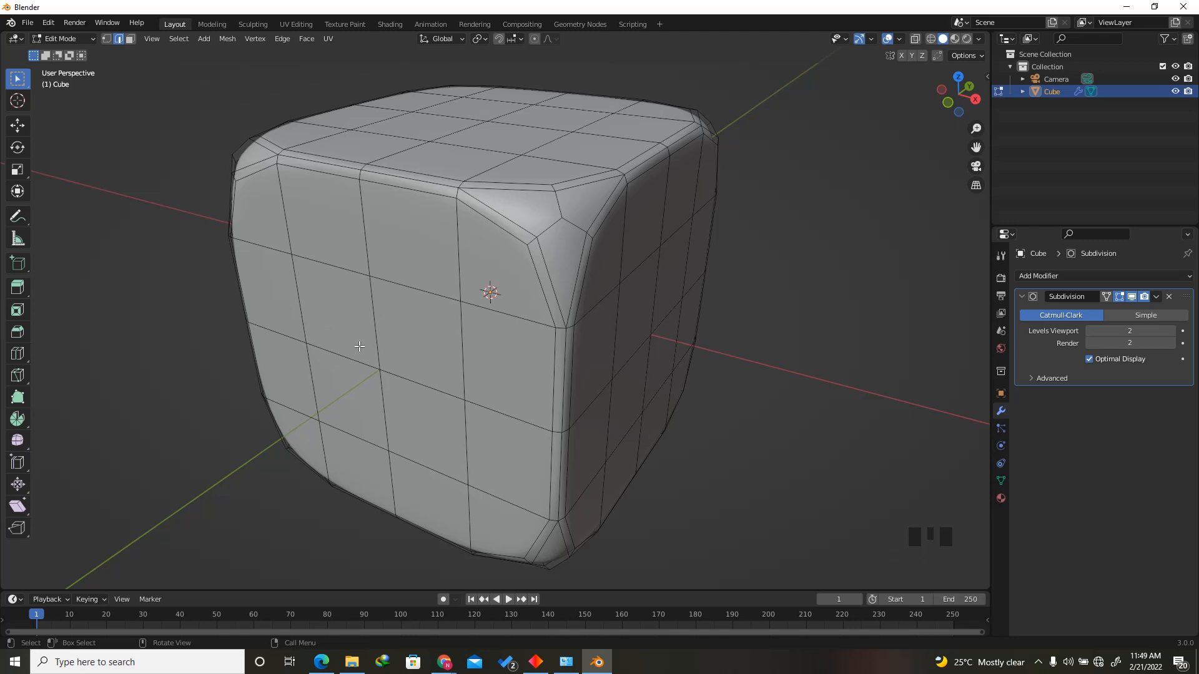
click(106, 39)
click(293, 253)
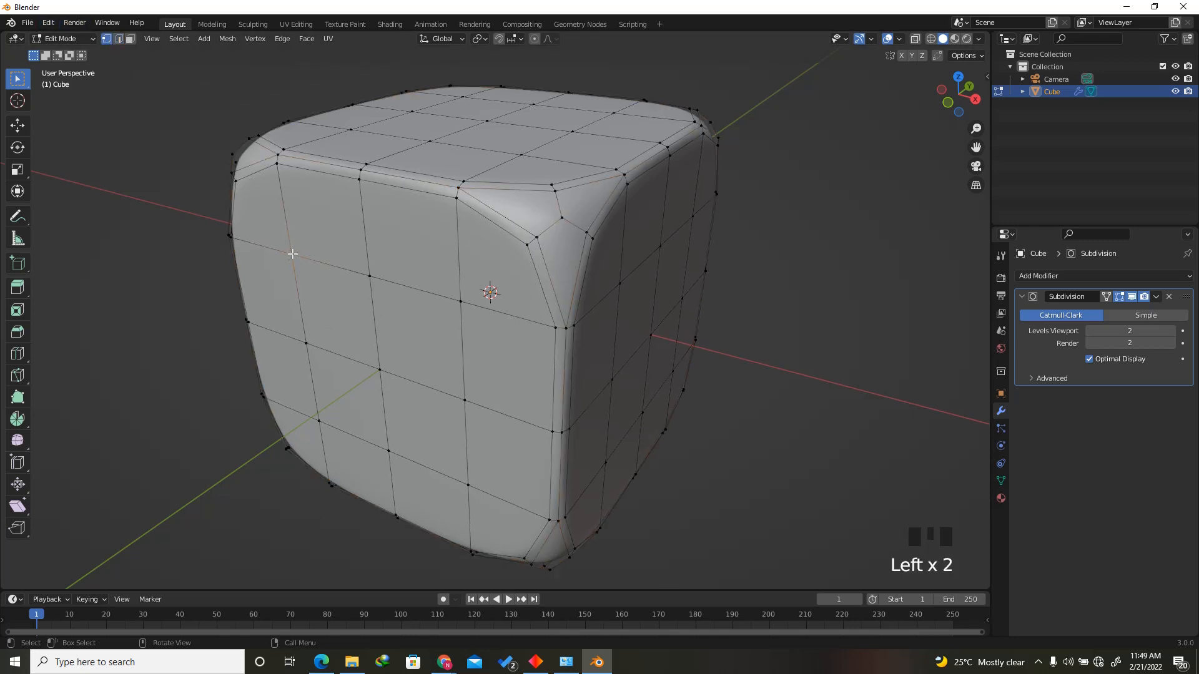
ctrl+click(305, 344)
ctrl+click(319, 421)
shift+click(468, 484)
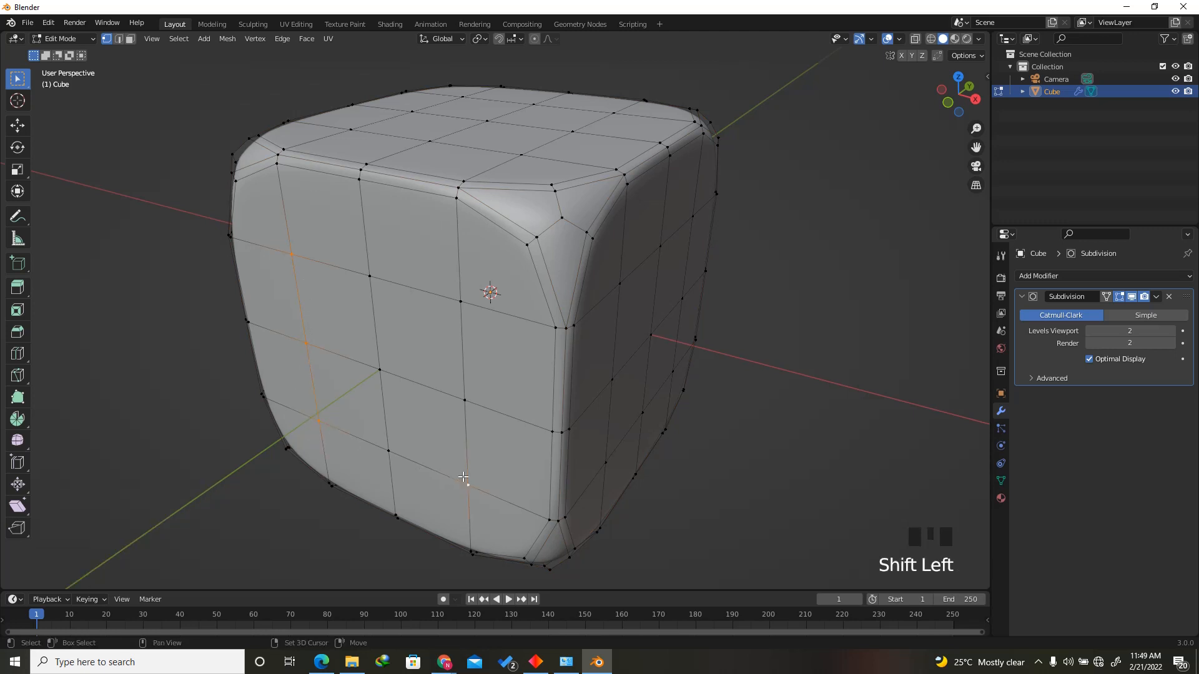
shift+click(465, 400)
shift+click(460, 302)
Add the centre vertex of the opposite +Y face to the selection for the single pip.
drag(957, 94, 754, 87)
click(633, 372)
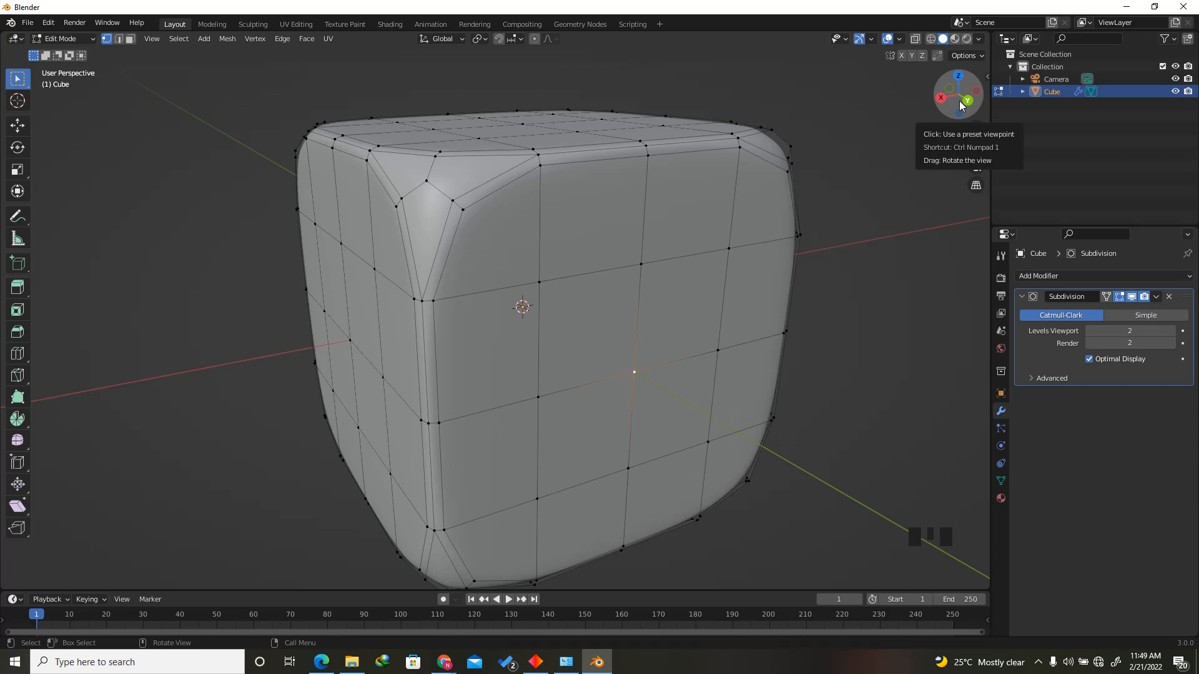
drag(959, 106, 623, 287)
Bevel the selected pip vertices with a width of about 0.00236 m and 3 segments.
right_click(478, 312)
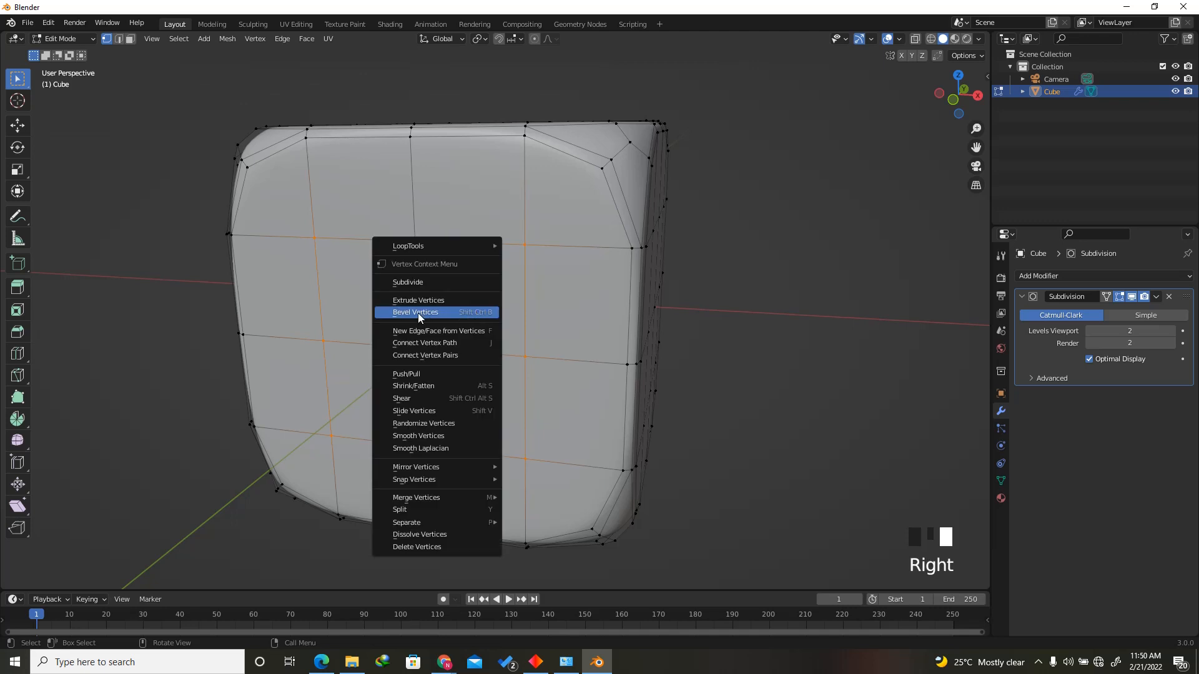
click(435, 316)
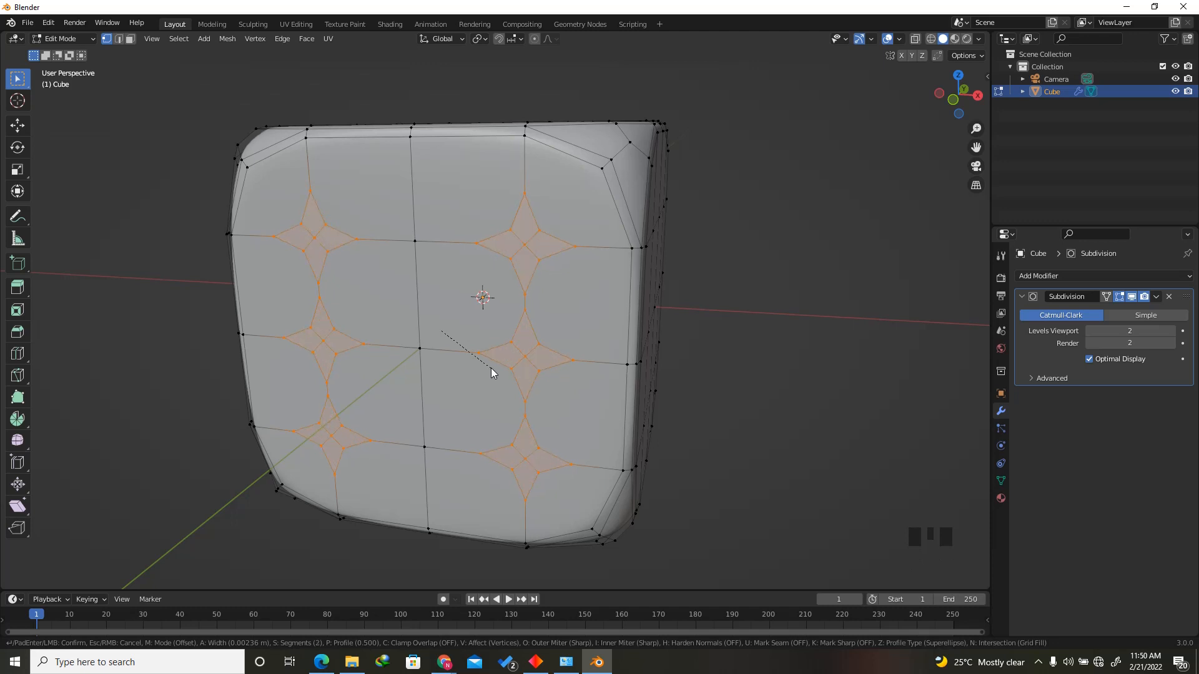
scroll(491, 372, down, 1)
scroll(490, 372, up, 1)
click(490, 372)
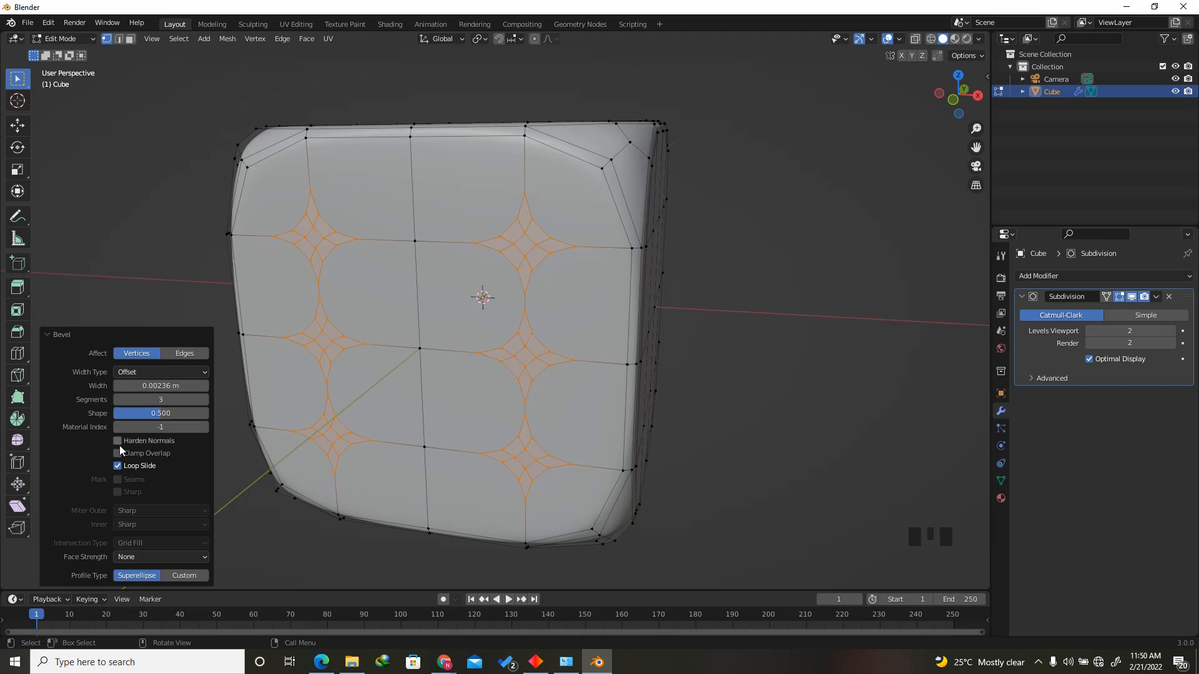
Set the number of segments of the pip vertex bevel to 2.
click(59, 335)
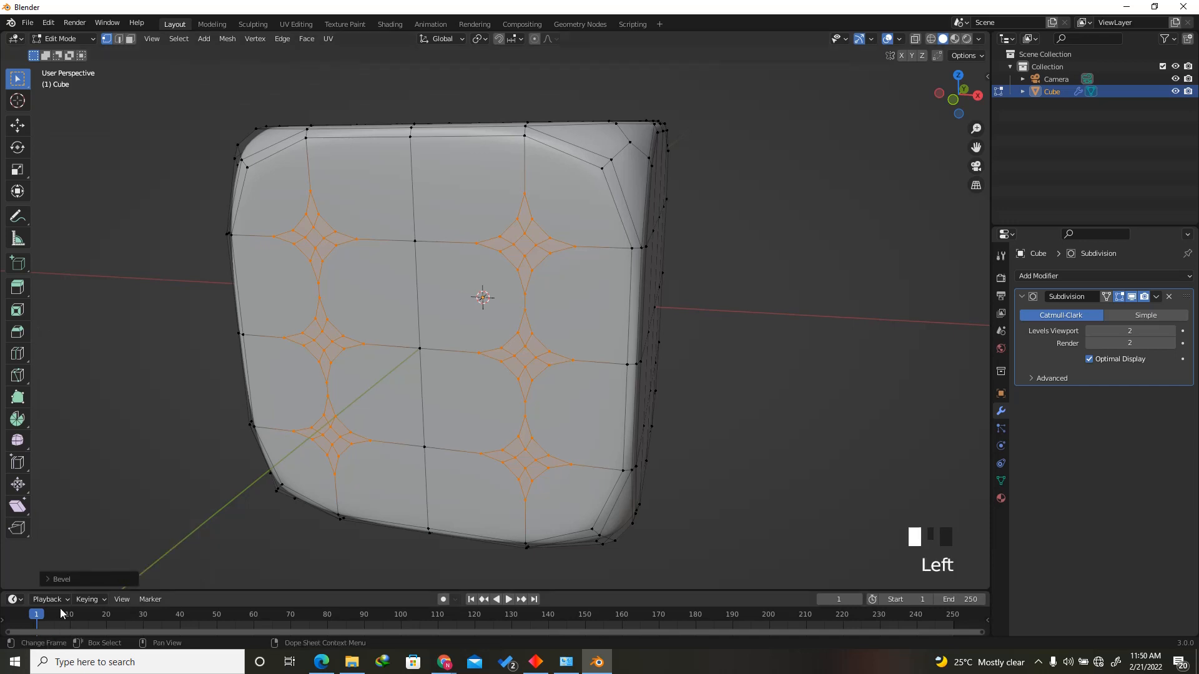
click(56, 580)
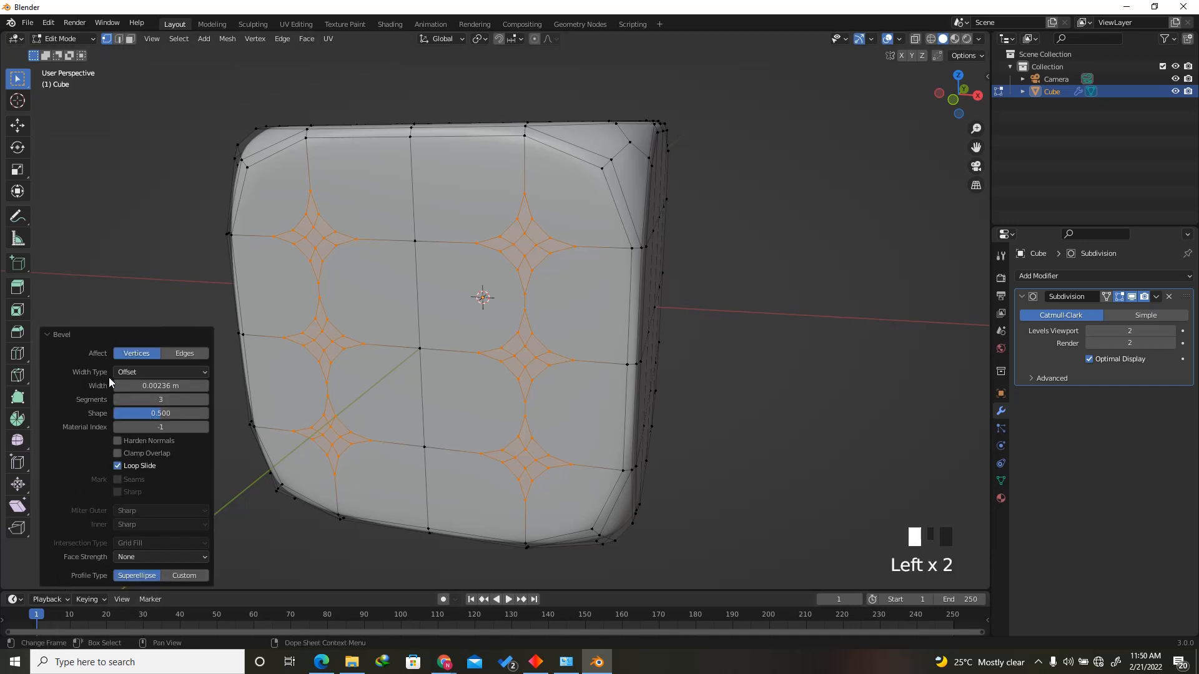
mouse_move(947, 98)
mouse_down()
mouse_move(916, 125)
mouse_move(939, 112)
mouse_up()
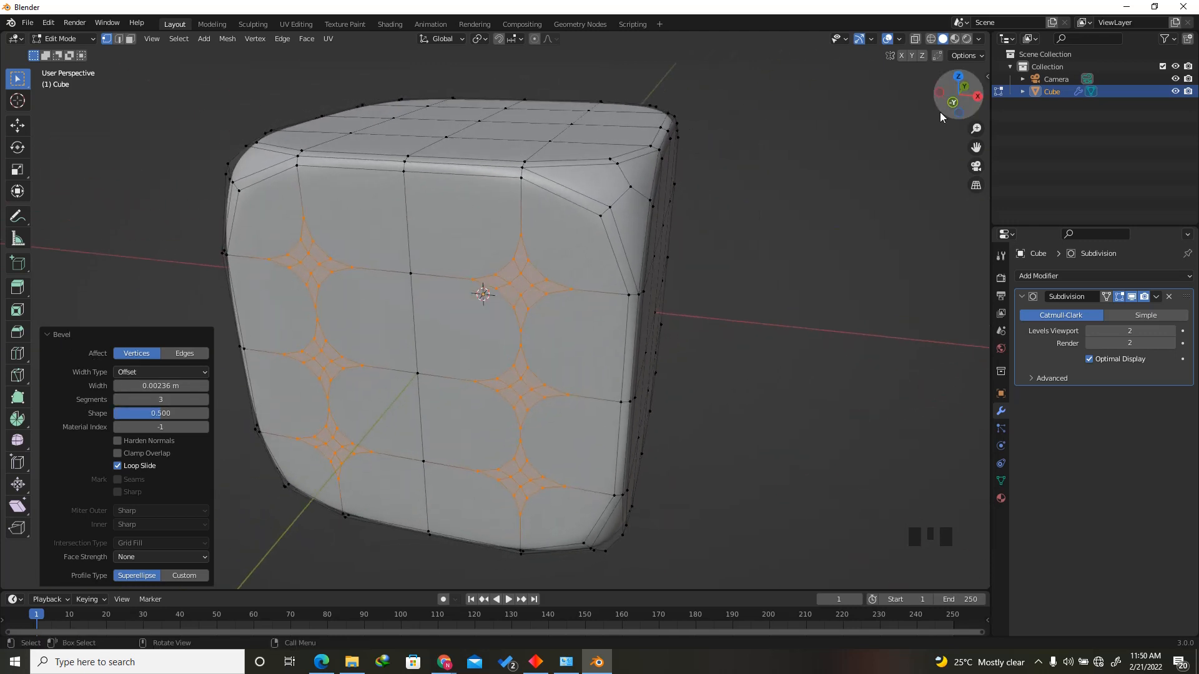
click(116, 399)
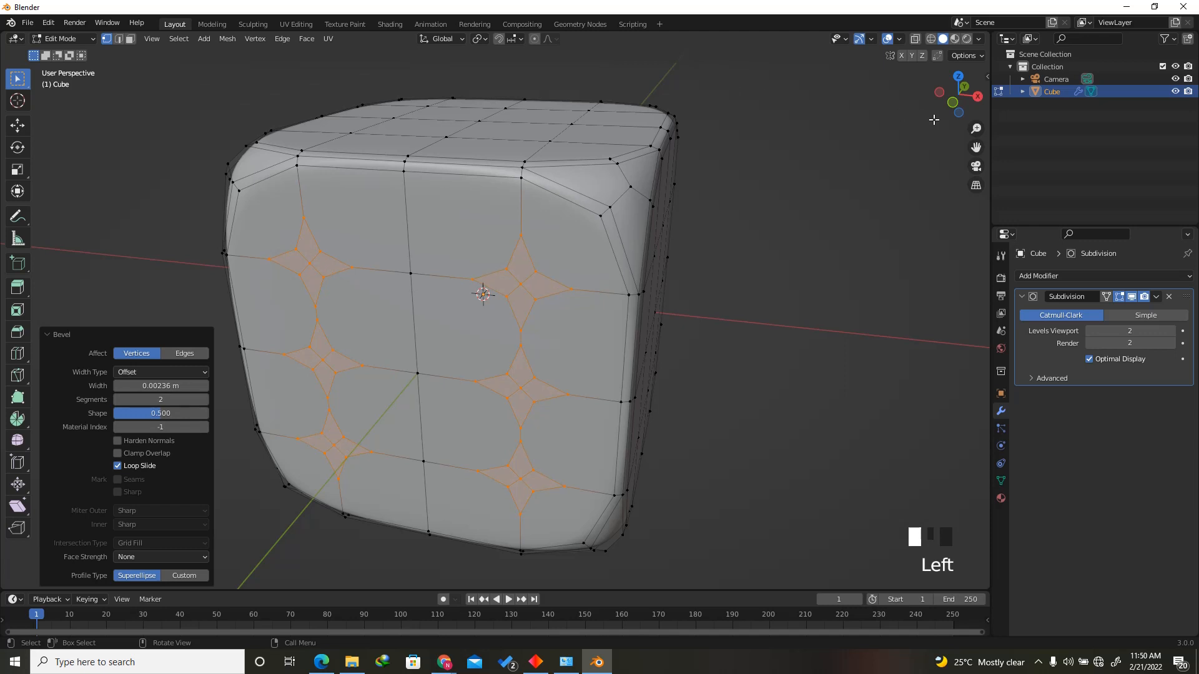
Select five vertices on the cube's +X face, the four outer grid crossings and the centre, as for a five-pip face.
drag(934, 120, 905, 127)
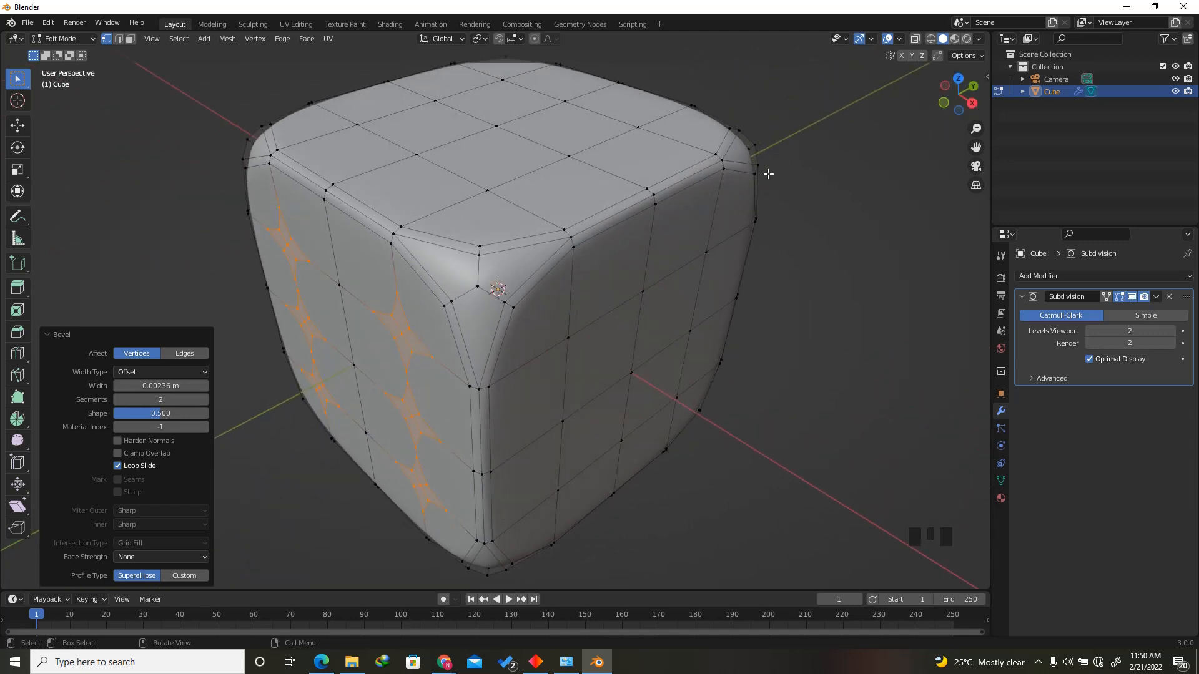
click(941, 104)
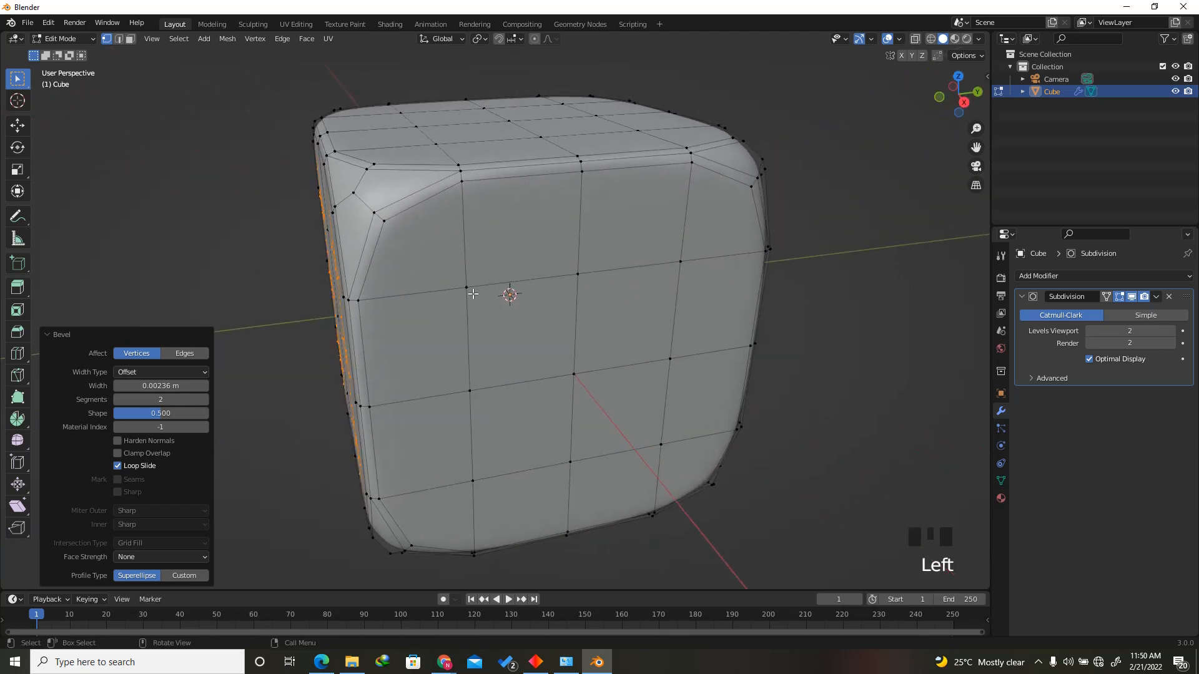
click(467, 288)
shift+click(473, 481)
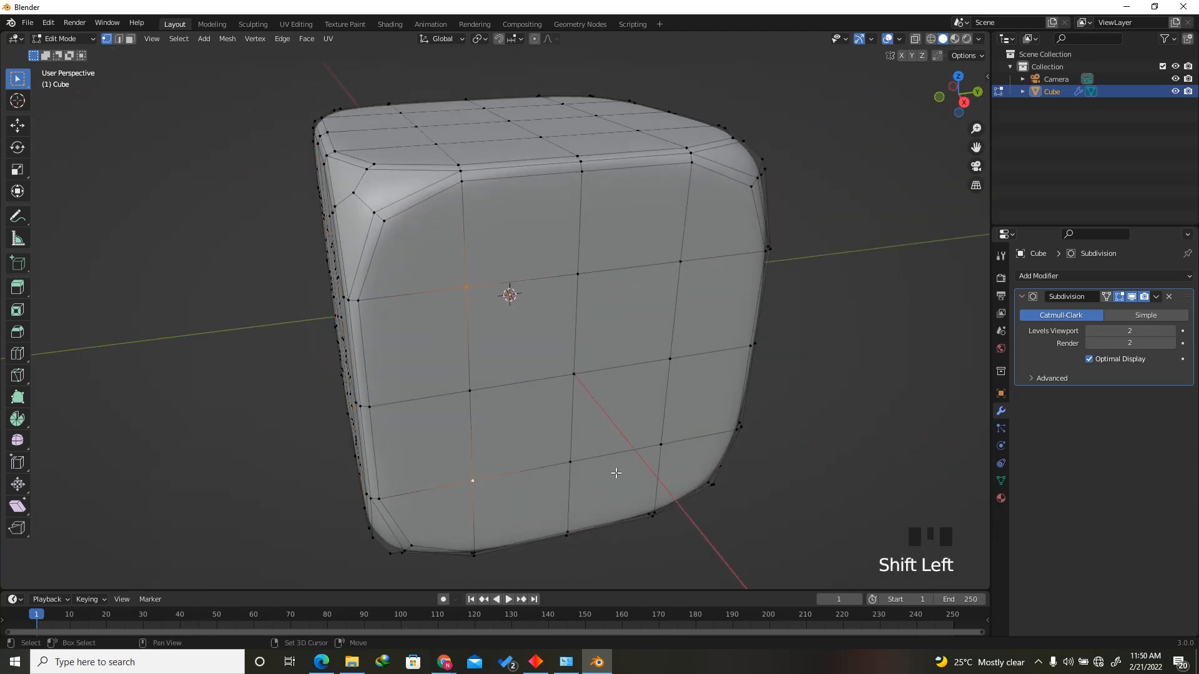
shift+click(661, 443)
shift+click(680, 262)
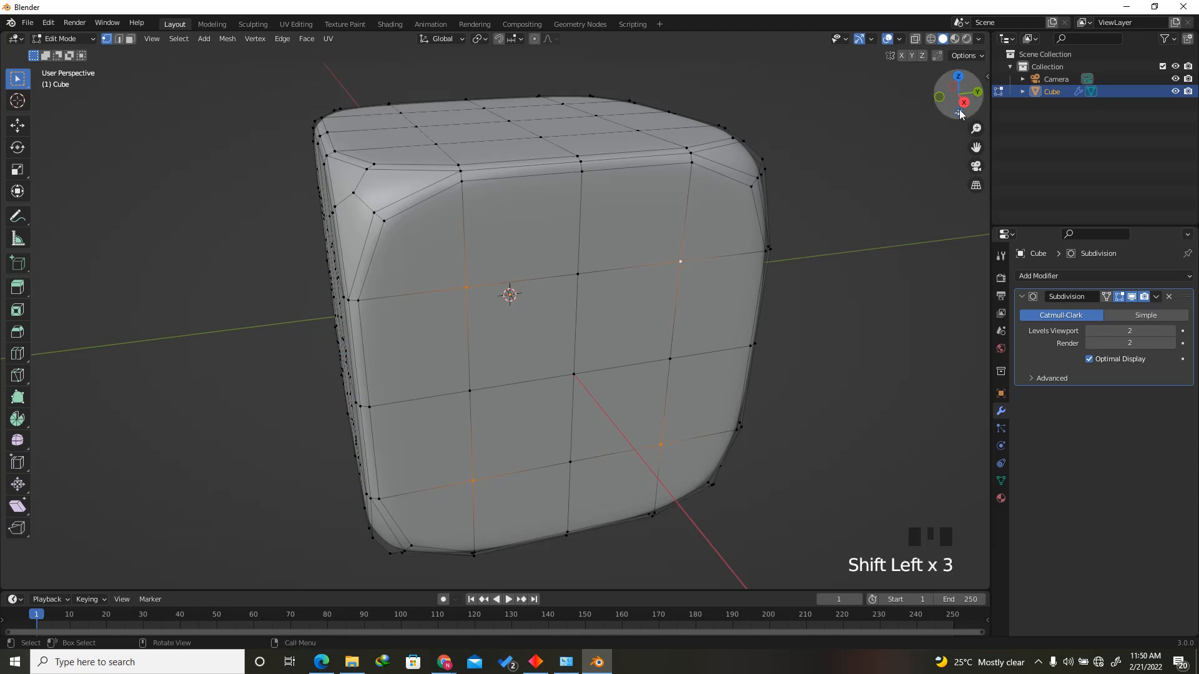
click(938, 96)
drag(939, 97, 908, 113)
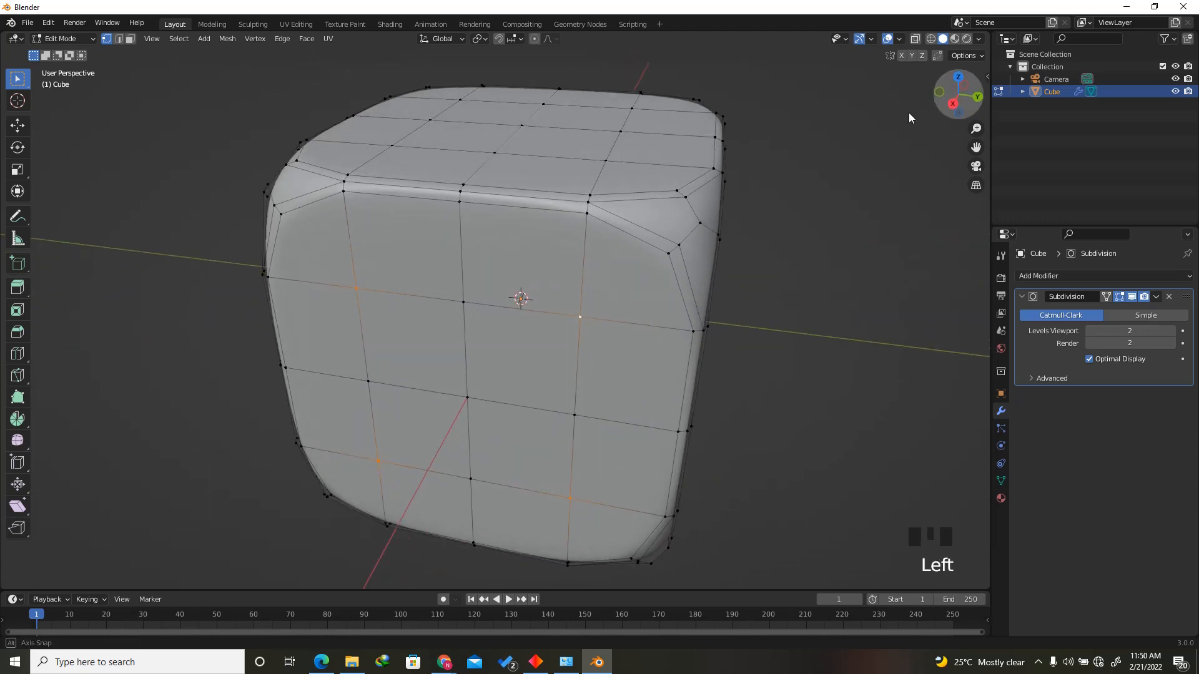
shift+click(467, 397)
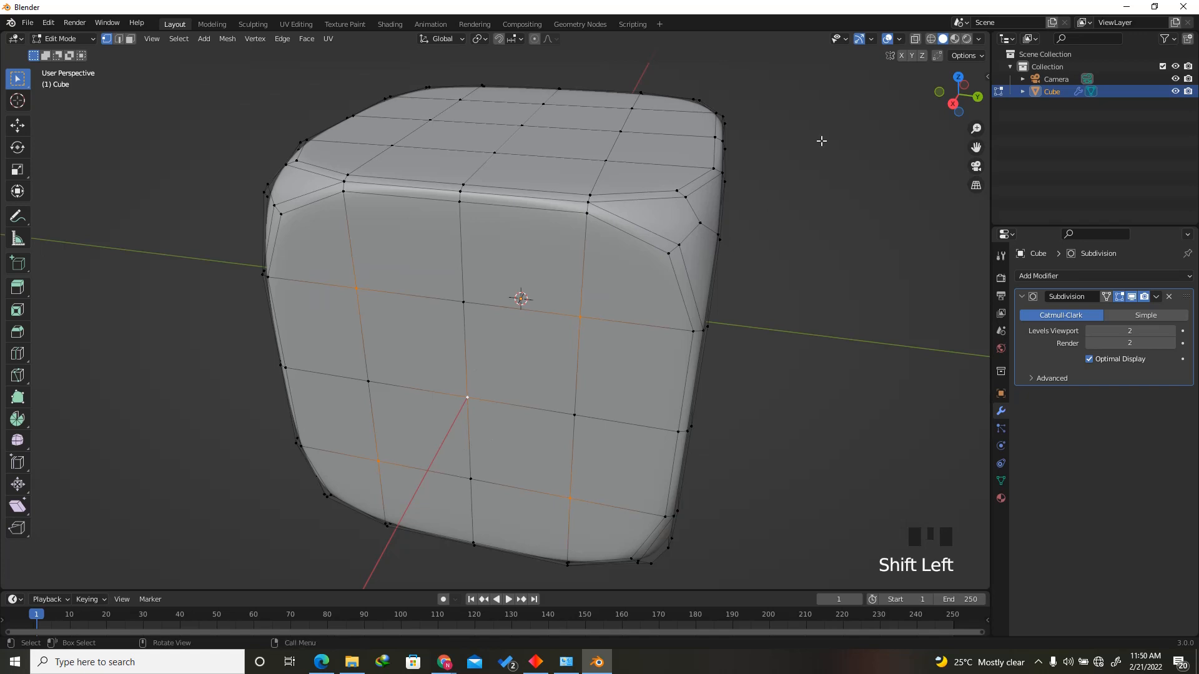
drag(960, 101, 718, 84)
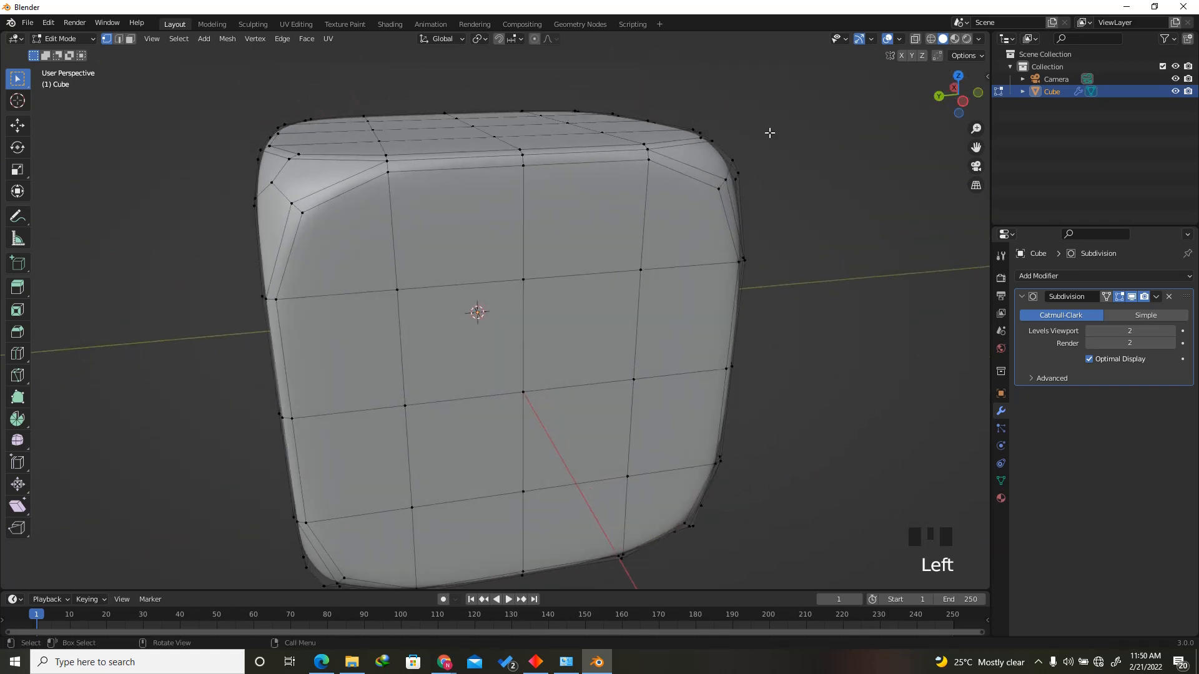
Select two diagonally opposite grid vertices on the cube's -X face and repeat the vertex bevel to form its two pips.
shift+click(394, 284)
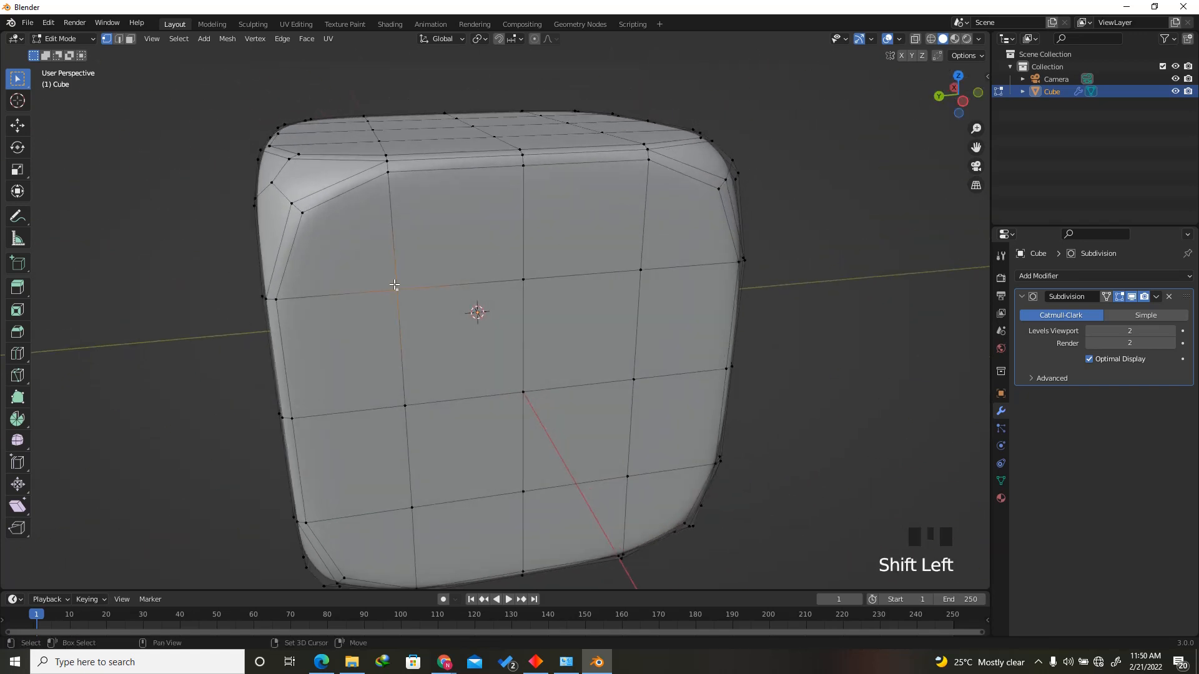
shift+click(618, 475)
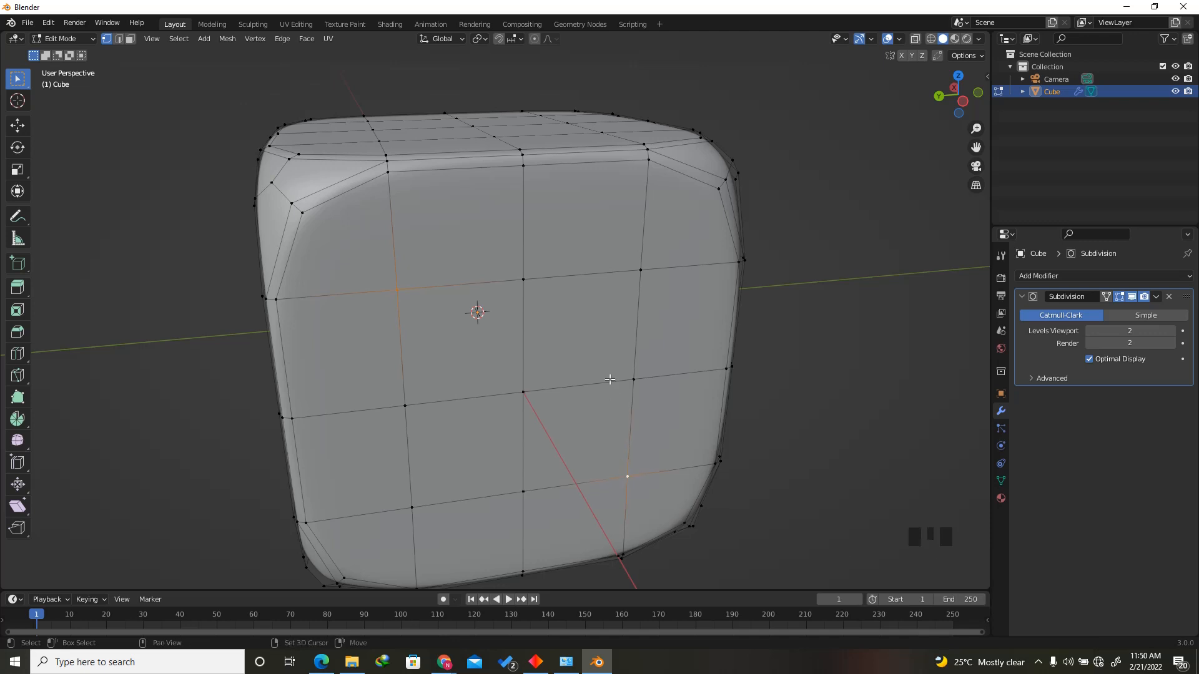
key(shift+r)
Select three diagonal grid vertices on the cube's top face, two outer crossings and the centre, as for a three-pip face.
drag(981, 111, 812, 134)
click(321, 225)
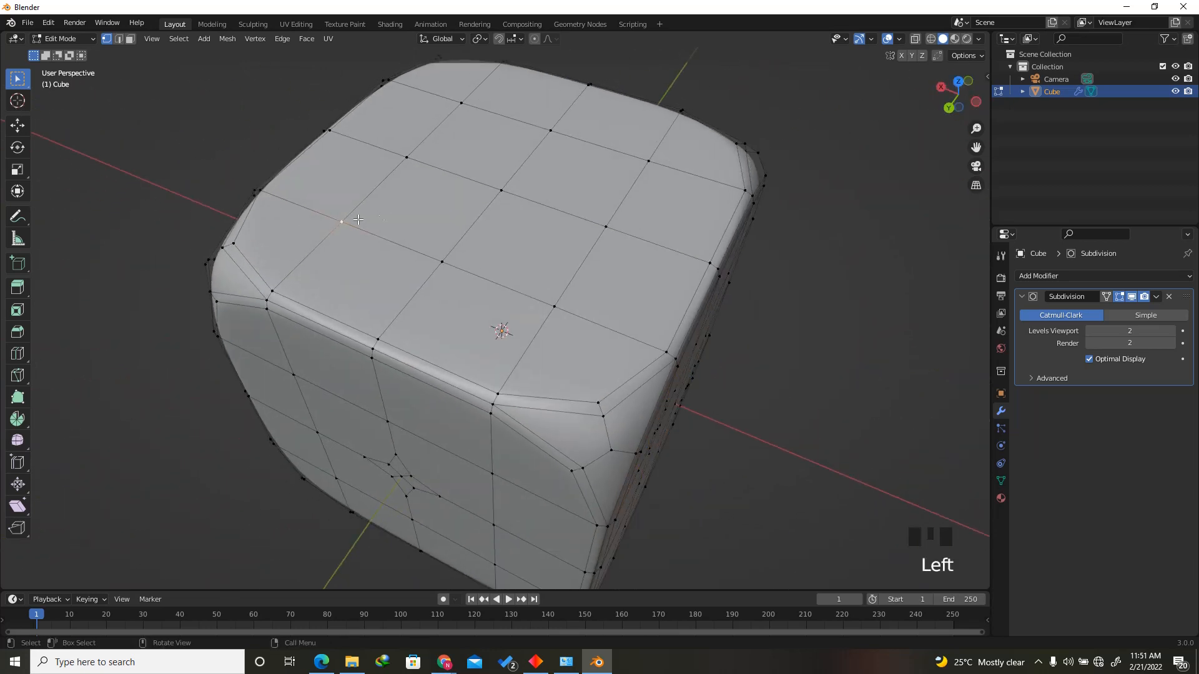
shift+click(501, 191)
shift+click(649, 163)
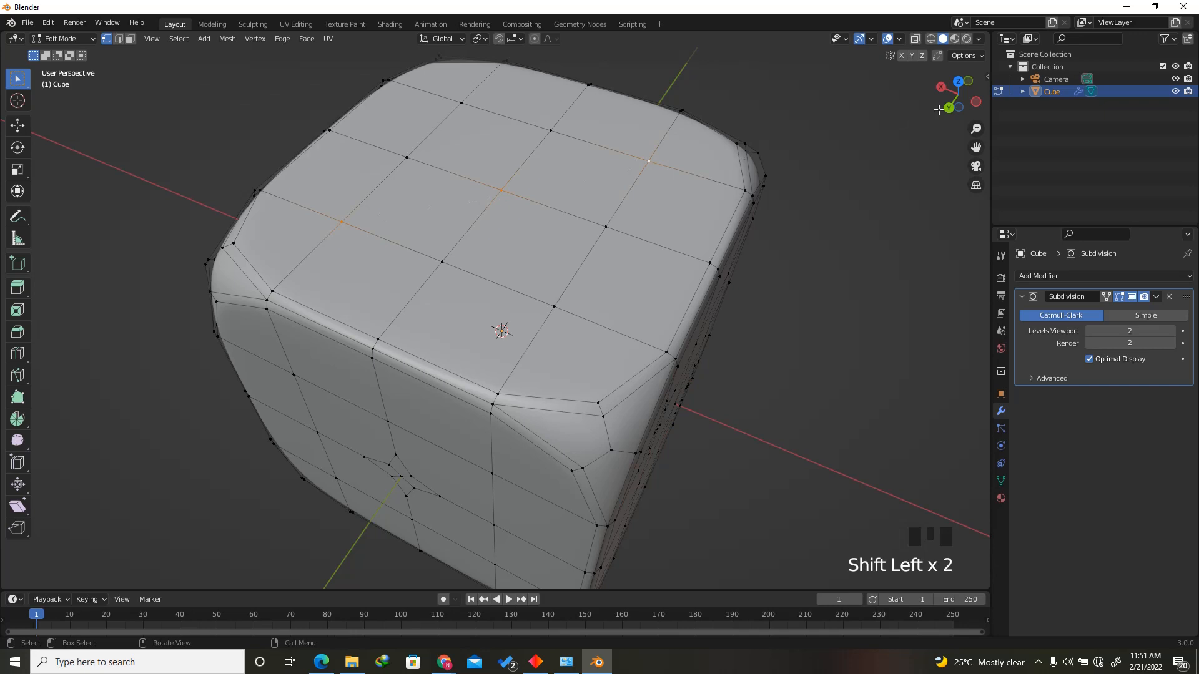
Add the four outer grid crossings of the bottom face to the selection and repeat the vertex bevel on all selected vertices.
drag(958, 94, 940, 462)
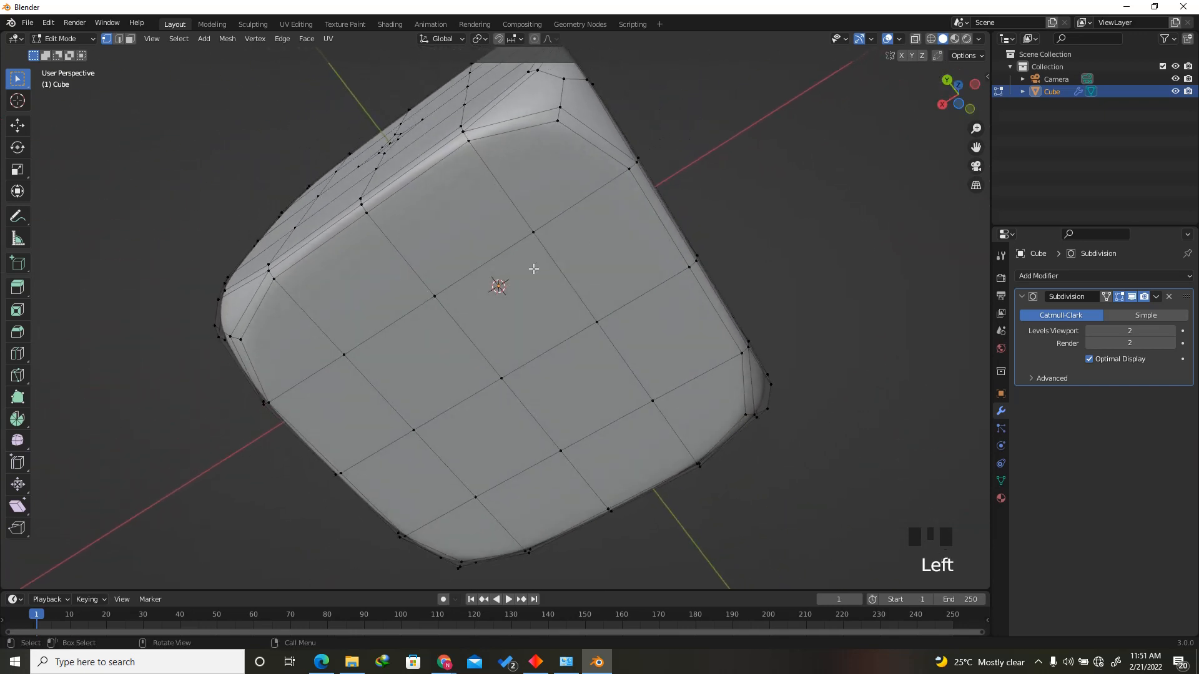
shift+click(344, 359)
shift+click(476, 496)
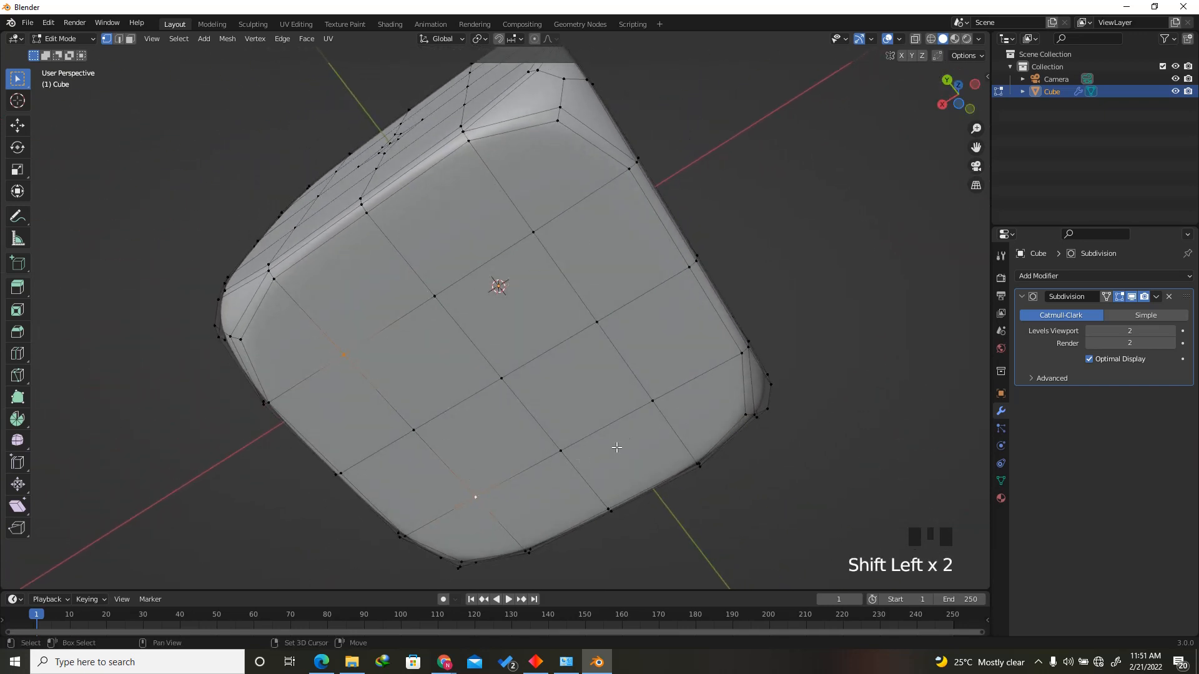
shift+click(653, 407)
shift+click(537, 237)
shift+click(630, 397)
key(shift+r)
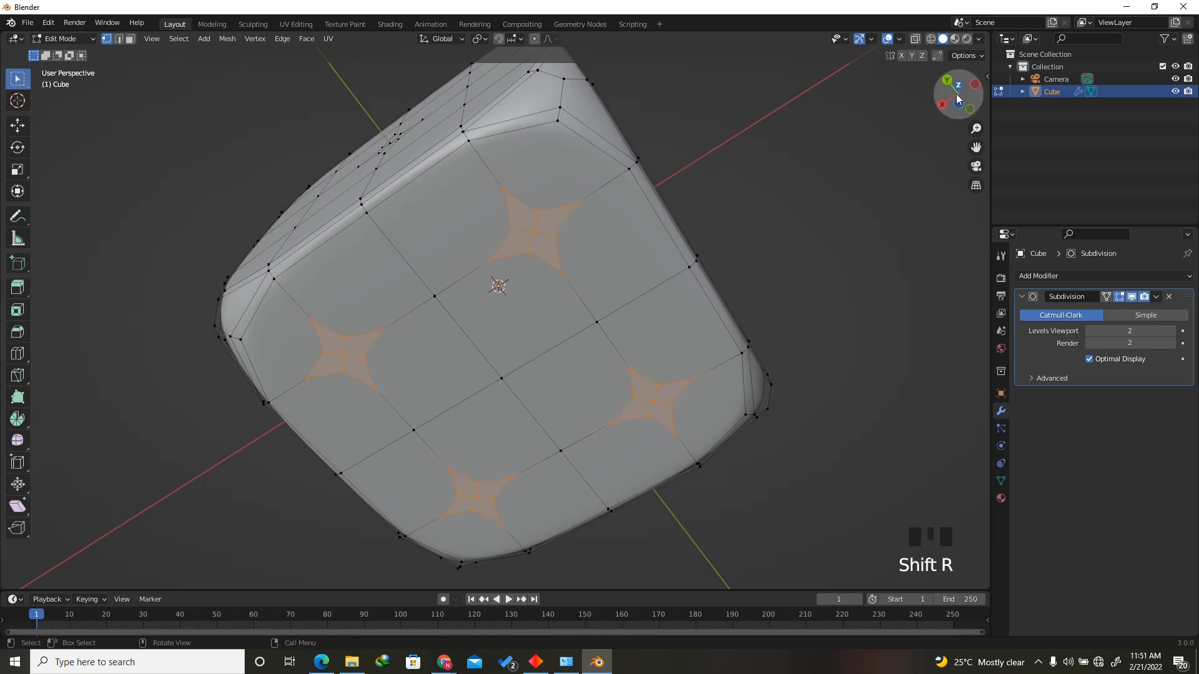
Circle-select all vertices of one outer star-shaped pip on the top face.
drag(956, 93, 666, 272)
scroll(383, 220, down, 2)
scroll(382, 221, up, 3)
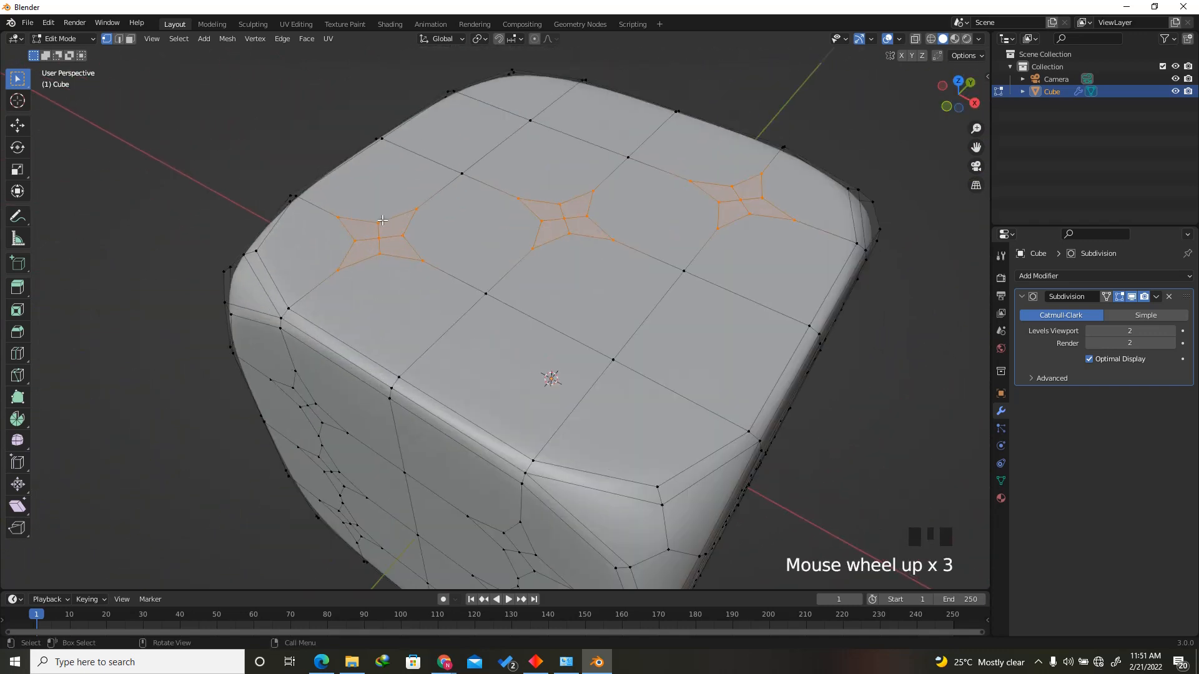
click(345, 197)
click(376, 236)
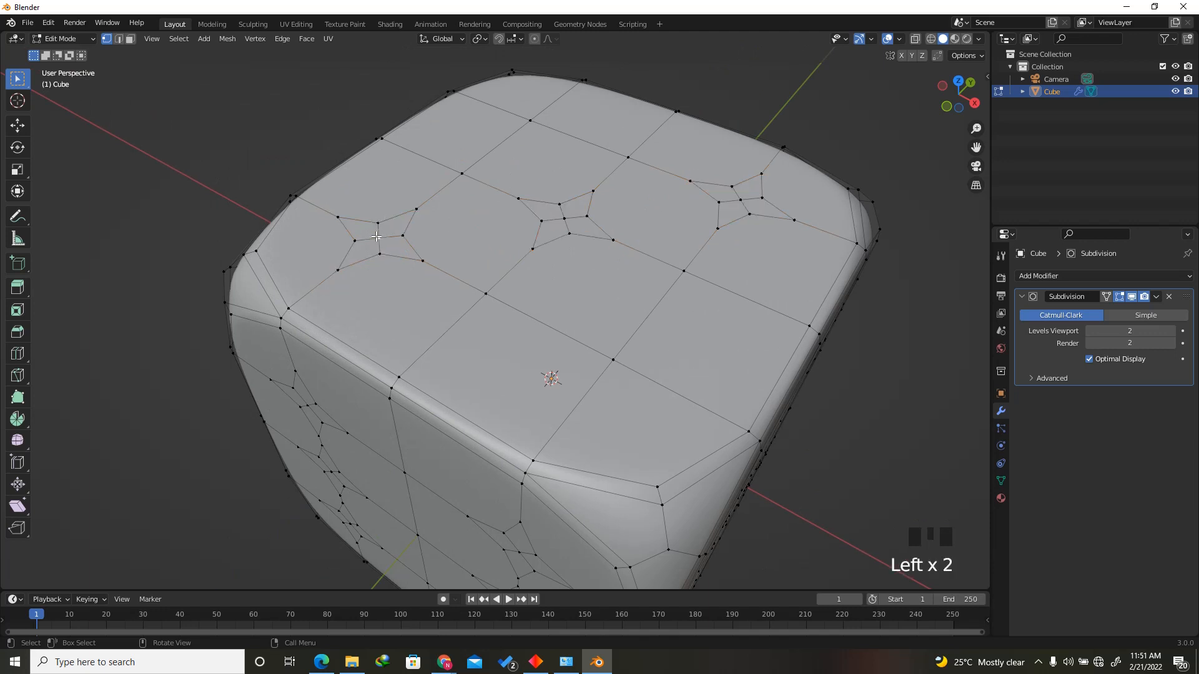
key(c)
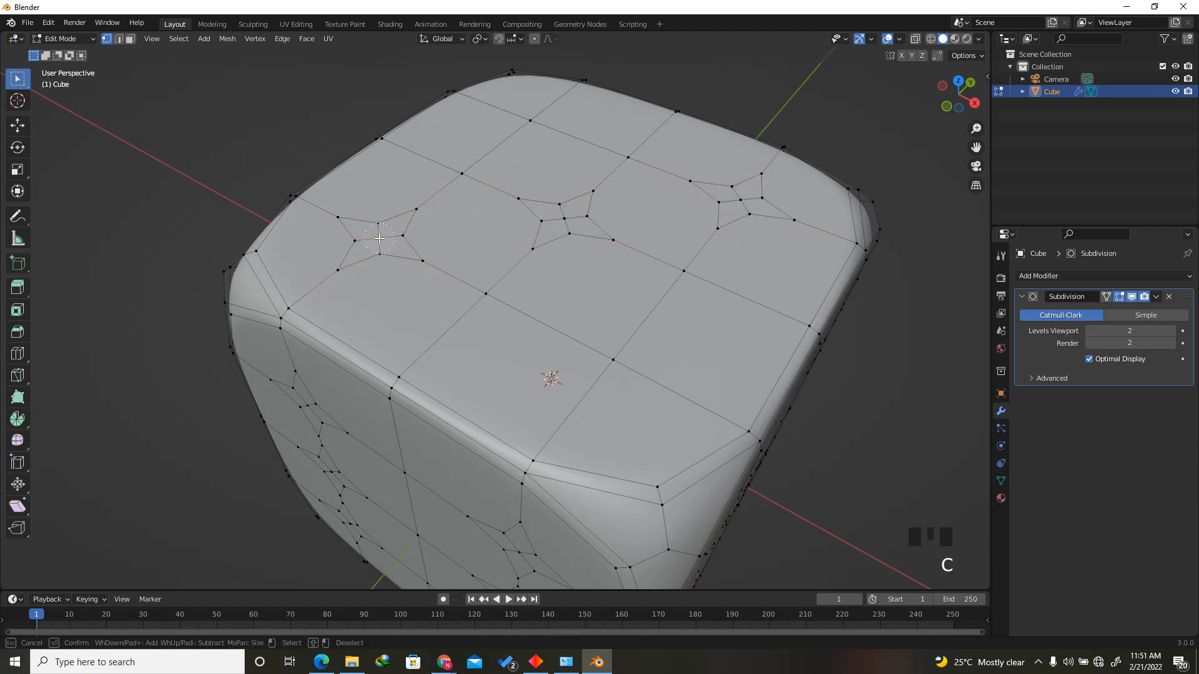
drag(377, 237, 379, 243)
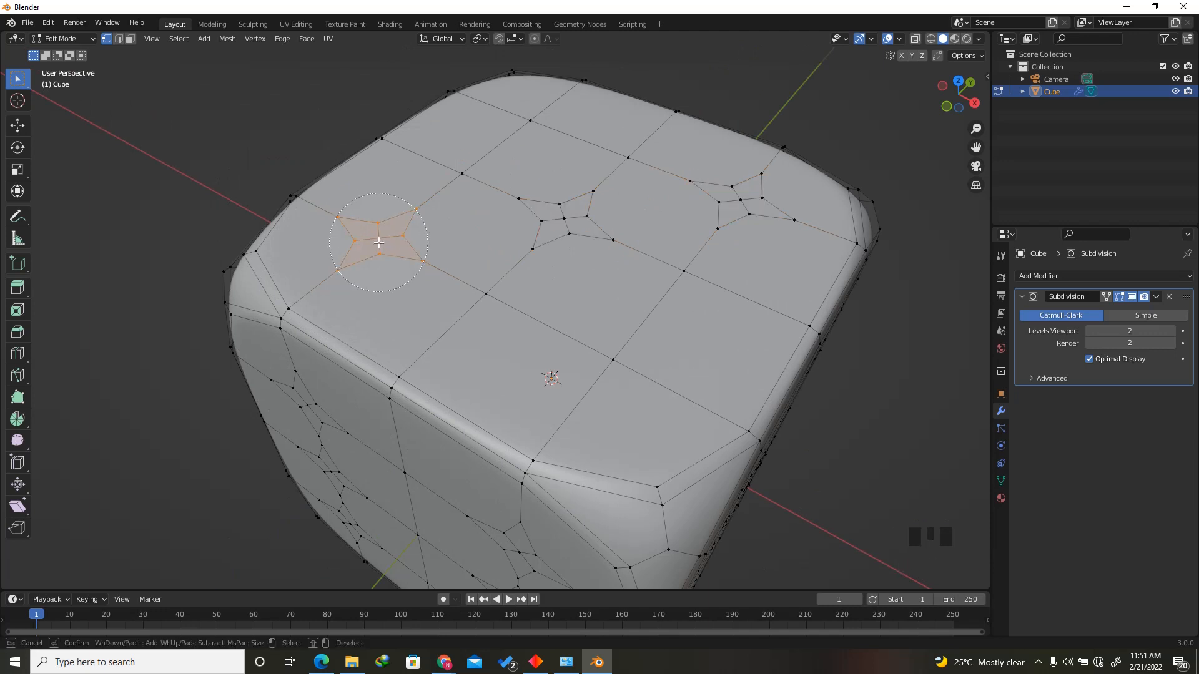
right_click(397, 240)
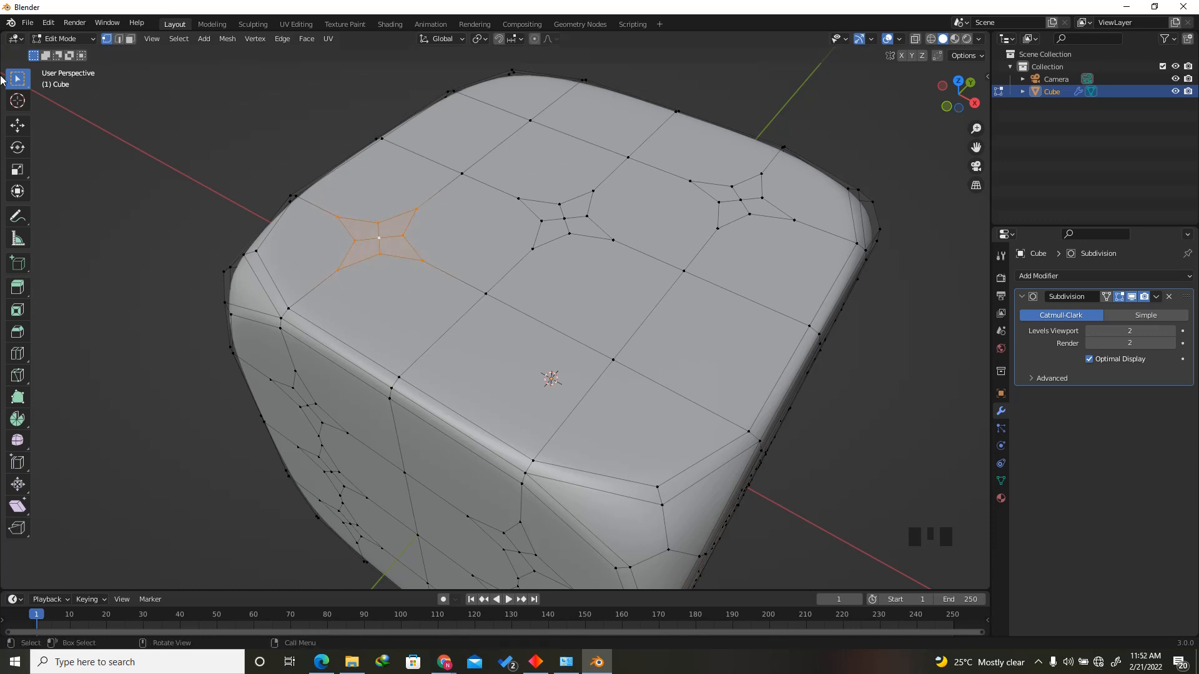
Search the add-on preferences for "loo" to check whether the LoopTools add-on is enabled.
click(48, 23)
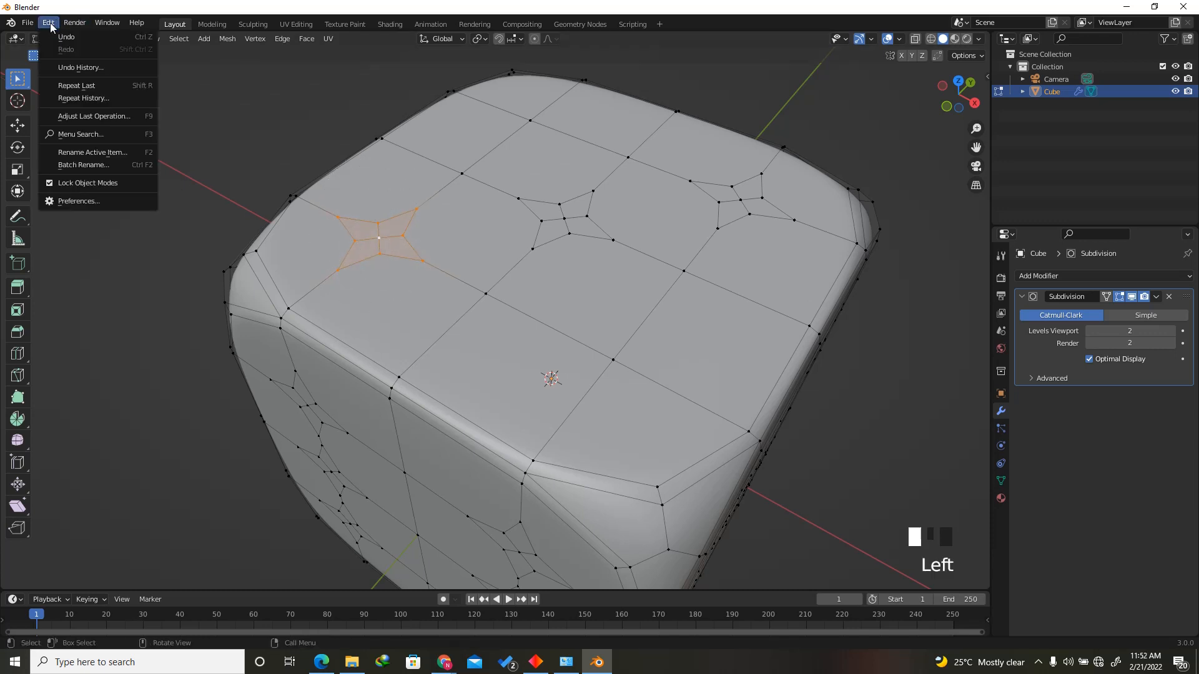
click(75, 201)
click(92, 152)
click(358, 65)
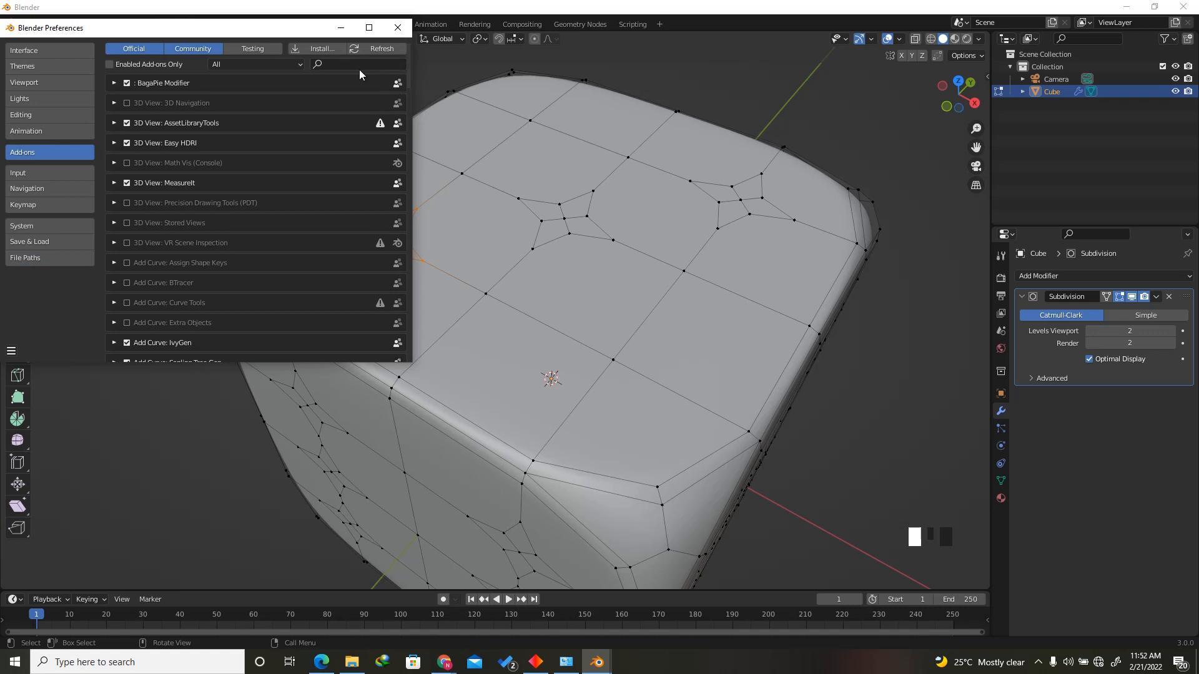
text(loo)
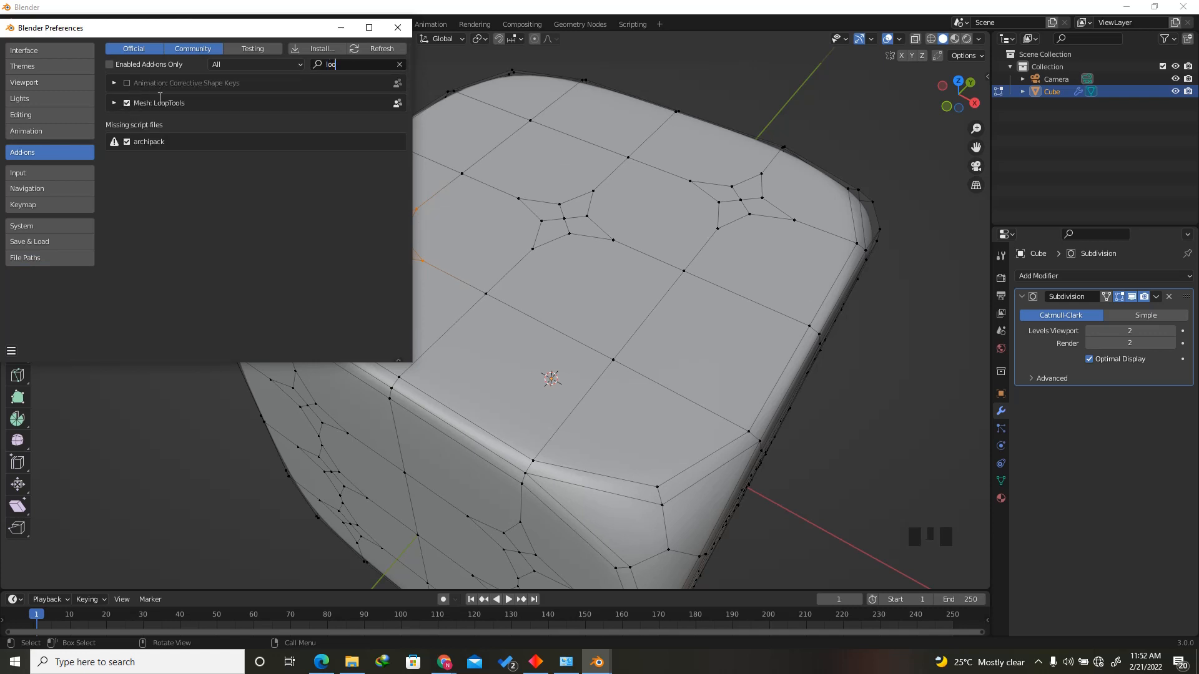
click(398, 27)
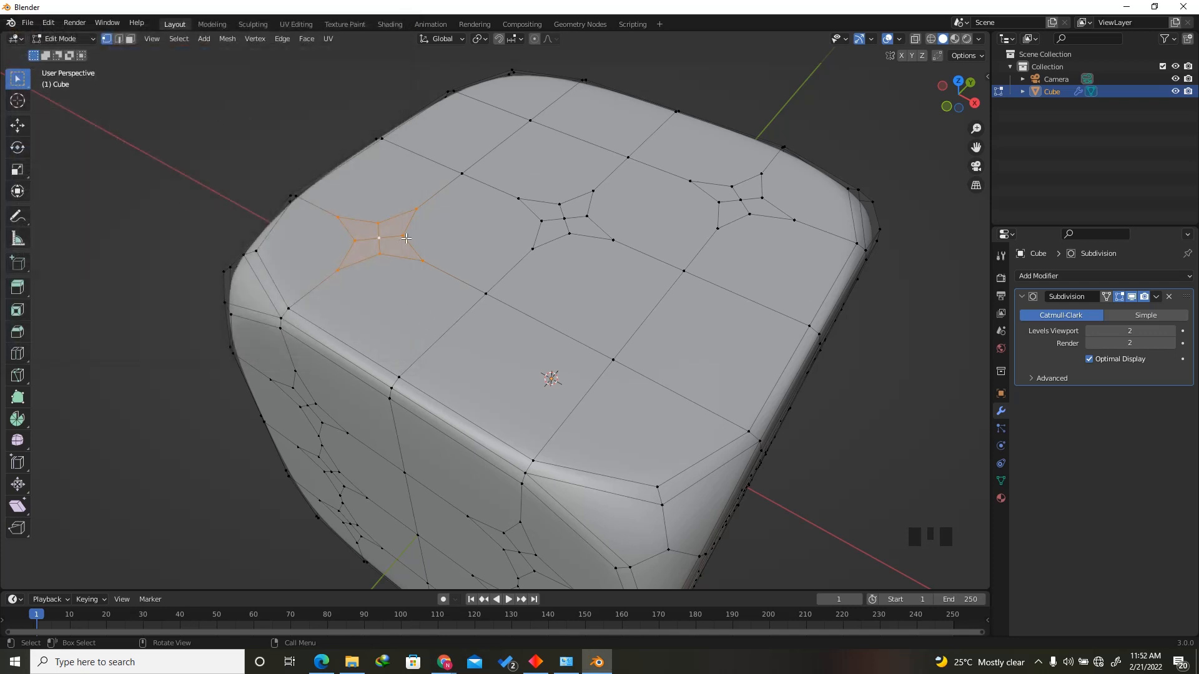
Round the selected outer pip on the top face with the LoopTools Circle operation.
key(c)
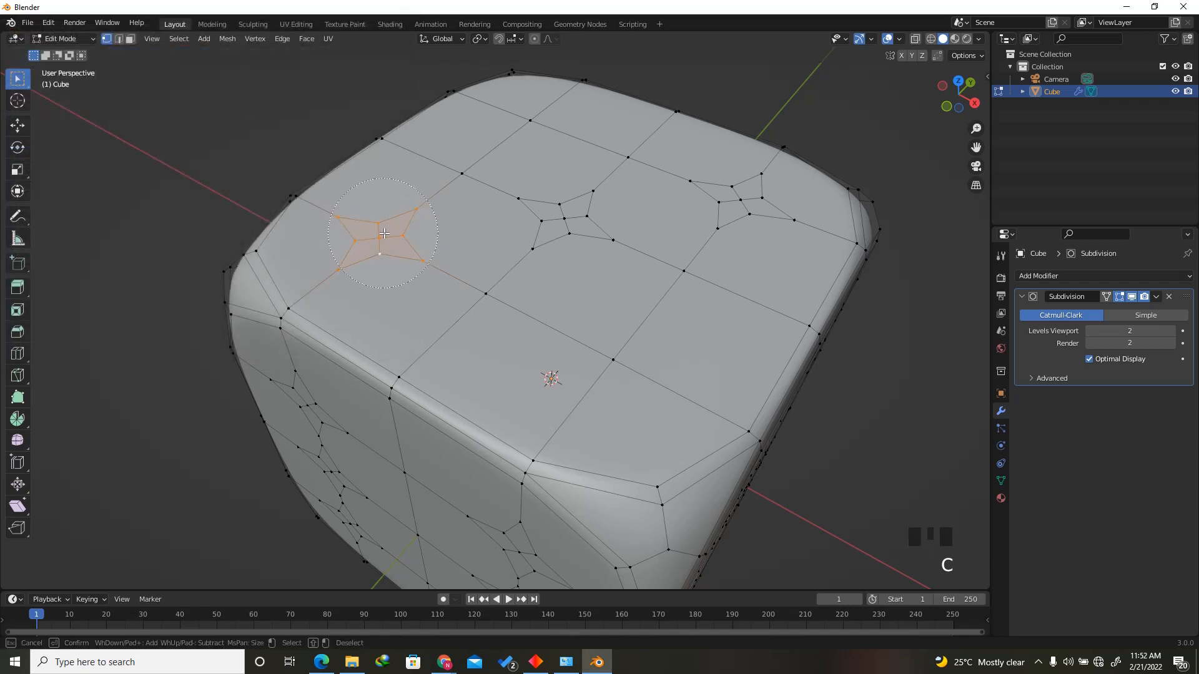
right_click(382, 240)
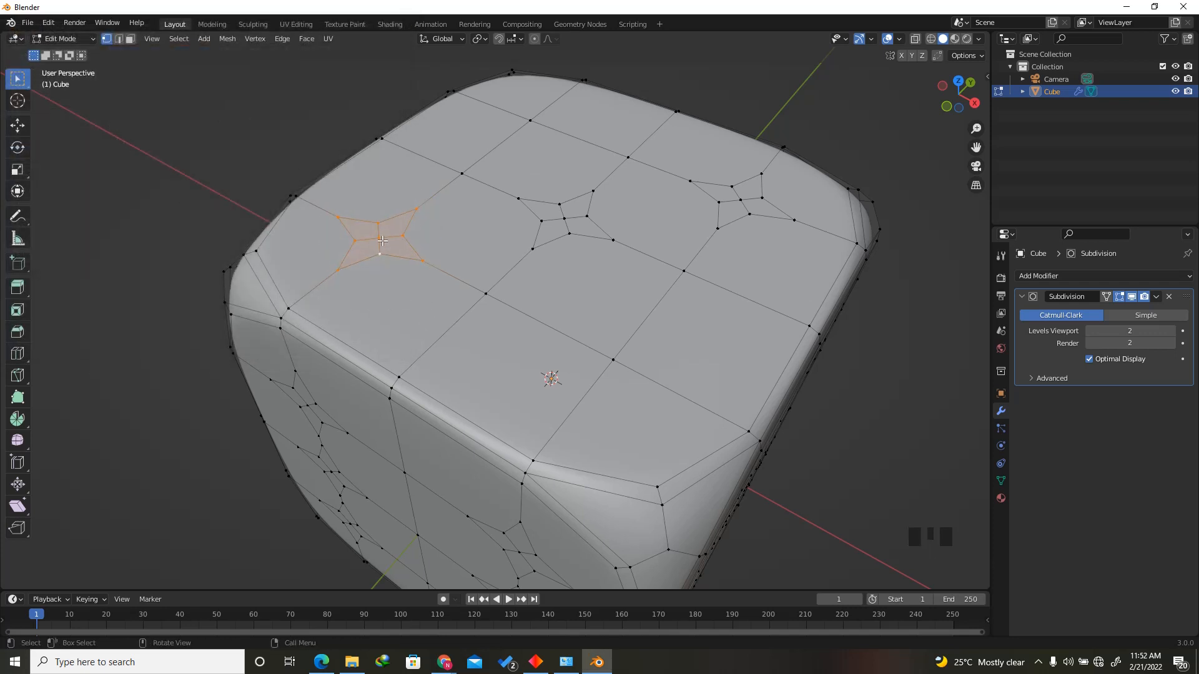
right_click(382, 241)
mouse_move(313, 174)
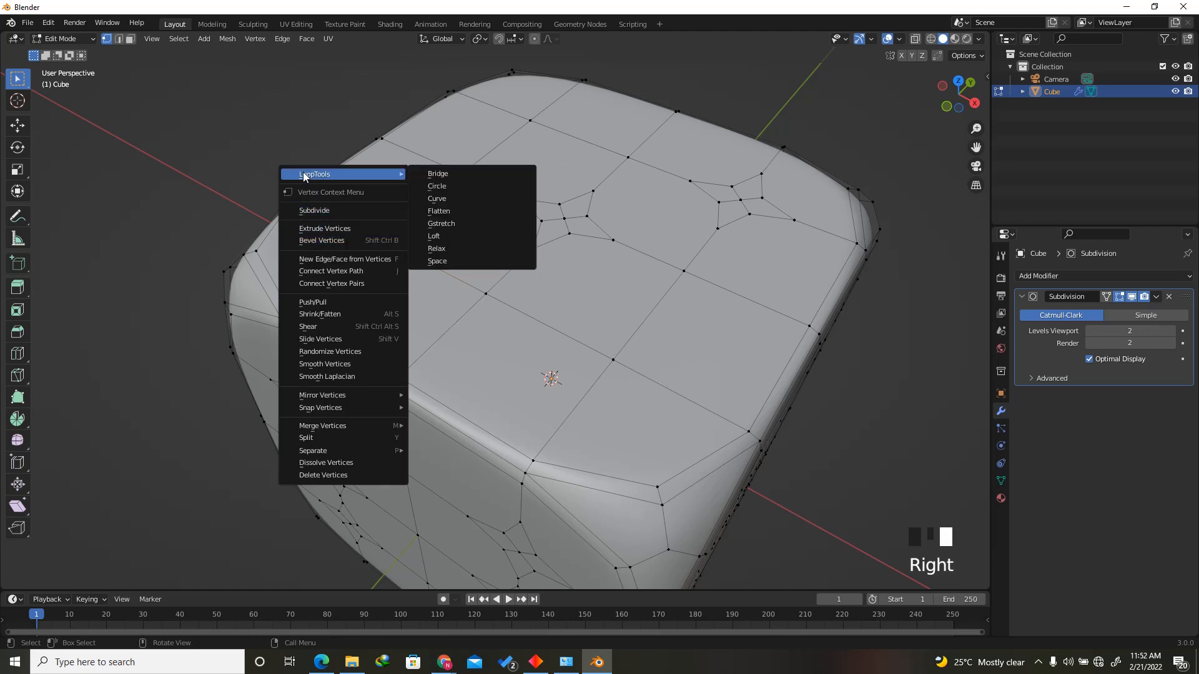
click(436, 187)
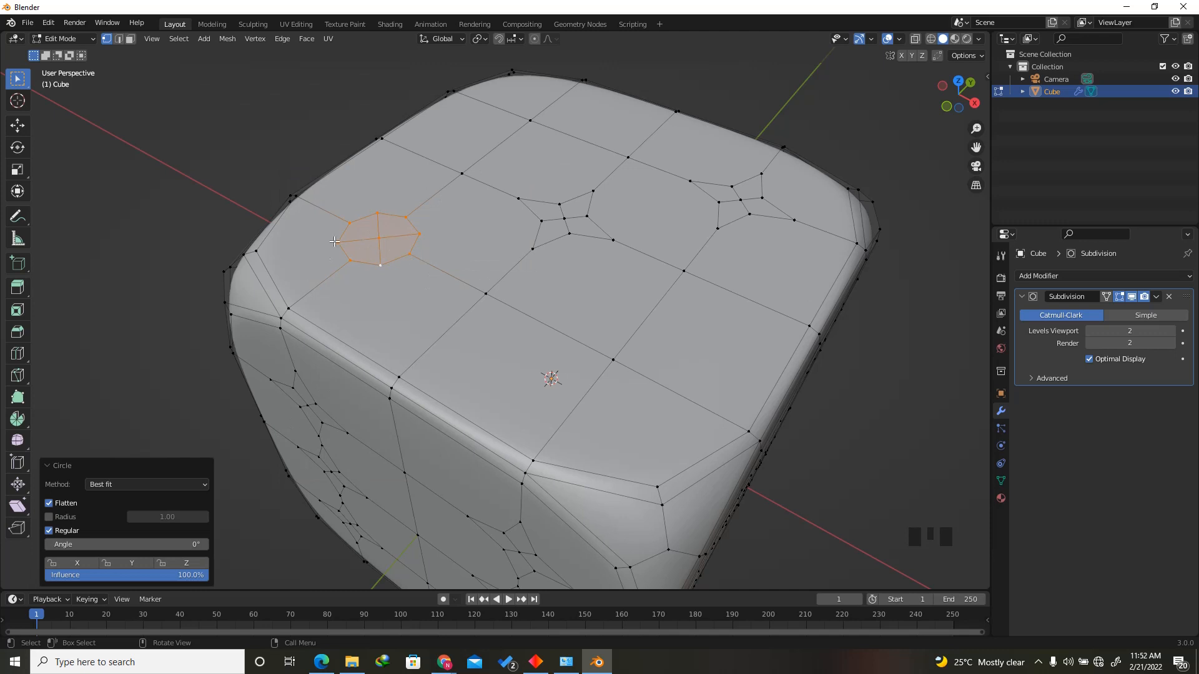
Select the centre vertices of the two unrounded top-face pips and add three pip centres on the +X face.
click(567, 220)
shift+click(738, 203)
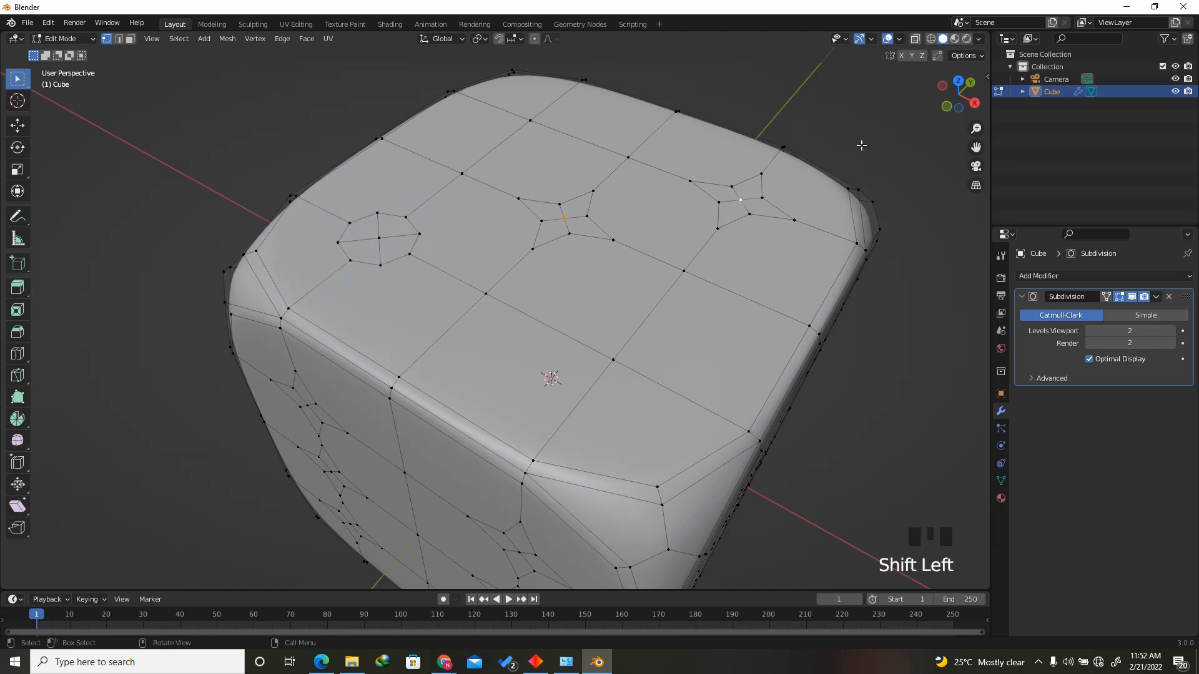
mouse_move(953, 109)
mouse_down()
mouse_move(971, 103)
mouse_move(961, 108)
mouse_up()
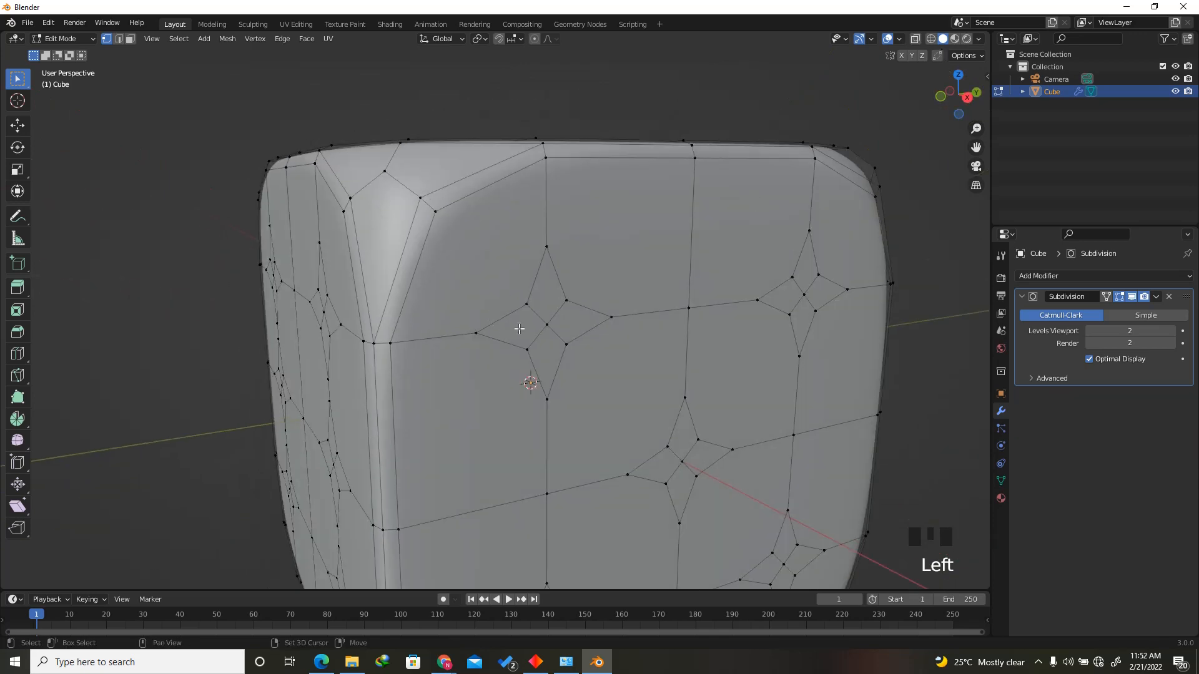
shift+click(548, 328)
shift+click(678, 460)
shift+click(804, 295)
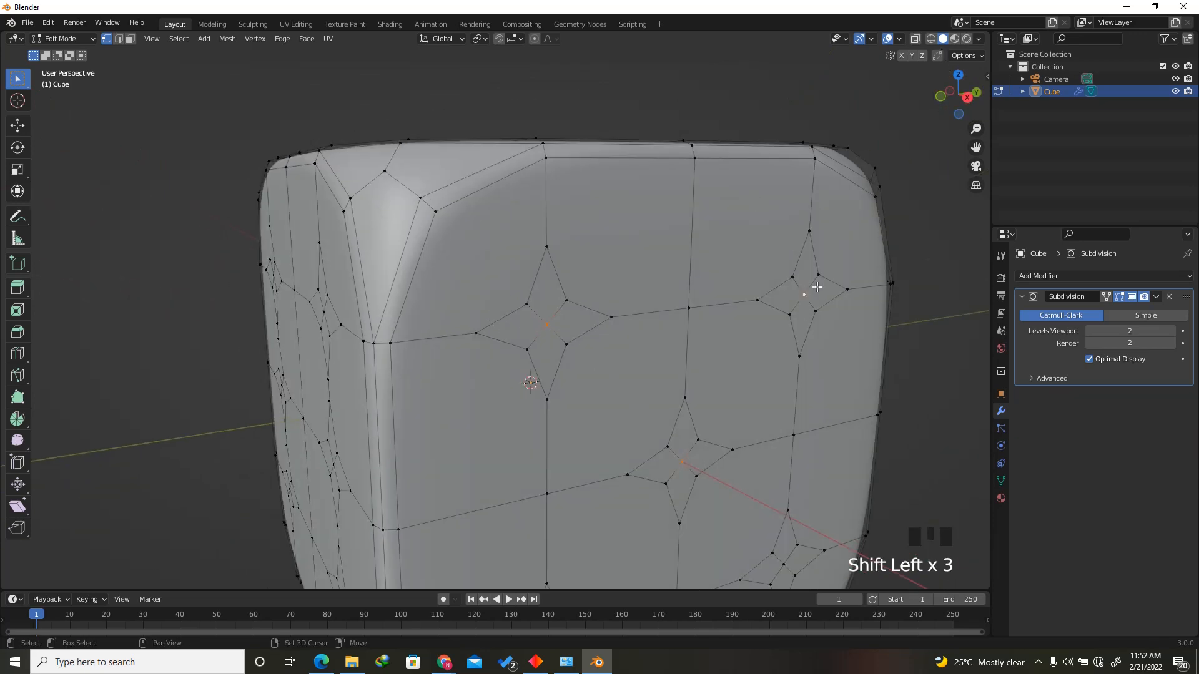
Add the remaining unrounded pip centre vertices on the other faces and repeat the LoopTools Circle operation on all of them.
mouse_move(958, 95)
mouse_down()
mouse_move(898, 121)
mouse_move(979, 93)
mouse_move(957, 97)
mouse_move(936, 56)
mouse_move(946, 187)
mouse_move(623, 417)
mouse_move(103, 167)
mouse_move(943, 98)
mouse_up()
scroll(781, 374, down, 3)
shift+click(614, 345)
shift+click(435, 400)
shift+click(503, 513)
shift+click(660, 471)
scroll(653, 94, up, 2)
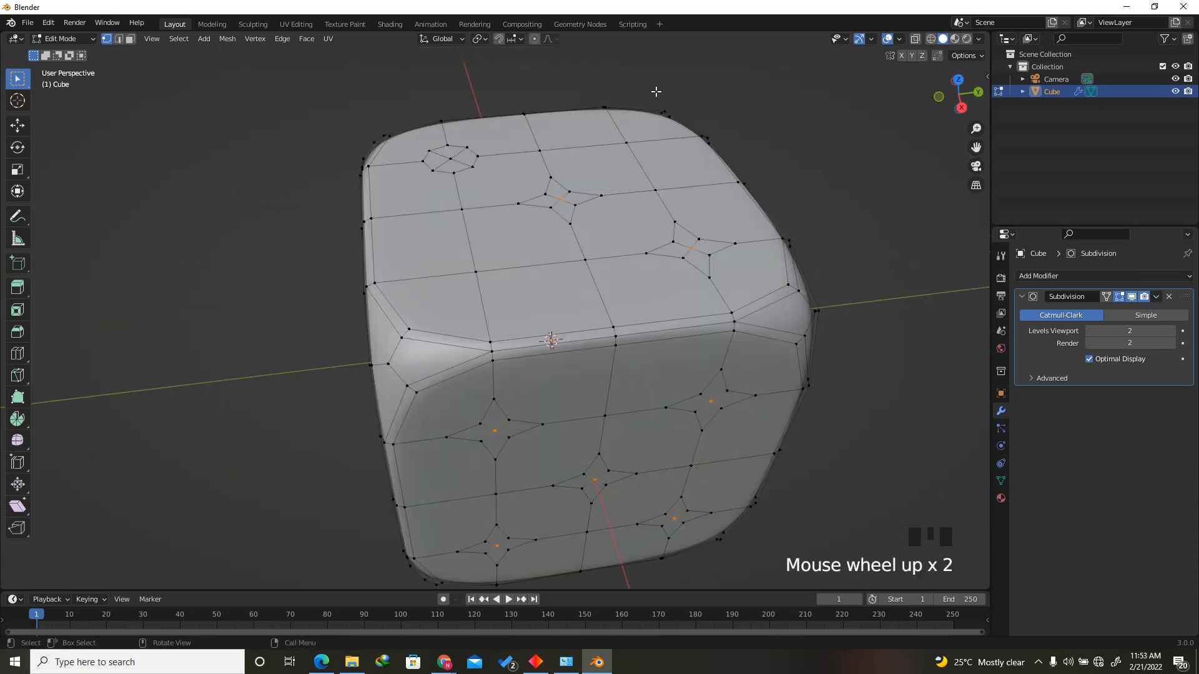
key(shift+r)
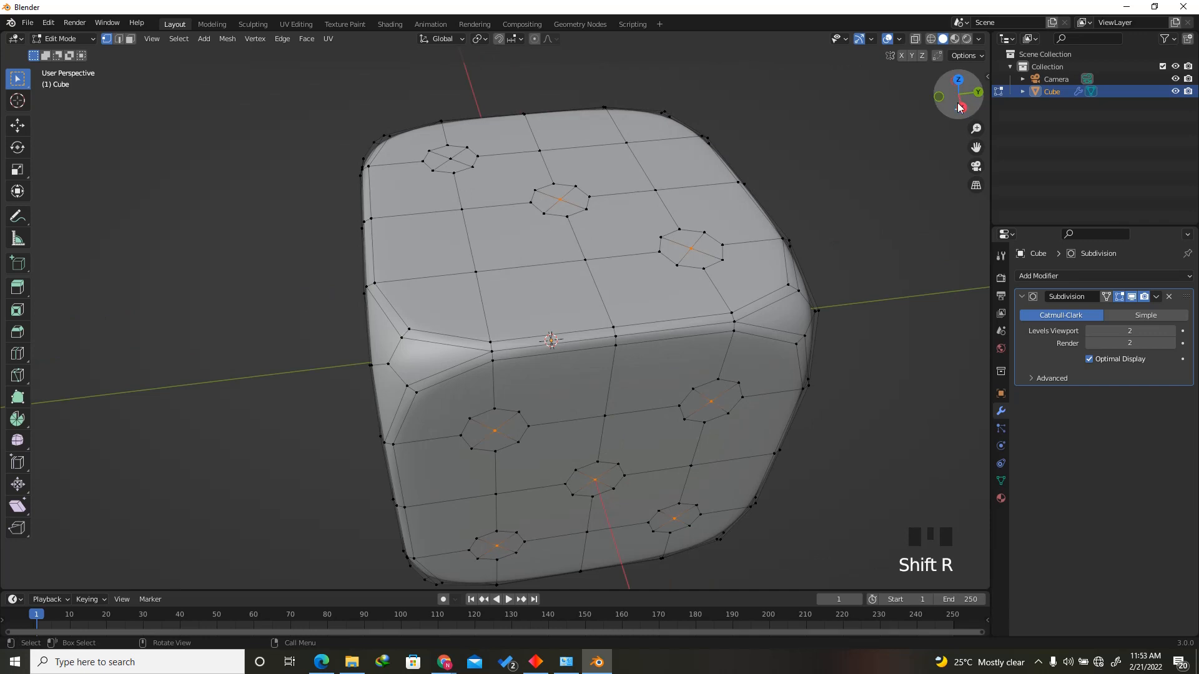
Add the centre of the first rounded top-face pip and grow the selection to cover every pip's full circle.
drag(959, 100, 19, 91)
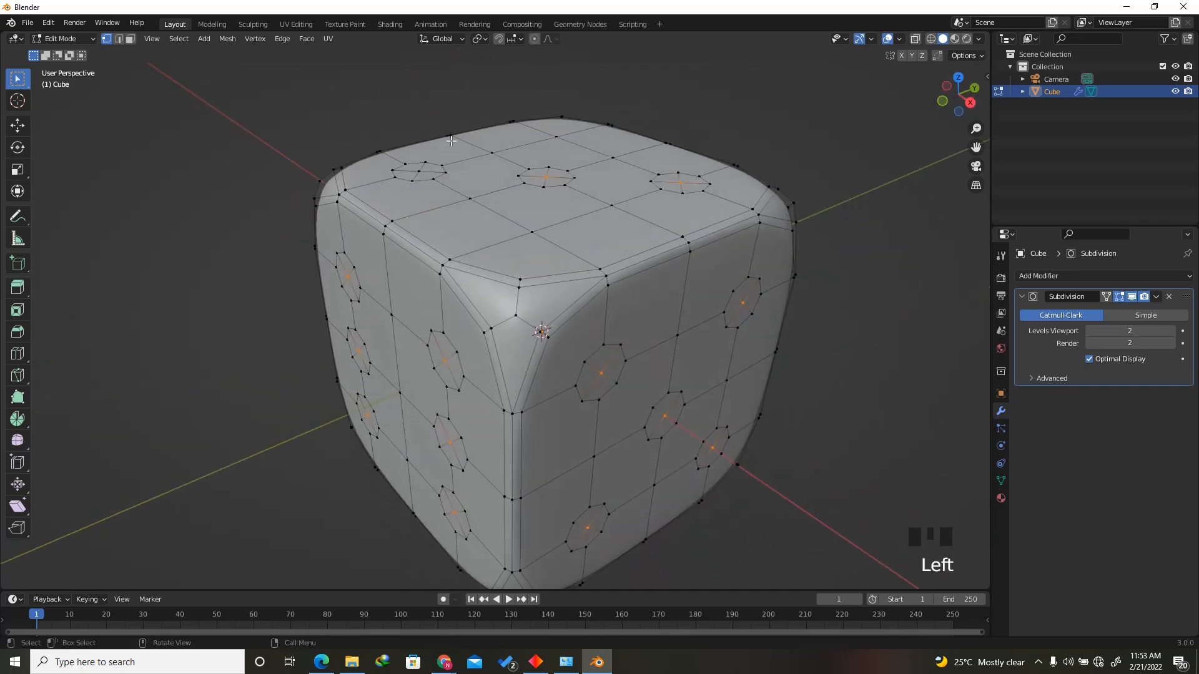
drag(941, 110, 967, 117)
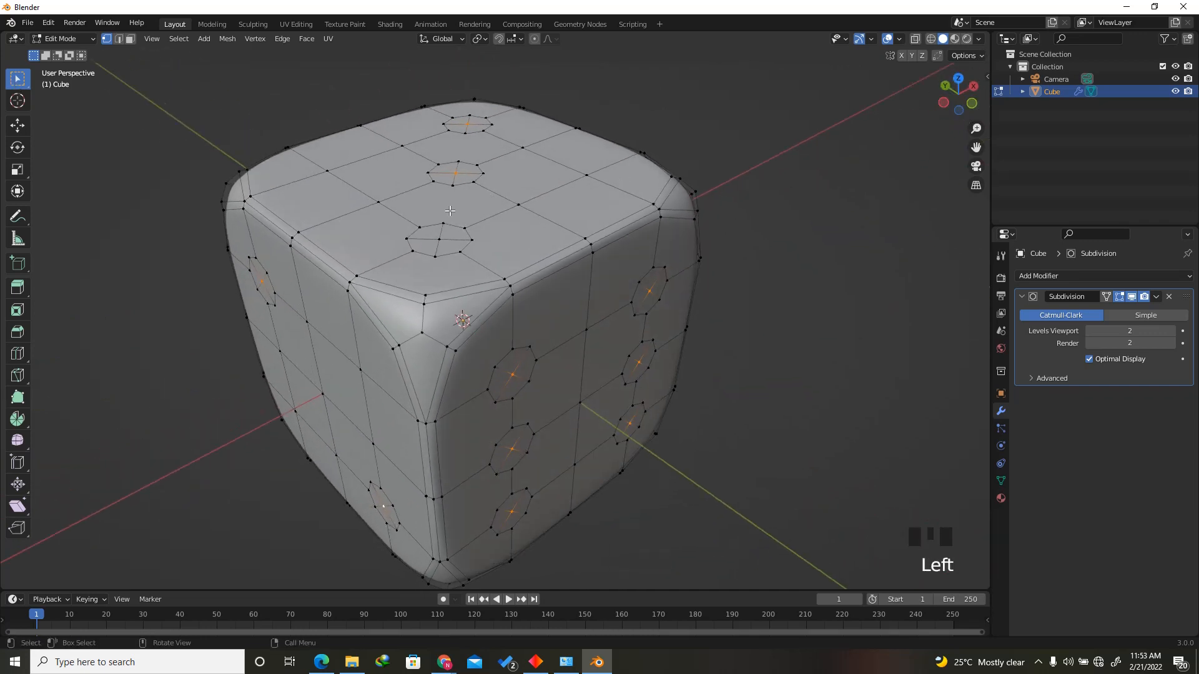
shift+click(443, 241)
key(ctrl+KP_Add)
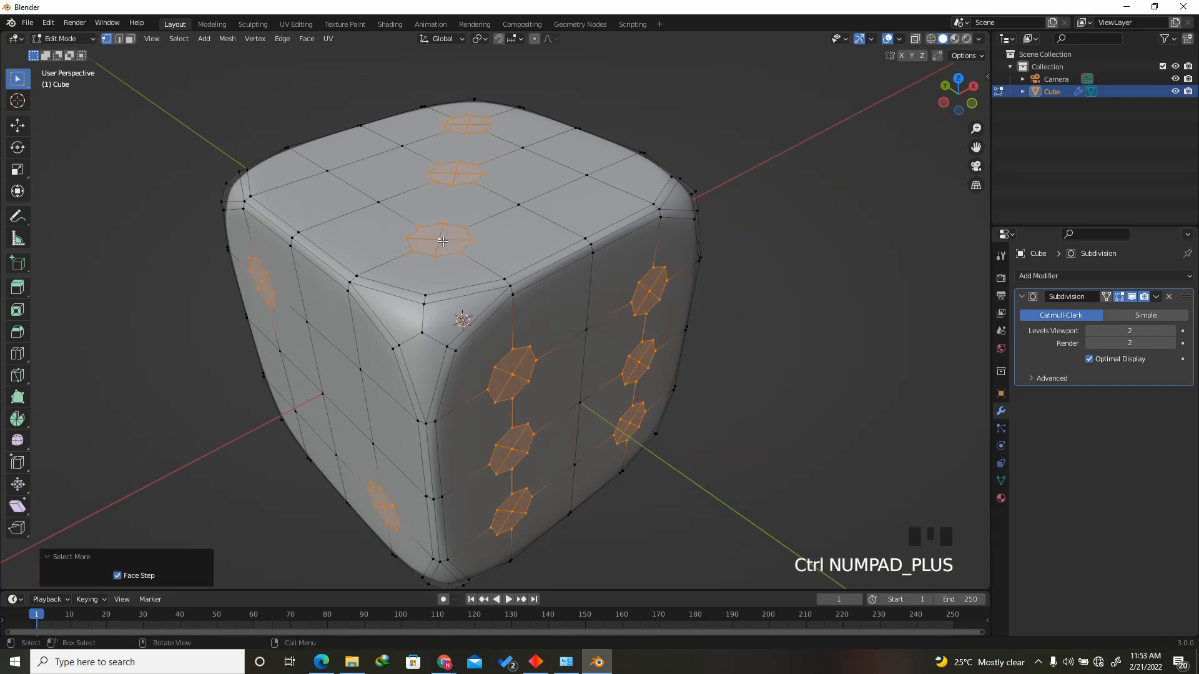
In face select mode, extrude the selected pip faces inward along their normals with an offset of about -0.000645 m.
drag(959, 94, 618, 56)
click(130, 39)
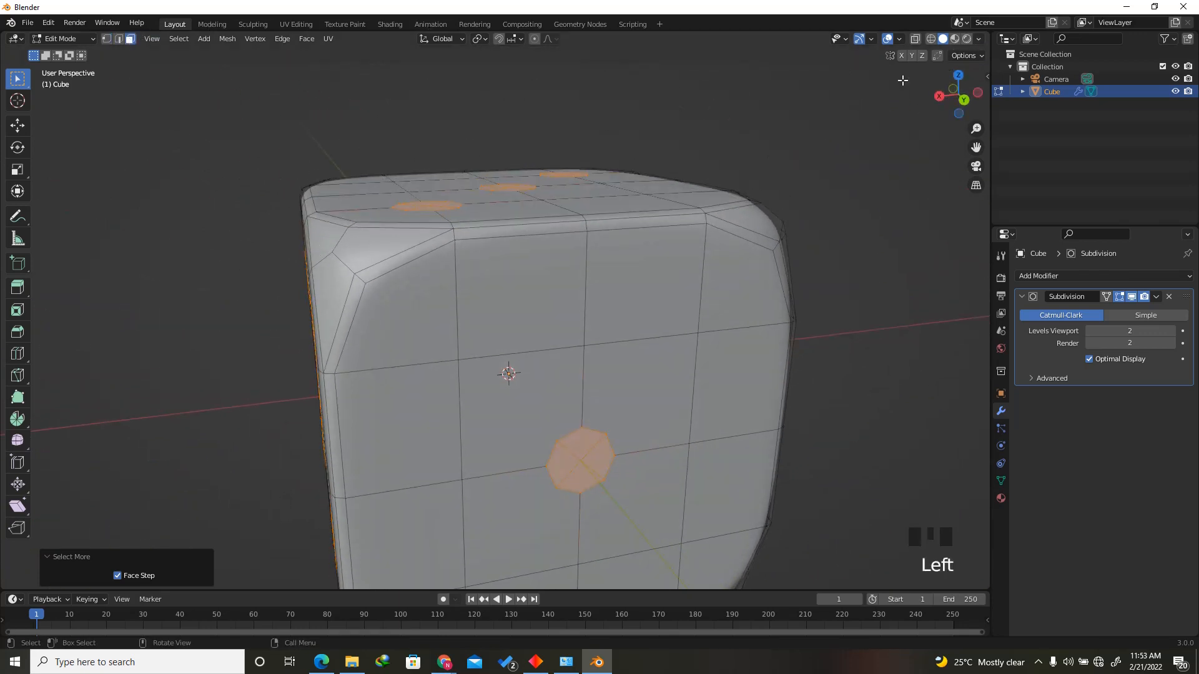
scroll(902, 80, down, 2)
drag(958, 100, 899, 131)
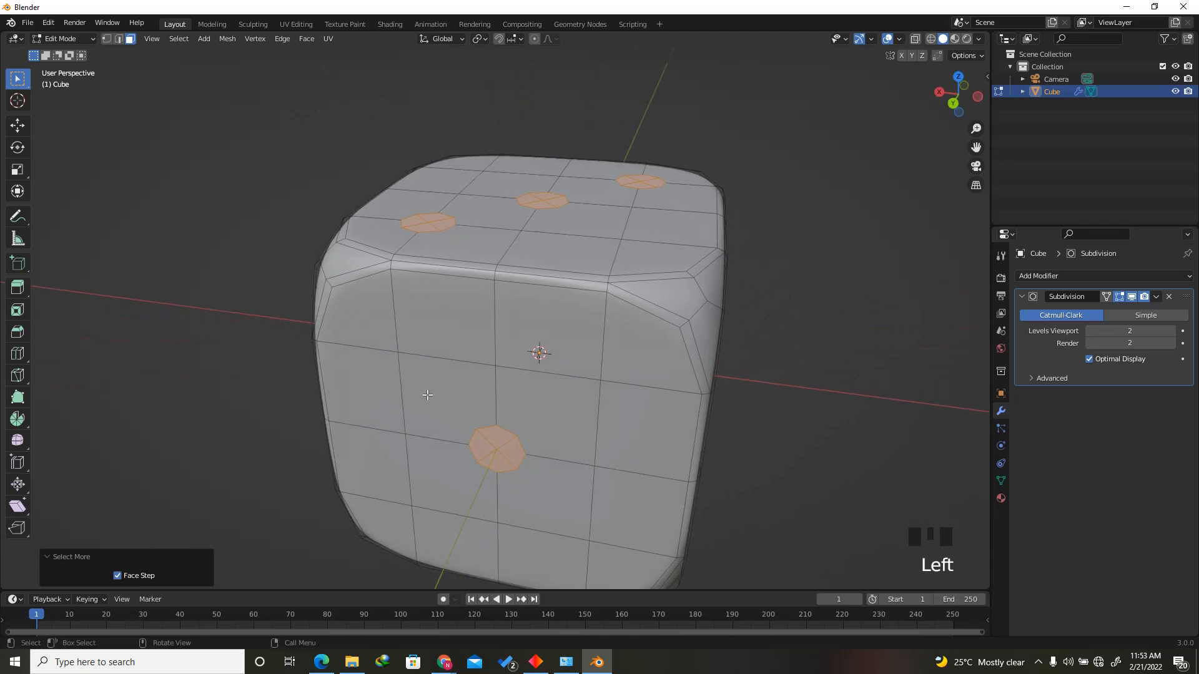
right_click(491, 368)
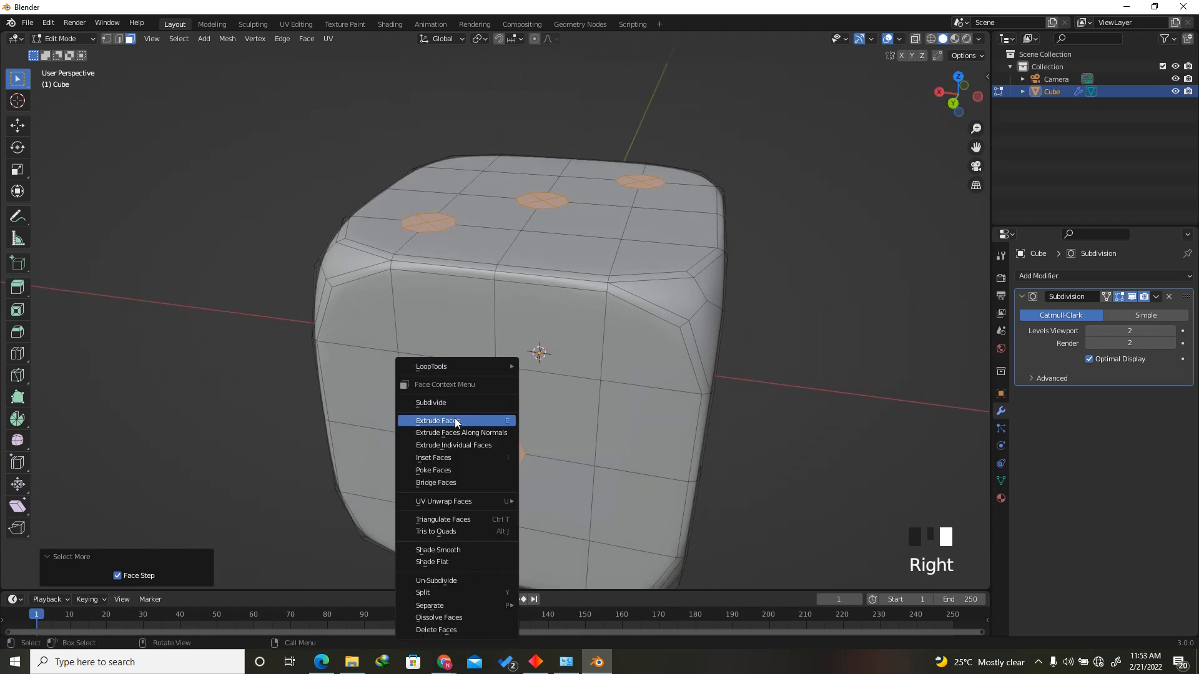
click(462, 433)
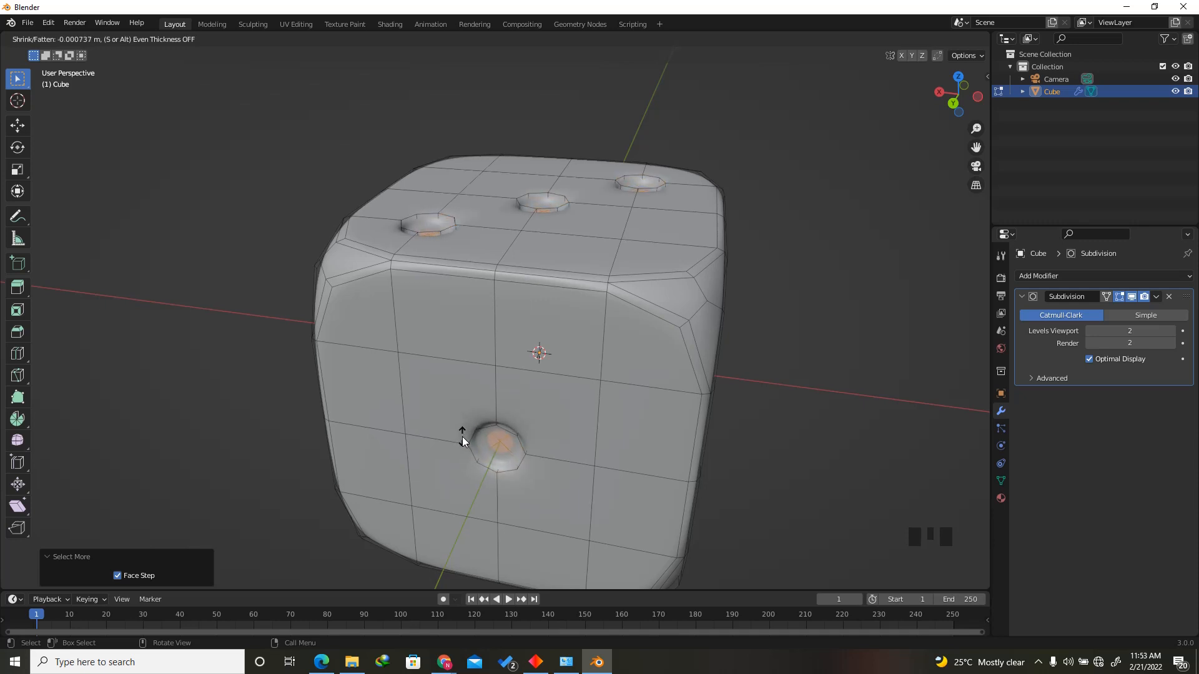
click(462, 436)
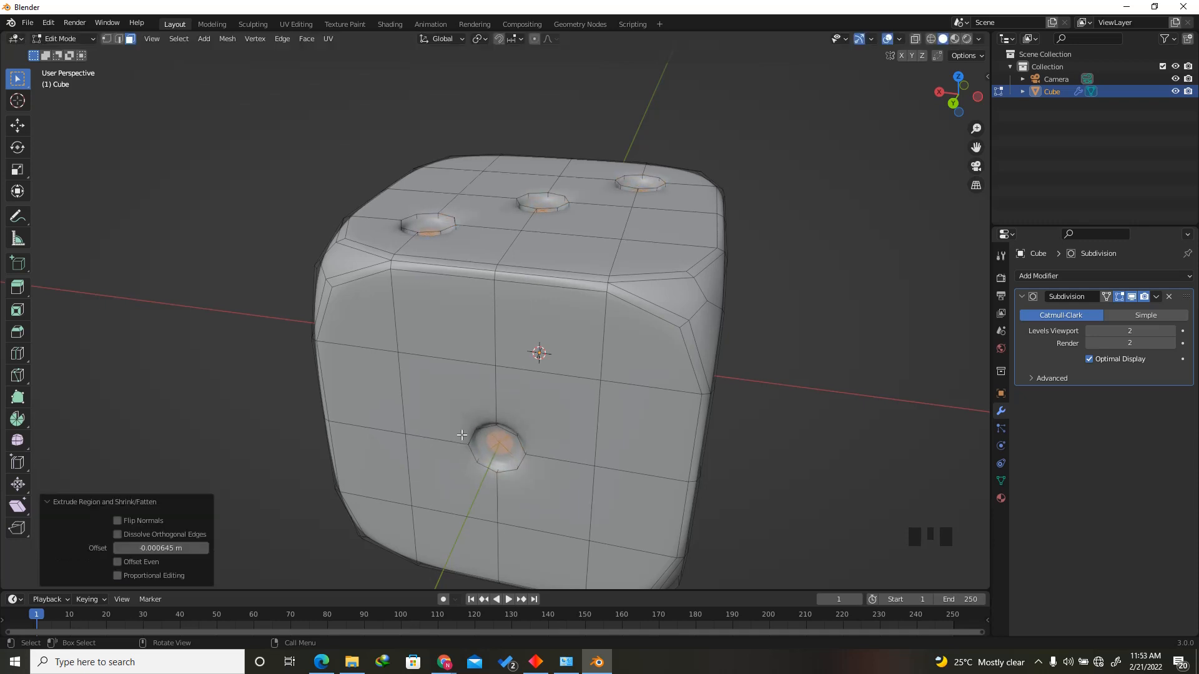
Hide the Subdivision modifier in the viewport and apply Shade Flat to the dice in Object Mode.
click(1130, 296)
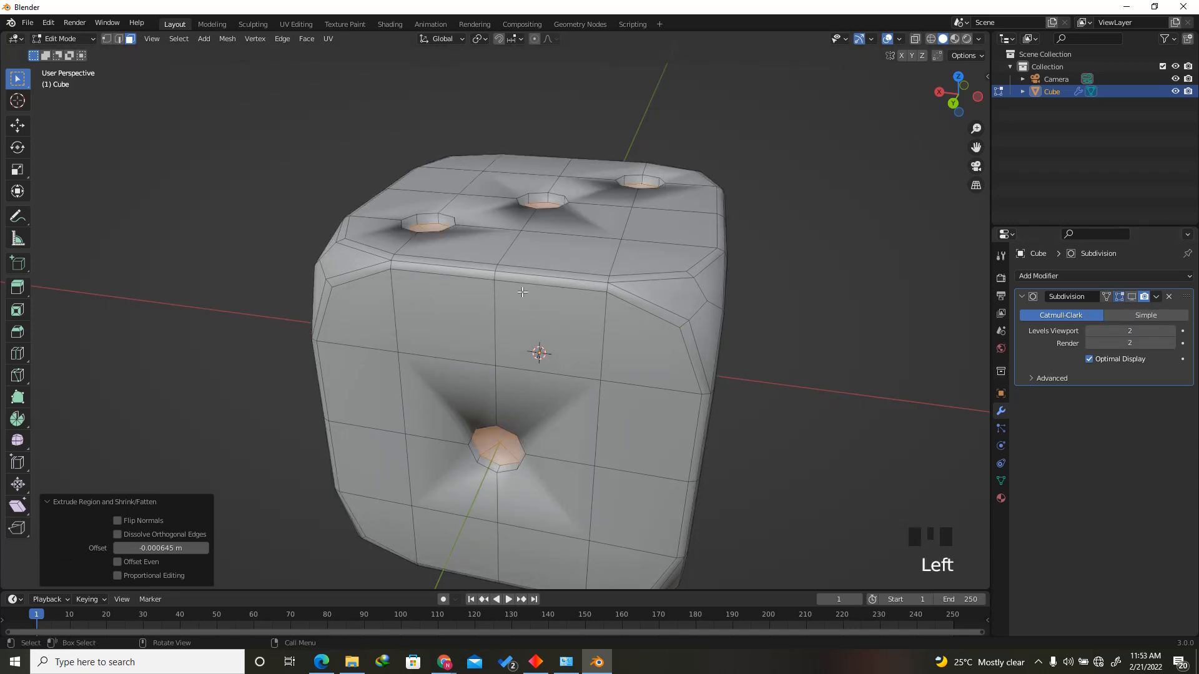
key(Tab)
right_click(500, 264)
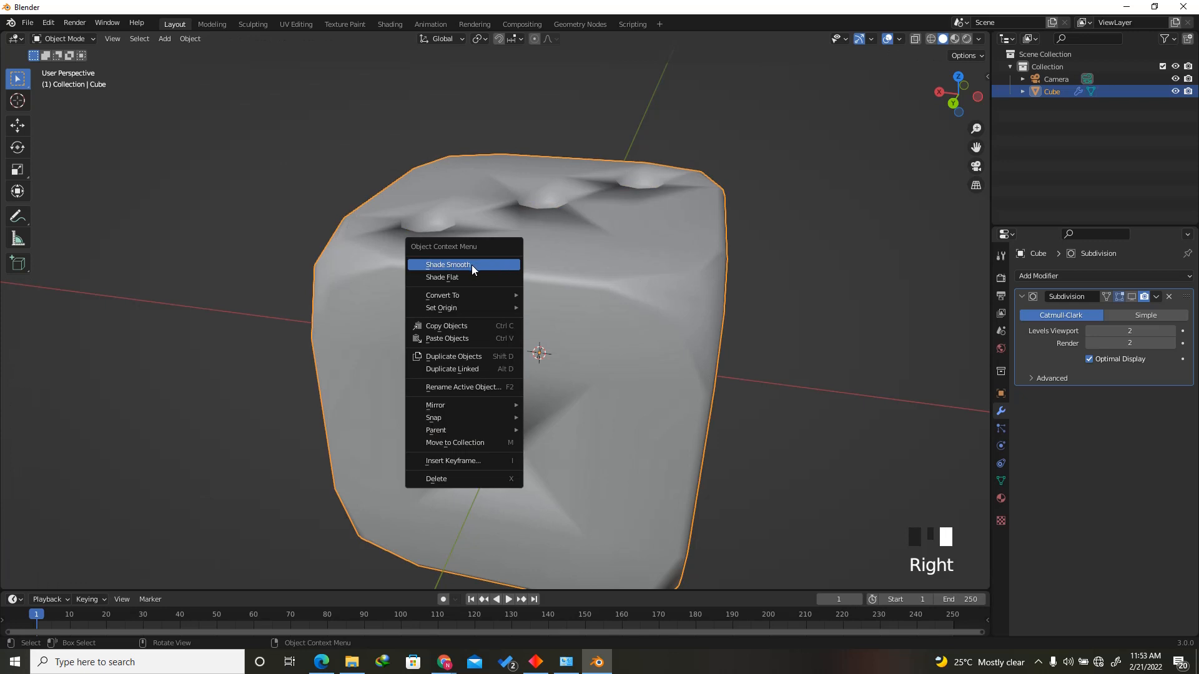
click(445, 272)
In Edit Mode, use Shrink/Fatten on the selected pip floors with an offset of about 0.000182 m.
drag(937, 114, 827, 281)
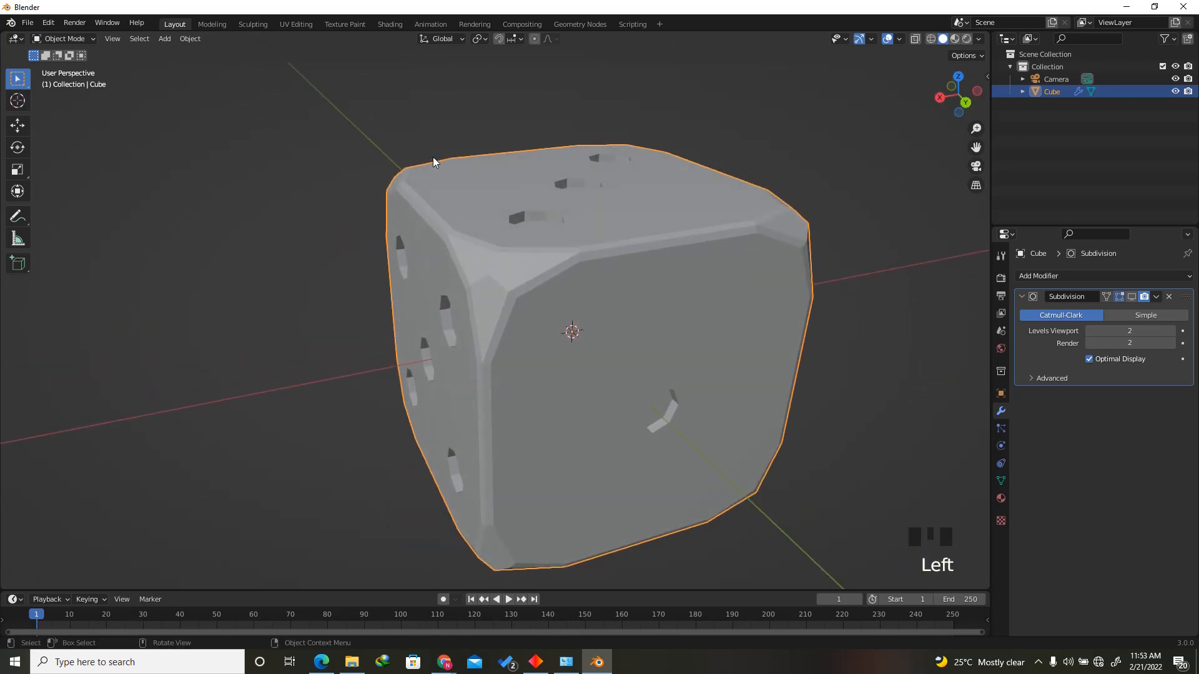
key(Tab)
drag(955, 97, 890, 78)
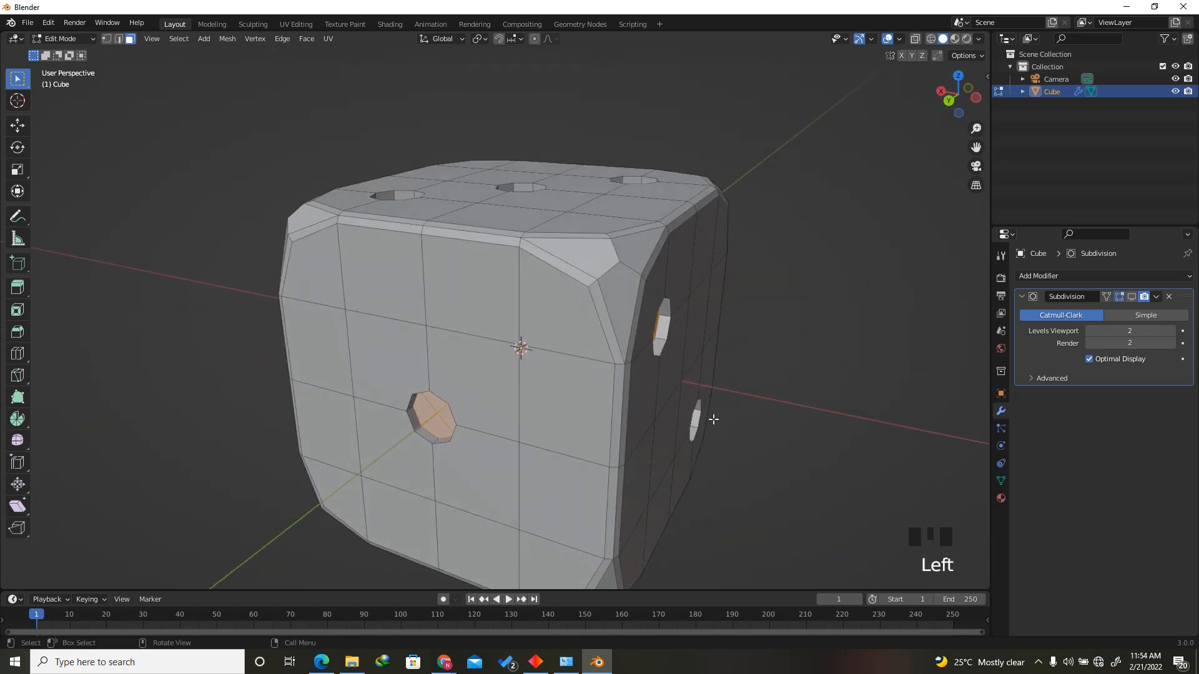
key(alt+s)
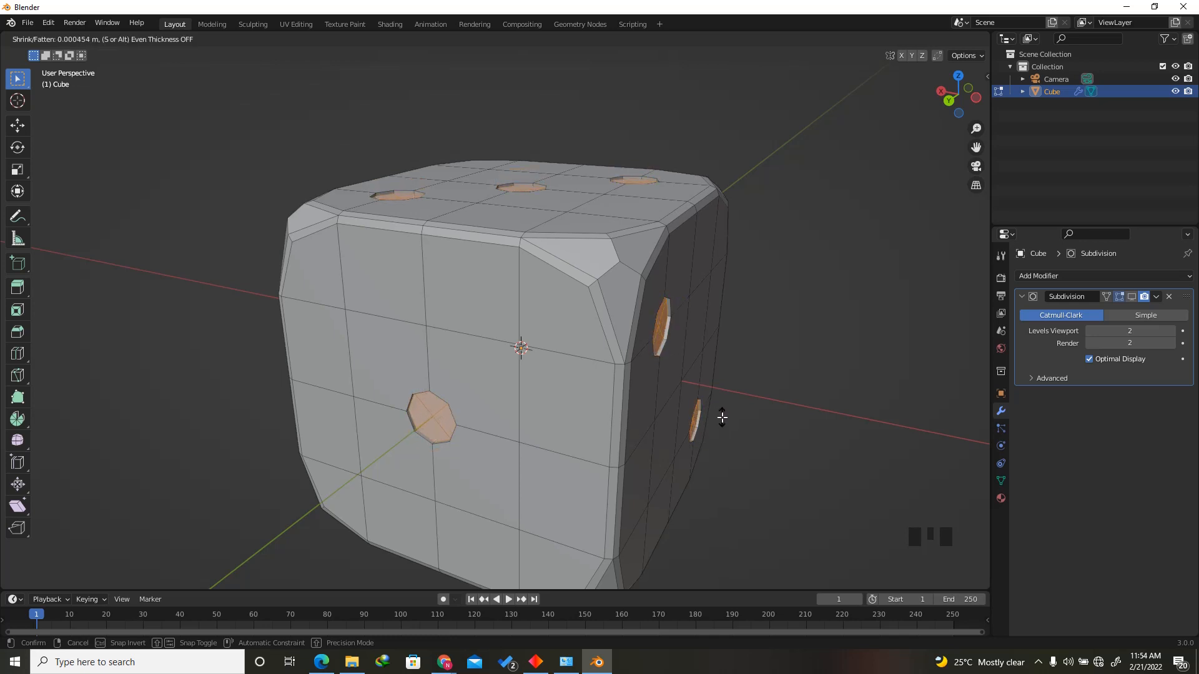
click(725, 419)
Set the pivot point to Individual Origins and scale the selected pip floors to about 0.780.
drag(955, 93, 899, 108)
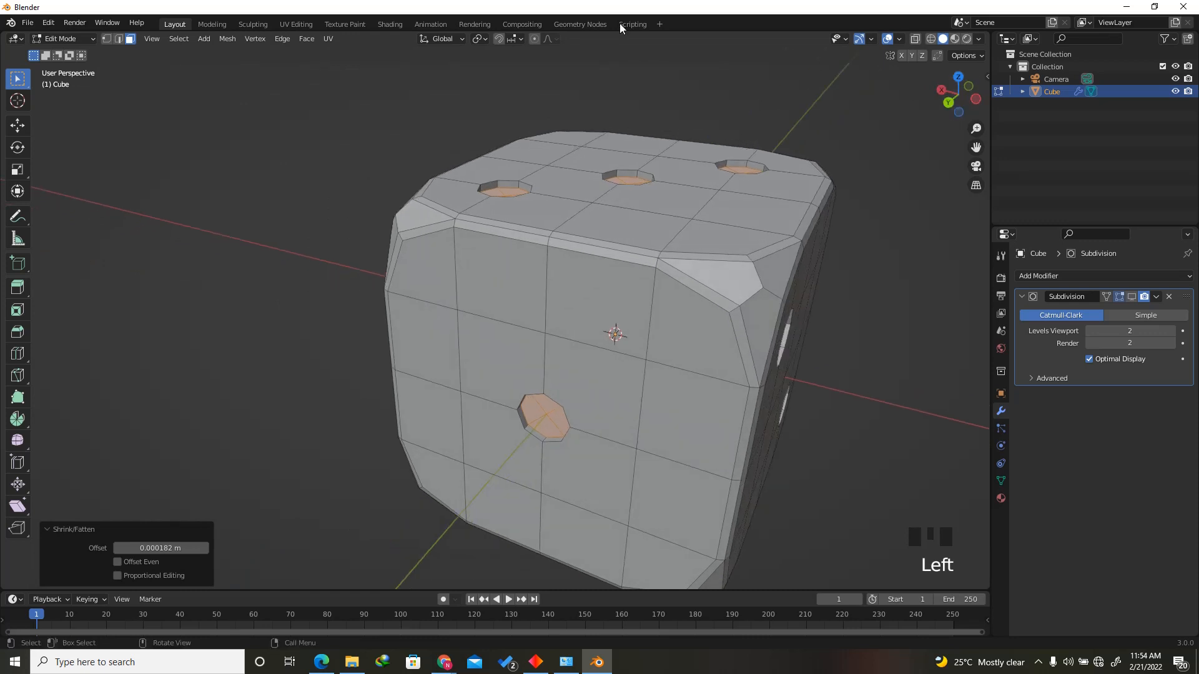
click(482, 36)
click(495, 80)
key(s)
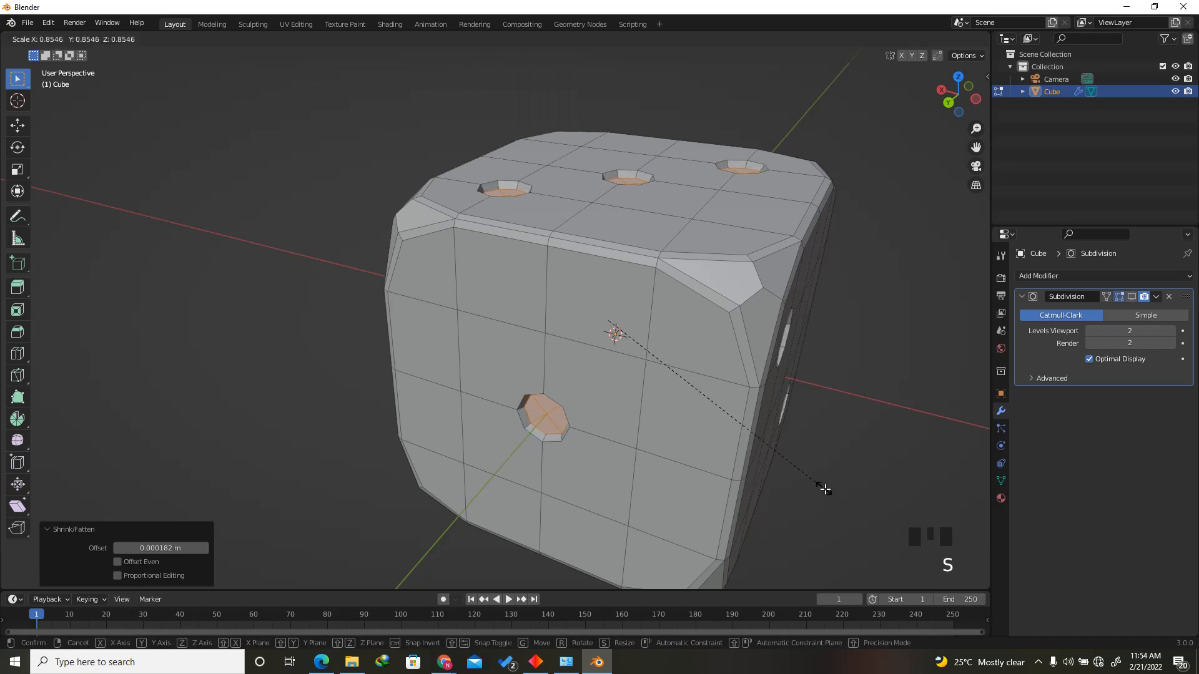
click(808, 479)
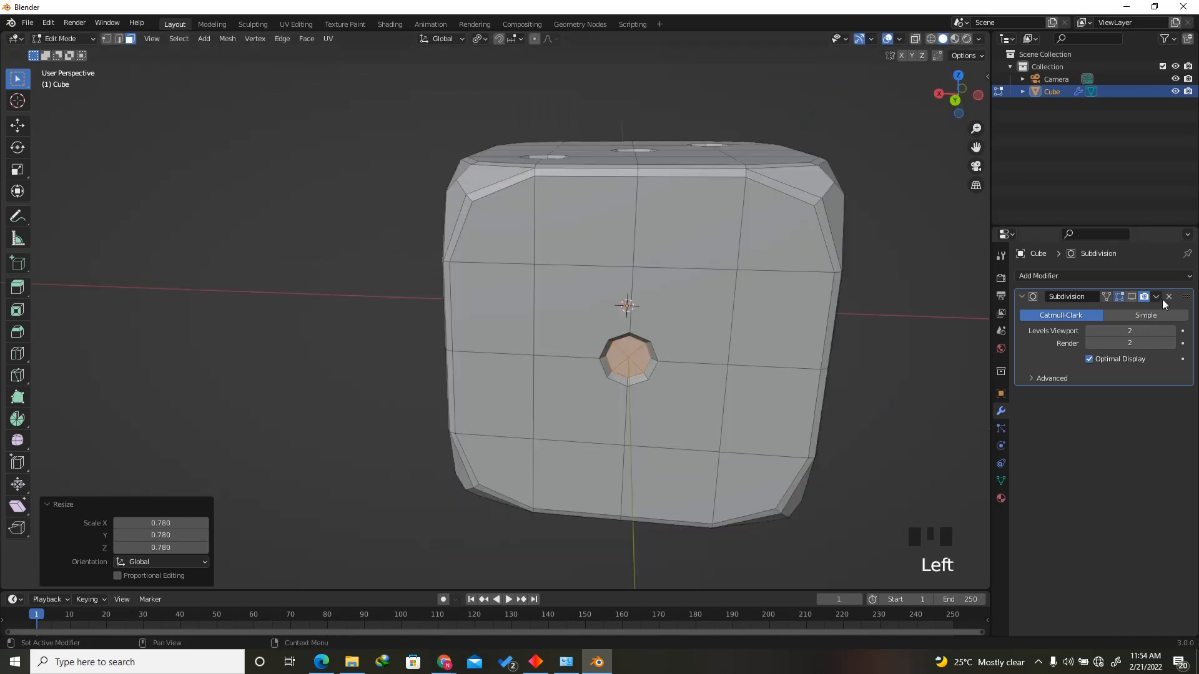
Show the Subdivision modifier in the viewport again, apply Shade Smooth to the dice and inspect it with the overlays hidden.
click(1133, 297)
drag(947, 92, 932, 73)
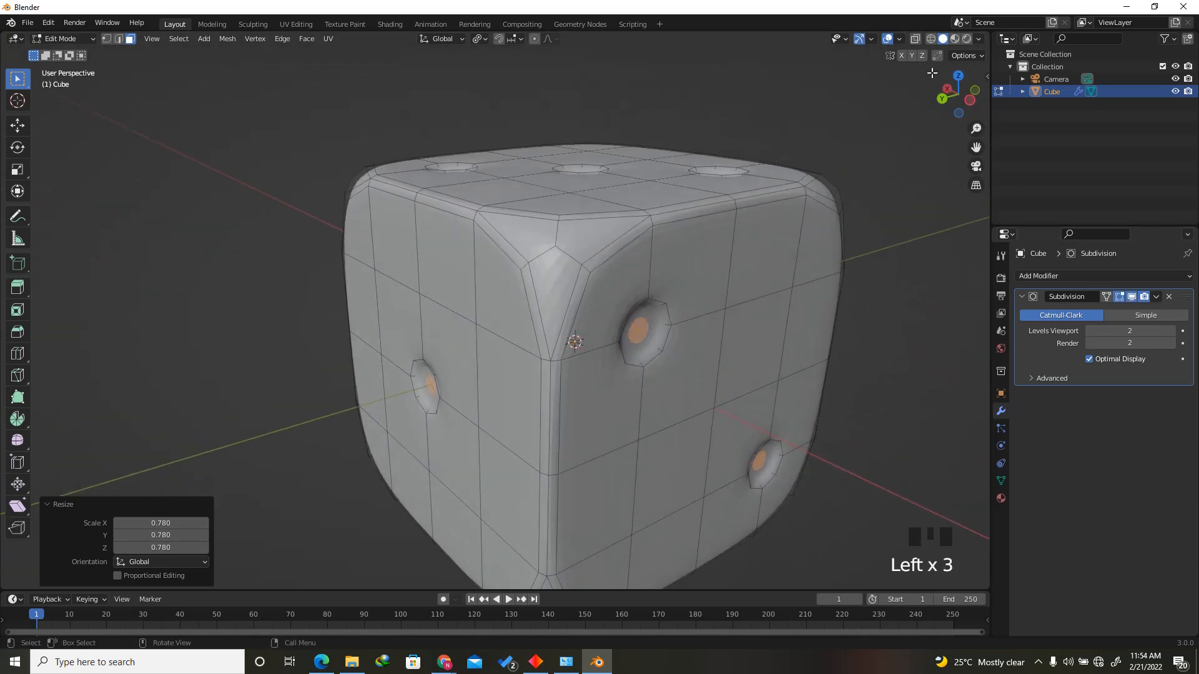
click(889, 39)
key(Tab)
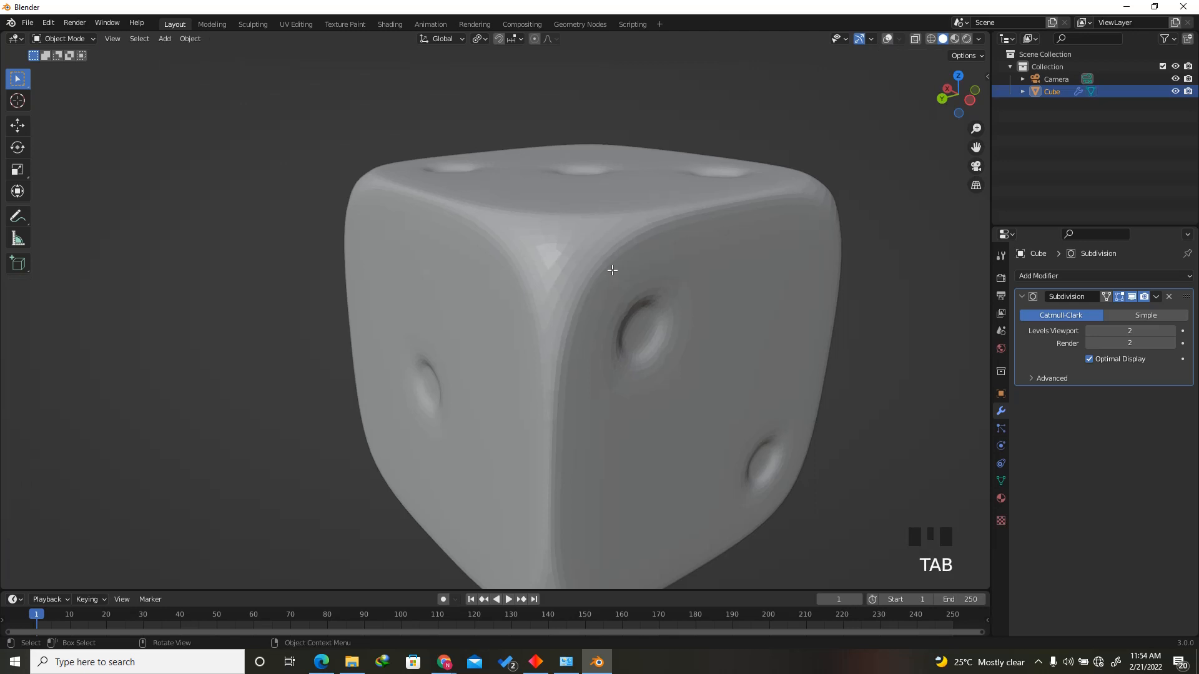
right_click(549, 239)
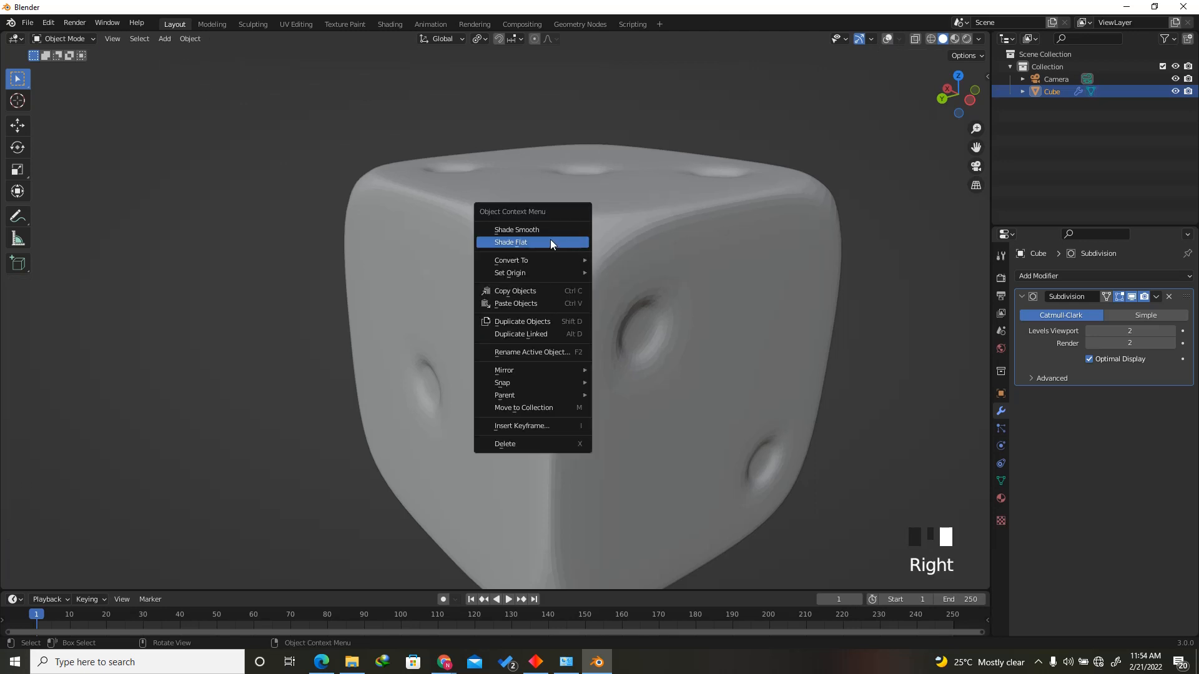
click(541, 230)
scroll(552, 234, down, 1)
drag(953, 95, 796, 101)
click(887, 40)
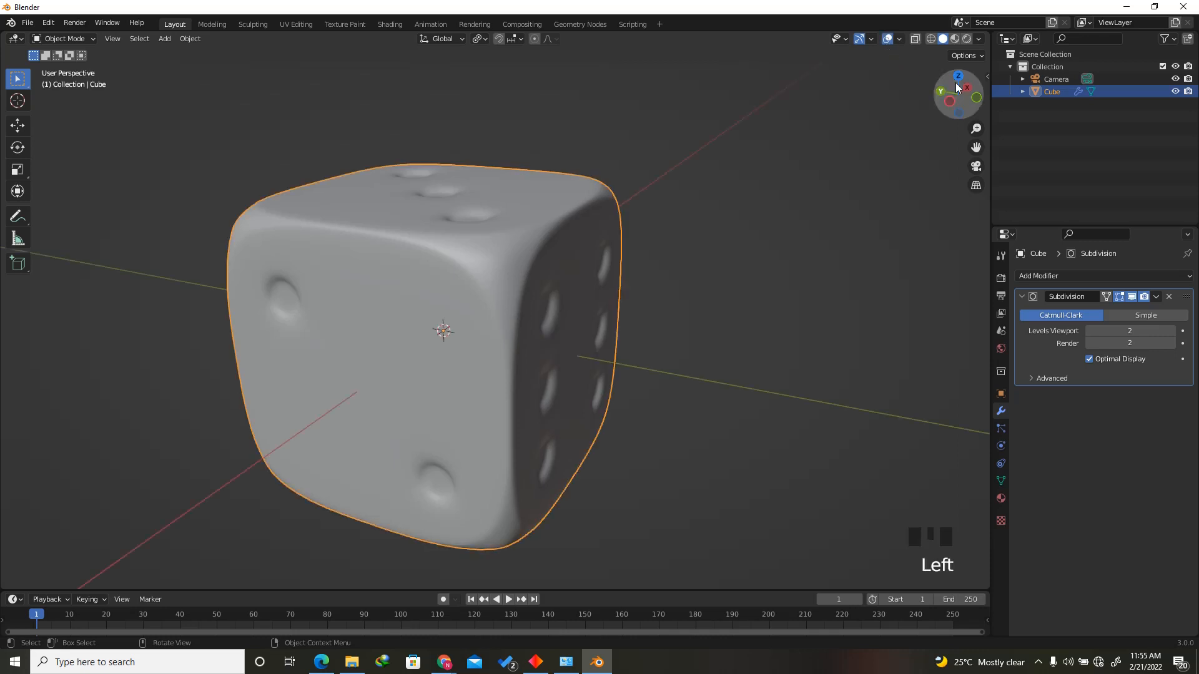
drag(955, 83, 935, 99)
In Edit Mode with the Subdivision display off, grow the selection from the pip floors to include the pip walls.
key(Tab)
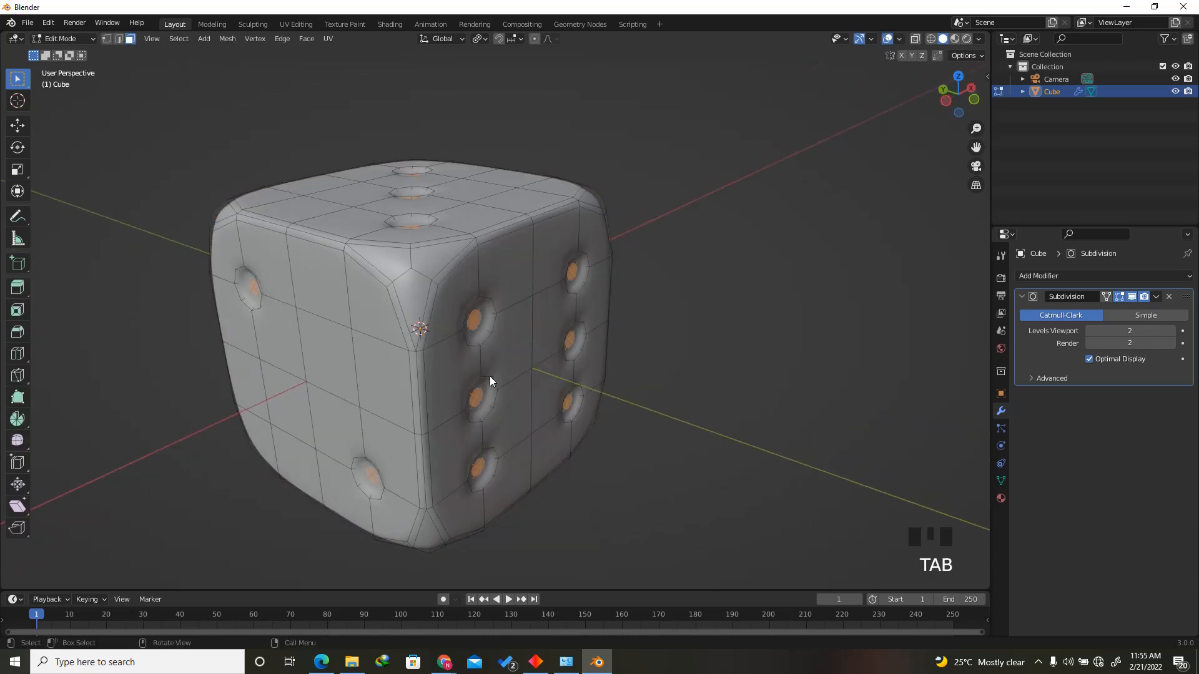
click(1132, 298)
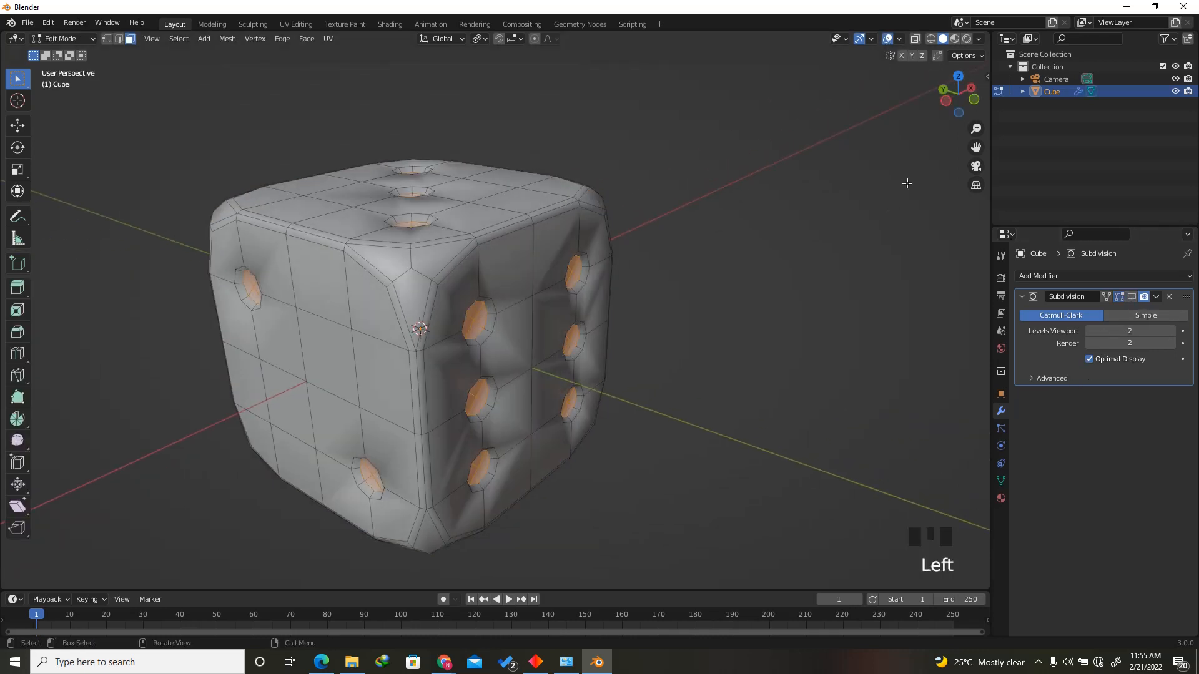
drag(958, 102, 954, 95)
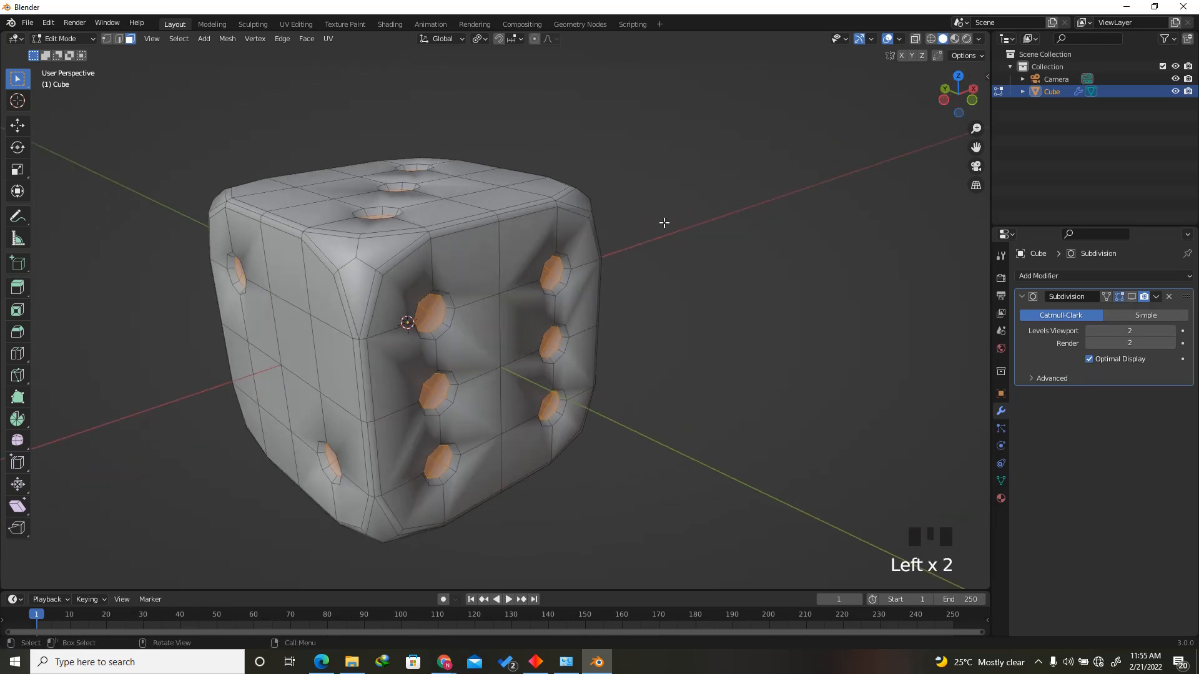
key(ctrl+KP_Add)
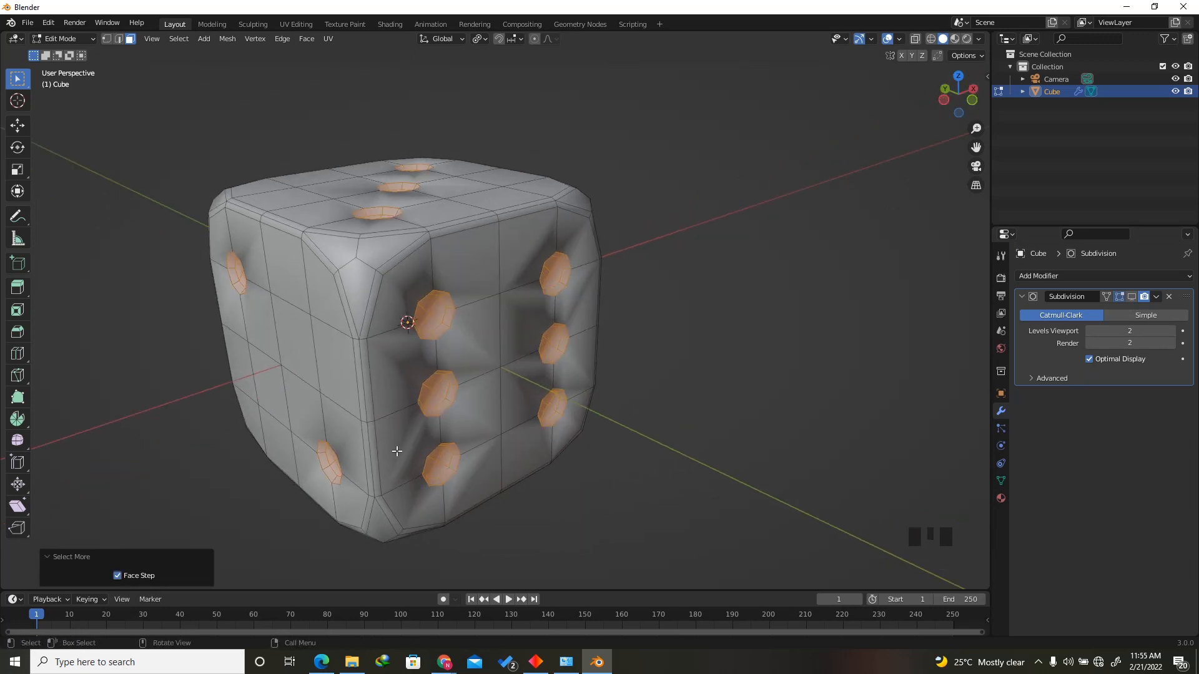
Add a second material slot with a new material and darken its base colour to near-black, value about 0.010.
click(1000, 499)
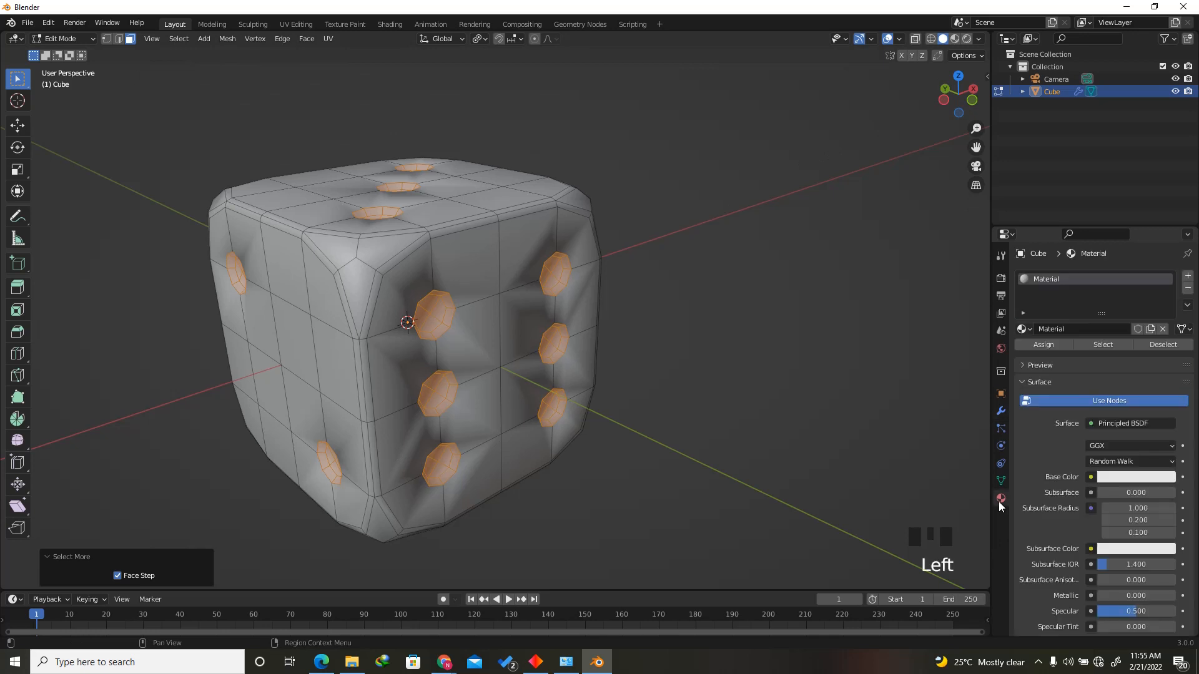
click(1187, 278)
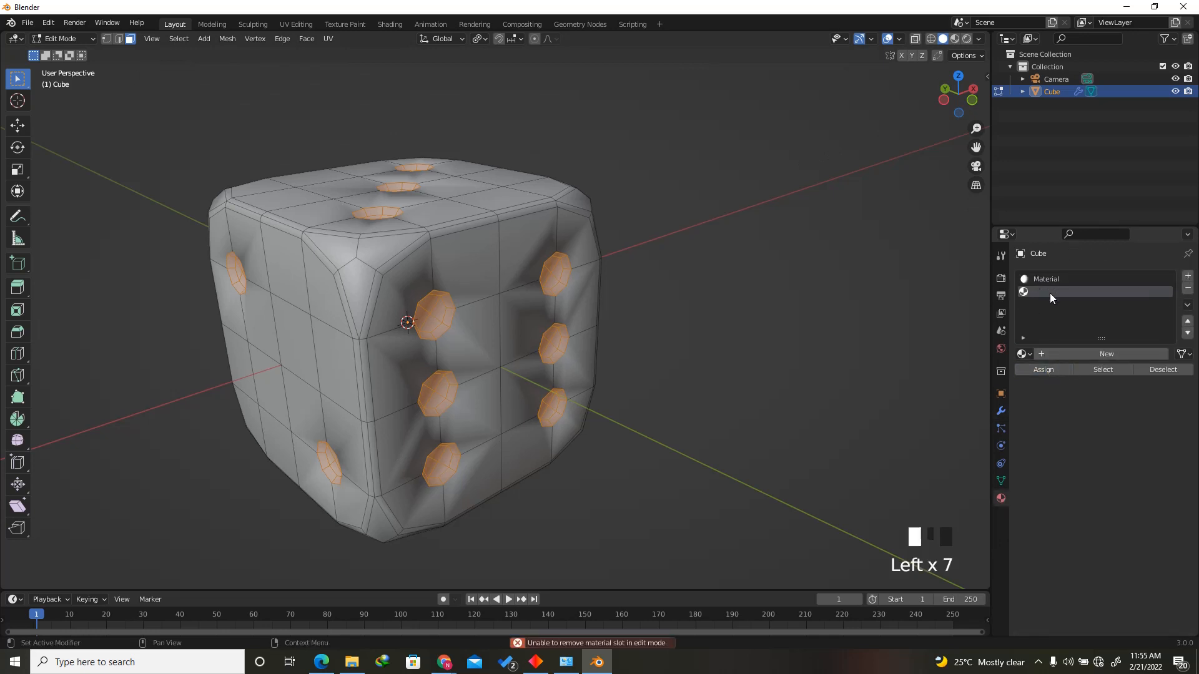
click(1099, 354)
click(1123, 504)
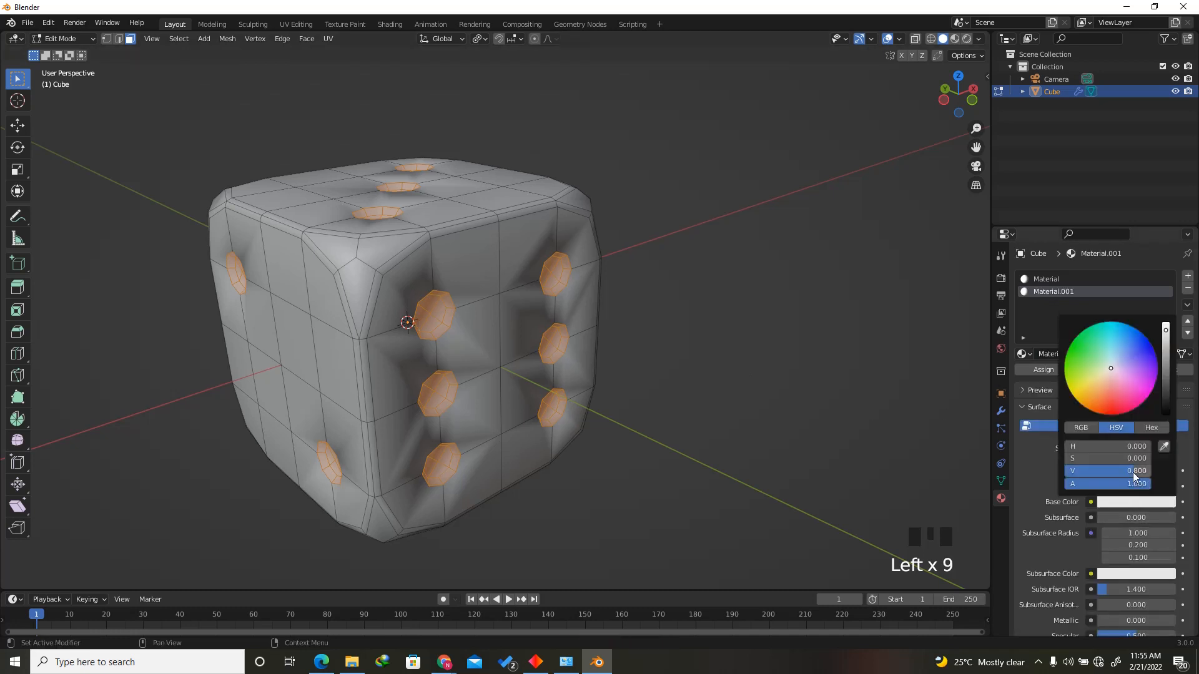
drag(1162, 340, 1171, 412)
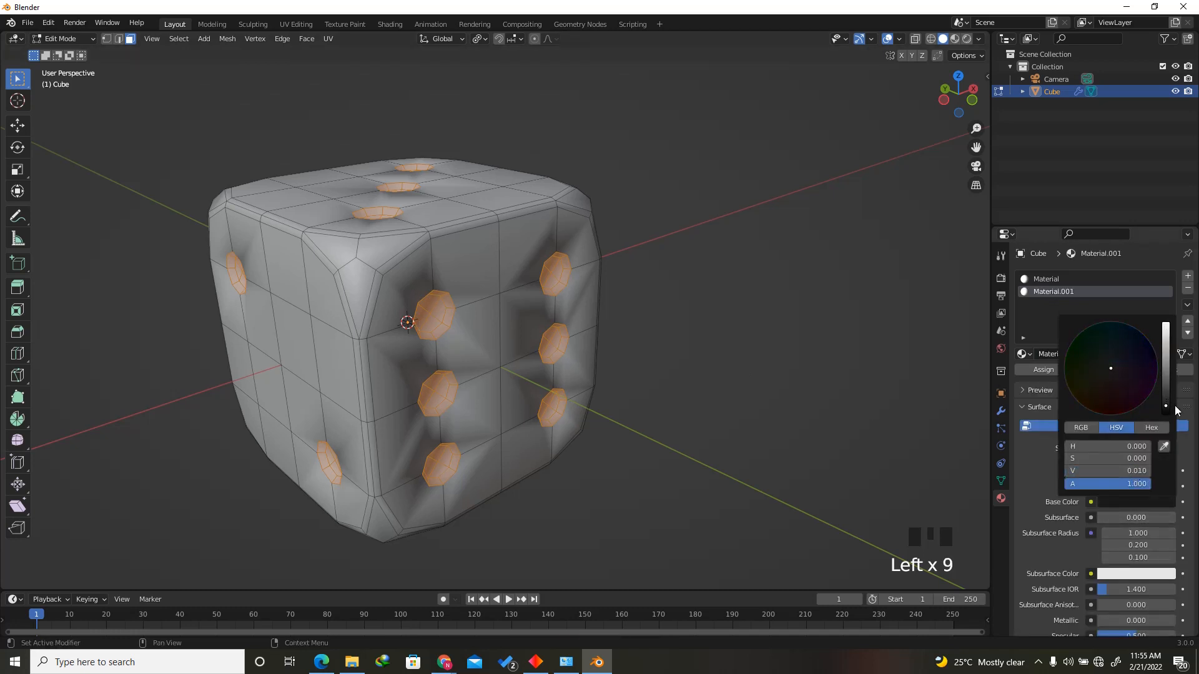
Lower the dark material's roughness to nearly zero and assign the material to the selected pip faces.
scroll(1123, 583, down, 3)
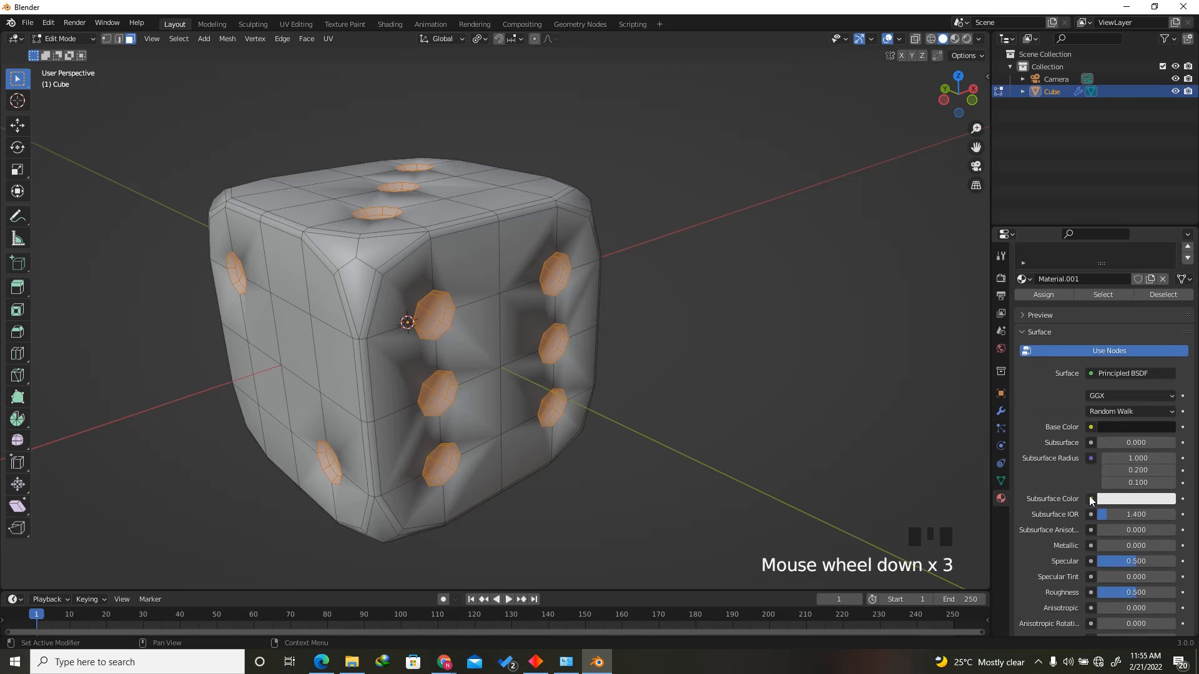
click(1132, 592)
drag(1131, 592, 1088, 592)
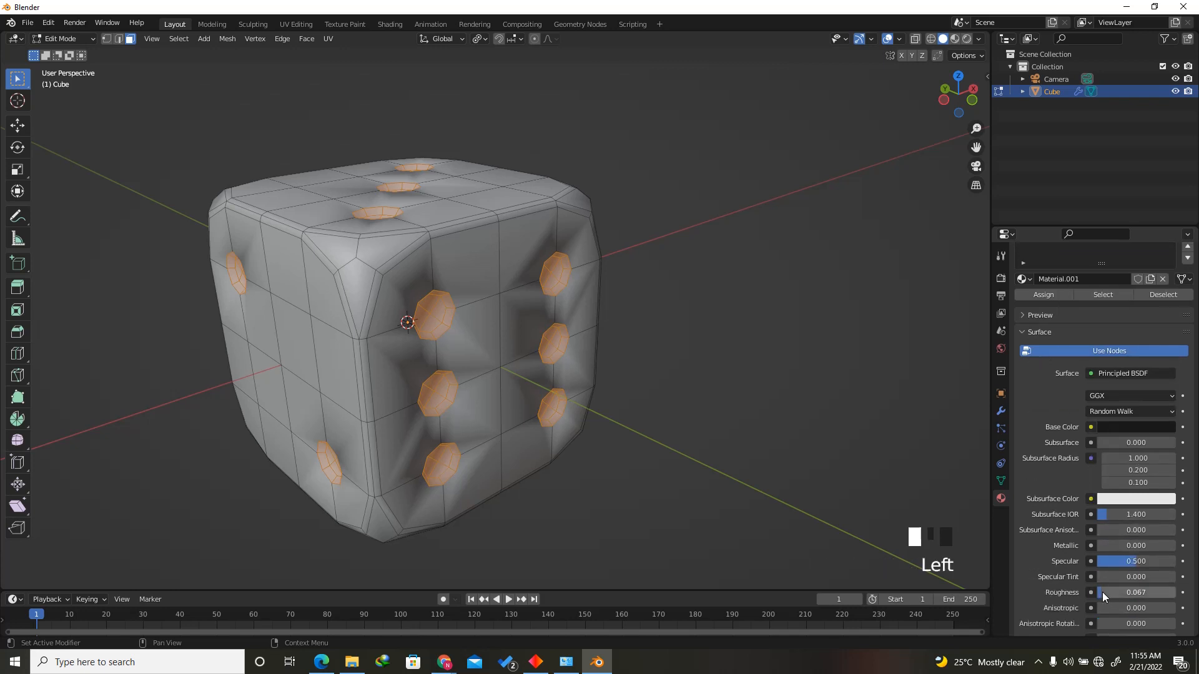
scroll(1065, 337, up, 3)
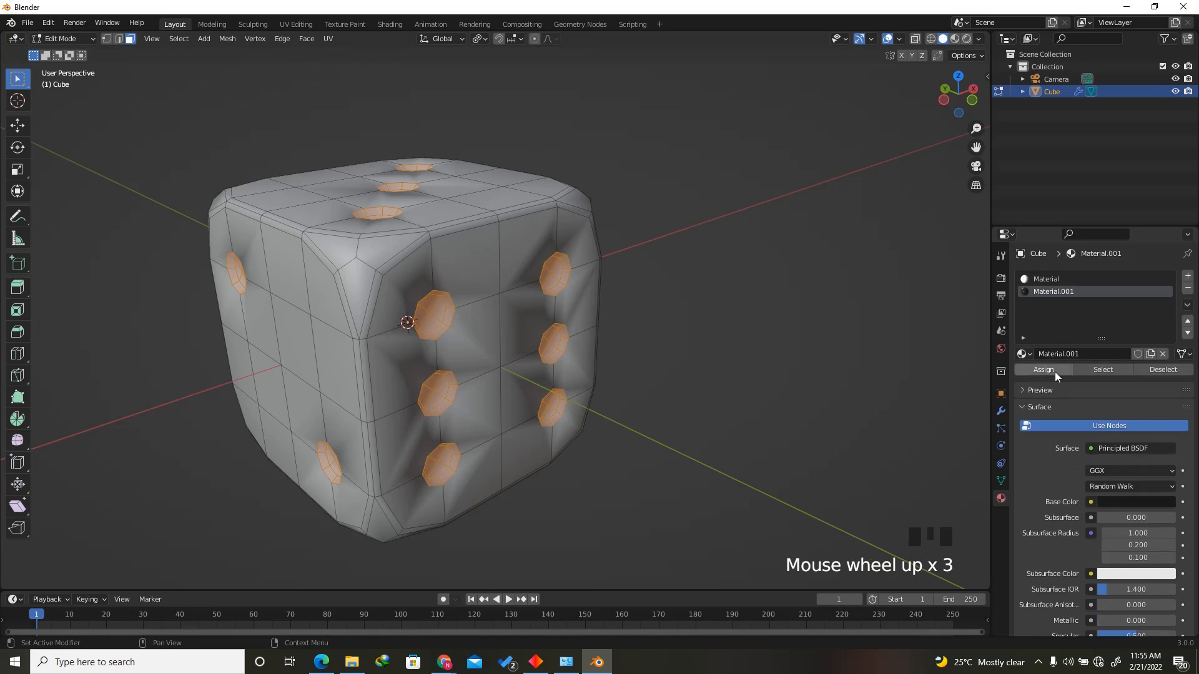
click(1056, 368)
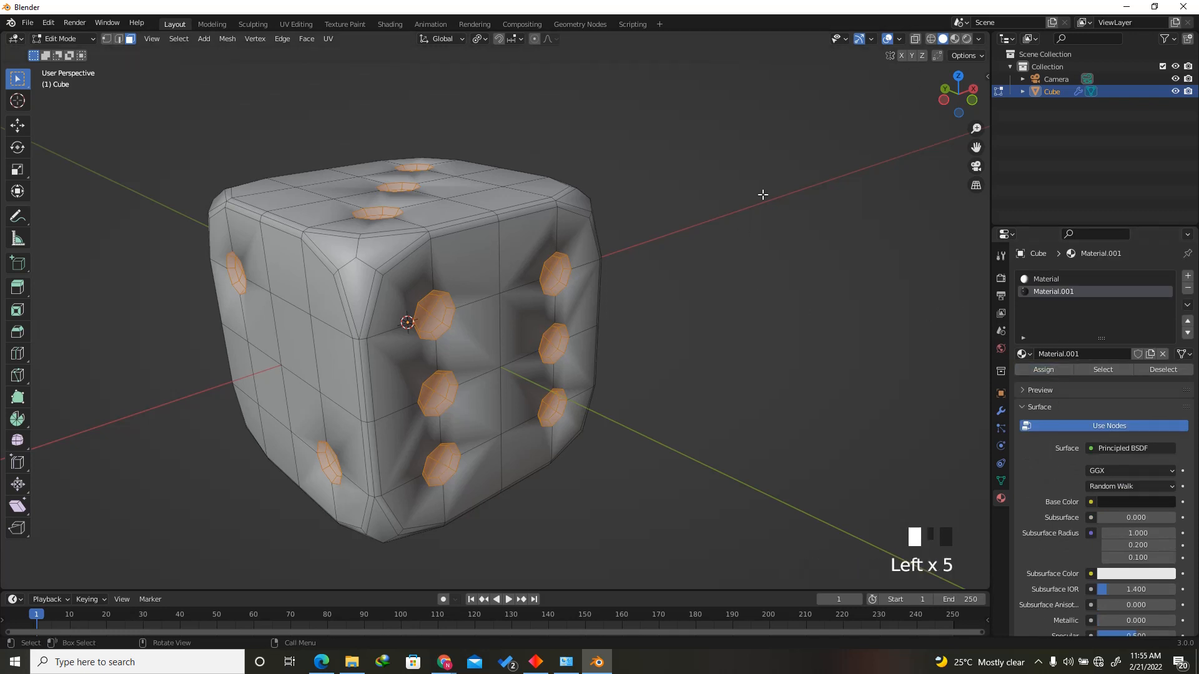
Show the dice in Object Mode with Material Preview shading and turn the Subdivision modifier's viewport display back on.
click(954, 40)
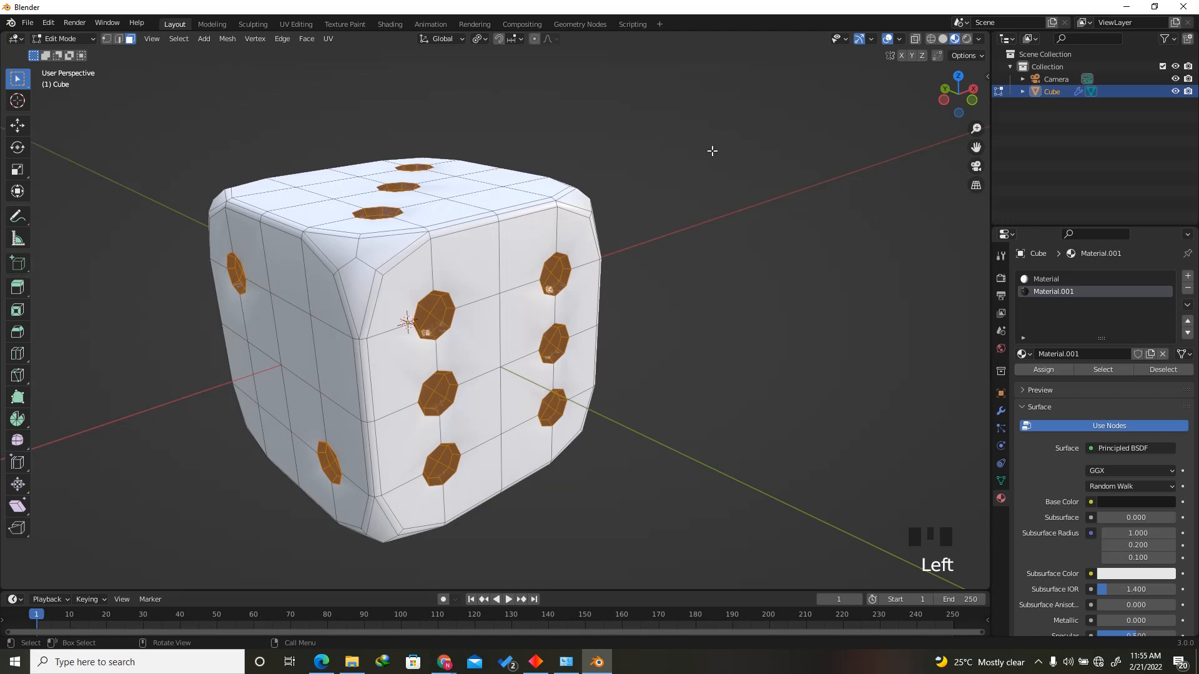
key(Tab)
drag(941, 95, 887, 88)
click(1001, 410)
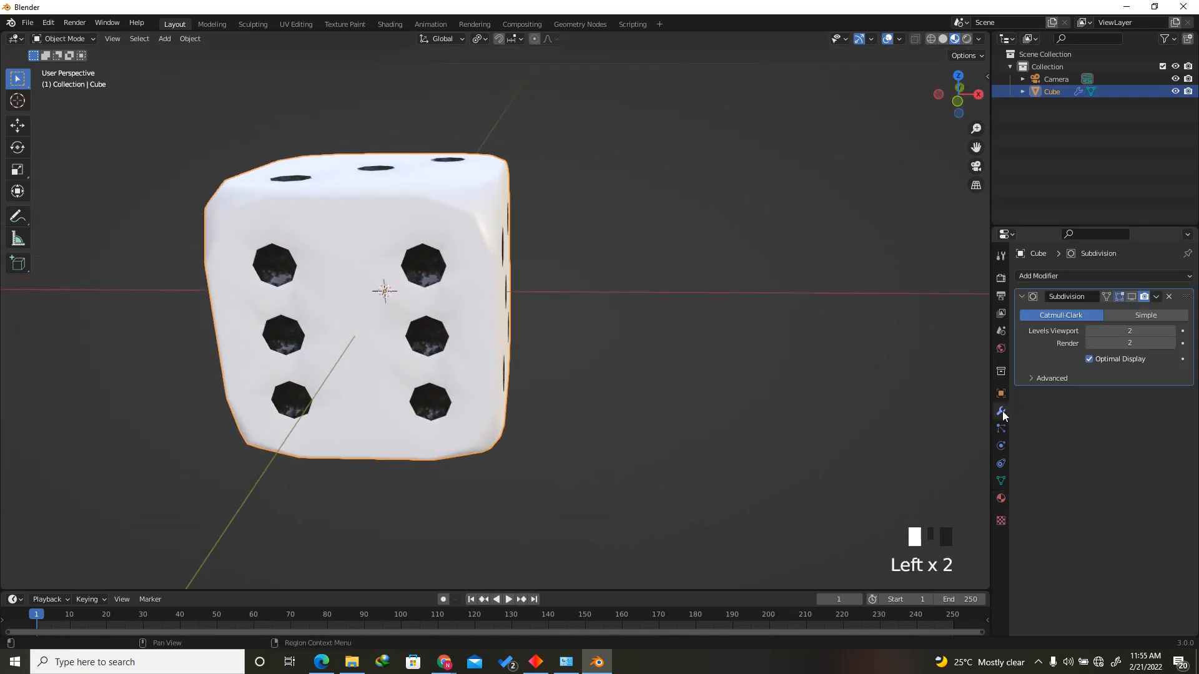
click(1132, 297)
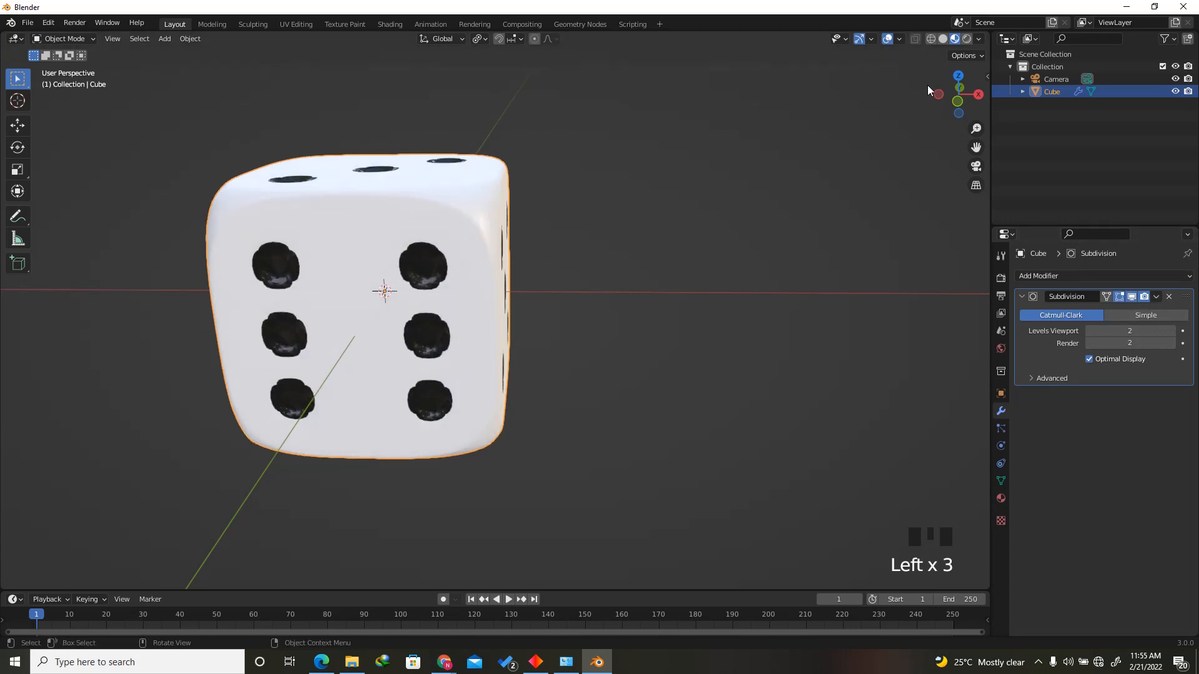
drag(933, 87, 478, 317)
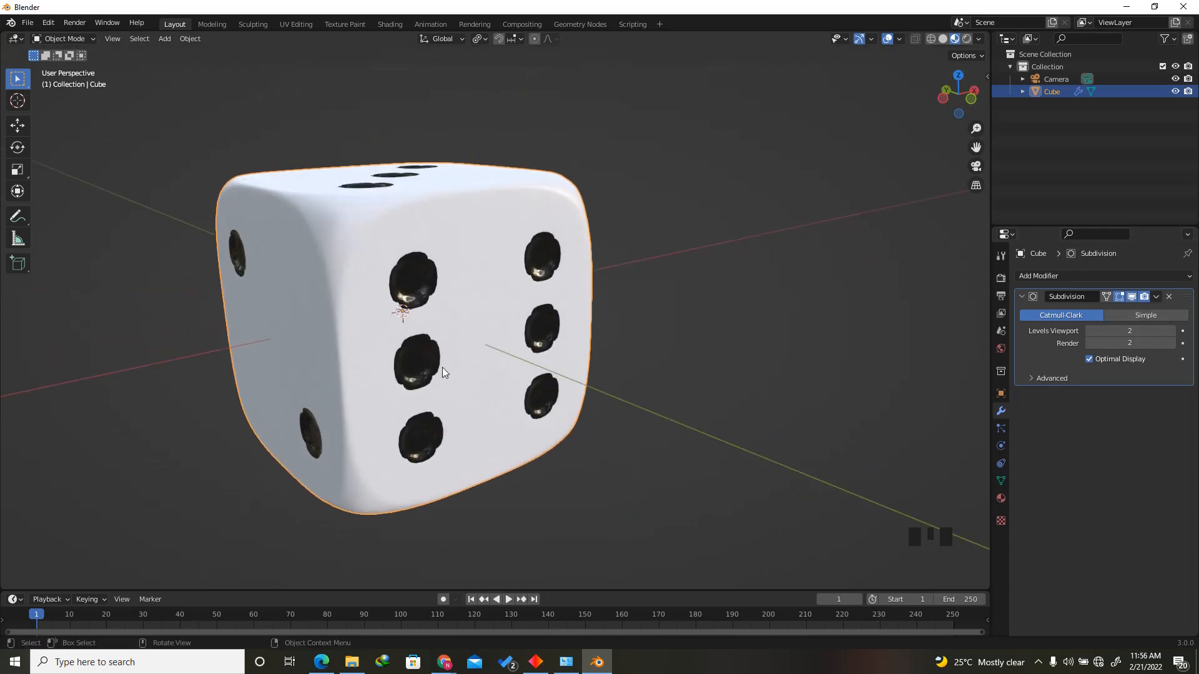
In edge select mode with Solid shading, select the full outer rim of the middle pip in the six-pip face's nearer column.
key(Tab)
key(KP_Decimal)
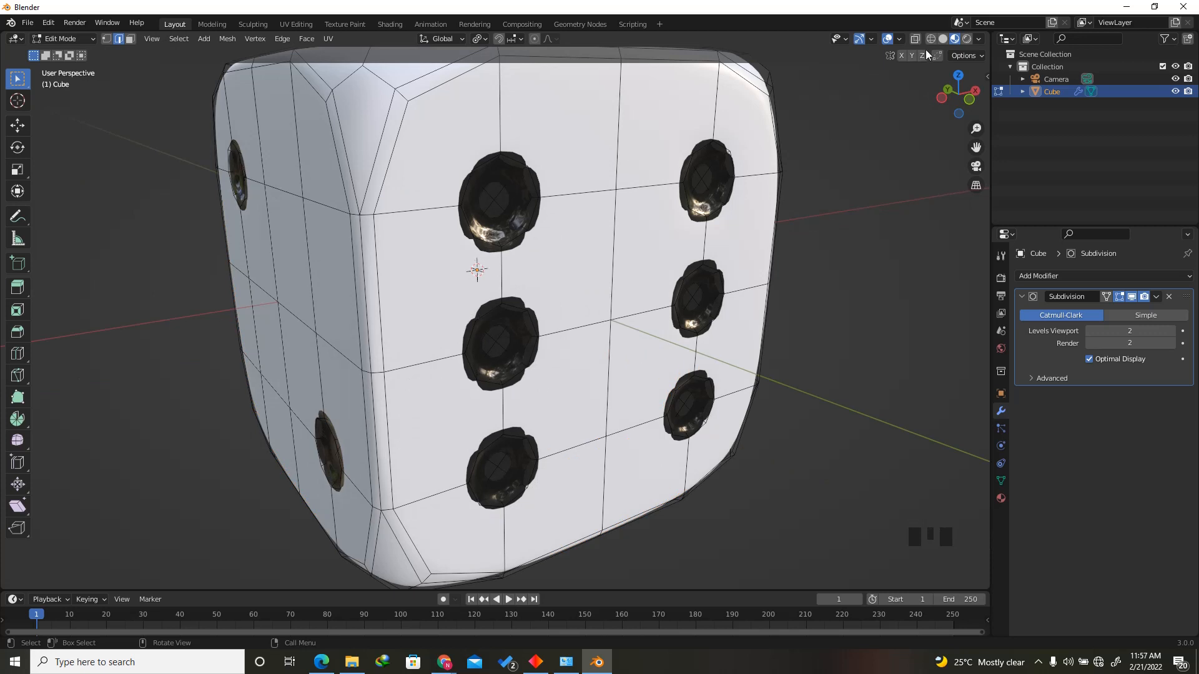
click(943, 39)
scroll(462, 349, up, 2)
click(441, 420)
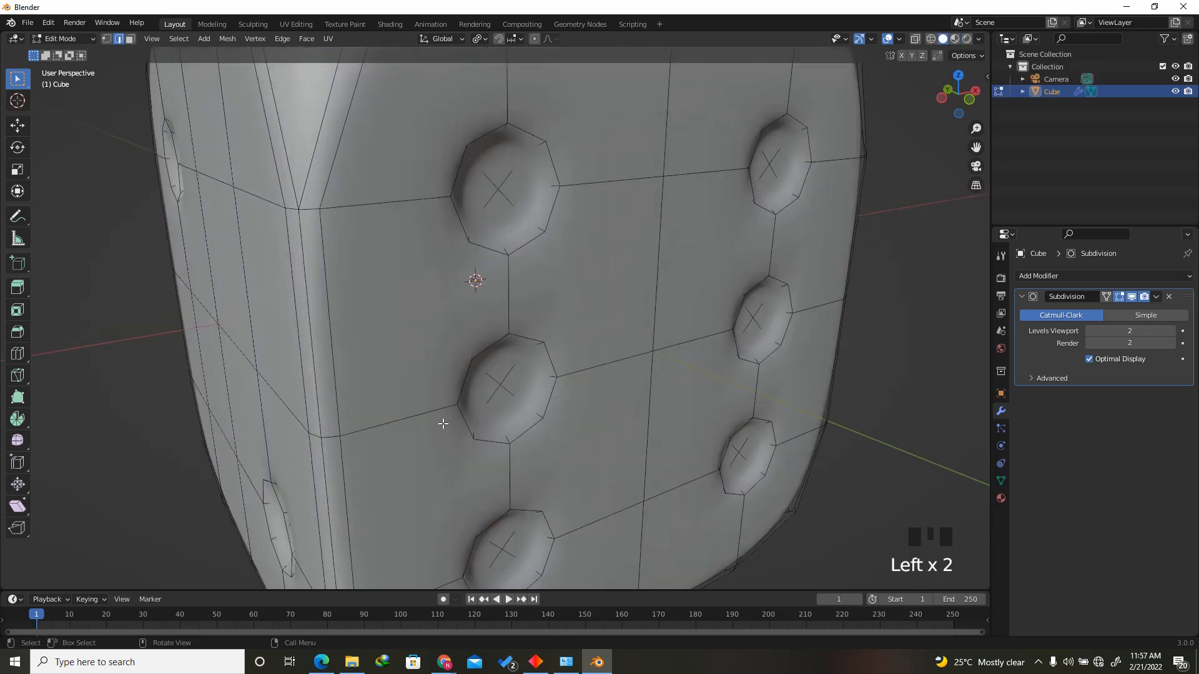
click(462, 382)
ctrl+click(555, 365)
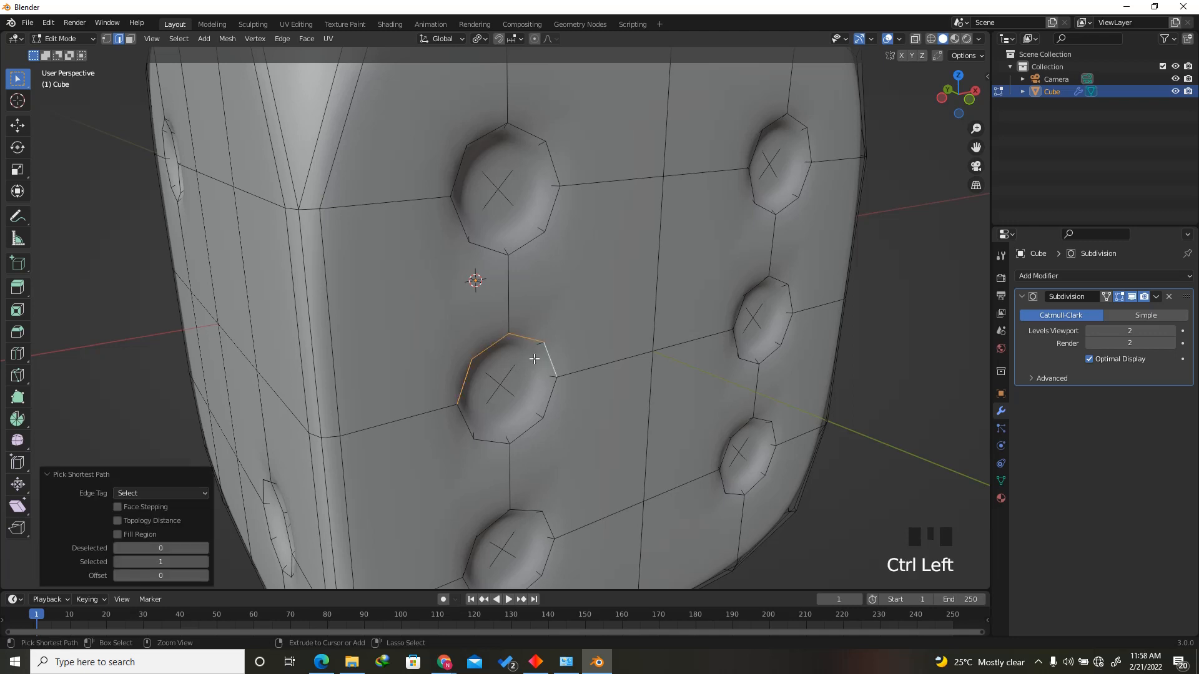
ctrl+click(467, 421)
ctrl+click(549, 403)
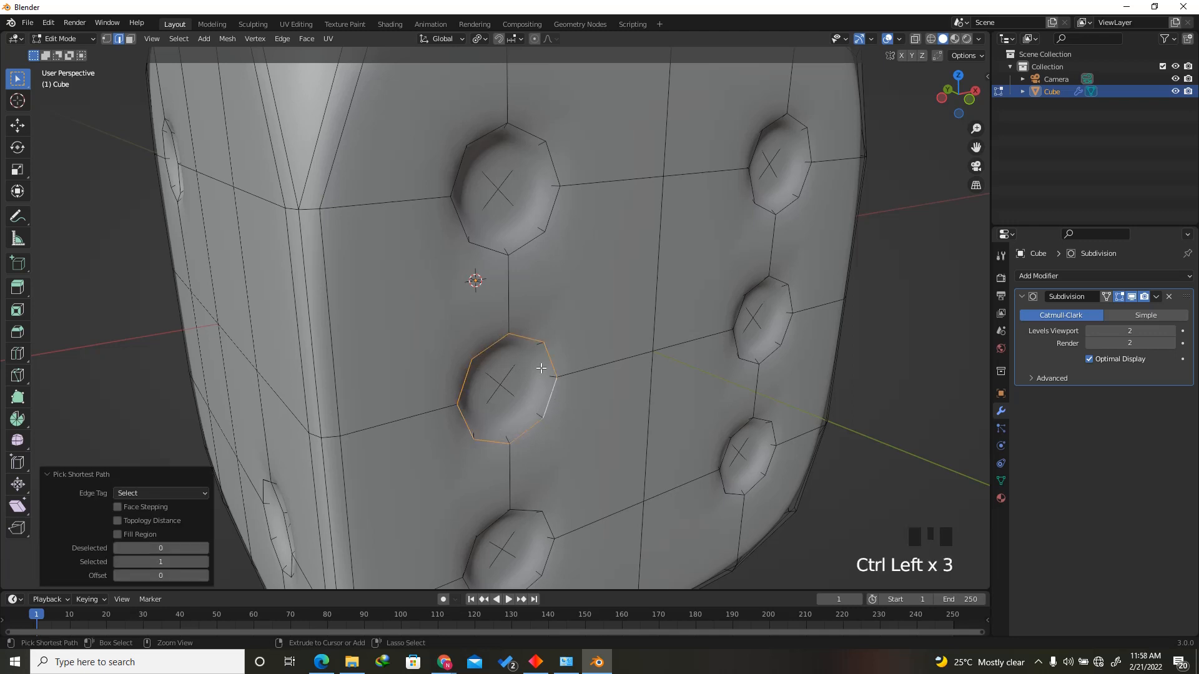
scroll(552, 303, up, 2)
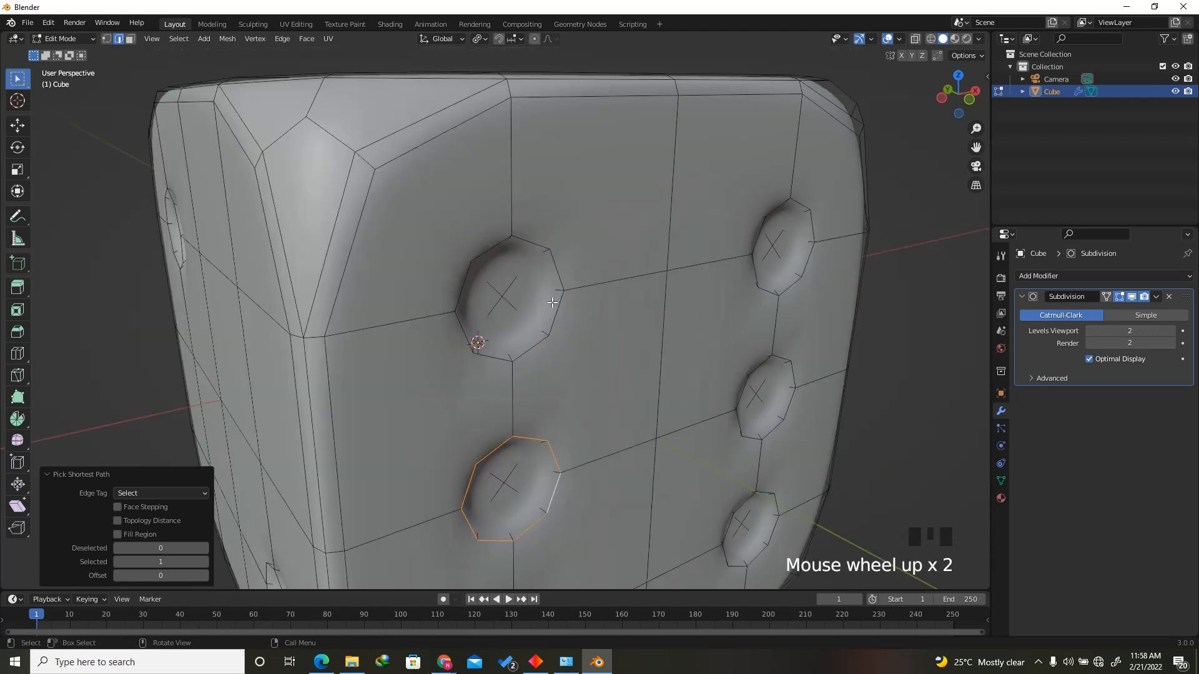
ctrl+click(466, 285)
key(z)
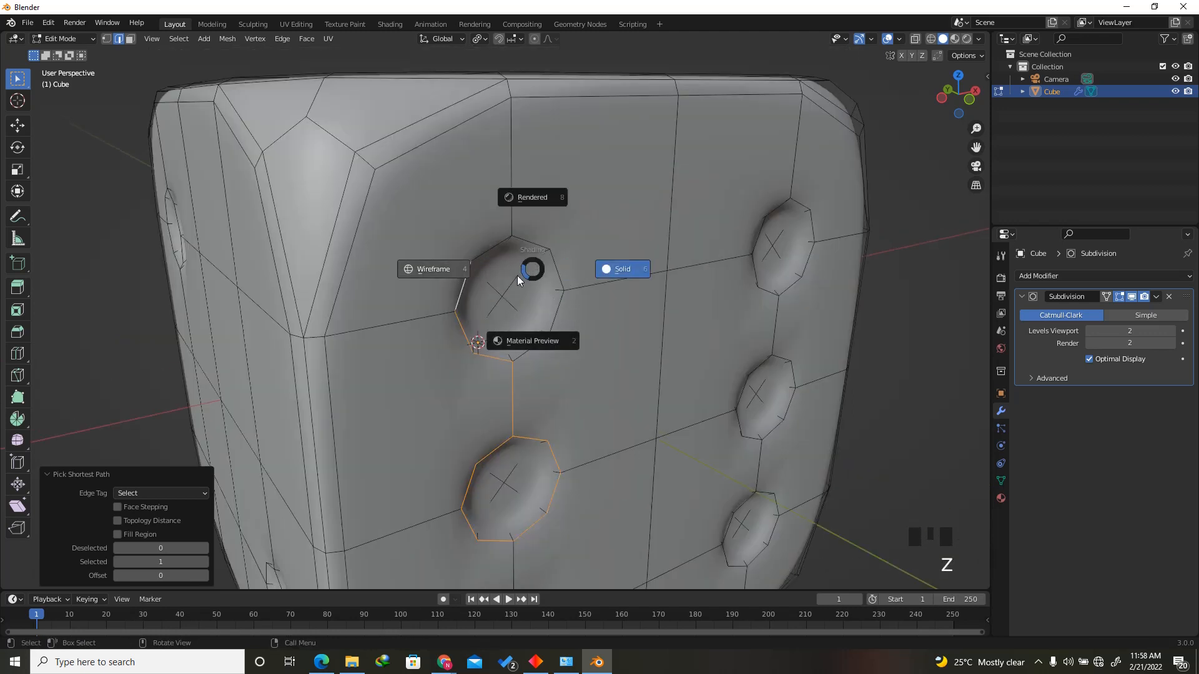
key(ctrl+z)
Add the full outer rim of the upper pip in the six-pip face's nearer column to the edge selection.
shift+click(459, 295)
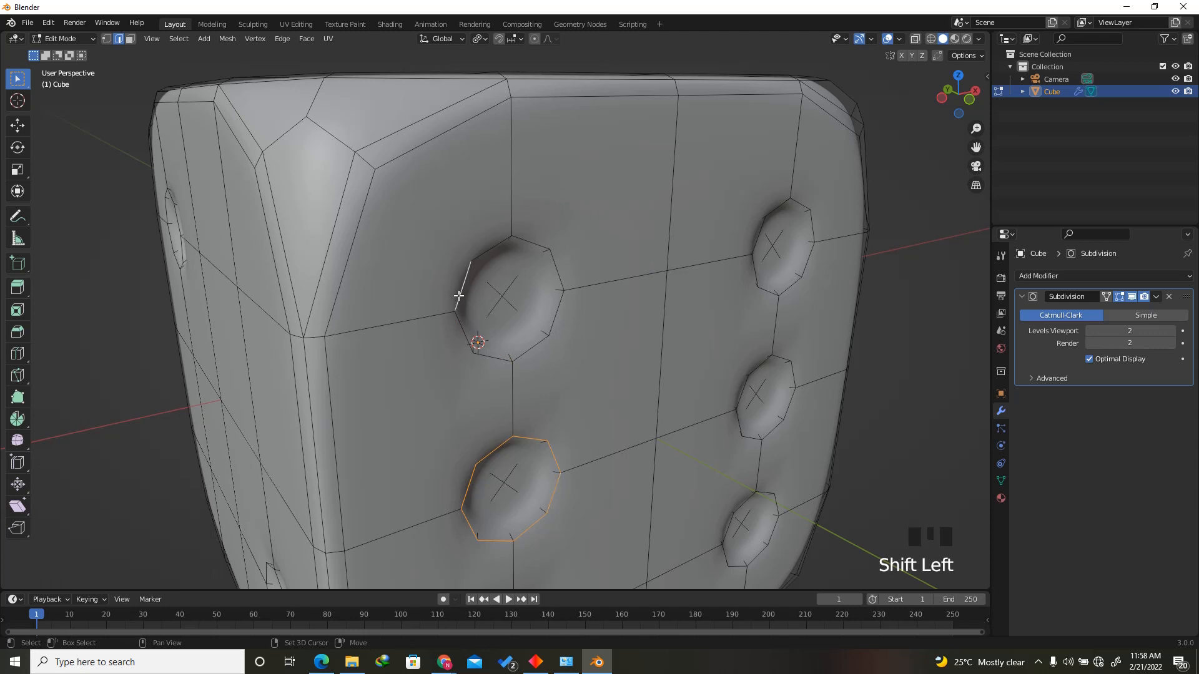
ctrl+click(556, 271)
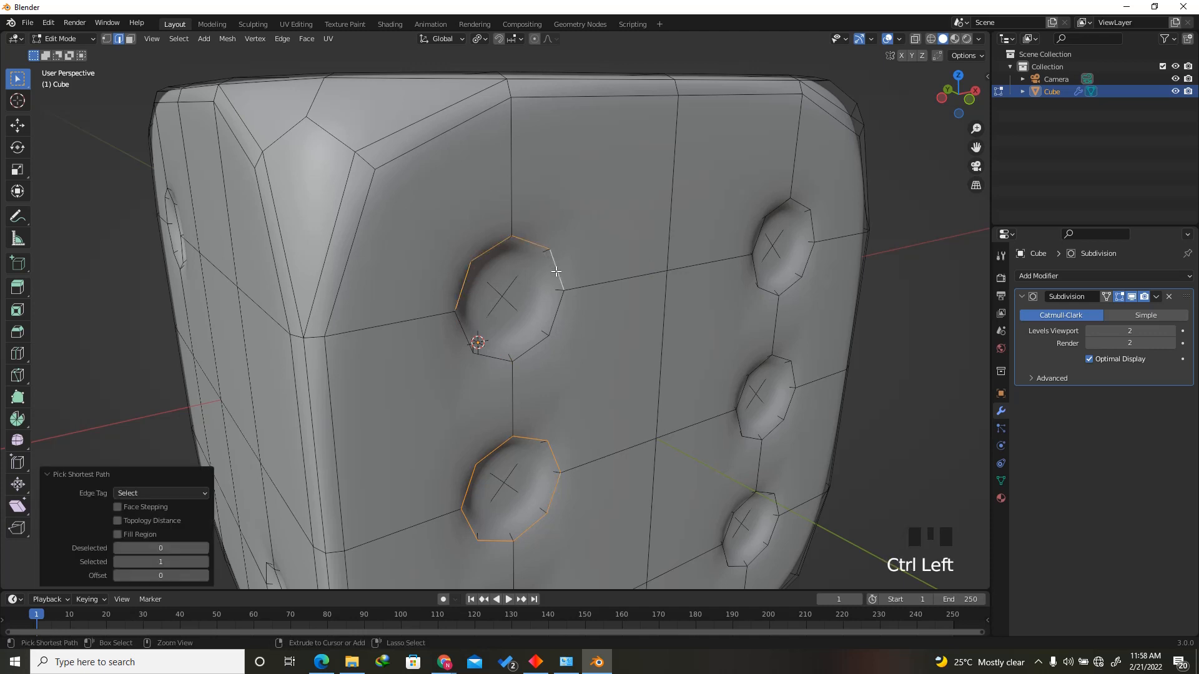
ctrl+click(531, 344)
ctrl+click(468, 343)
scroll(574, 309, down, 2)
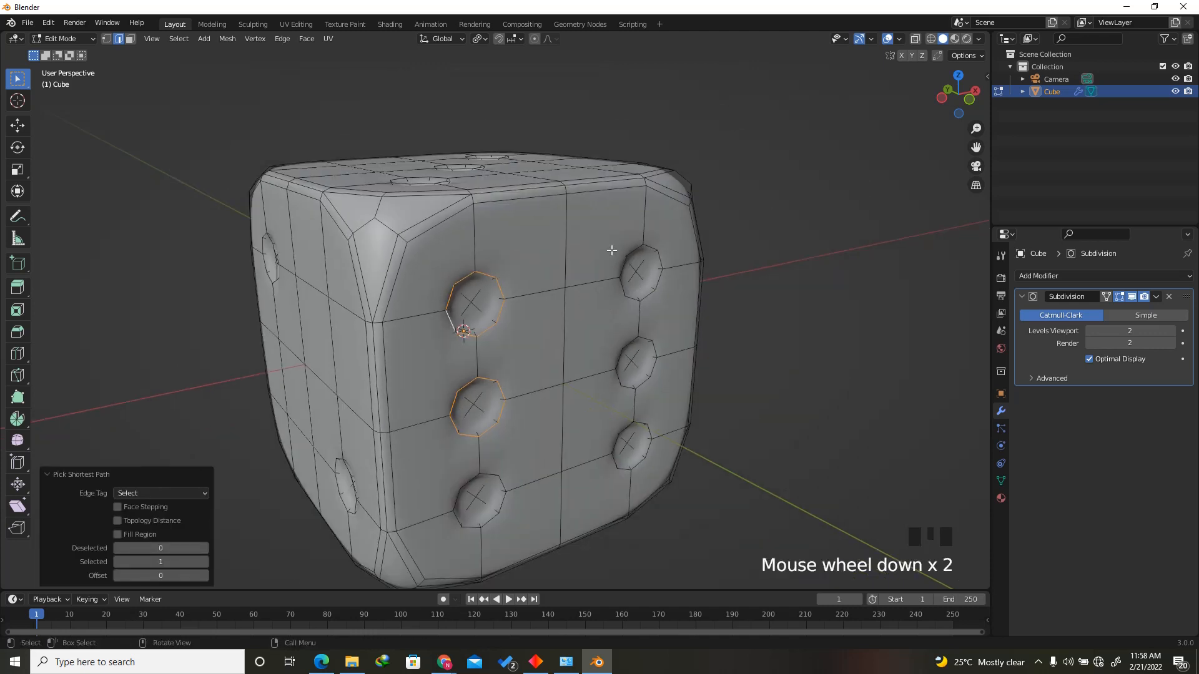
Add the full outer rim of the upper pip in the six-pip face's farther column to the edge selection.
scroll(673, 255, up, 1)
scroll(647, 247, up, 2)
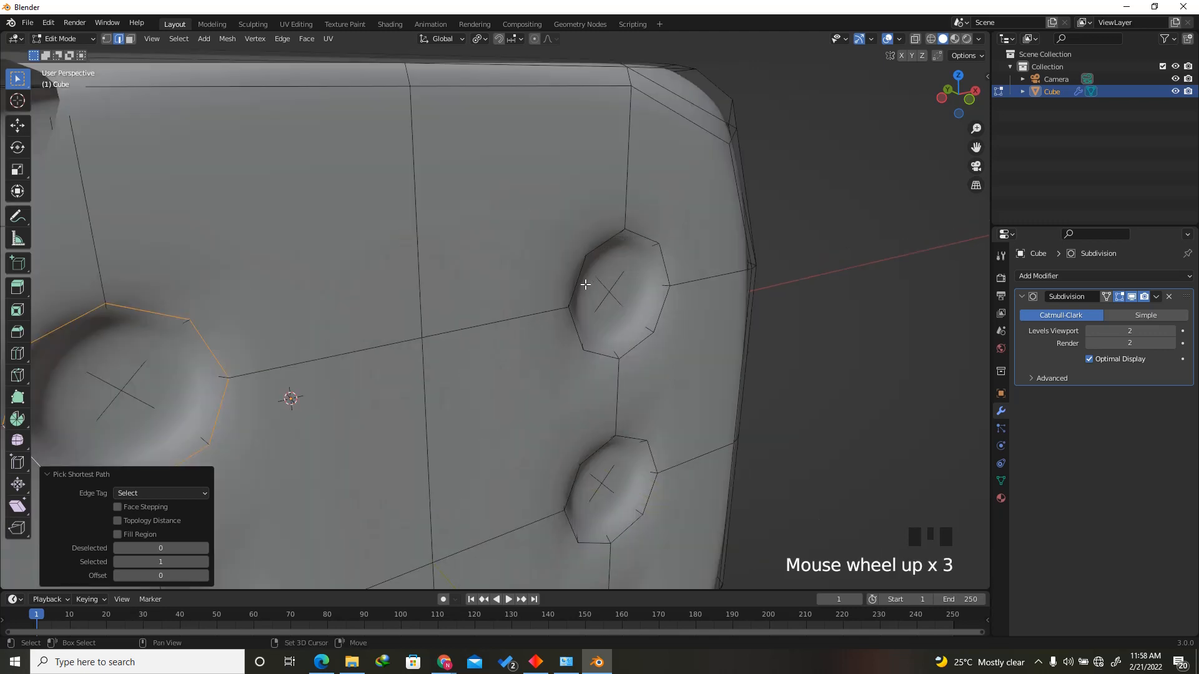
shift+click(581, 274)
ctrl+click(667, 267)
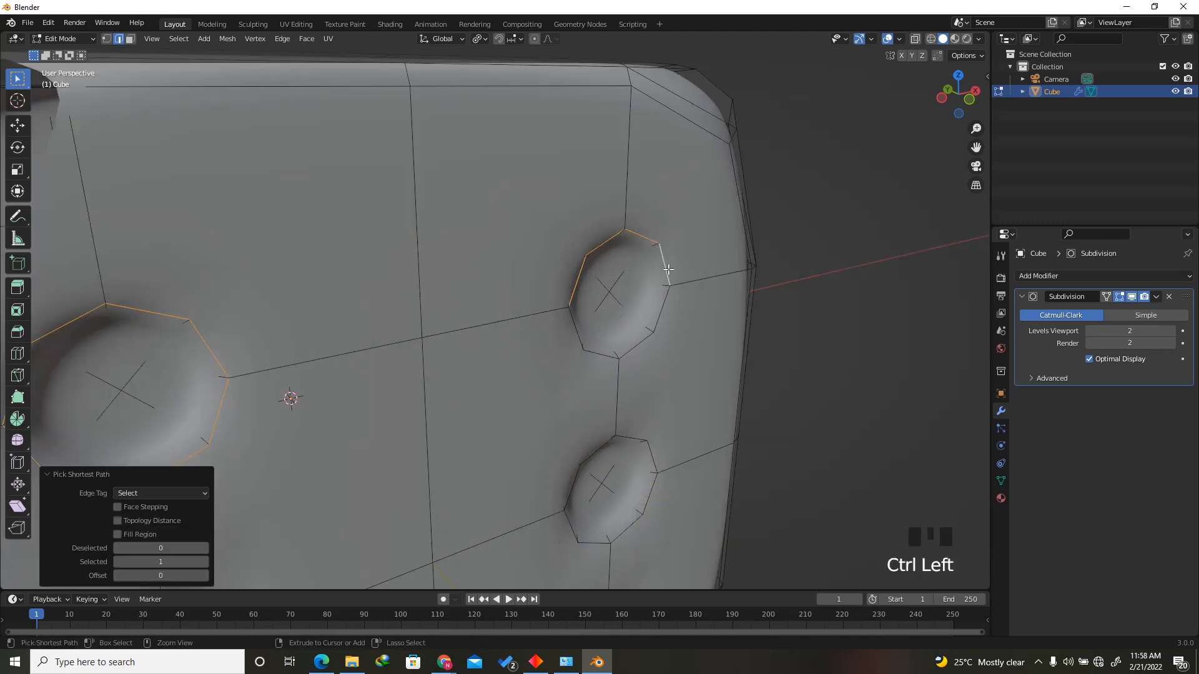
ctrl+click(643, 351)
ctrl+click(571, 328)
scroll(571, 327, down, 3)
Add the full outer rim of the middle pip in the six-pip face's farther column to the edge selection.
scroll(584, 318, up, 3)
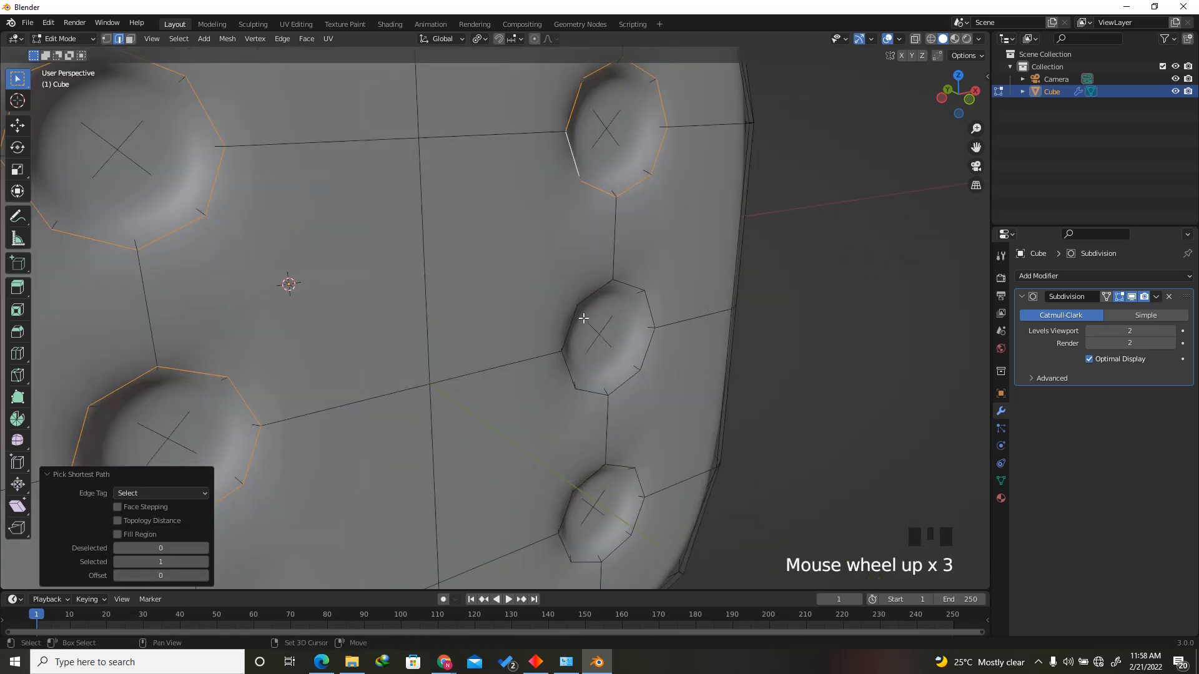
shift+click(571, 322)
ctrl+click(629, 315)
ctrl+click(631, 378)
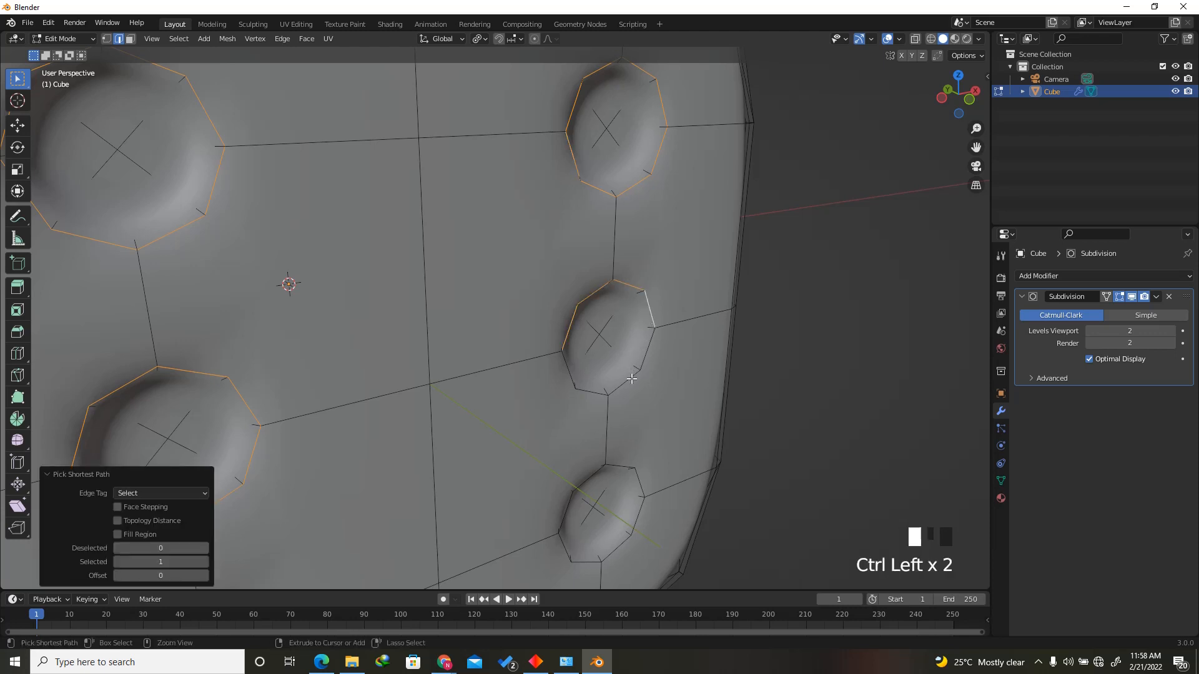
ctrl+click(569, 375)
scroll(576, 314, down, 3)
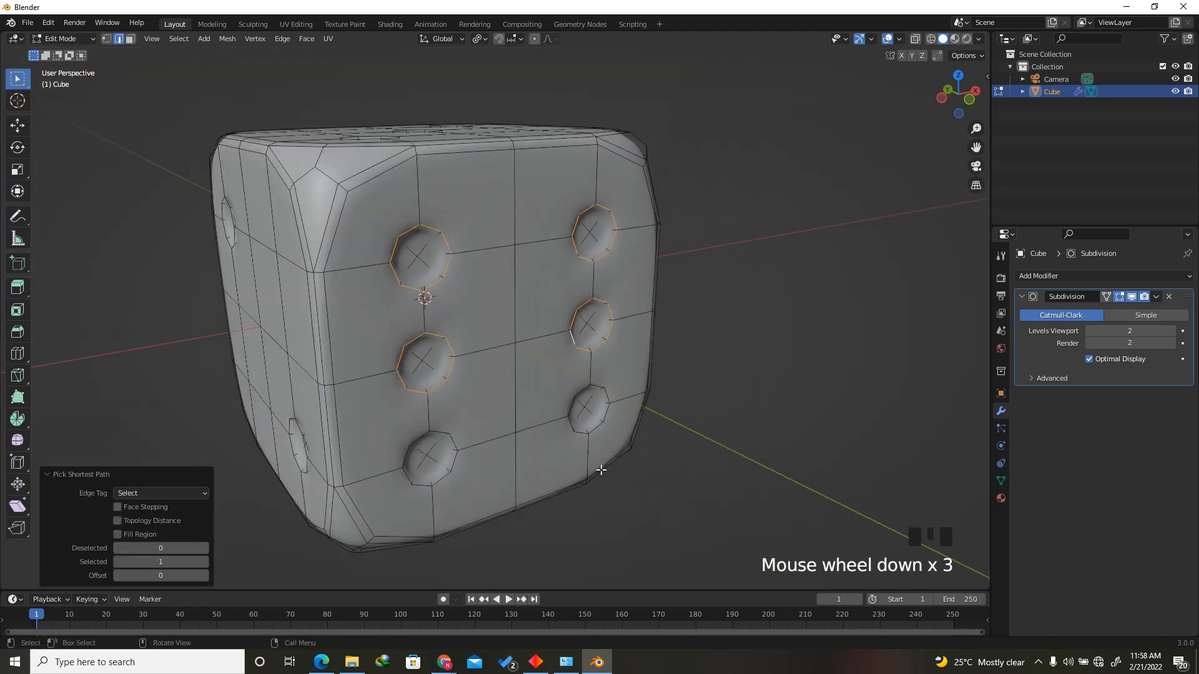
scroll(717, 447, down, 2)
scroll(717, 447, up, 1)
scroll(625, 343, up, 1)
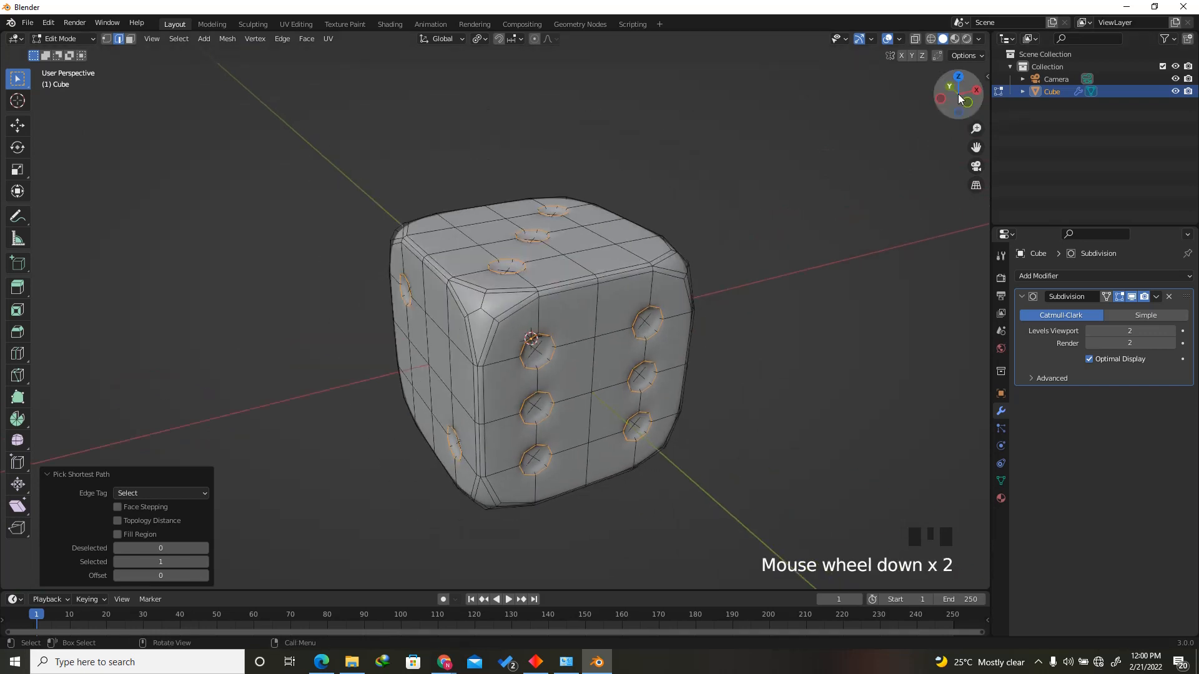
Apply an Edge Crease with a factor of 1.000 to the selected rims of all the pips.
drag(958, 98, 946, 95)
right_click(577, 436)
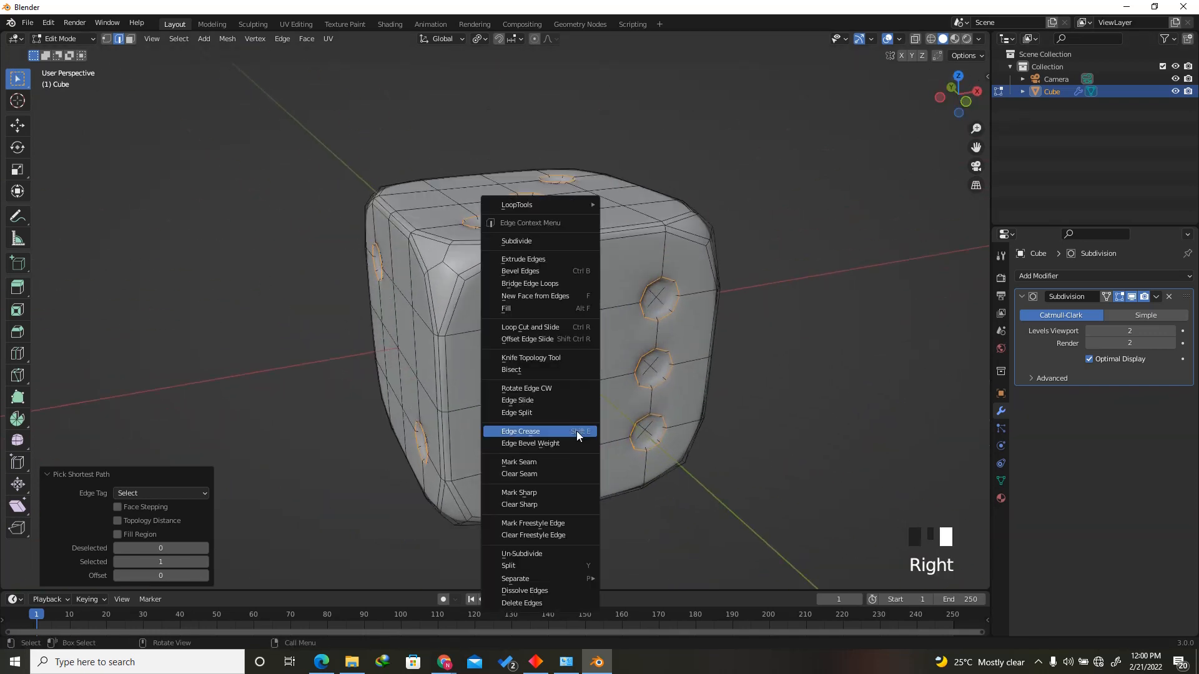
click(530, 432)
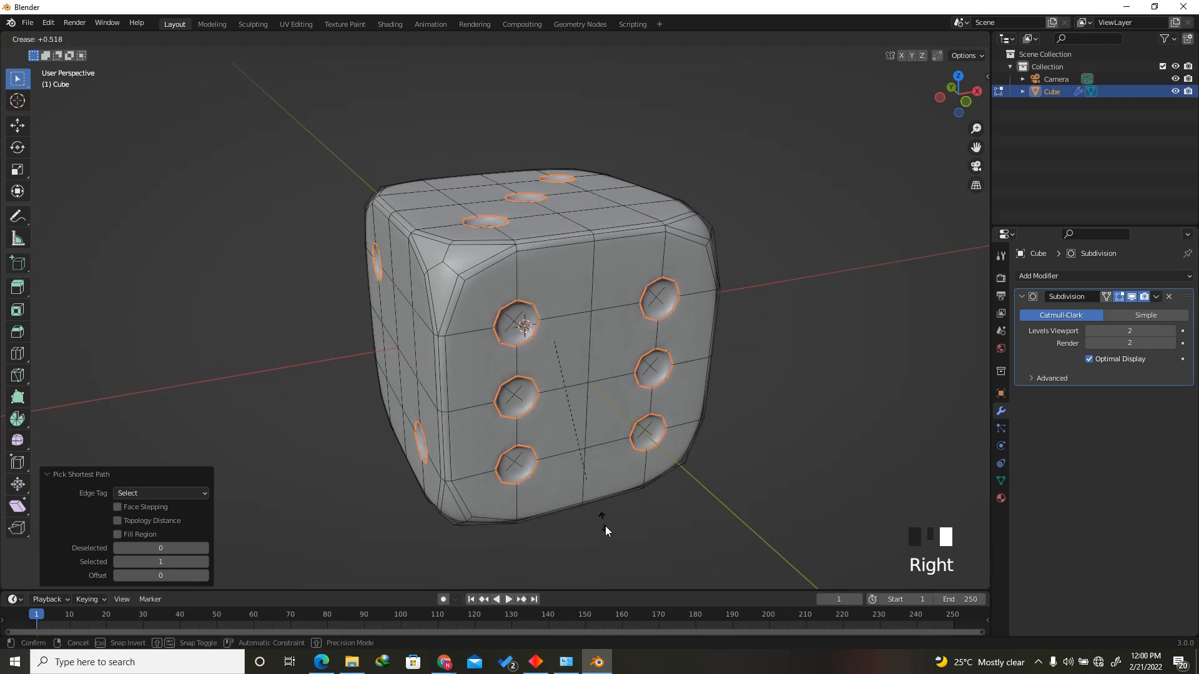
click(137, 577)
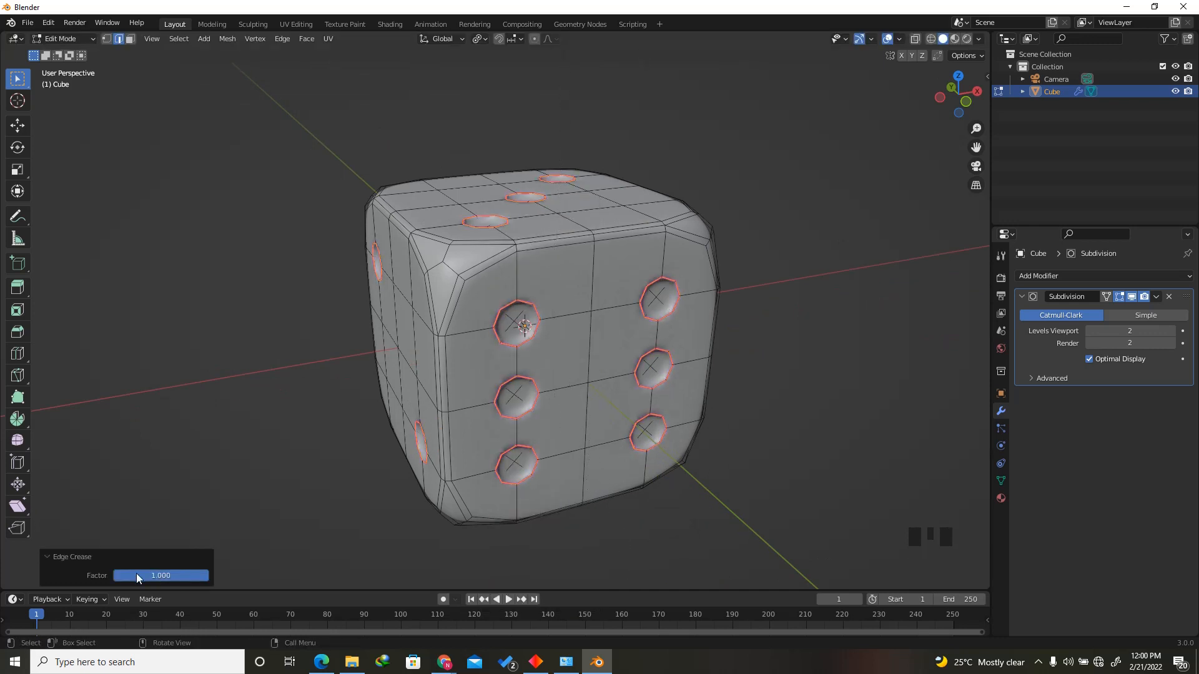
drag(176, 581, 79, 573)
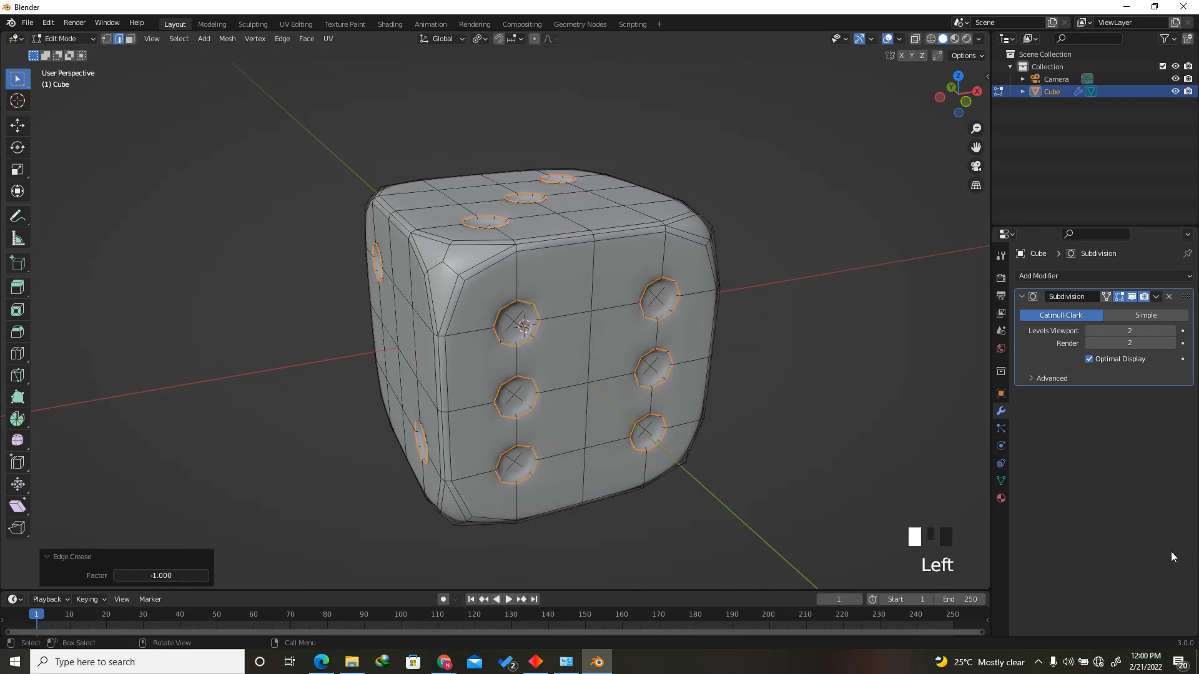
drag(89, 564, 211, 580)
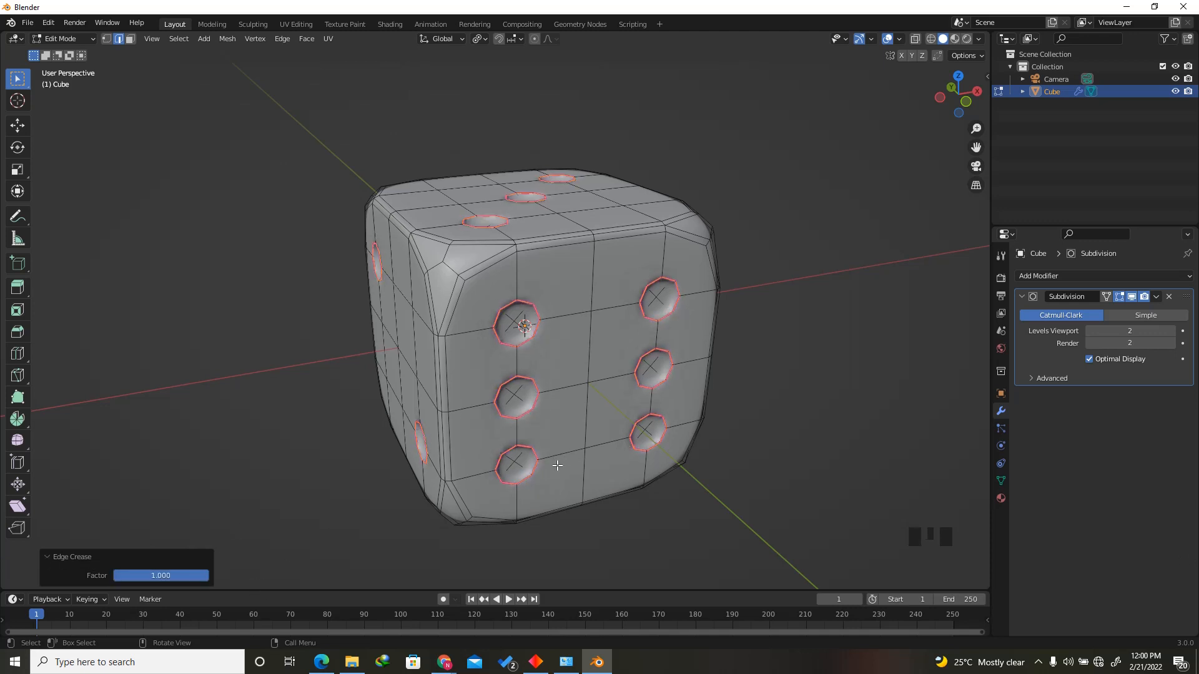
Show the dice in Material Preview shading with overlays hidden and inspect the creased pip rims up close.
click(955, 39)
drag(959, 88, 986, 89)
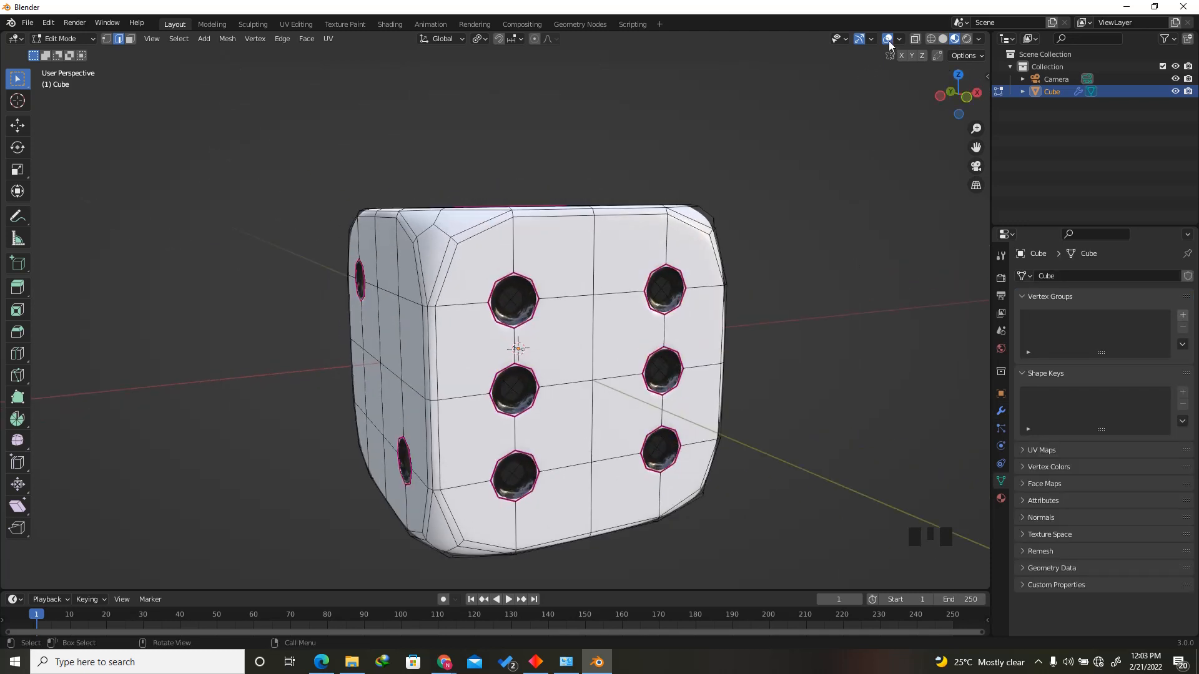
click(888, 40)
drag(954, 95, 957, 101)
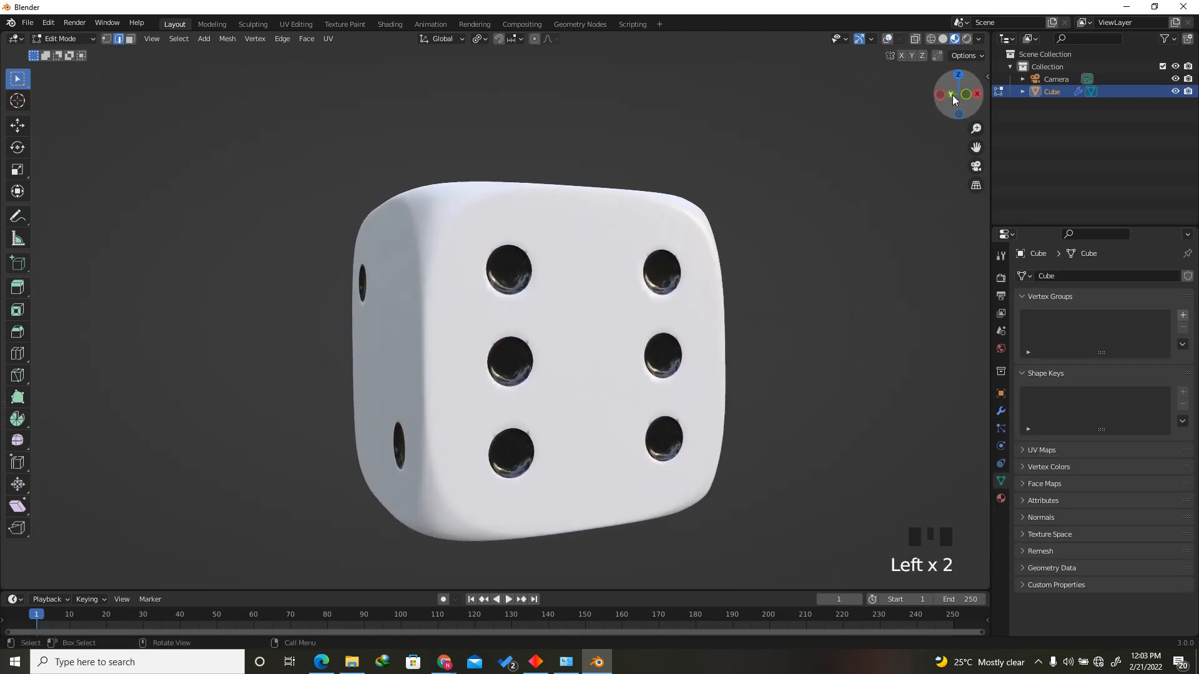
scroll(618, 447, up, 5)
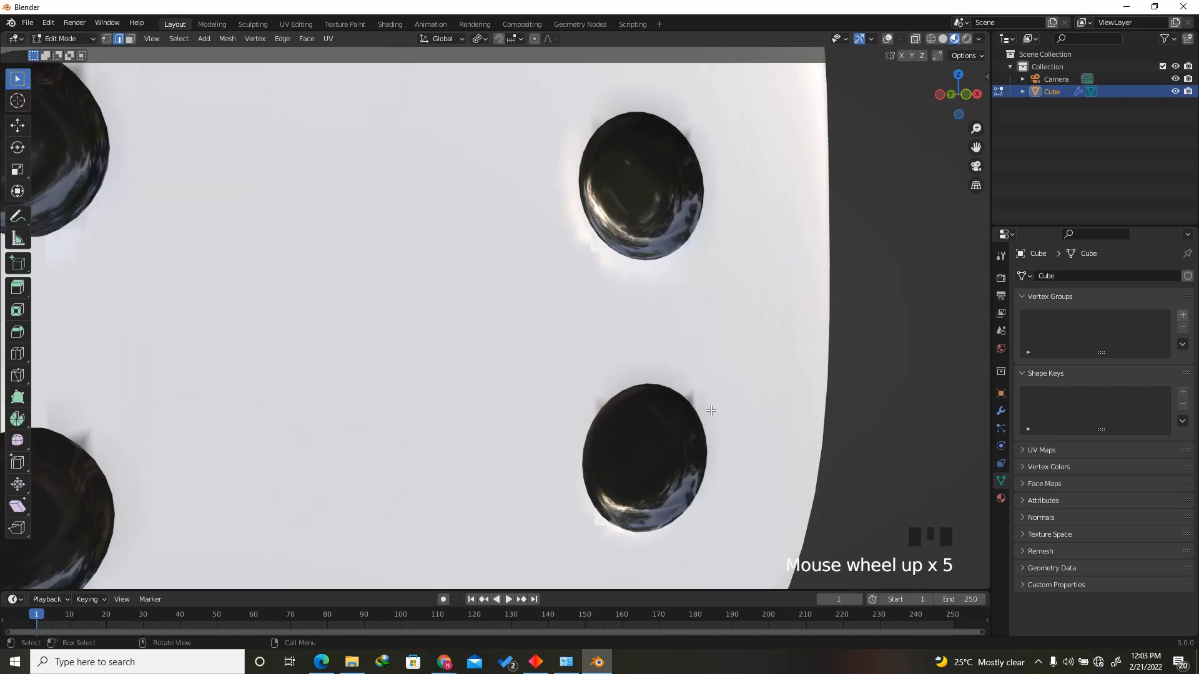
scroll(706, 431, down, 4)
scroll(763, 450, up, 1)
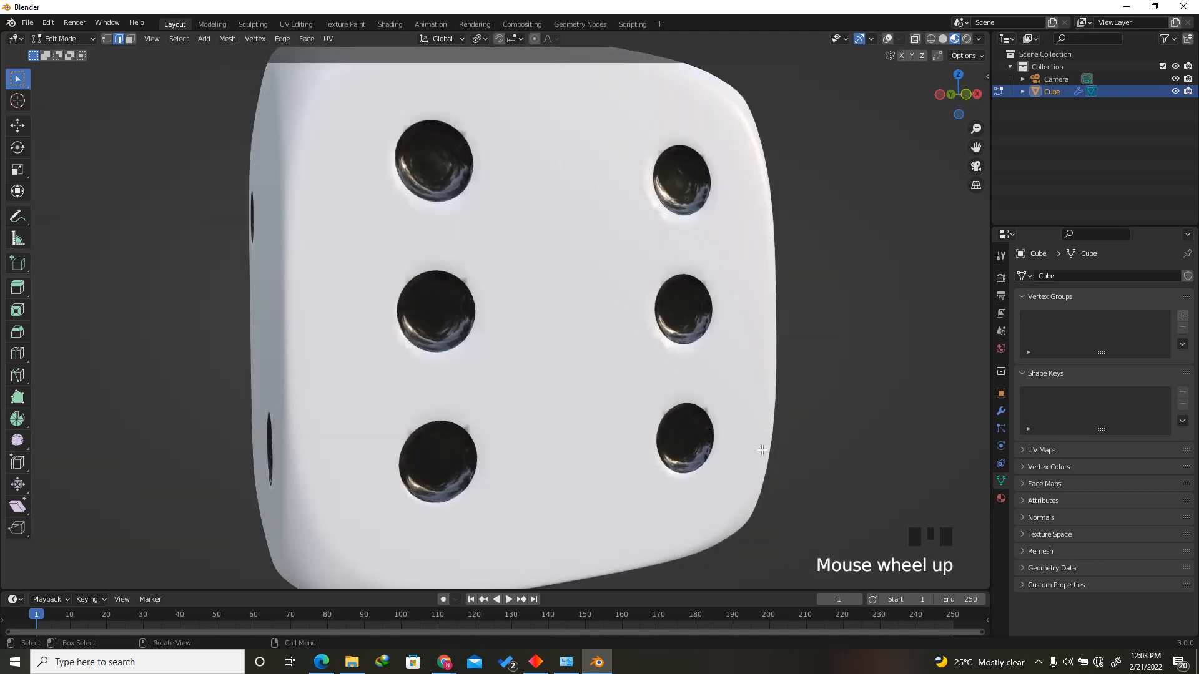
Enable Auto Smooth in the dice mesh's normals settings and check the shading around the pips.
click(1034, 518)
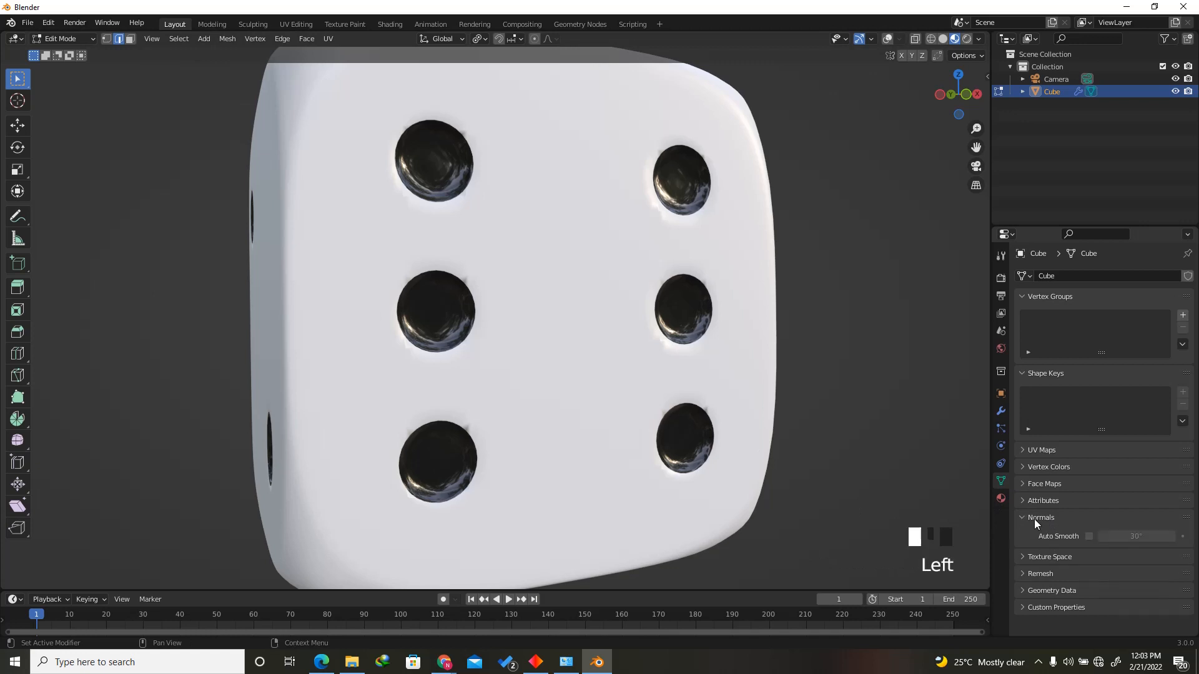
click(1088, 537)
drag(968, 99, 893, 173)
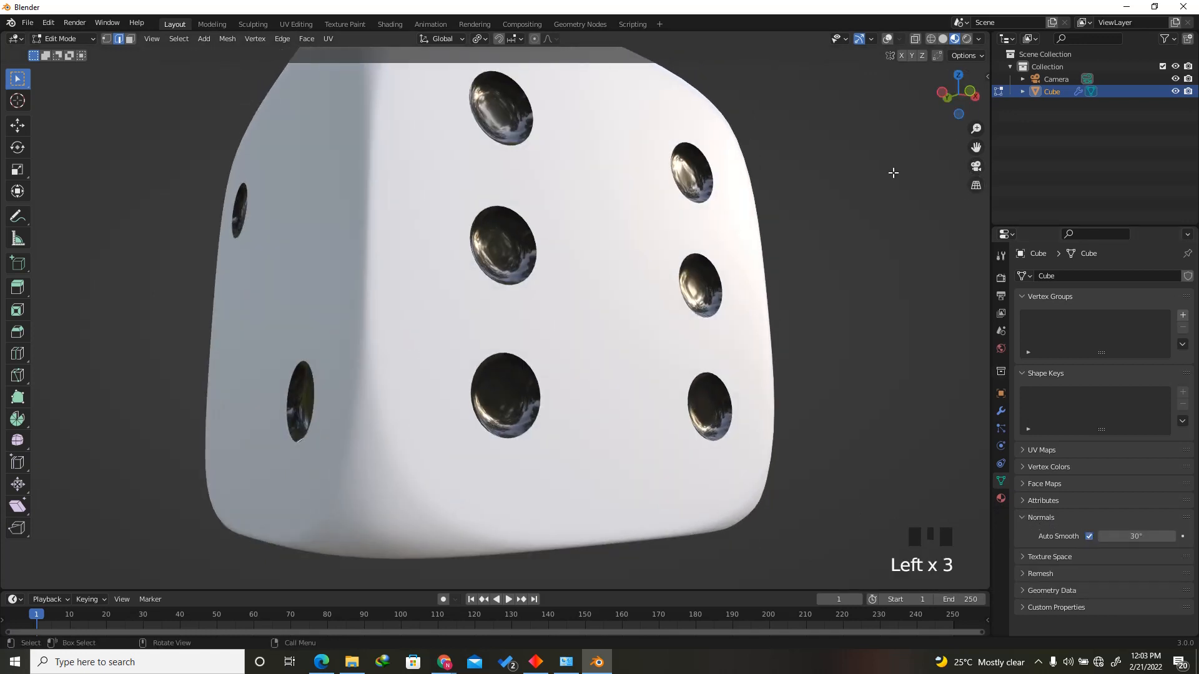
scroll(710, 306, up, 2)
scroll(639, 389, down, 3)
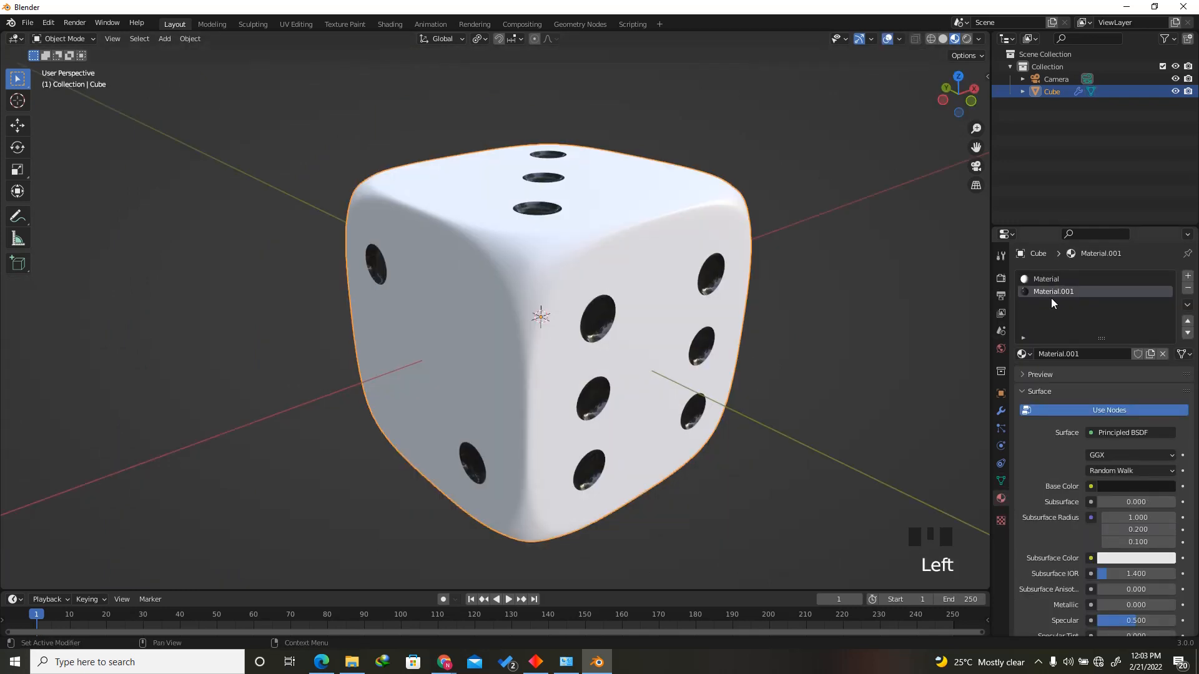
Lower the roughness of the dice's white body material to 0.193.
click(1046, 304)
click(1031, 279)
scroll(1079, 358, up, 5)
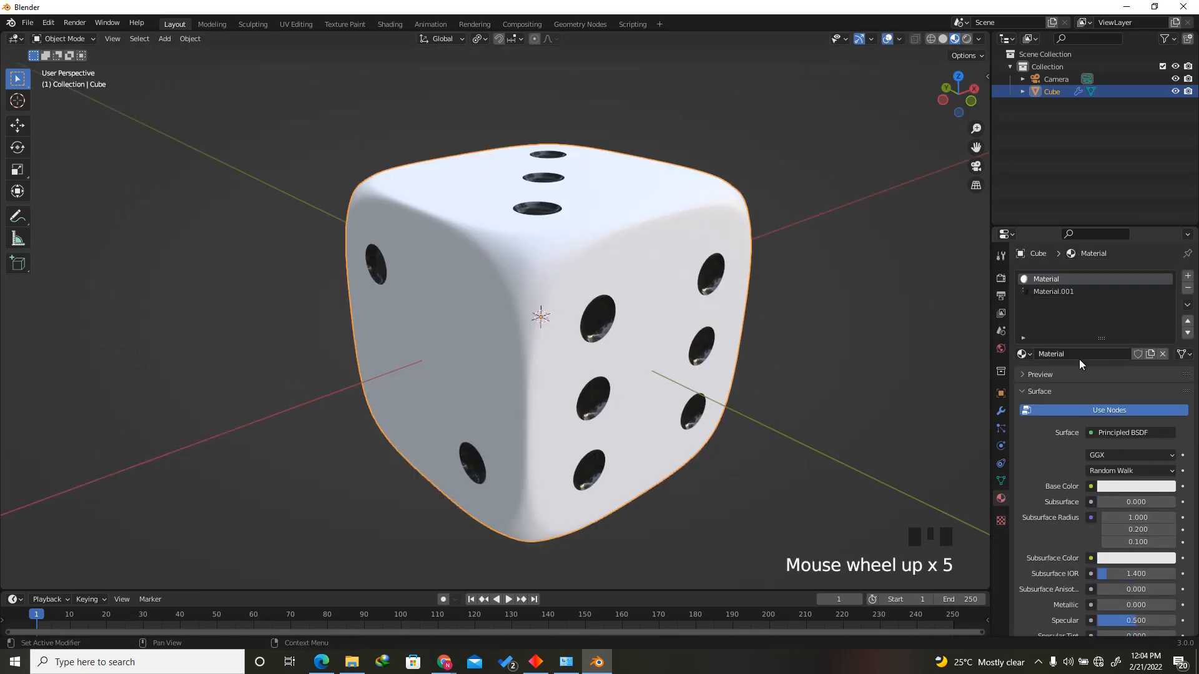
scroll(1079, 361, down, 5)
drag(1134, 528, 1107, 531)
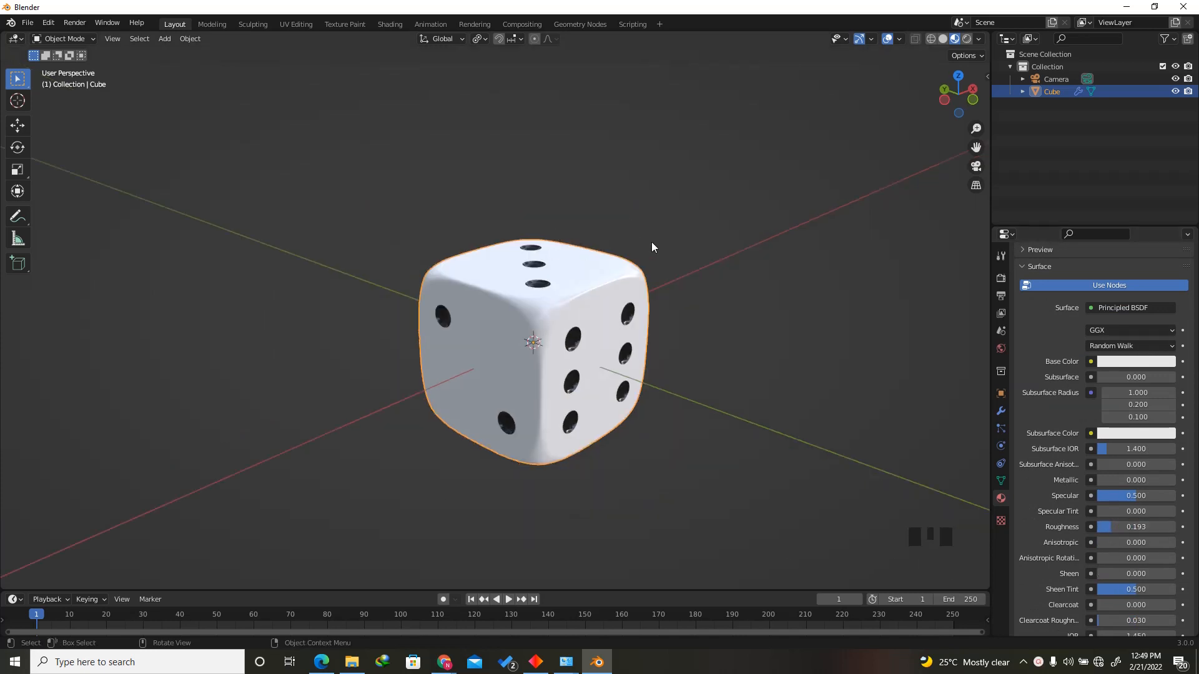
In the left orthographic view, move the dice up along the global Z axis by about 0.0116 m.
click(944, 100)
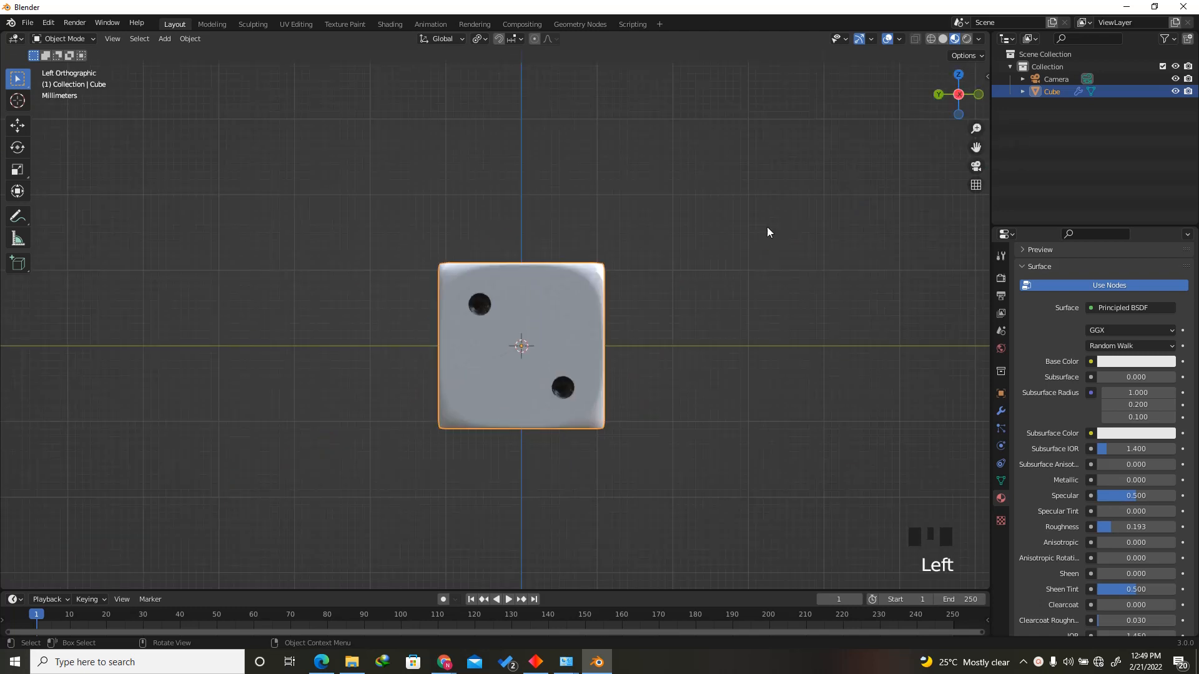
scroll(670, 415, up, 2)
key(g)
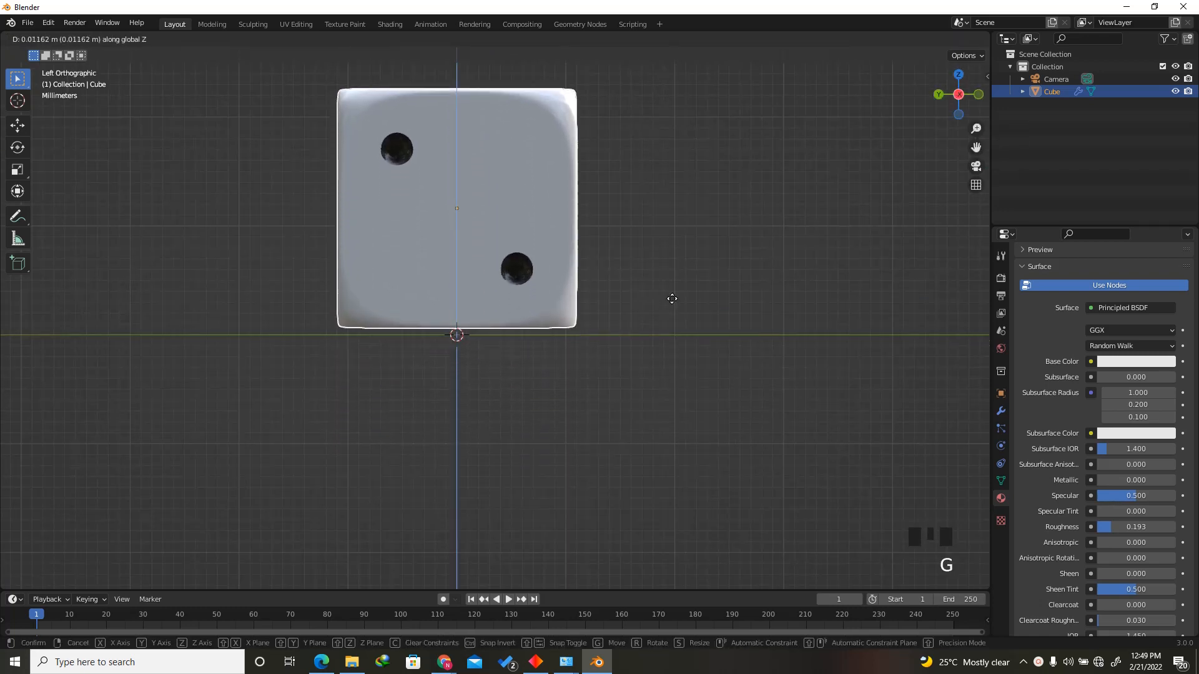
Finish raising the die about 0.011 m along Z and add a 2 m plane at the origin beneath it.
click(685, 348)
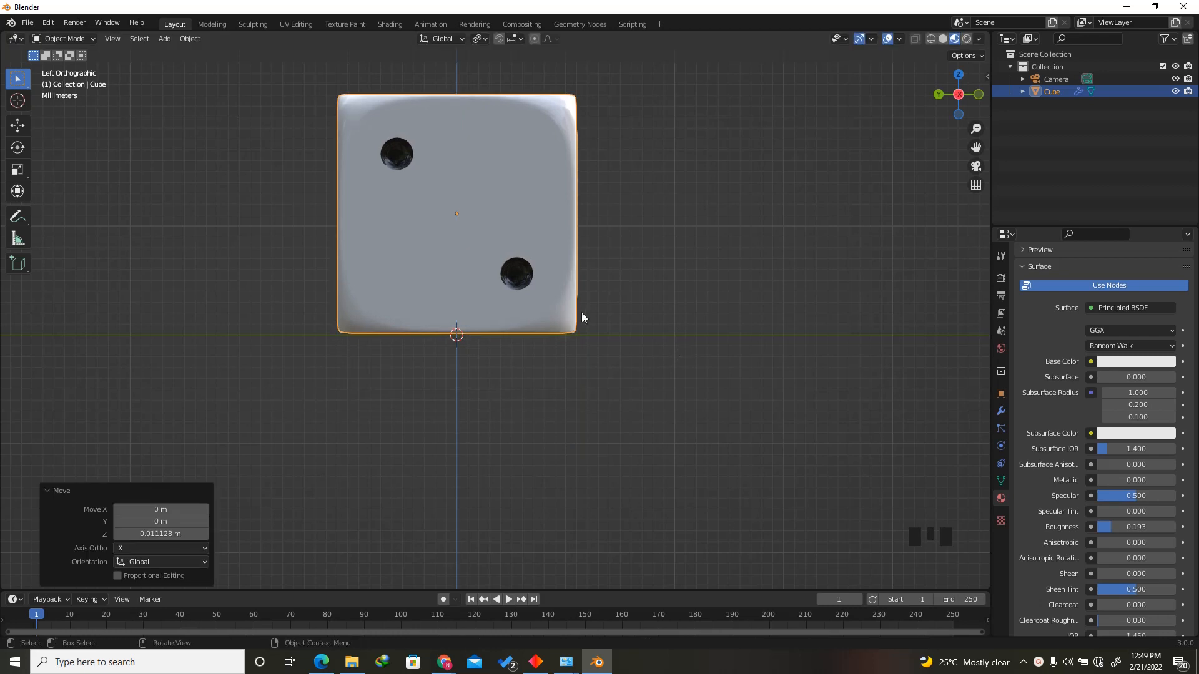
key(shift+a)
mouse_move(558, 303)
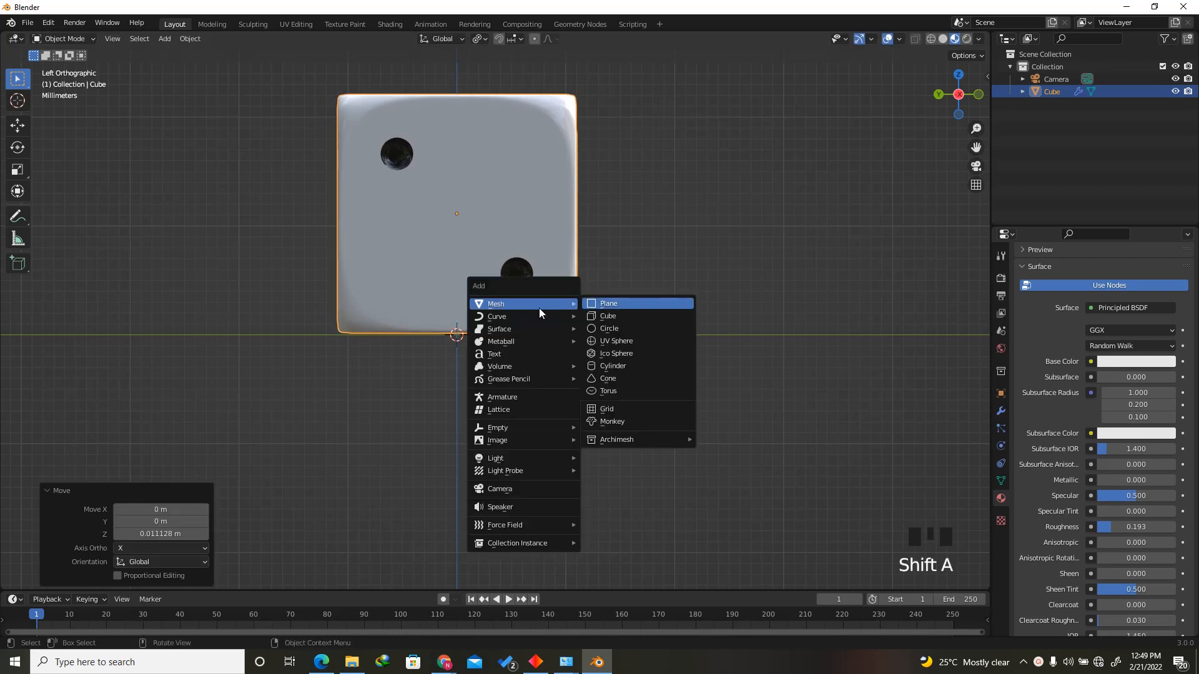
click(609, 306)
Extrude one edge of the plane about 1.465 m straight up along Z to form a back wall.
scroll(608, 306, down, 3)
drag(939, 103, 868, 164)
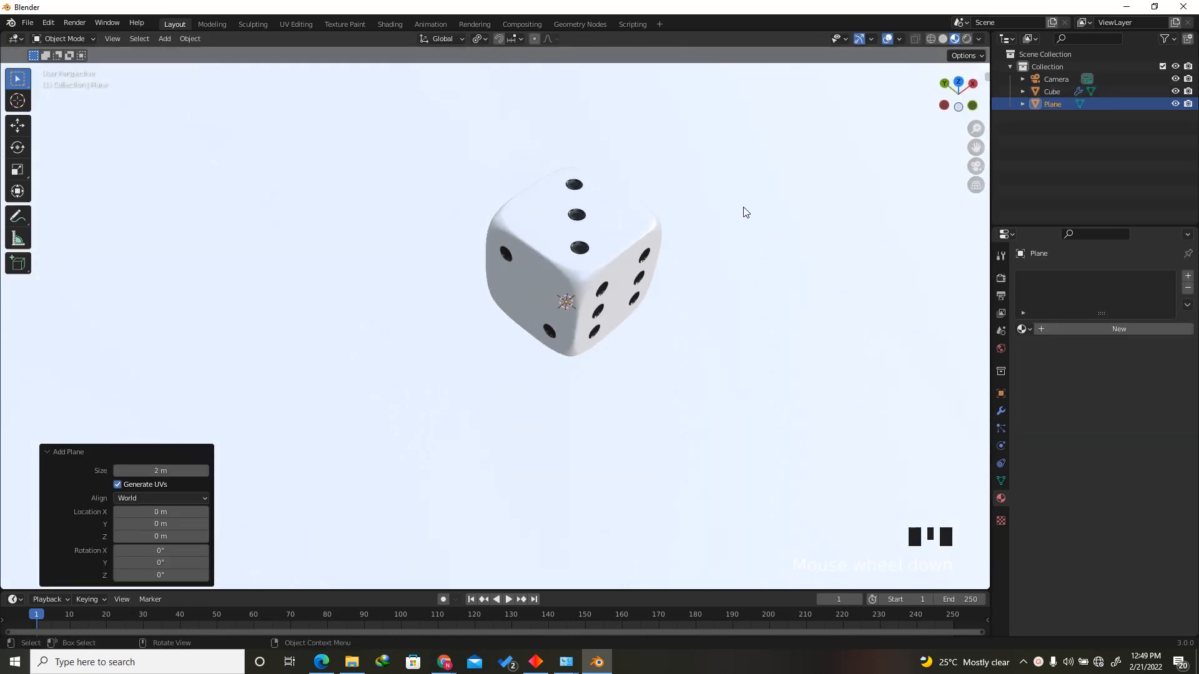
scroll(559, 263, down, 14)
scroll(599, 284, up, 4)
mouse_move(939, 74)
mouse_down()
mouse_move(971, 66)
mouse_move(919, 62)
mouse_up()
scroll(640, 298, down, 3)
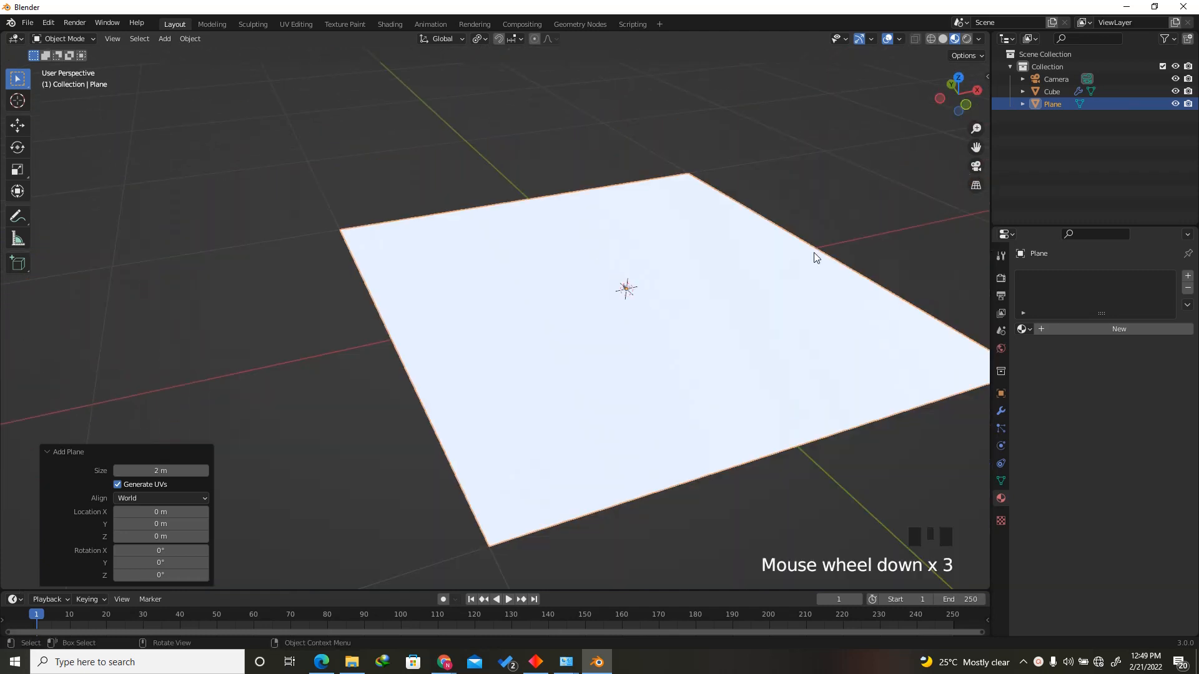
scroll(456, 209, down, 1)
scroll(705, 216, up, 1)
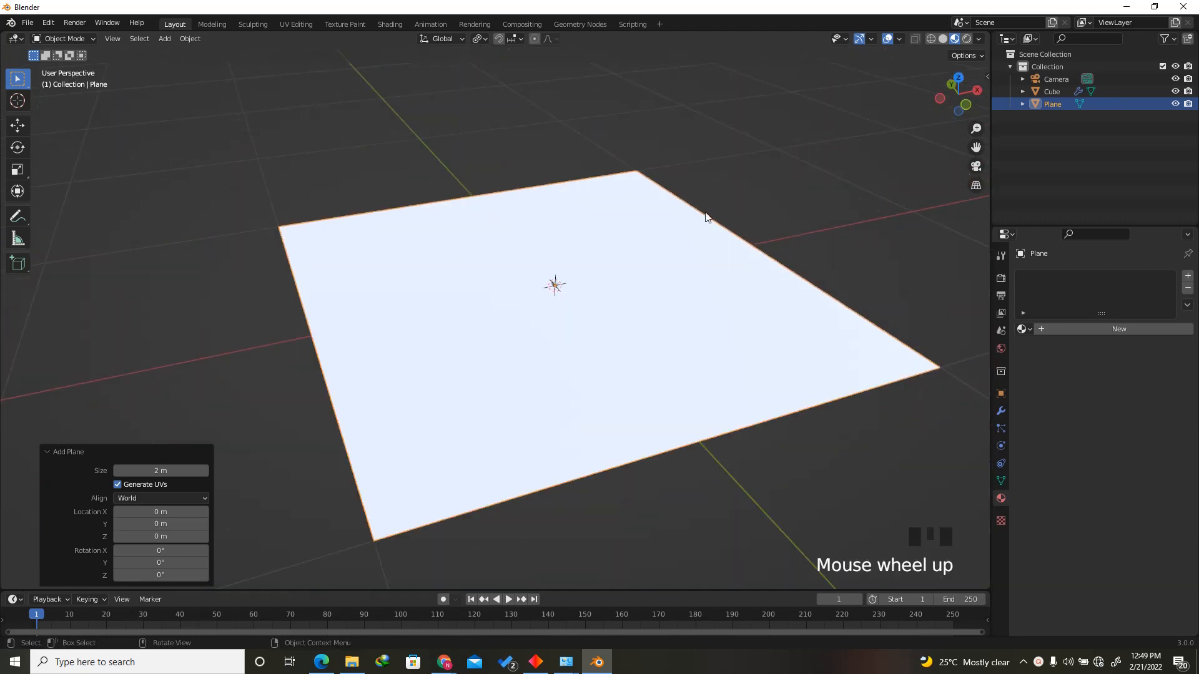
key(Tab)
click(656, 209)
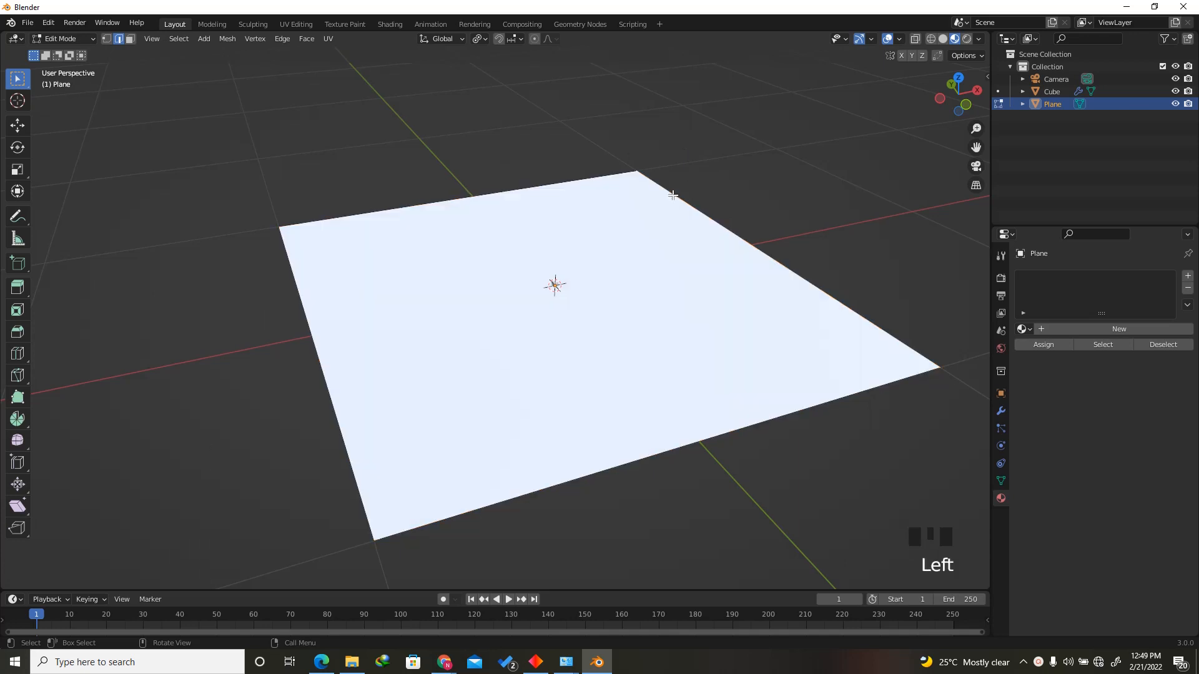
scroll(610, 203, down, 3)
scroll(692, 188, up, 1)
scroll(668, 256, down, 2)
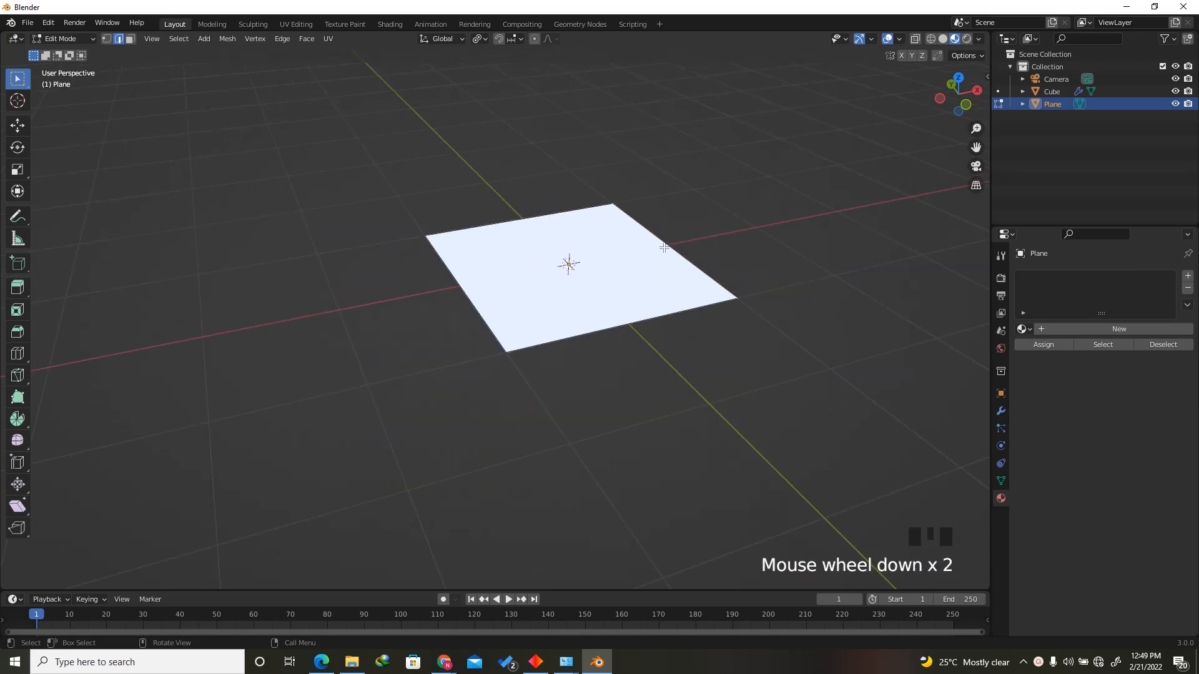
key(e)
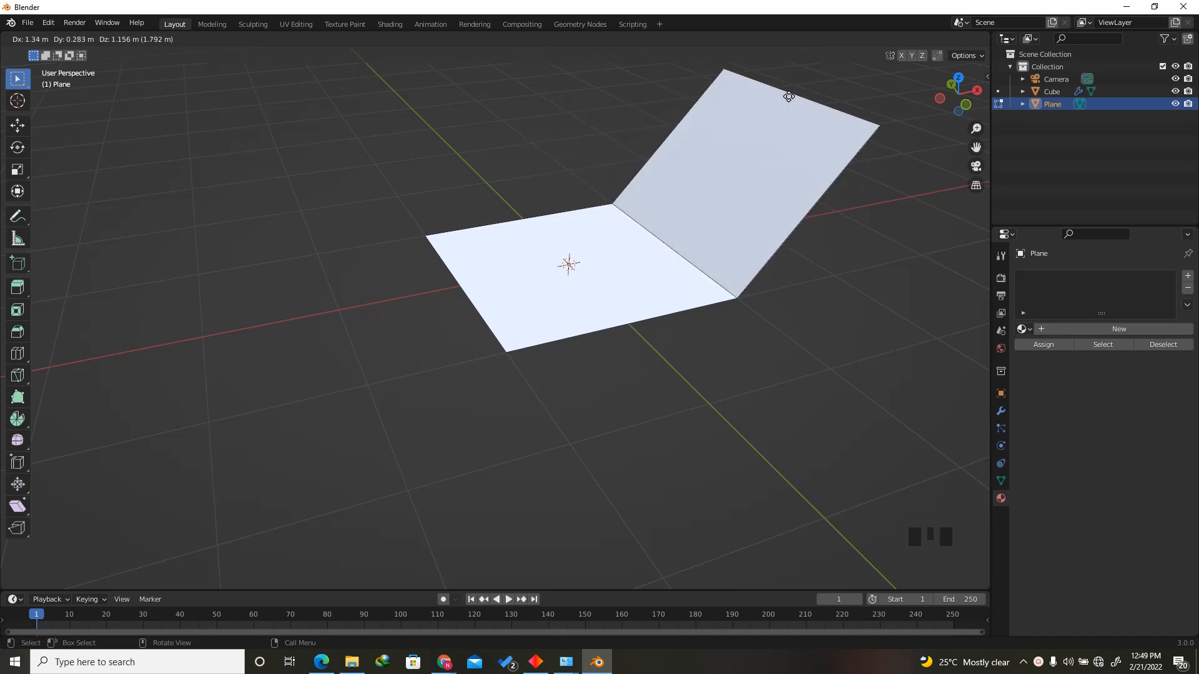
key(z)
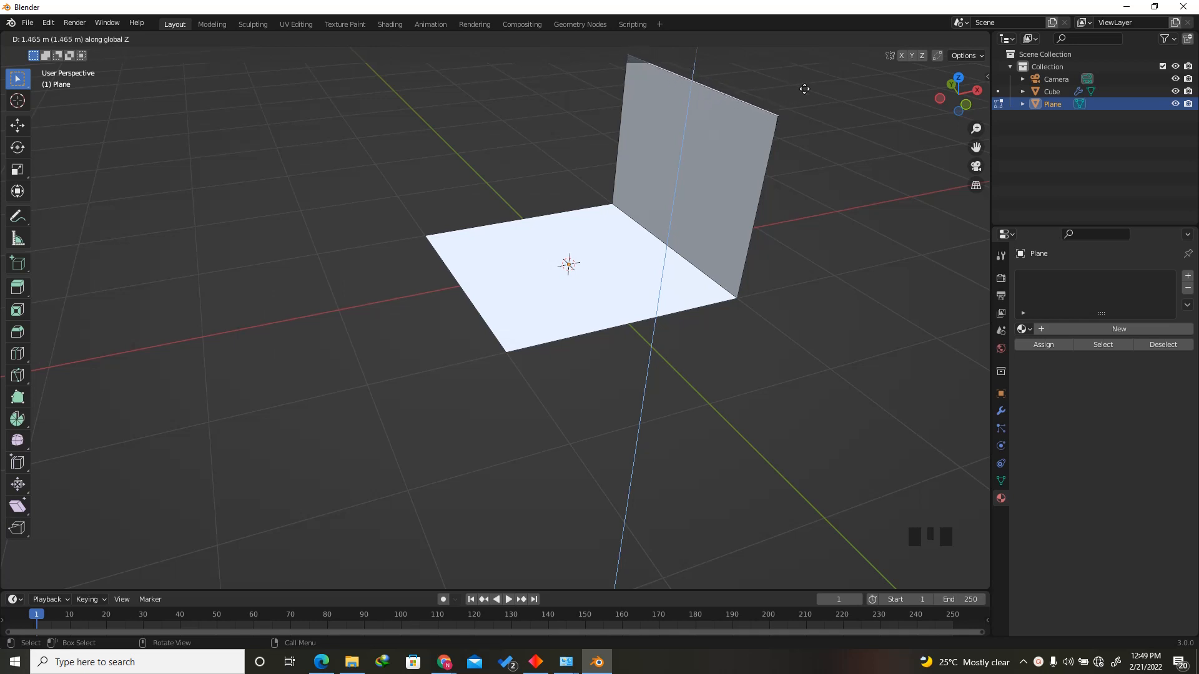
click(806, 87)
Bevel the fold edge between the floor and back wall about 0.48 m wide with 8 segments.
drag(933, 101, 768, 70)
mouse_move(939, 98)
mouse_down()
mouse_move(923, 91)
mouse_move(939, 105)
mouse_up()
click(654, 258)
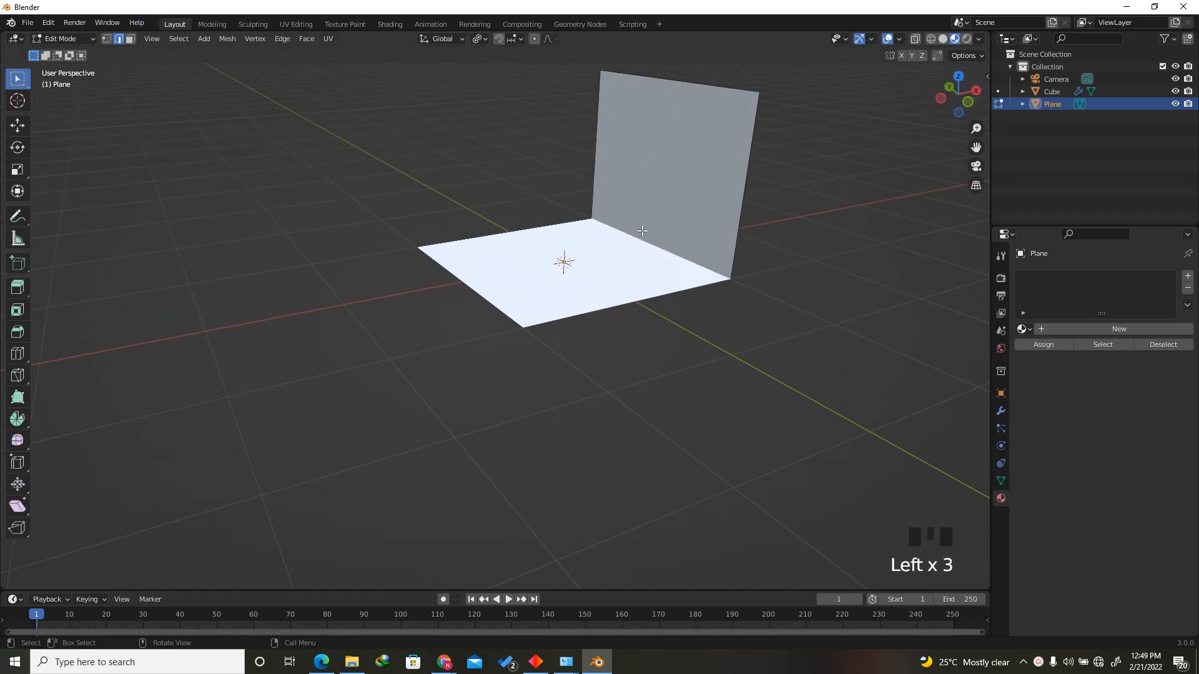
scroll(642, 231, up, 2)
key(ctrl+b)
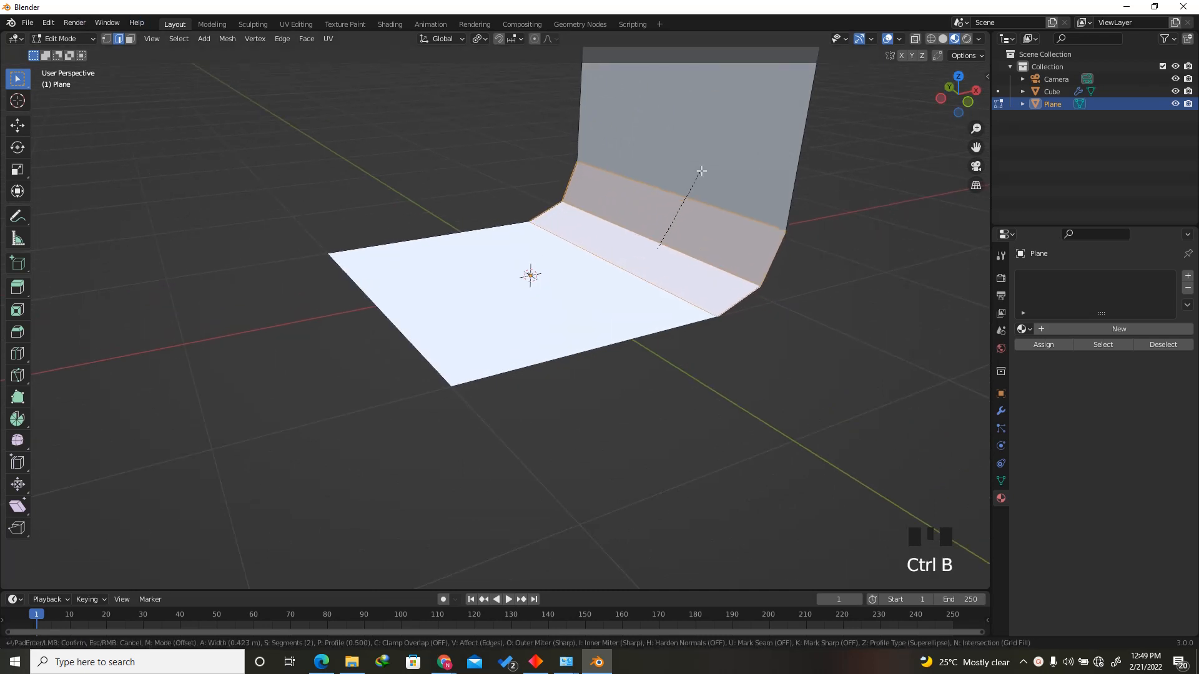
scroll(724, 156, up, 5)
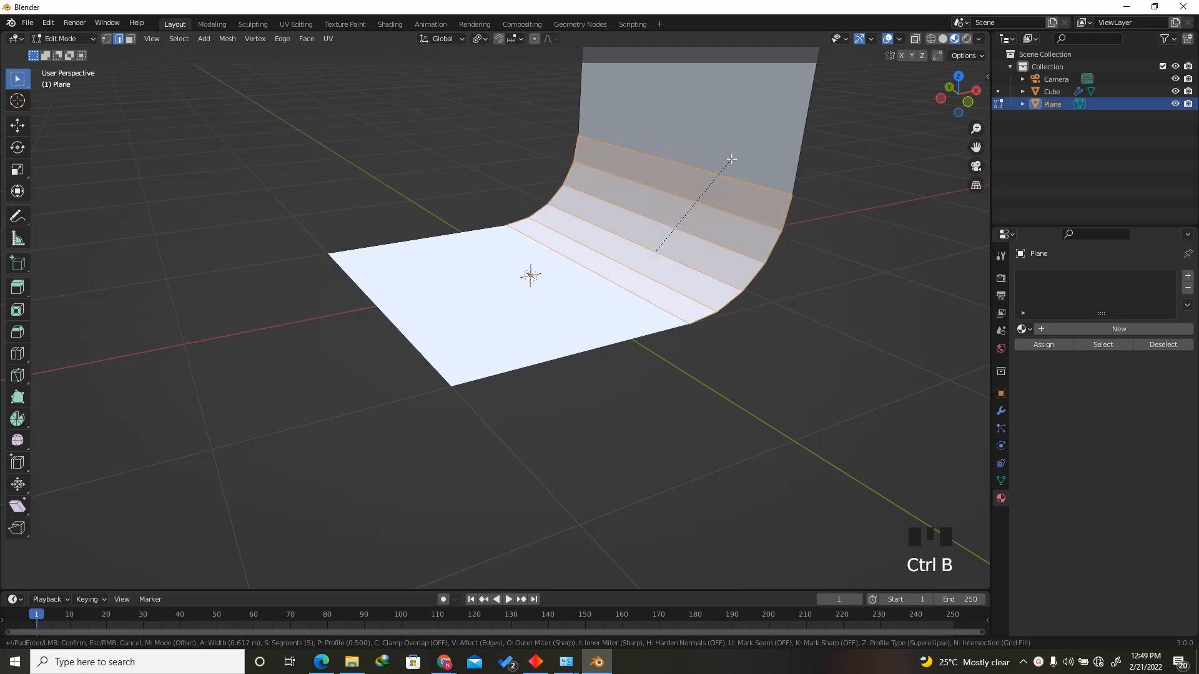
scroll(738, 199, up, 1)
click(738, 197)
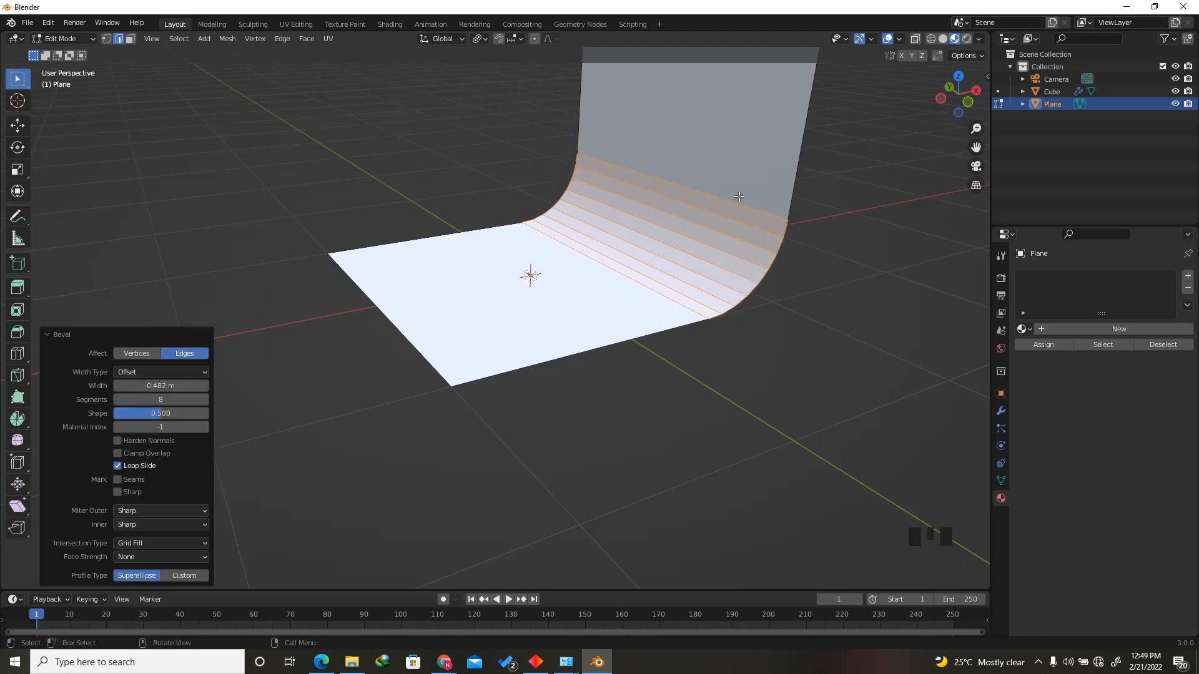
Return to Object Mode and shade the curved backdrop smooth.
drag(955, 98, 503, 267)
key(Tab)
scroll(579, 183, up, 2)
scroll(553, 195, up, 3)
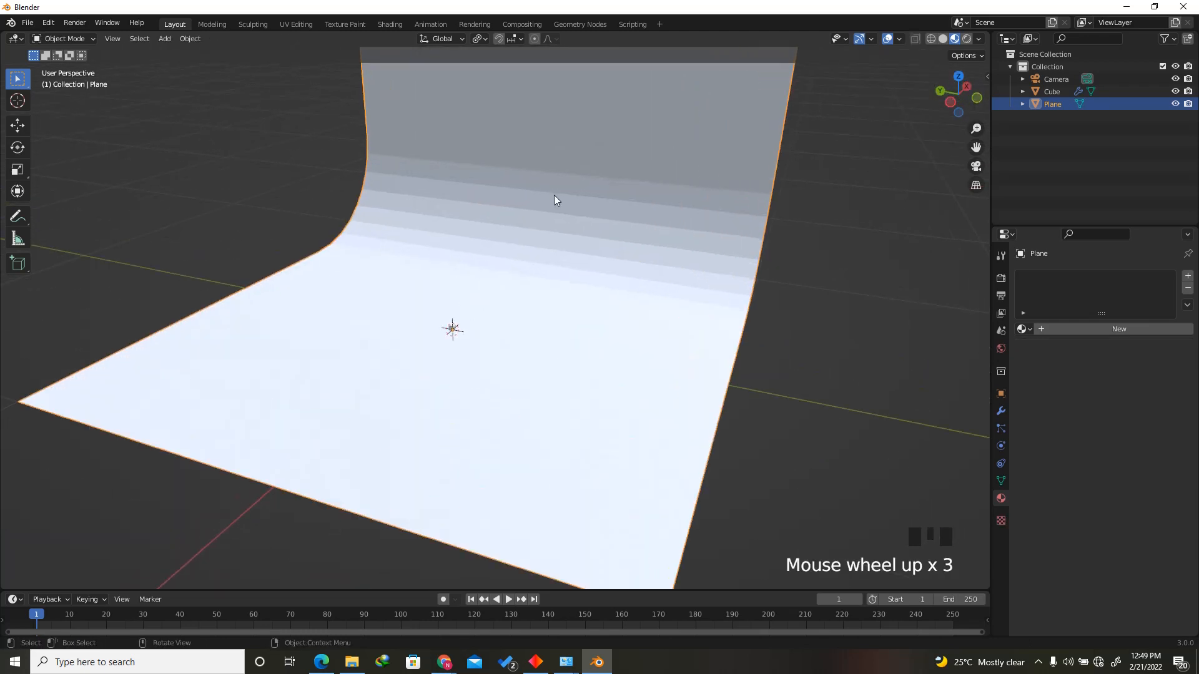
right_click(553, 196)
click(510, 195)
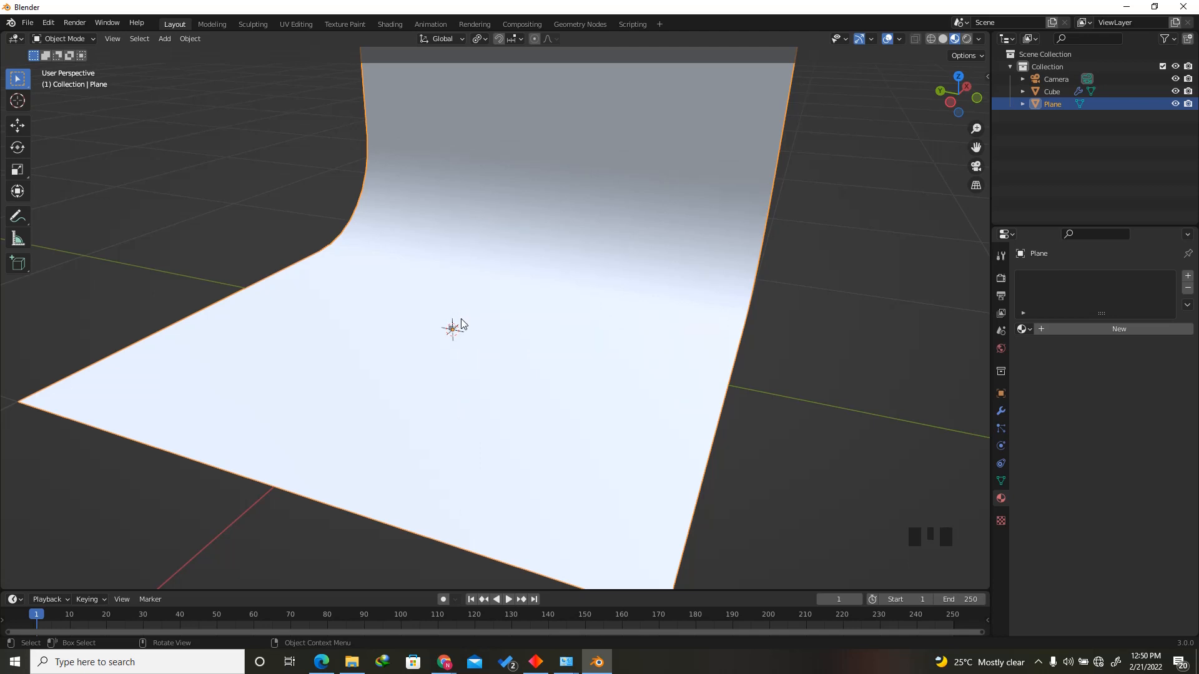
Look through the camera, select it, and bring up the shortcut options of the Walk Navigation command.
key(KP_0)
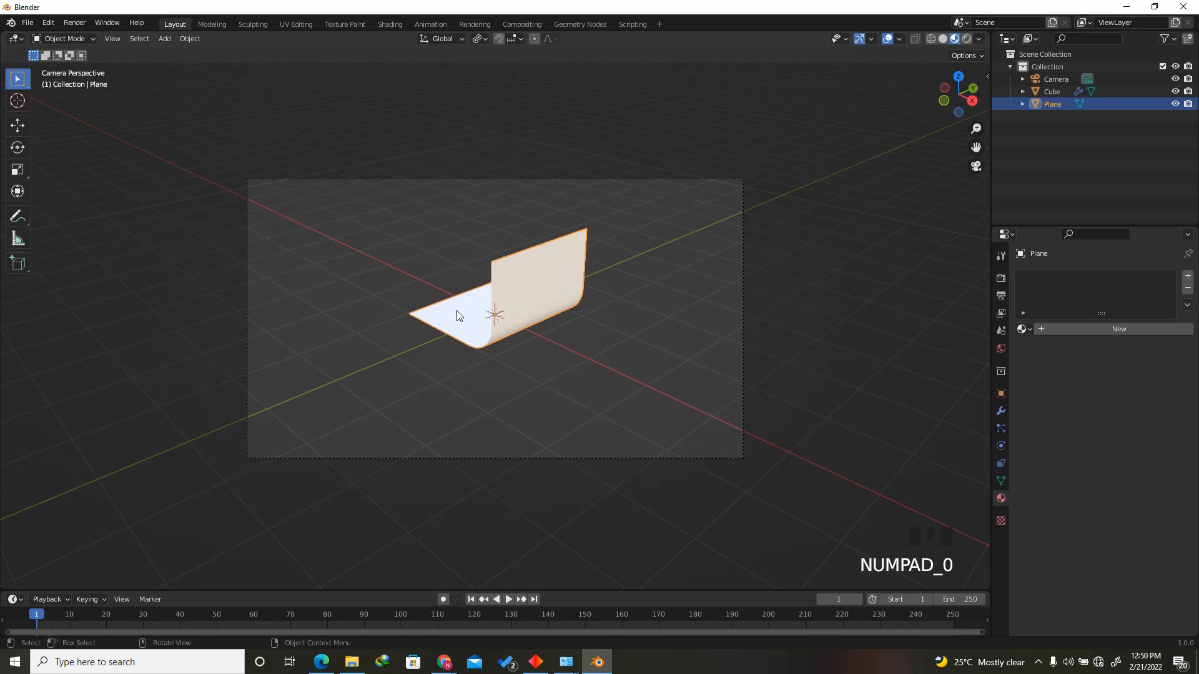
click(688, 178)
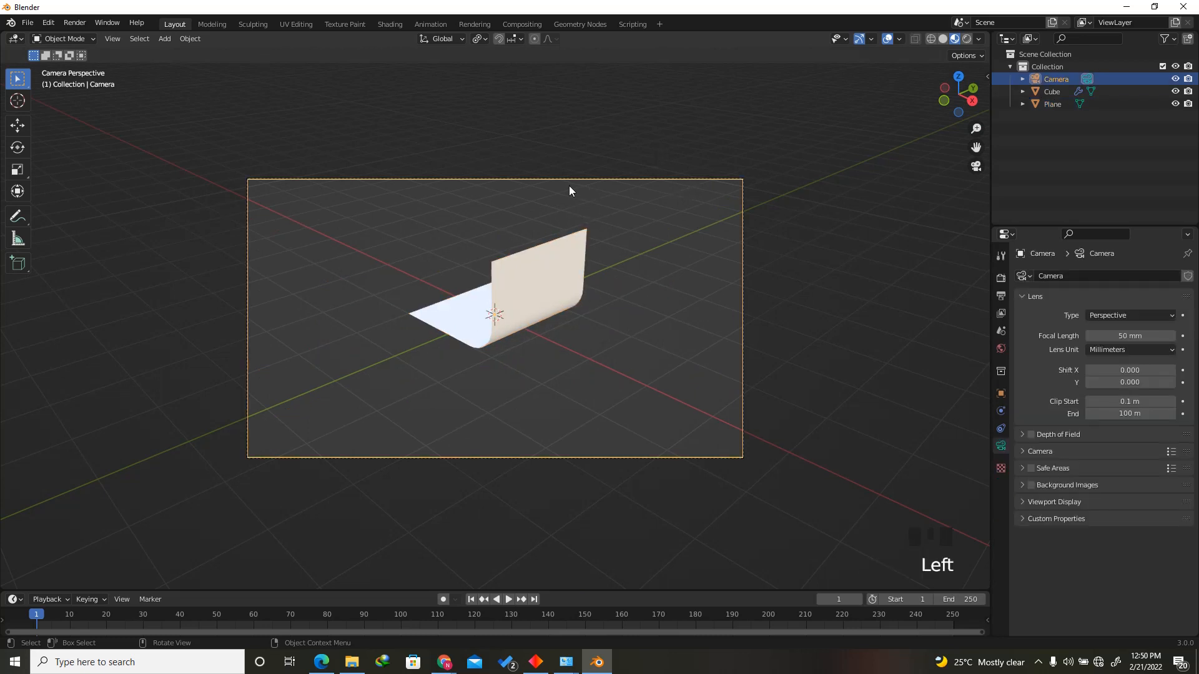
click(112, 39)
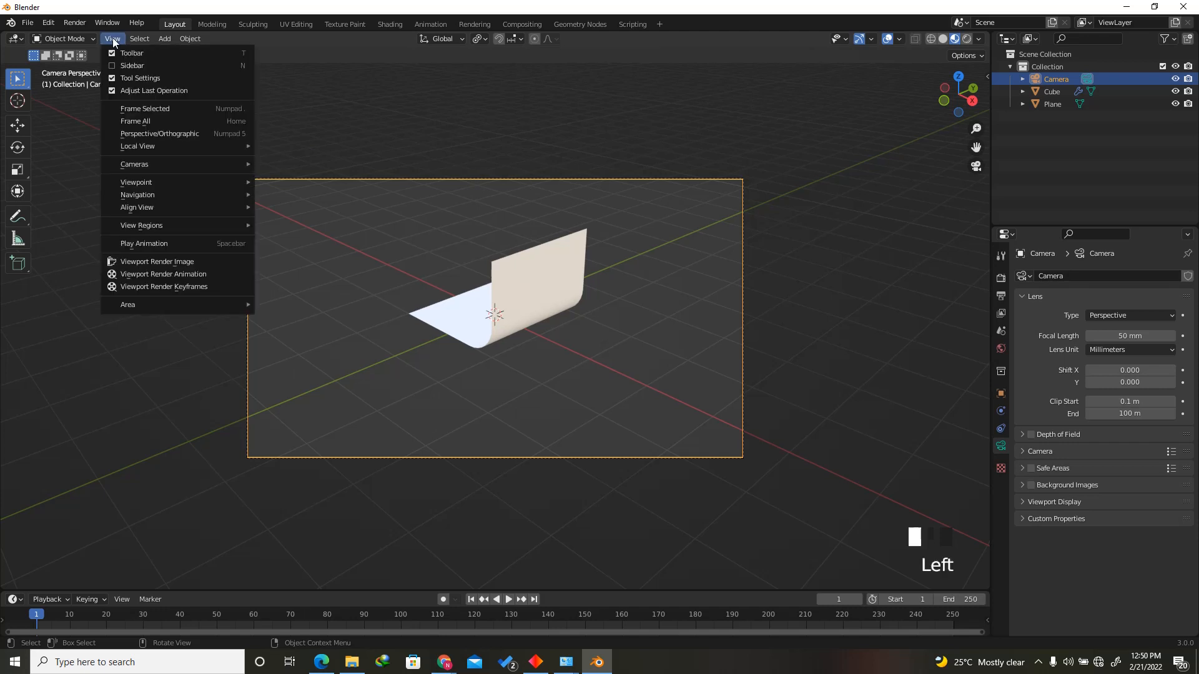
mouse_move(131, 196)
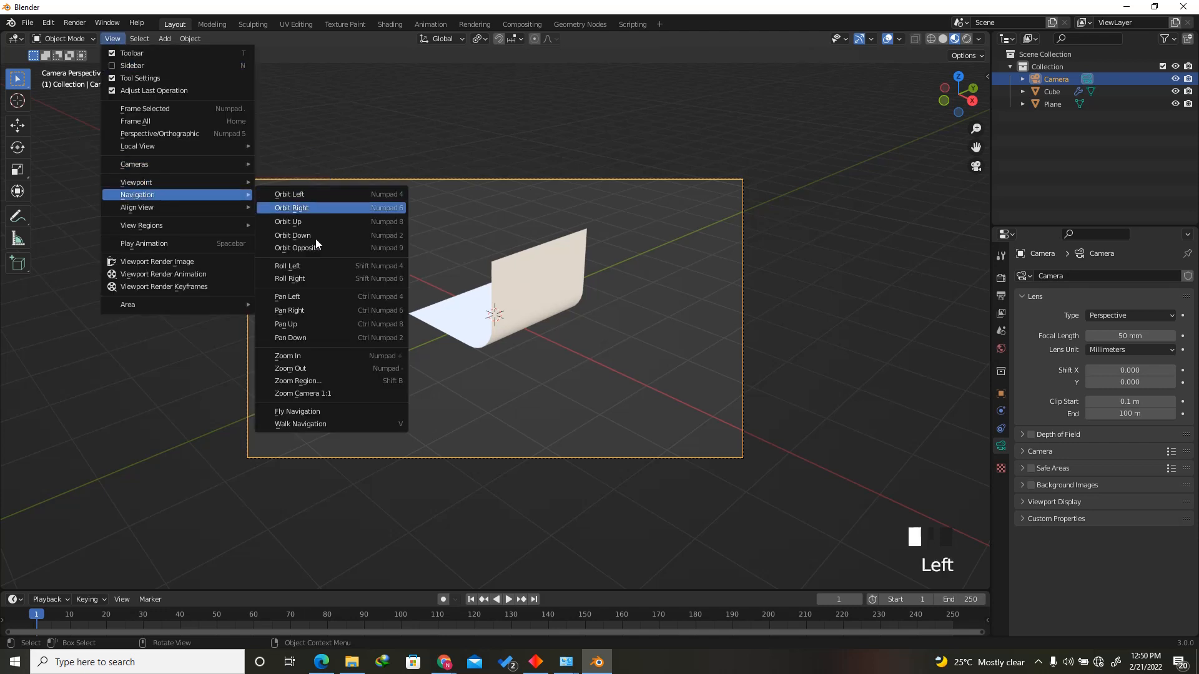
right_click(303, 422)
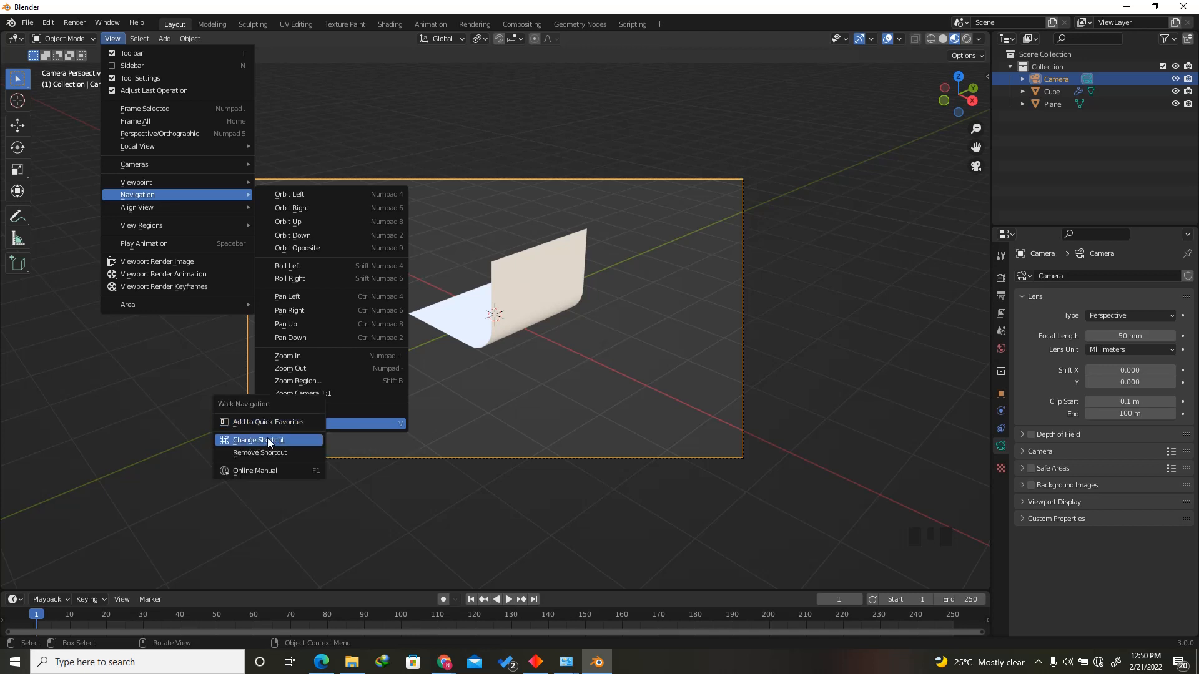
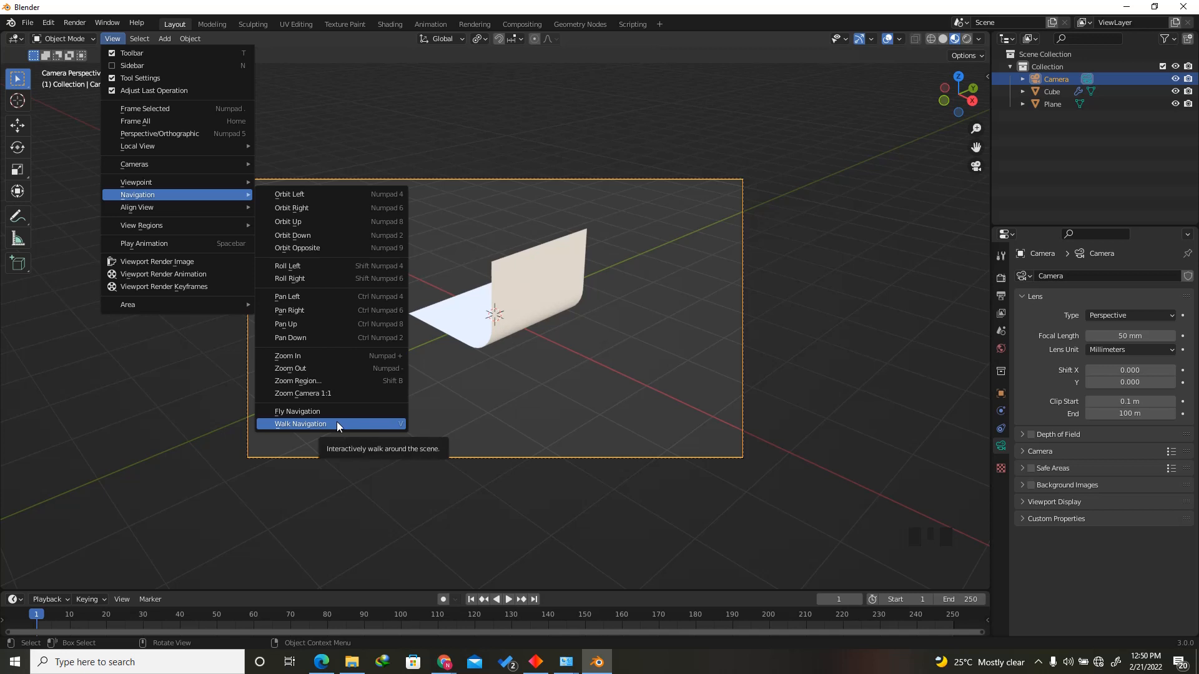
Walk the camera around and toward the backdrop's open side until the die sits near the frame's centre with the curved wall behind it.
key(v)
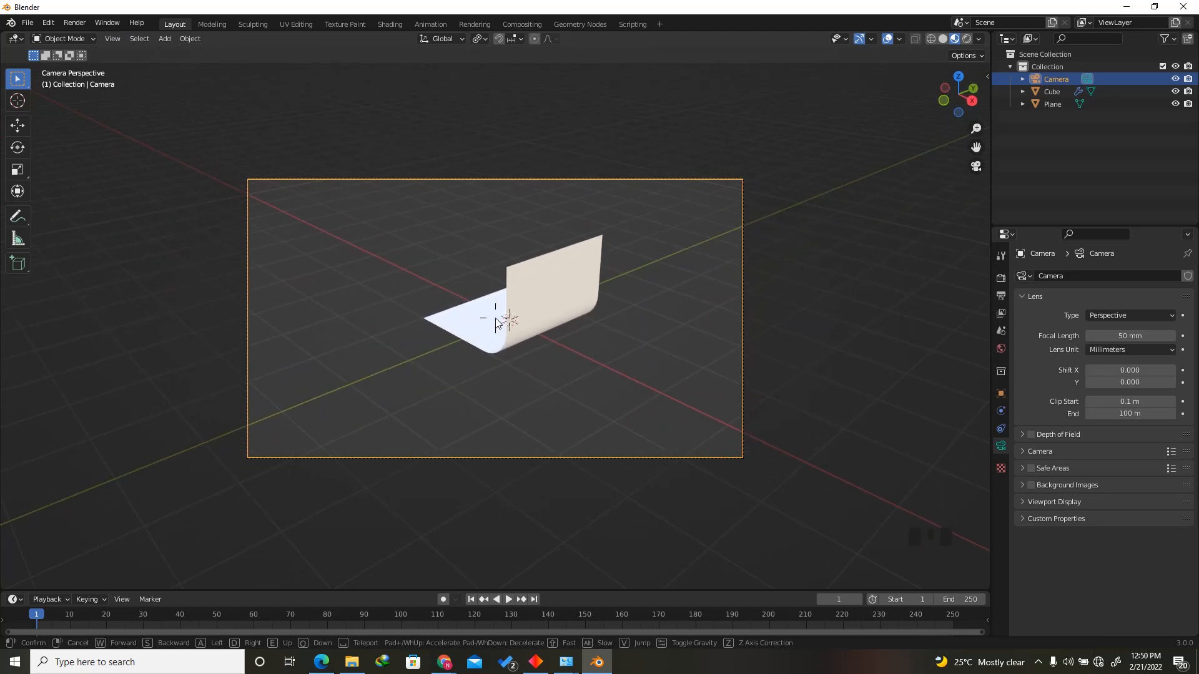
key(w)
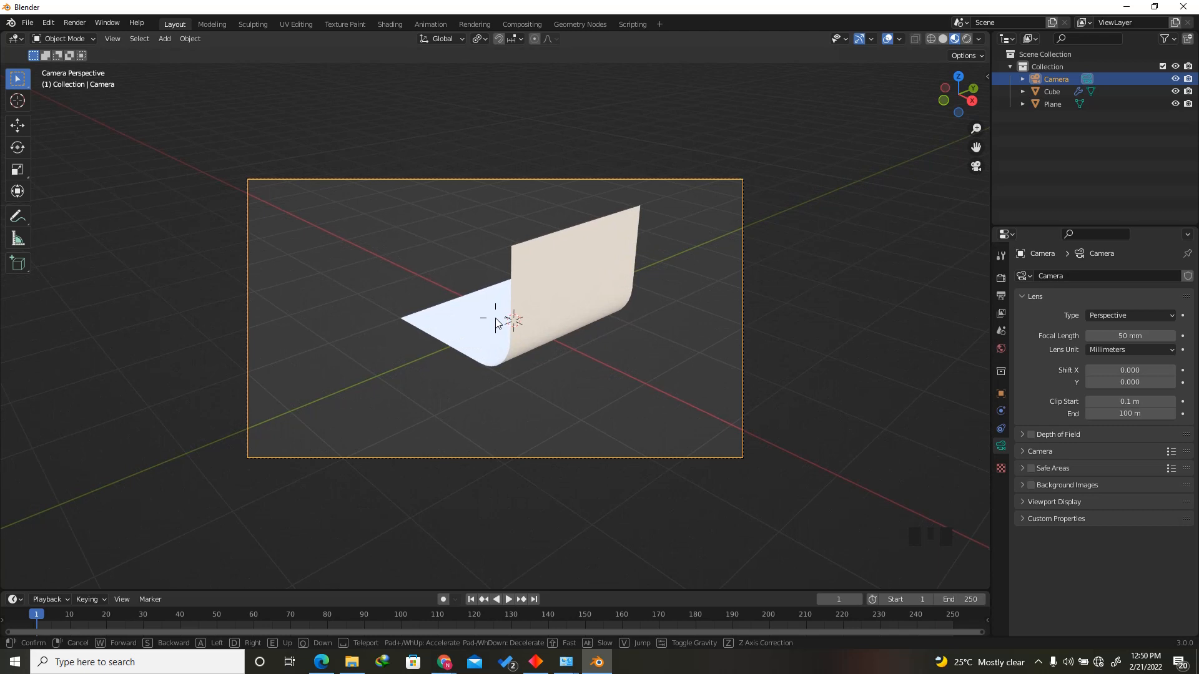
key(s)
key(a)
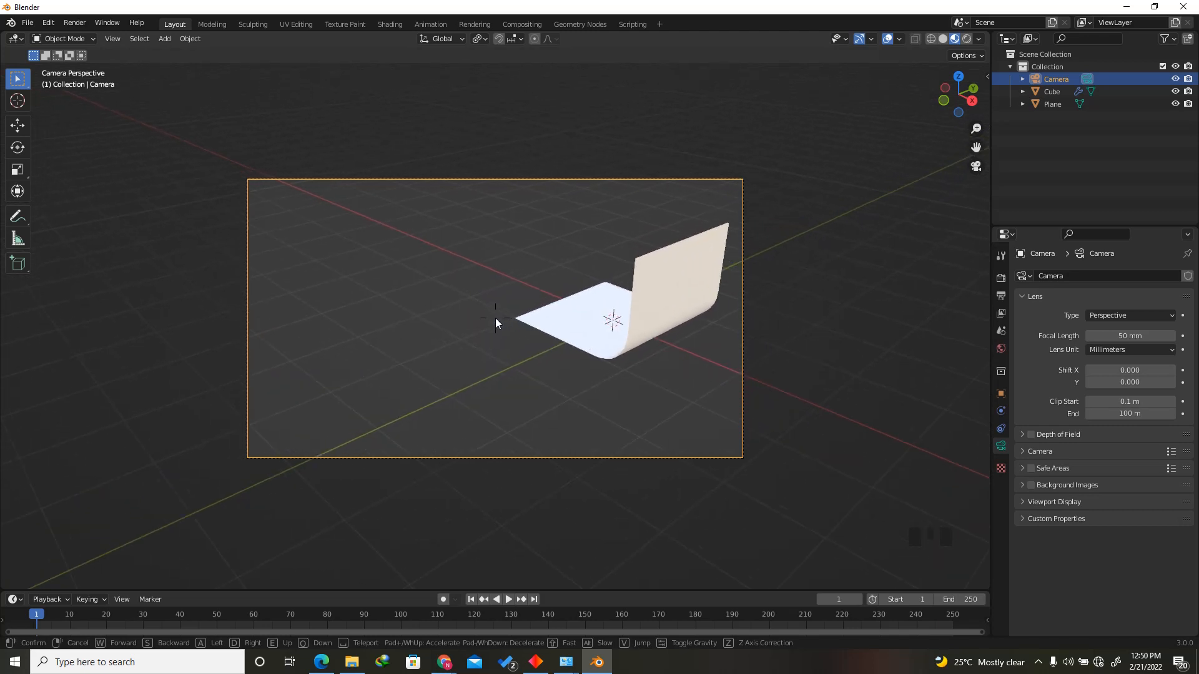
key(d)
key(q)
key(e)
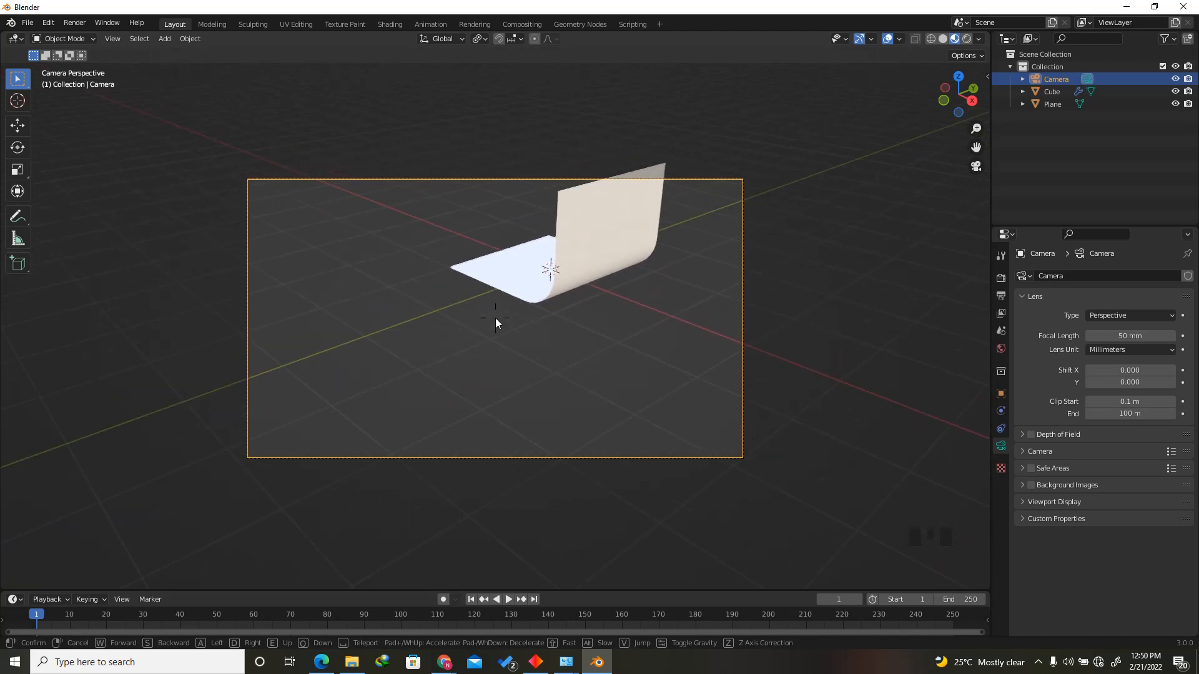
key(q)
key(d)
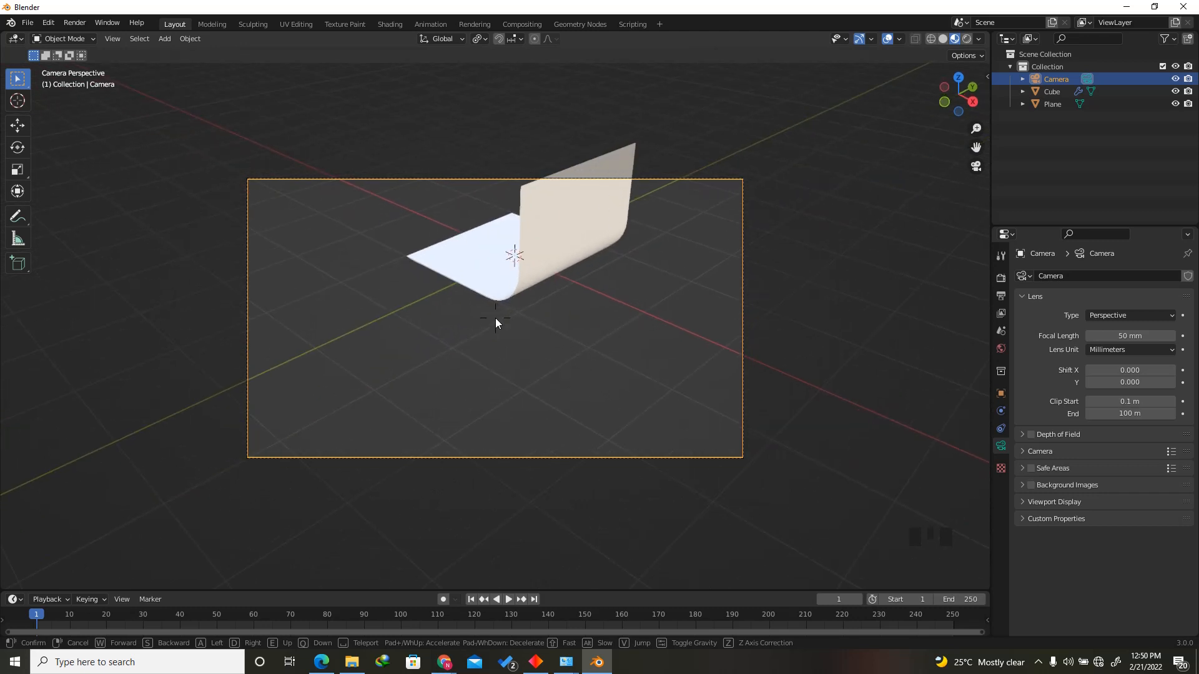
key(w)
key(w)
key(a)
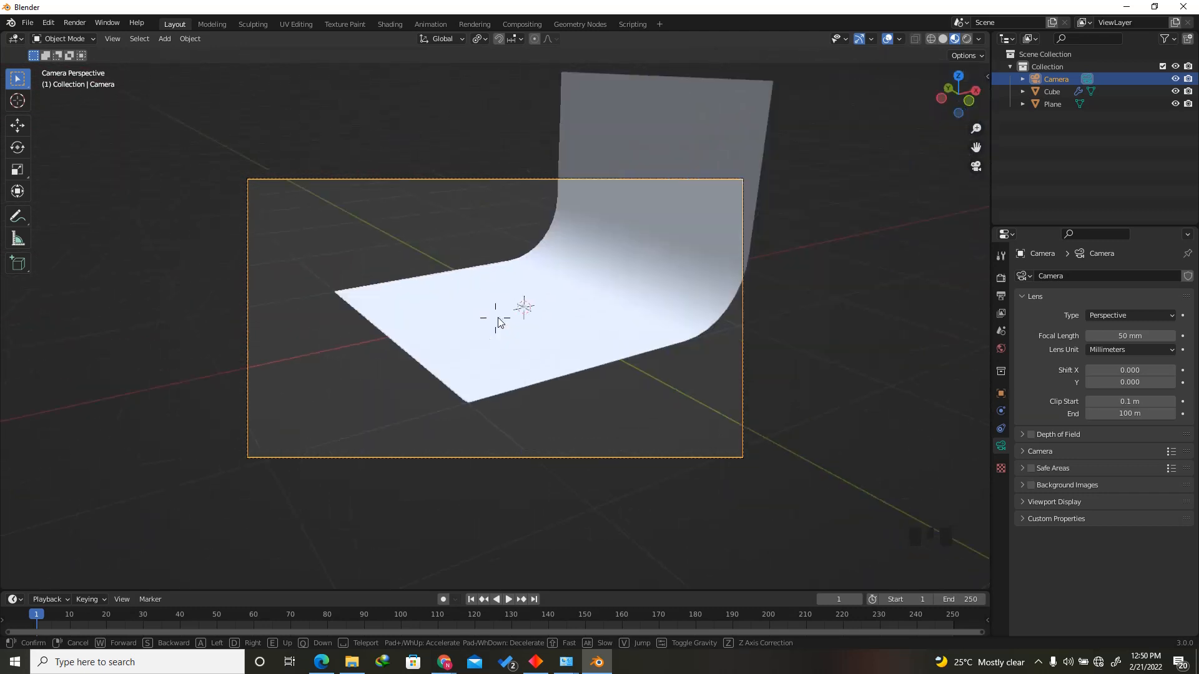
key(w)
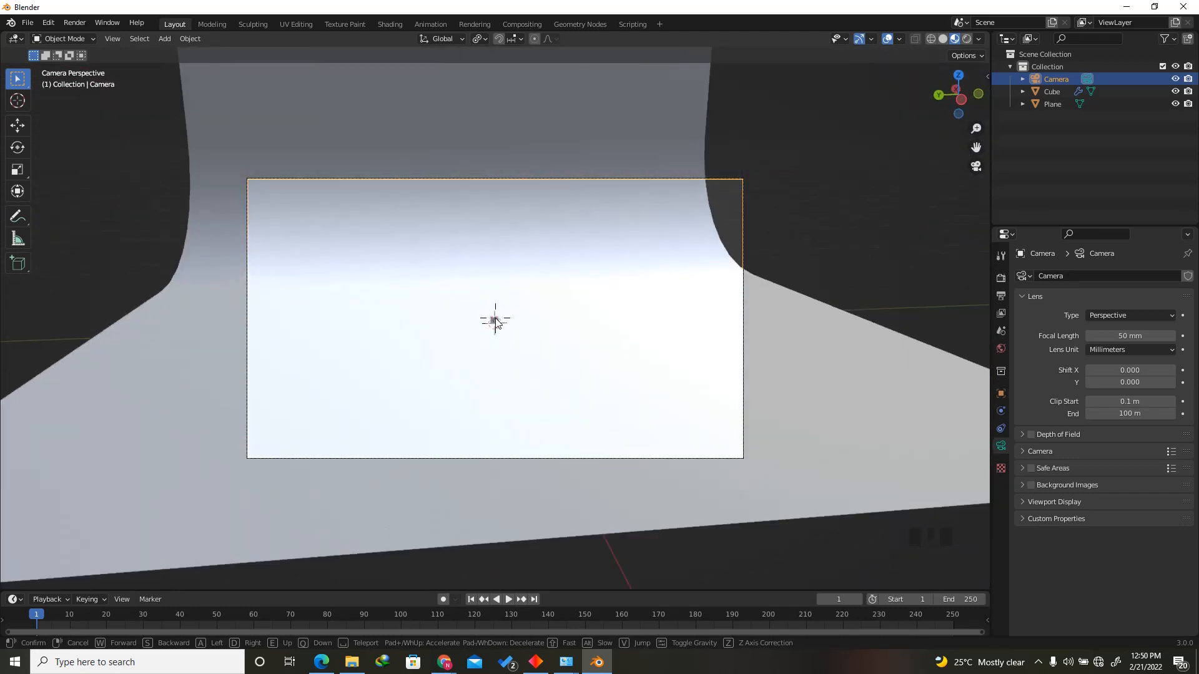
key(w)
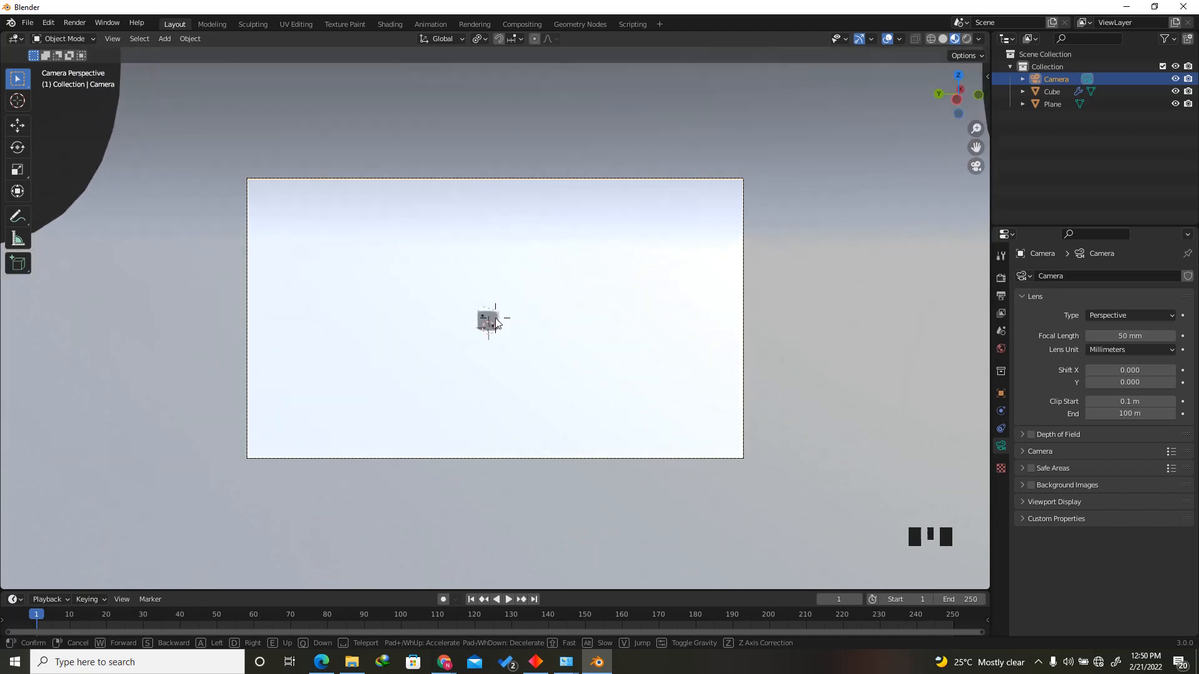
click(488, 320)
Select the camera and set its focal length to 100 mm.
click(564, 179)
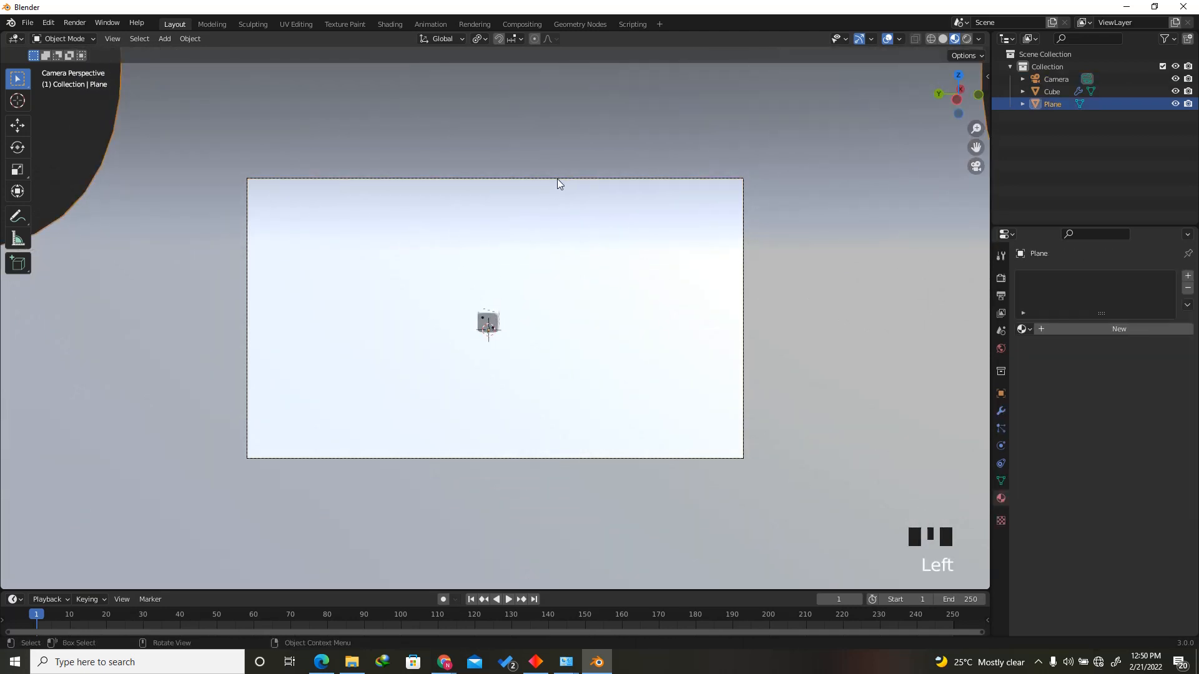
click(556, 179)
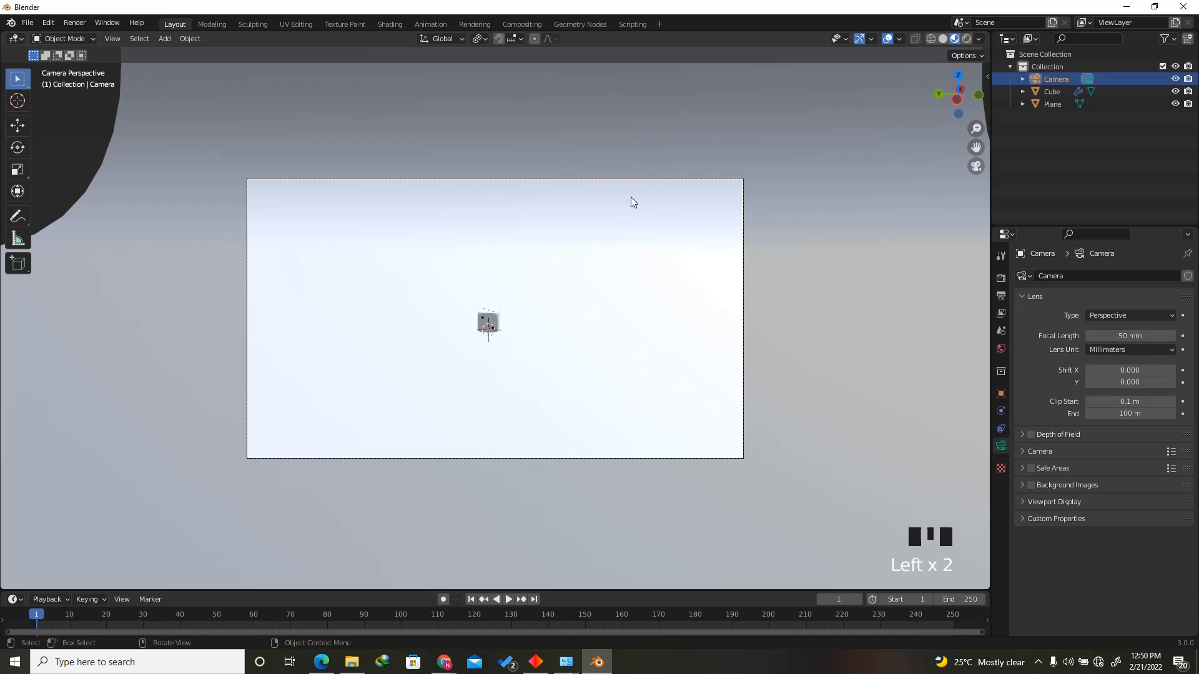
click(1105, 336)
text(1)
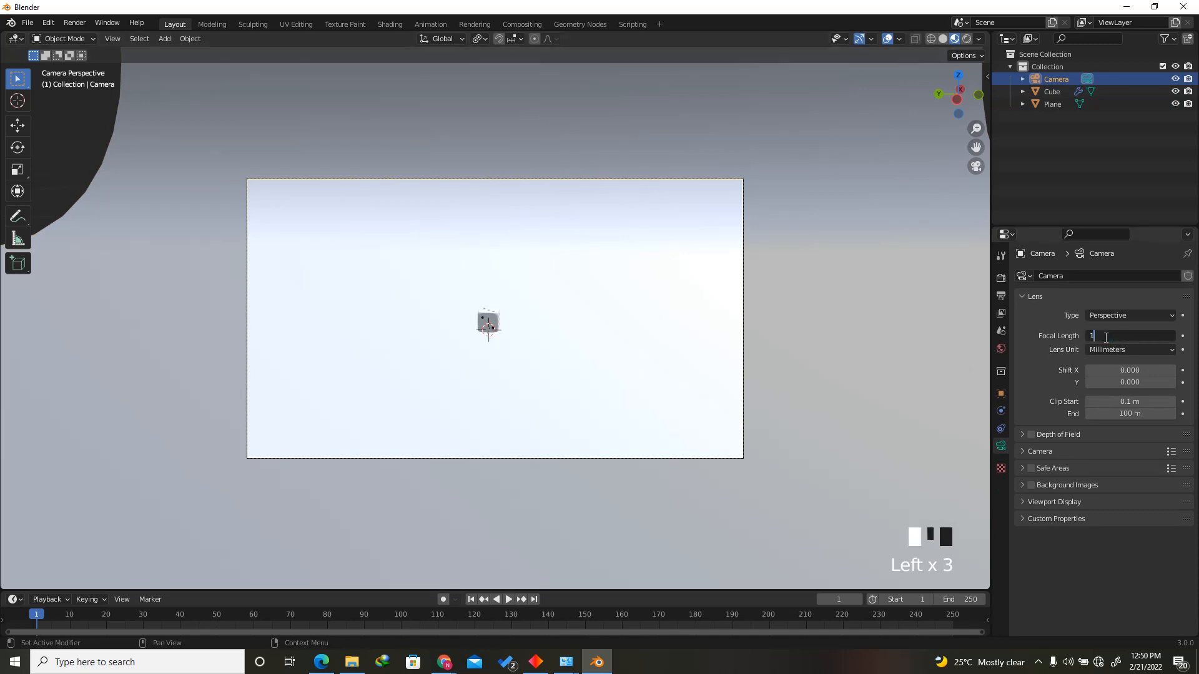
text(00)
key(Return)
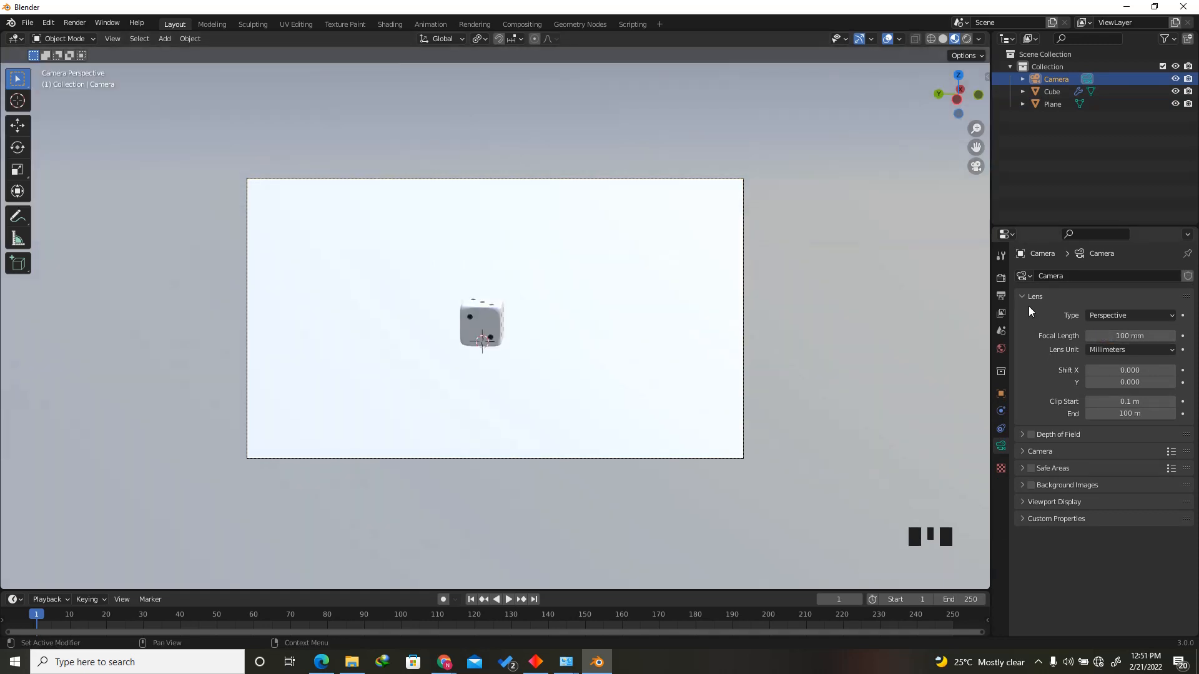
Set the output's horizontal resolution to 1080 px for a square frame.
click(1000, 295)
double_click(1142, 289)
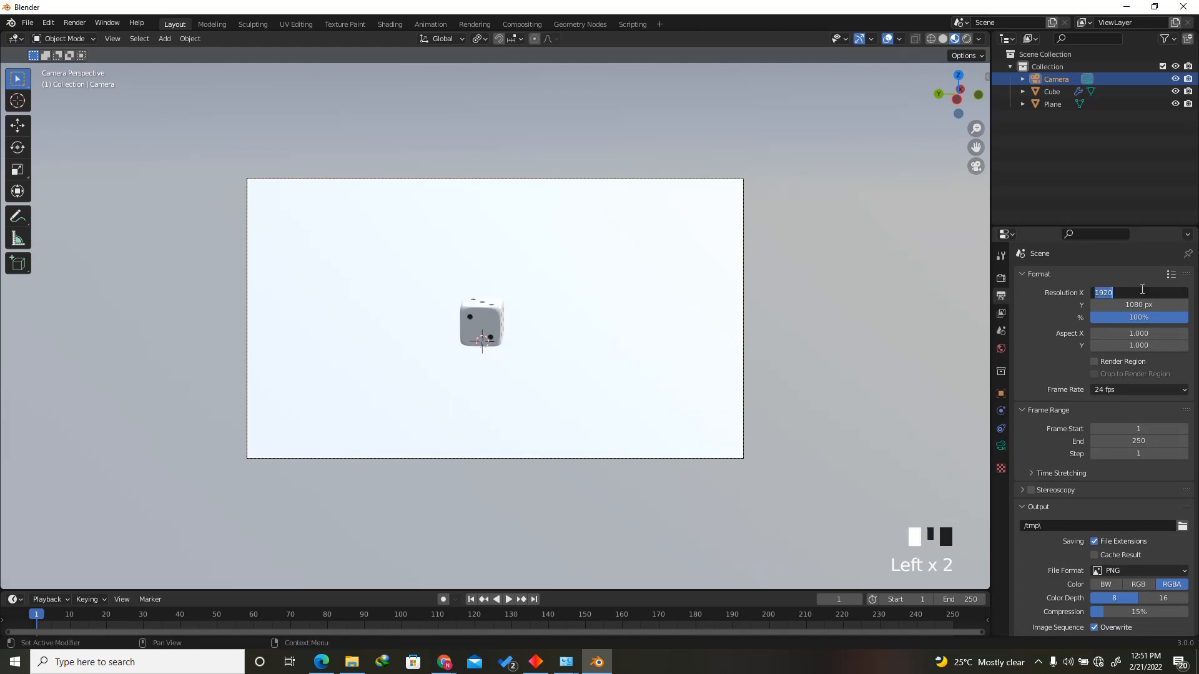
text(1080)
key(Return)
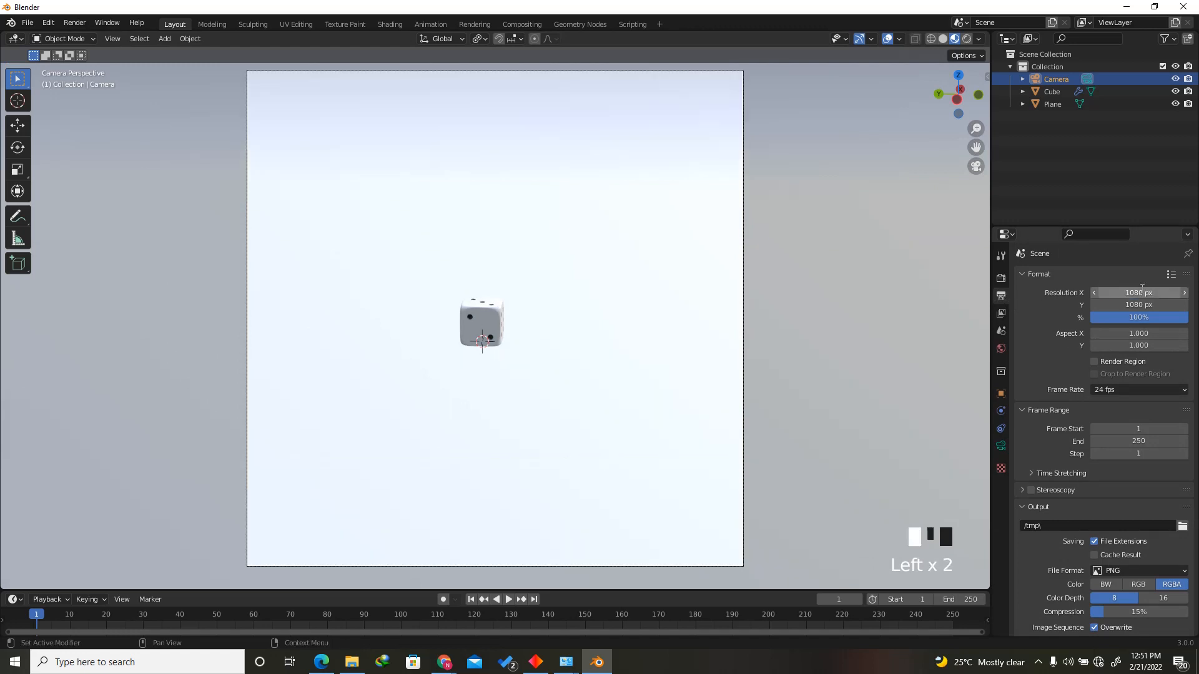
Walk the camera closer to the die and sideways until the die sits just below the middle of the frame.
key(shift+grave)
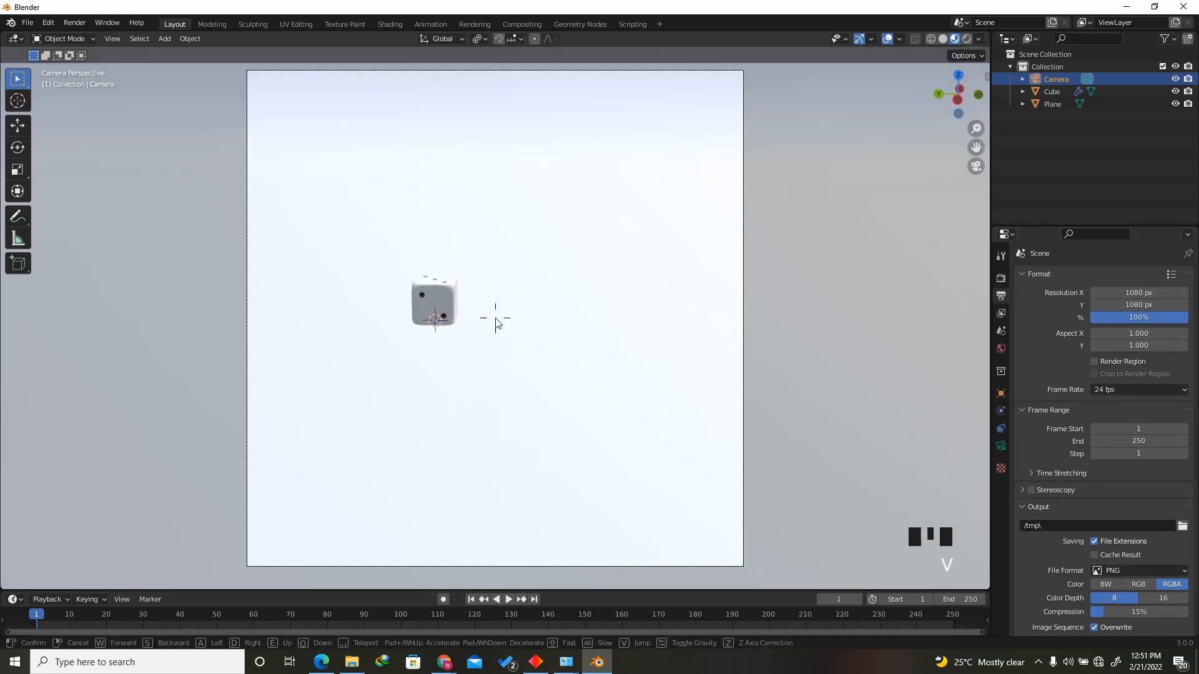
key(w)
key(w)
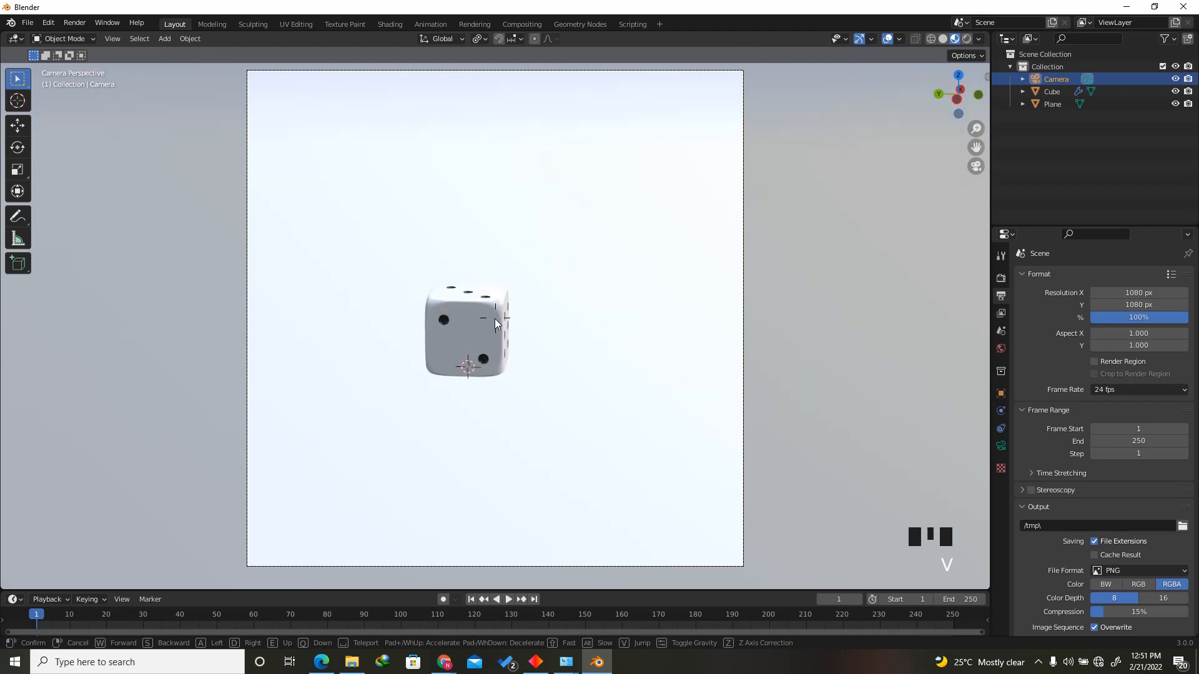
key(a)
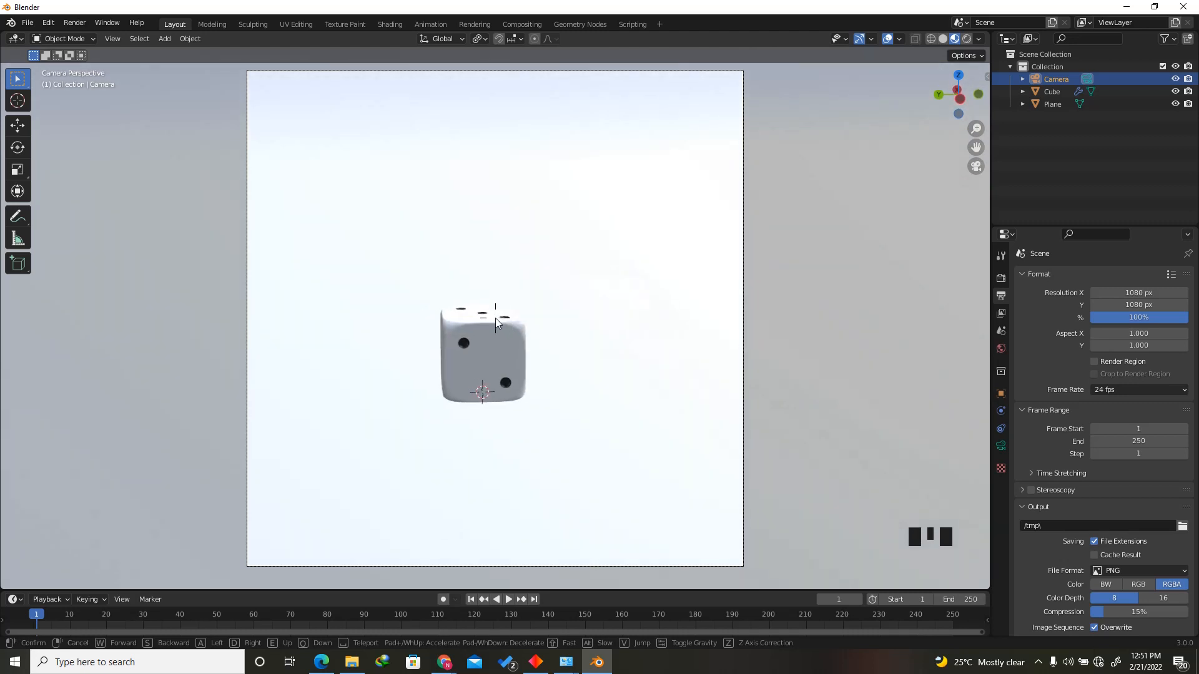
click(496, 318)
click(610, 279)
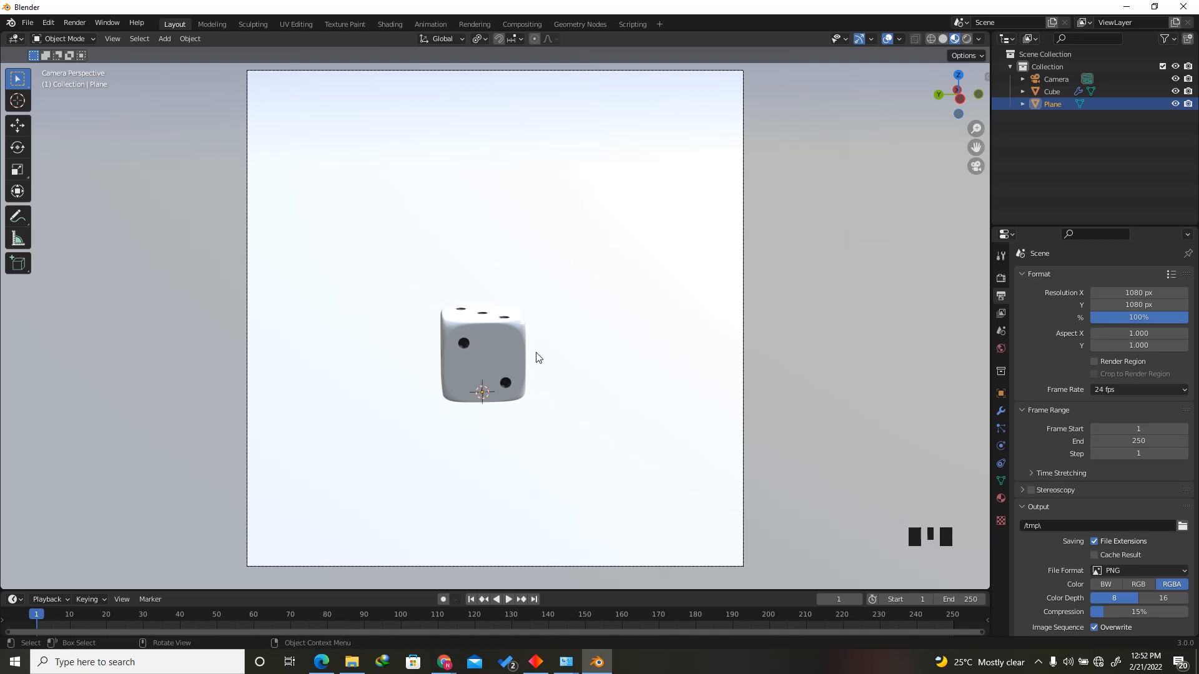
In top view with solid shading, make two linked duplicates of the die and place them close behind the original.
click(498, 329)
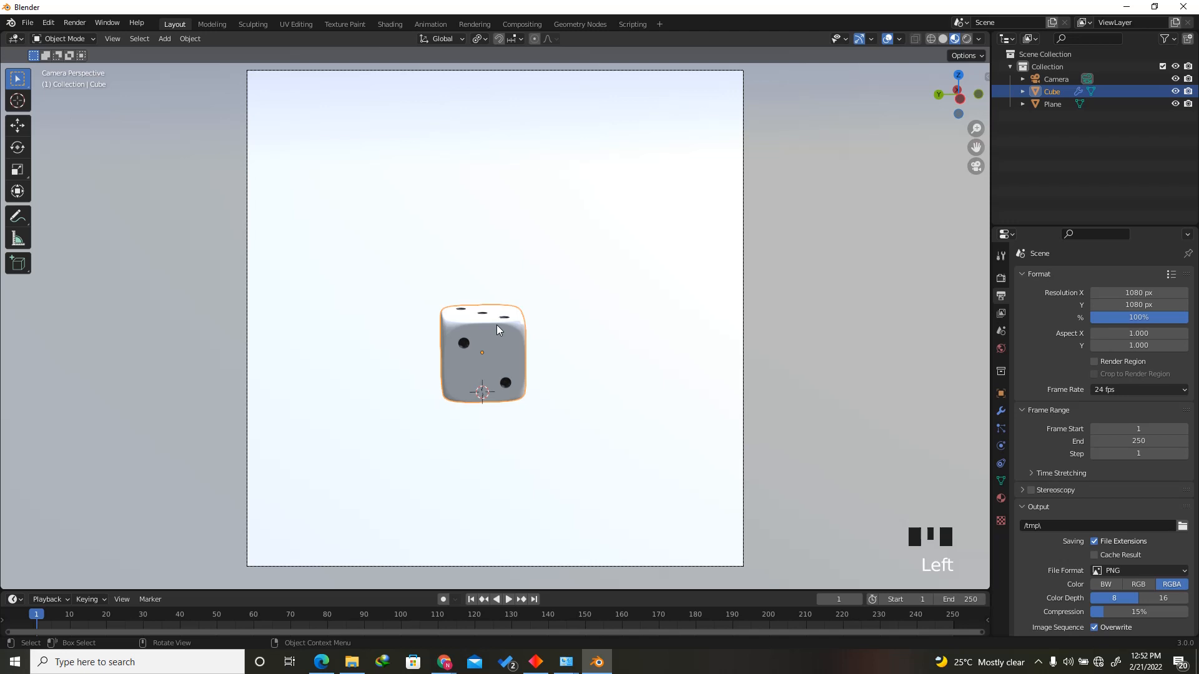
click(942, 39)
click(959, 76)
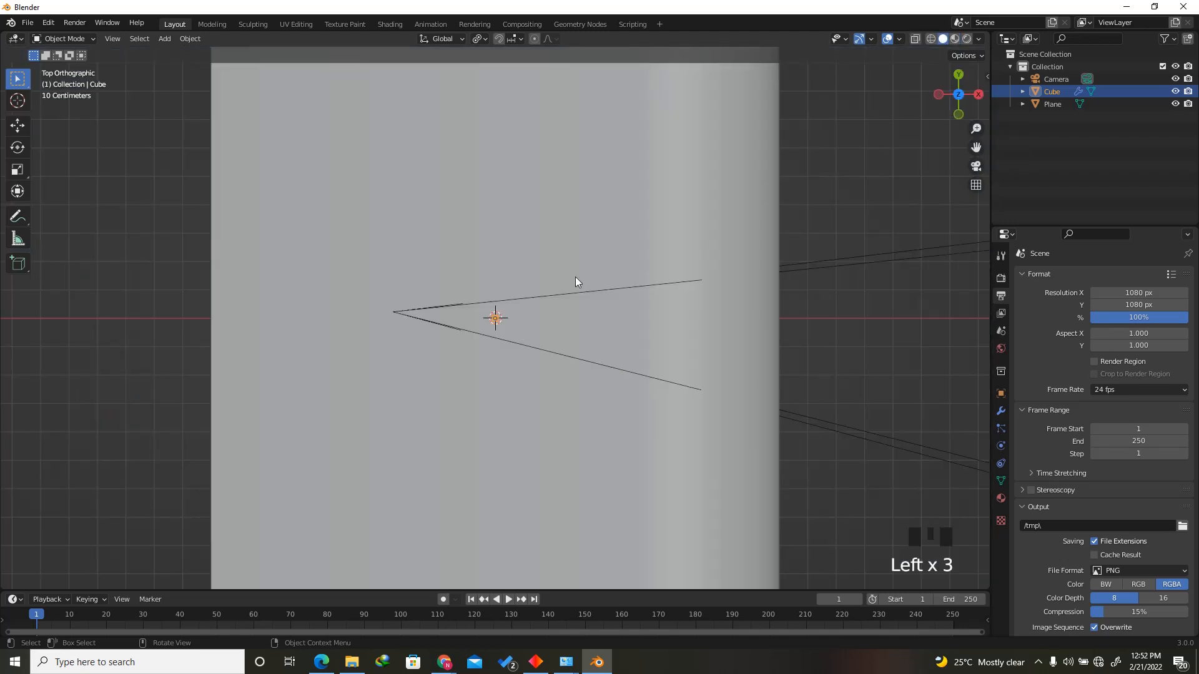
scroll(478, 326, up, 8)
key(alt+d)
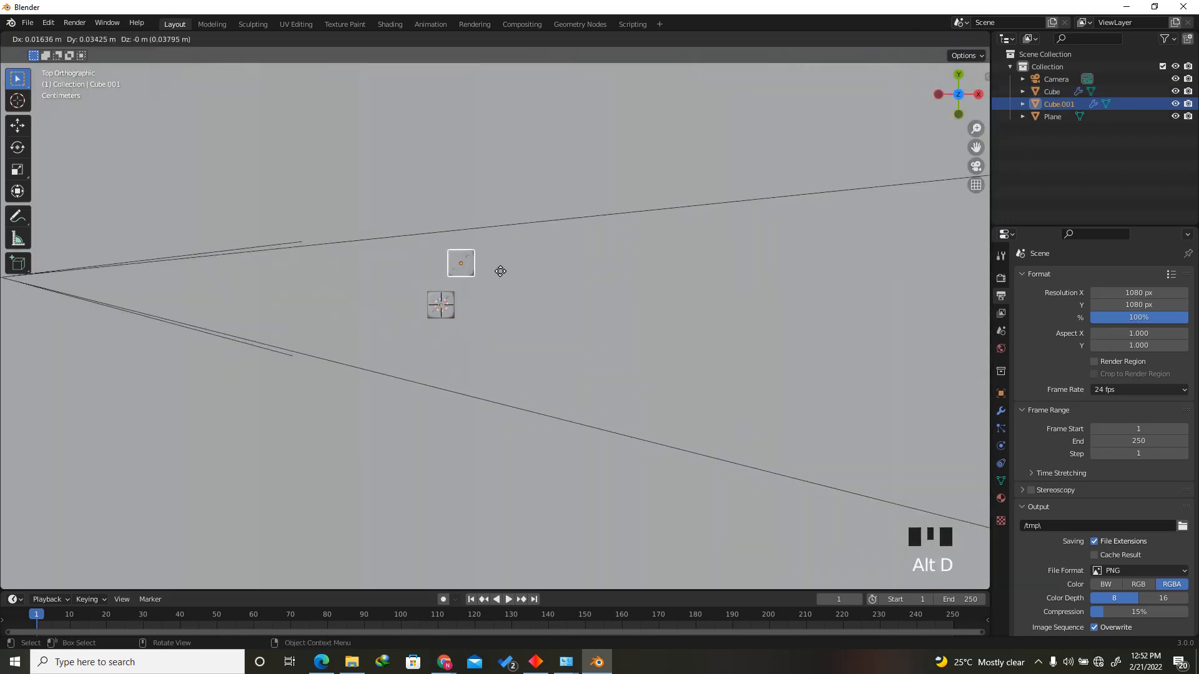
click(497, 280)
key(alt+d)
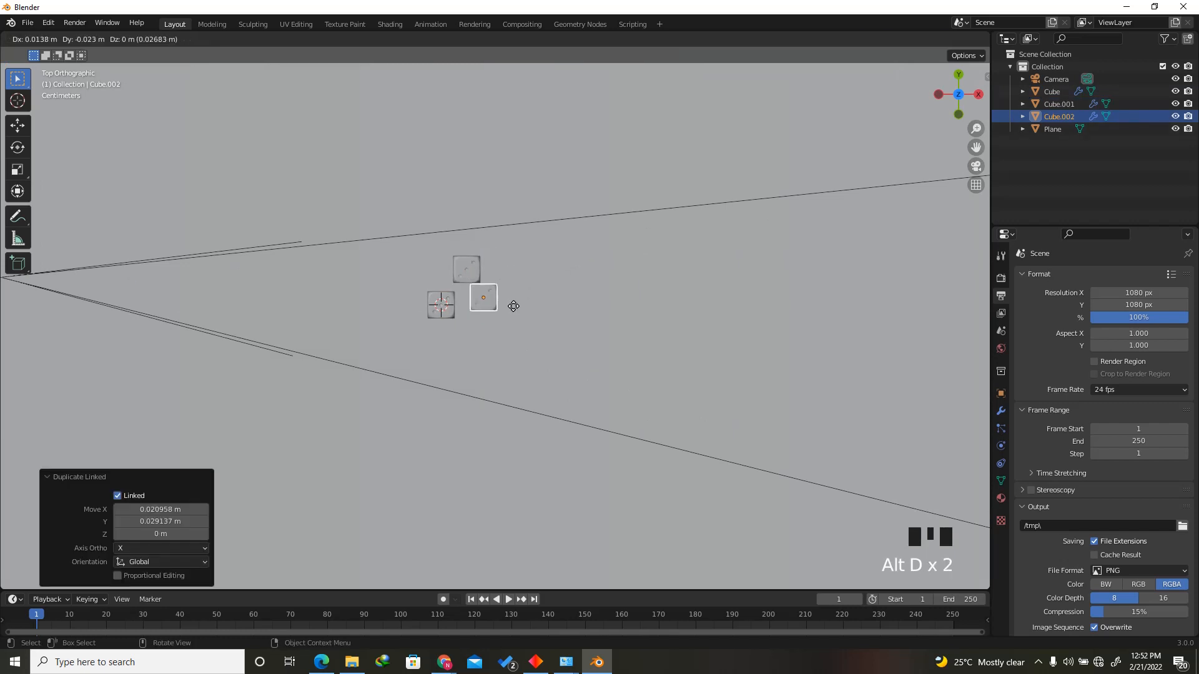
click(515, 319)
Add three more linked duplicates of the die on the ground, spaced beside the existing ones to form a loose cluster.
key(alt+d)
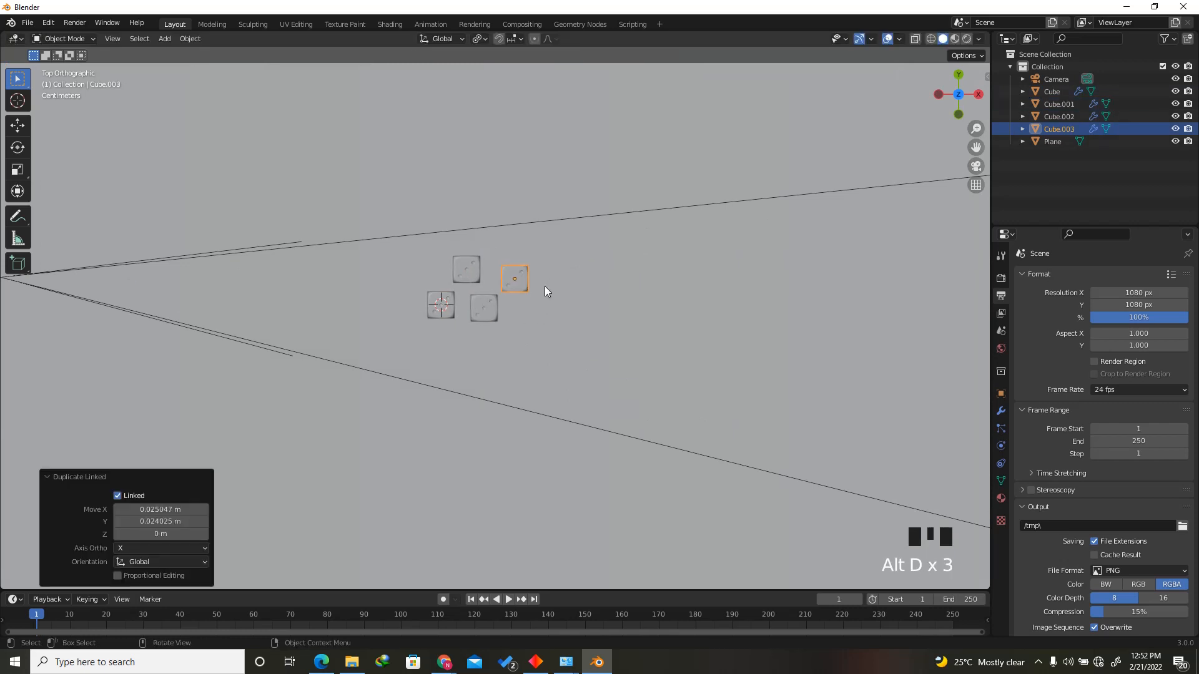
click(533, 283)
key(alt+d)
key(alt+d)
click(567, 253)
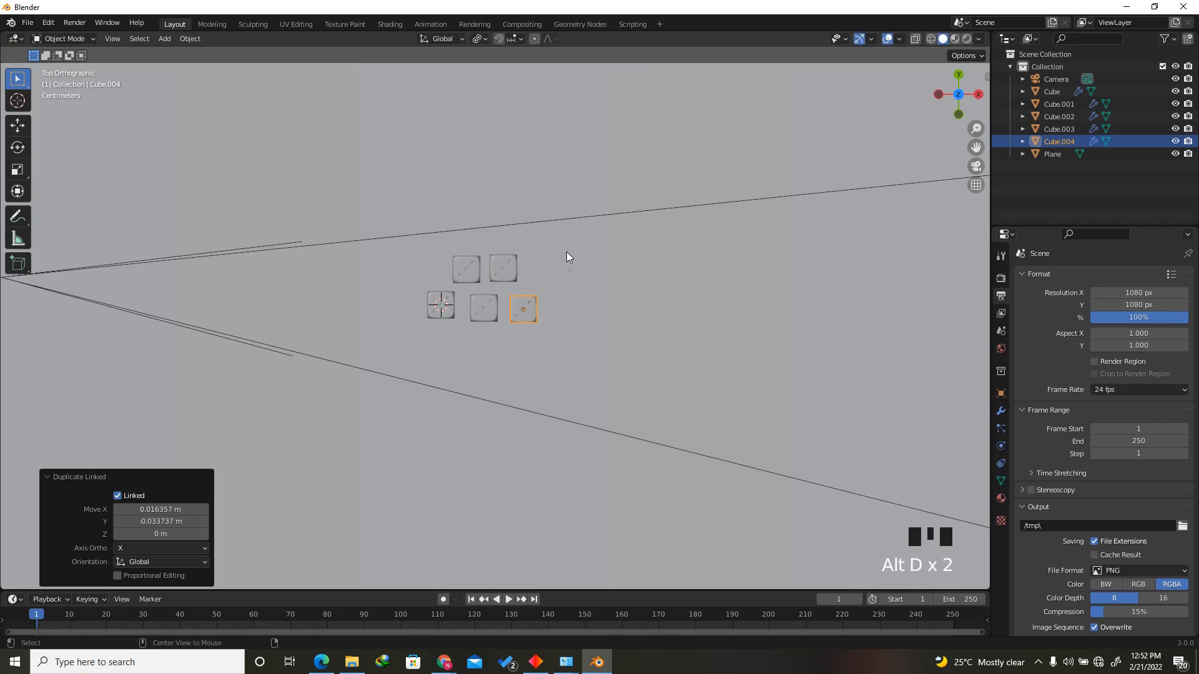
key(alt+d)
click(549, 284)
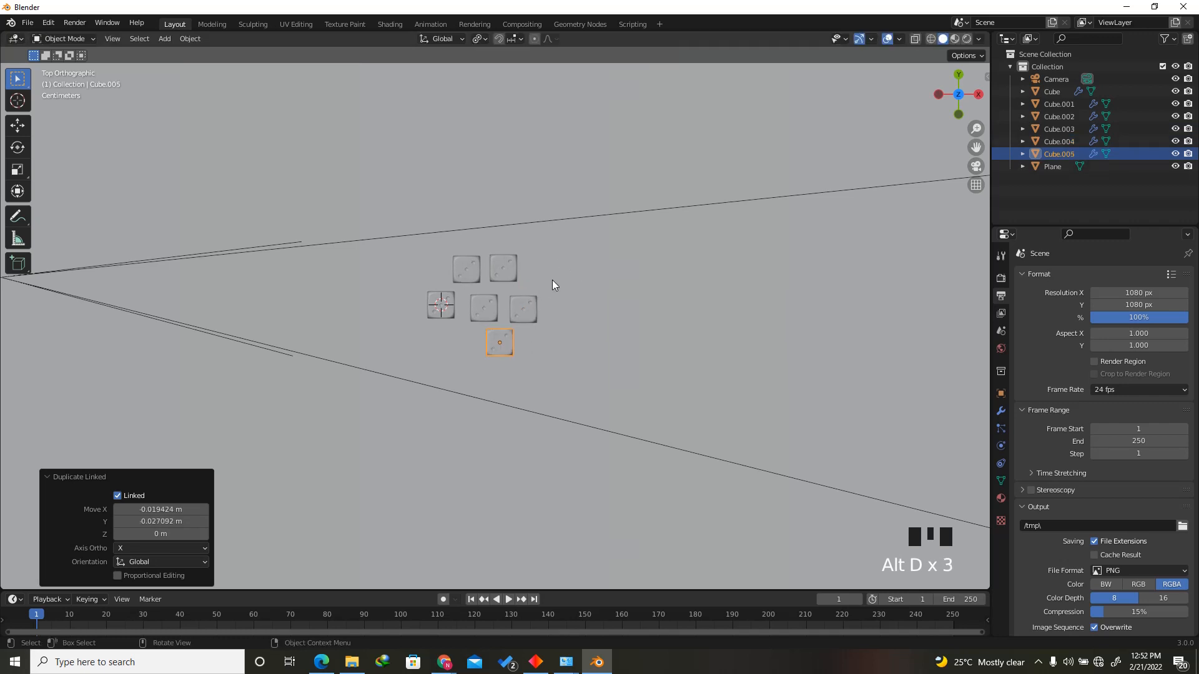
Rotate the die in the middle of the cluster (Cube.002) 90° about the Z axis and 90° about the X axis.
scroll(549, 280, up, 2)
drag(956, 97, 927, 545)
scroll(546, 280, up, 3)
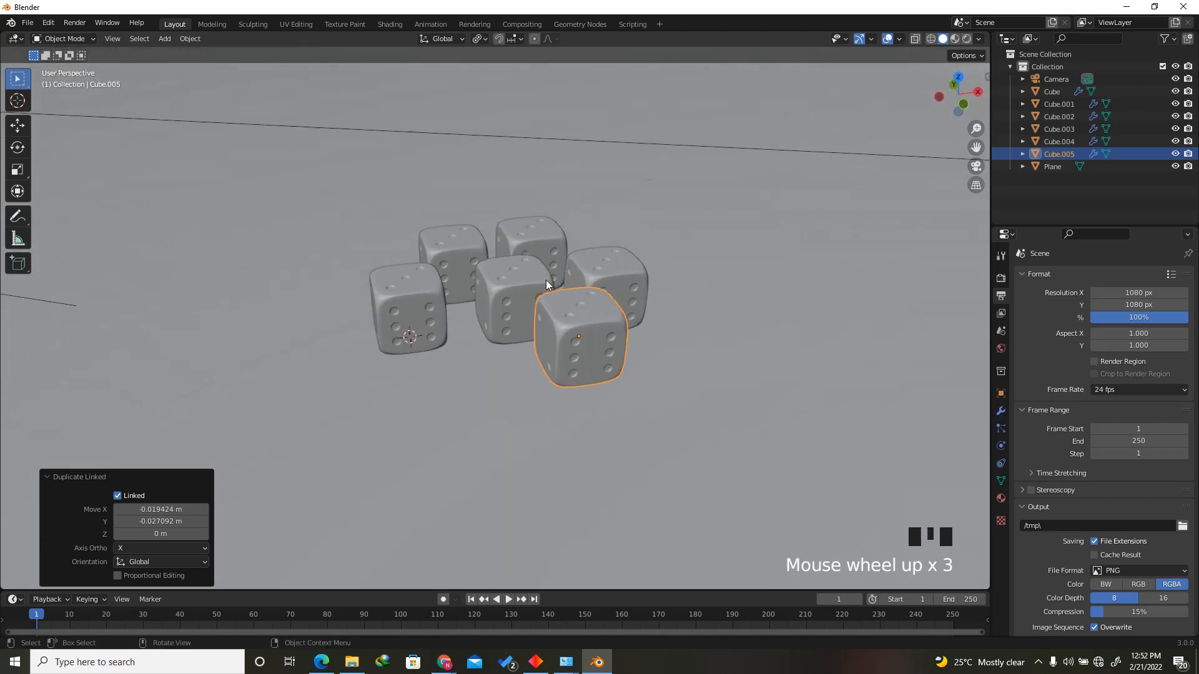
click(511, 300)
scroll(511, 299, up, 2)
text(rz)
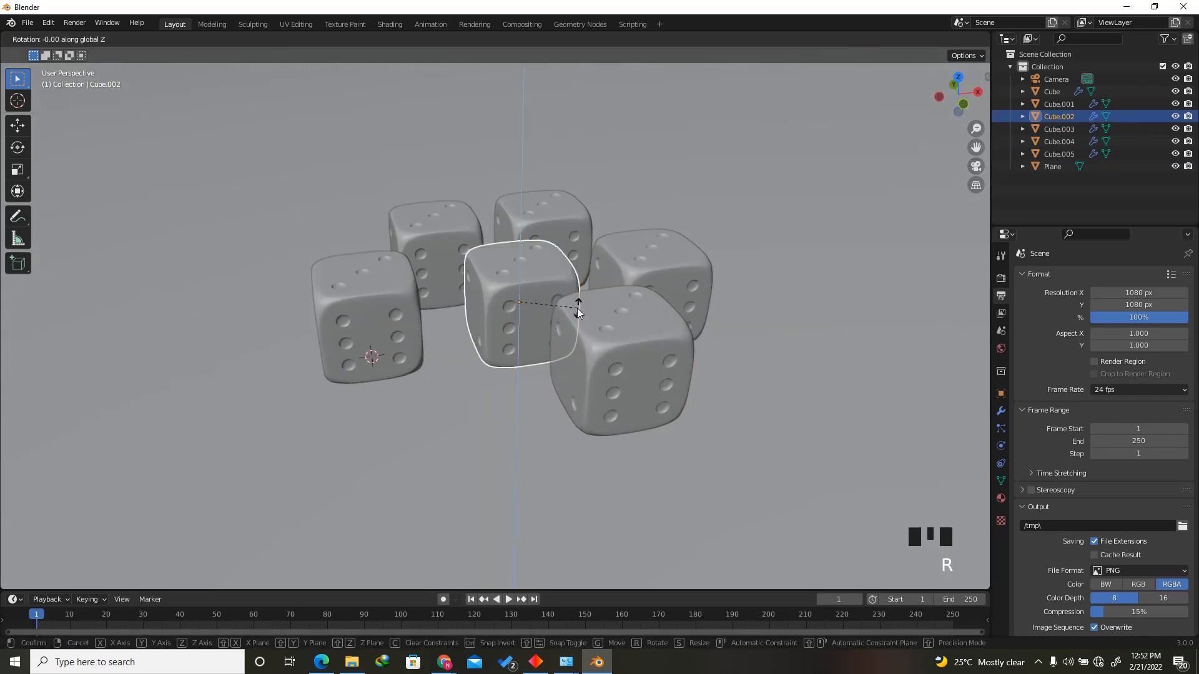
text(90)
key(Return)
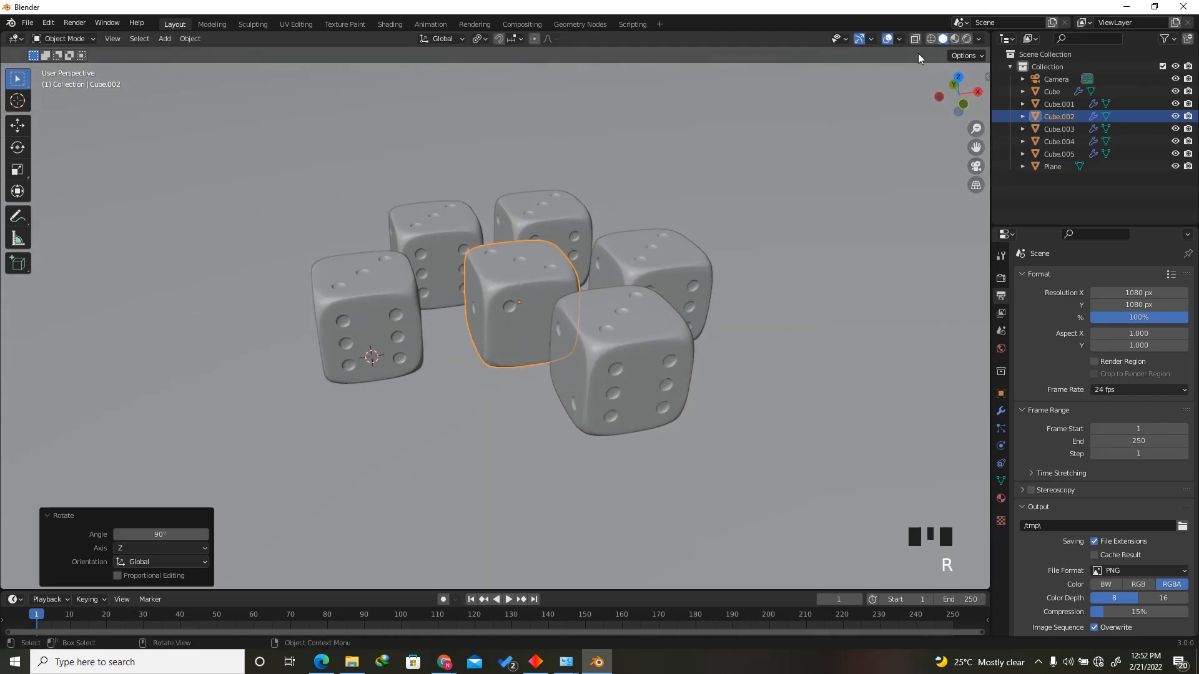
drag(948, 97, 552, 269)
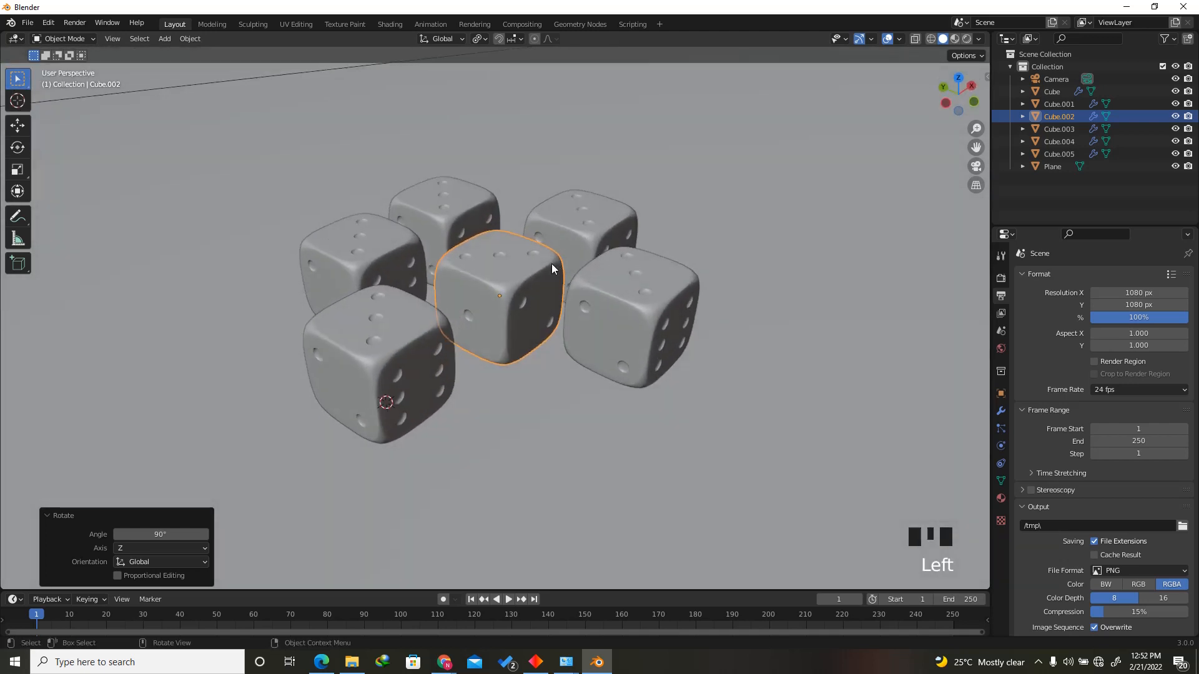
text(rx90)
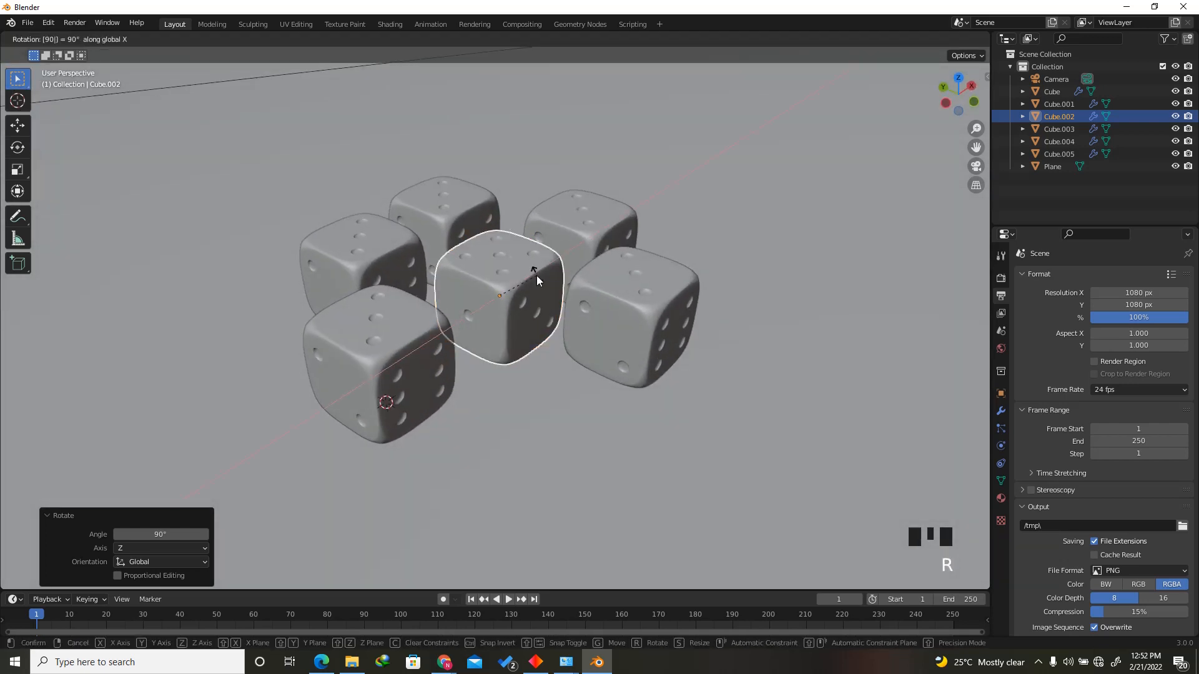
key(Return)
Rotate Cube.001 by 90° about the Y axis and Cube.004 by 120° about the Z axis.
click(357, 257)
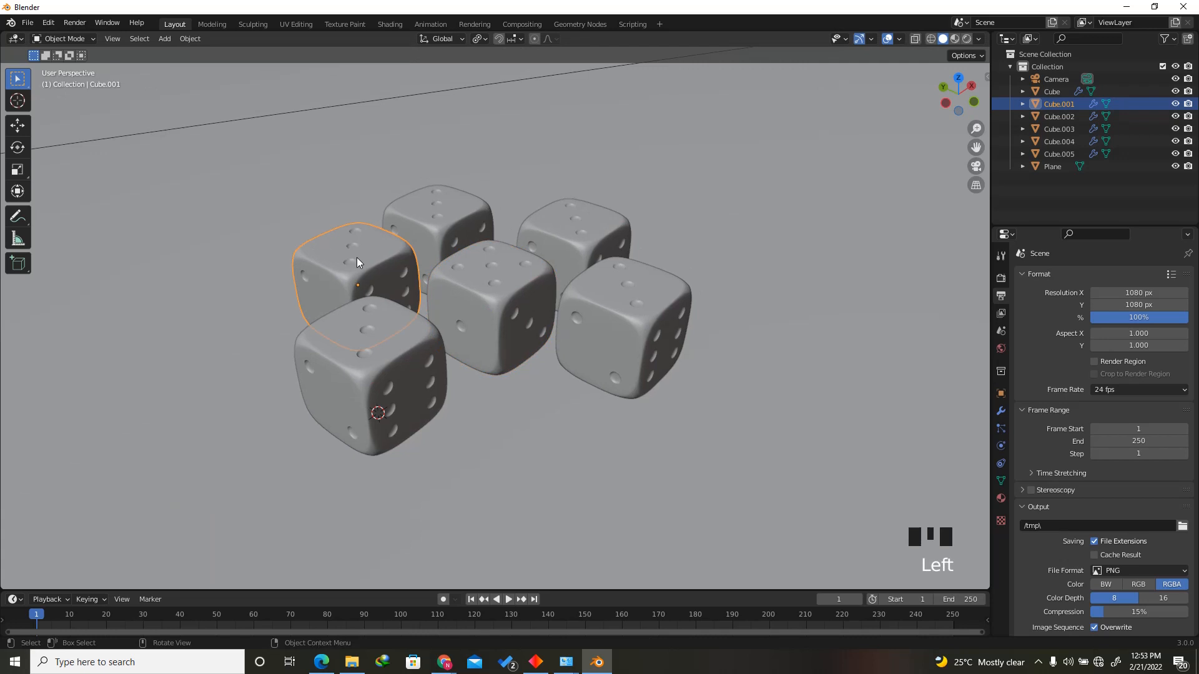
text(ry90)
key(Return)
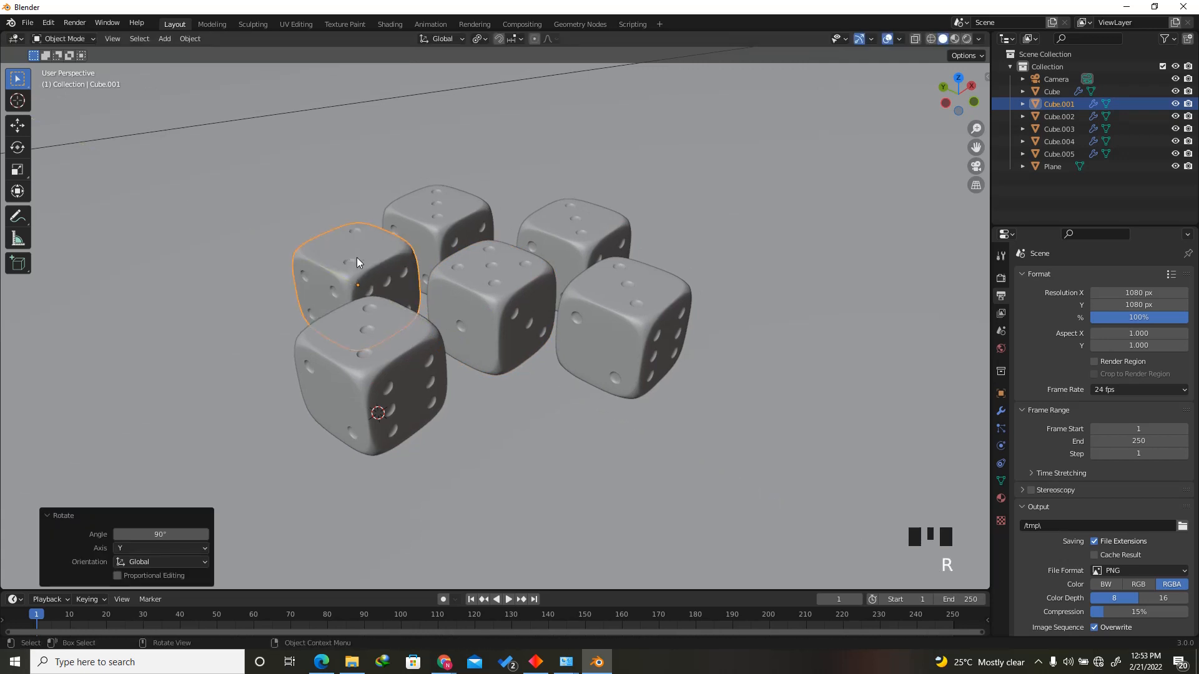
click(573, 241)
key(Escape)
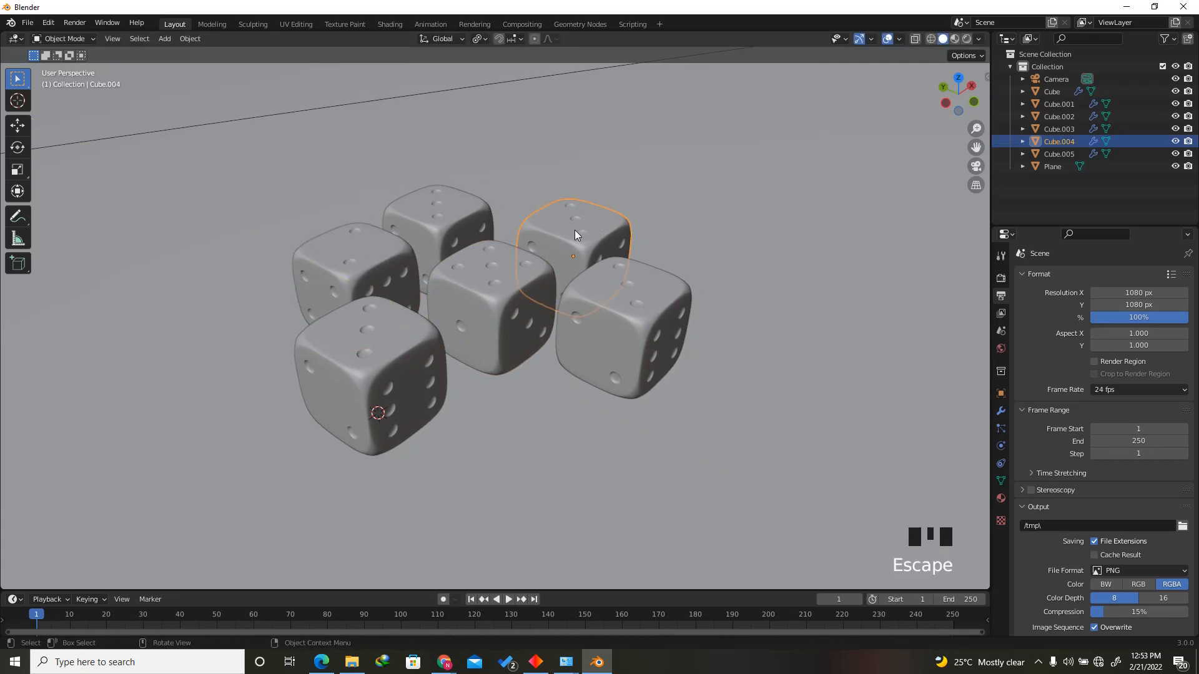
text(rz120)
key(Return)
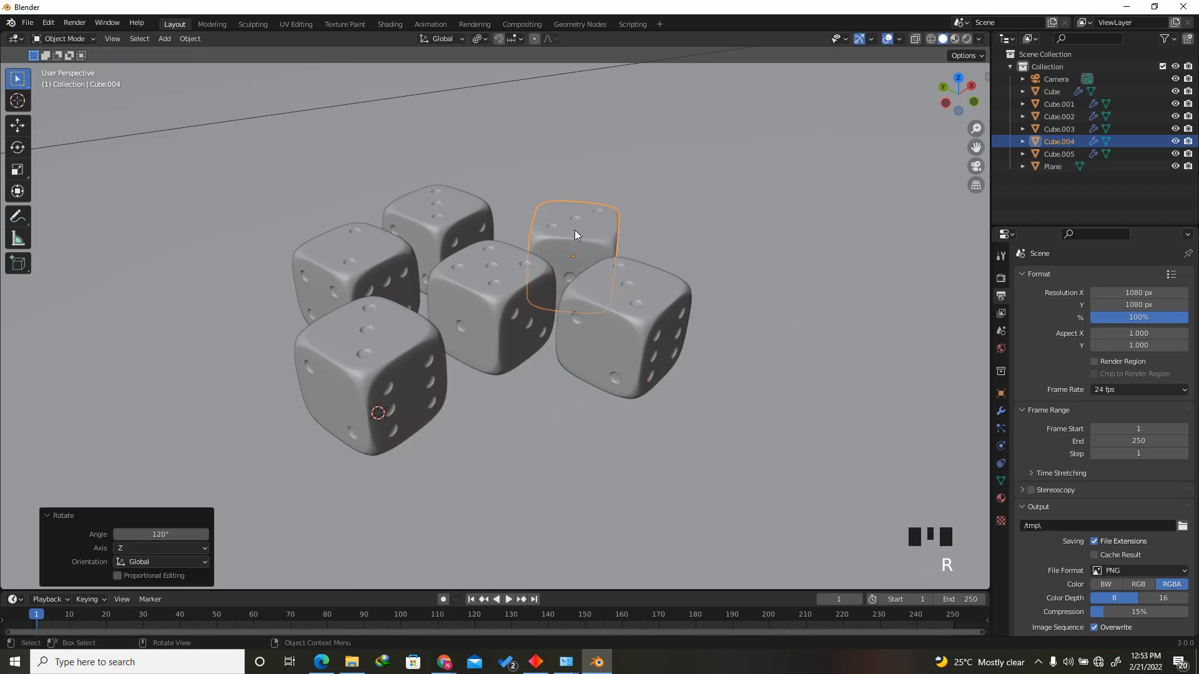
Rotate Cube.005 by about -38° around the Z axis and Cube.003 by 90° around the X axis.
click(638, 293)
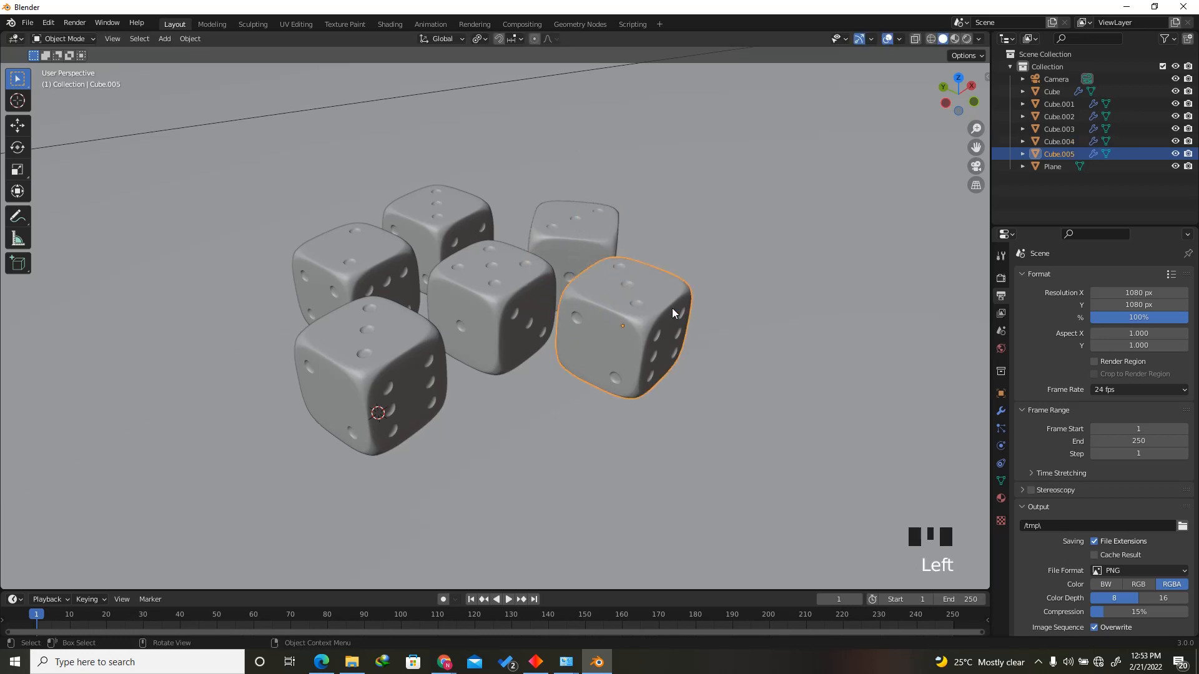
key(r)
key(z)
click(653, 339)
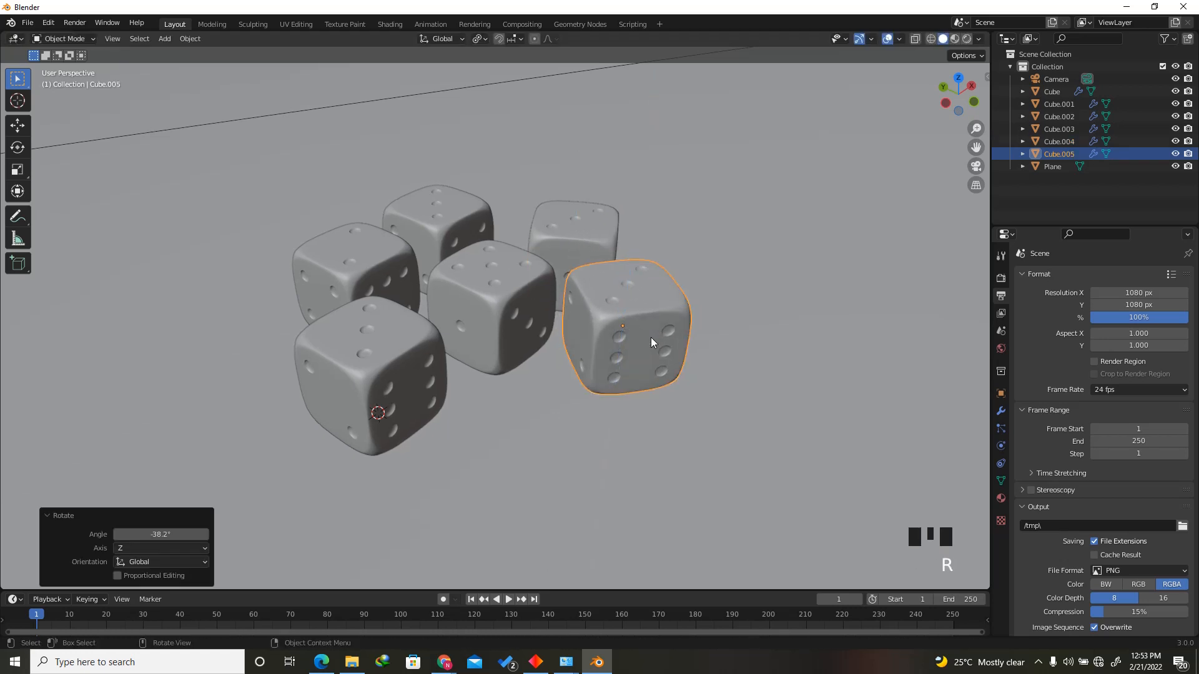
click(467, 302)
click(466, 189)
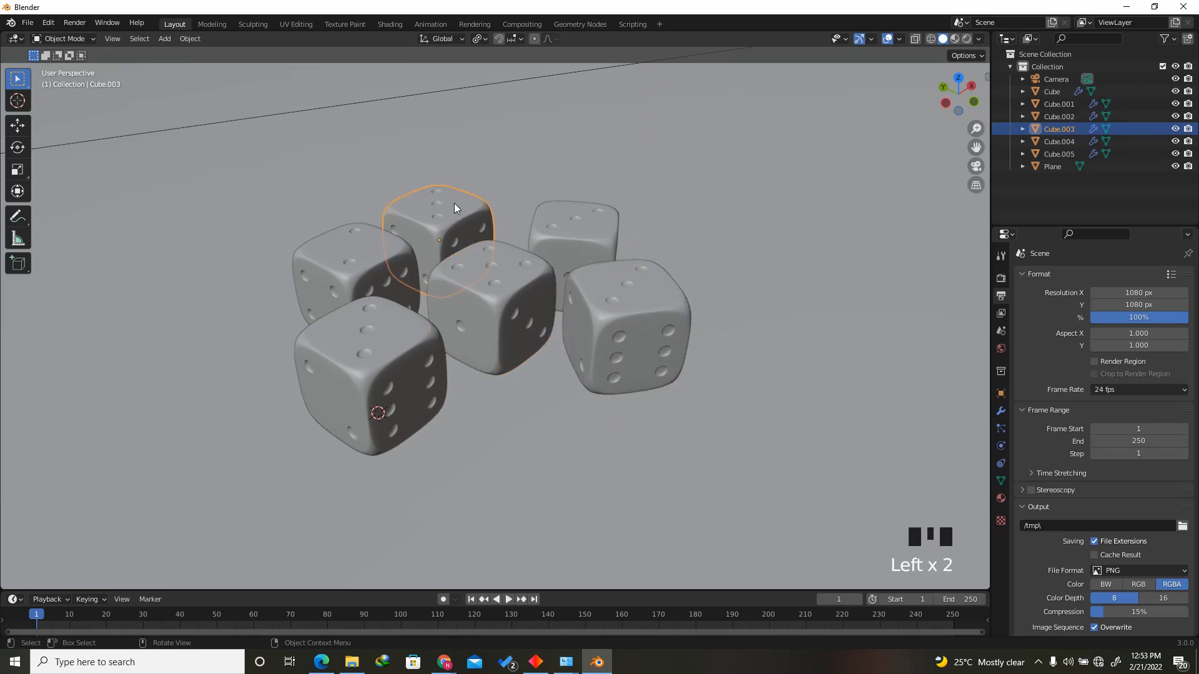
text(rx90)
key(Return)
In the camera view, move Cube.003 within the ground plane to the front-right side of the dice cluster.
key(KP_0)
scroll(588, 282, up, 1)
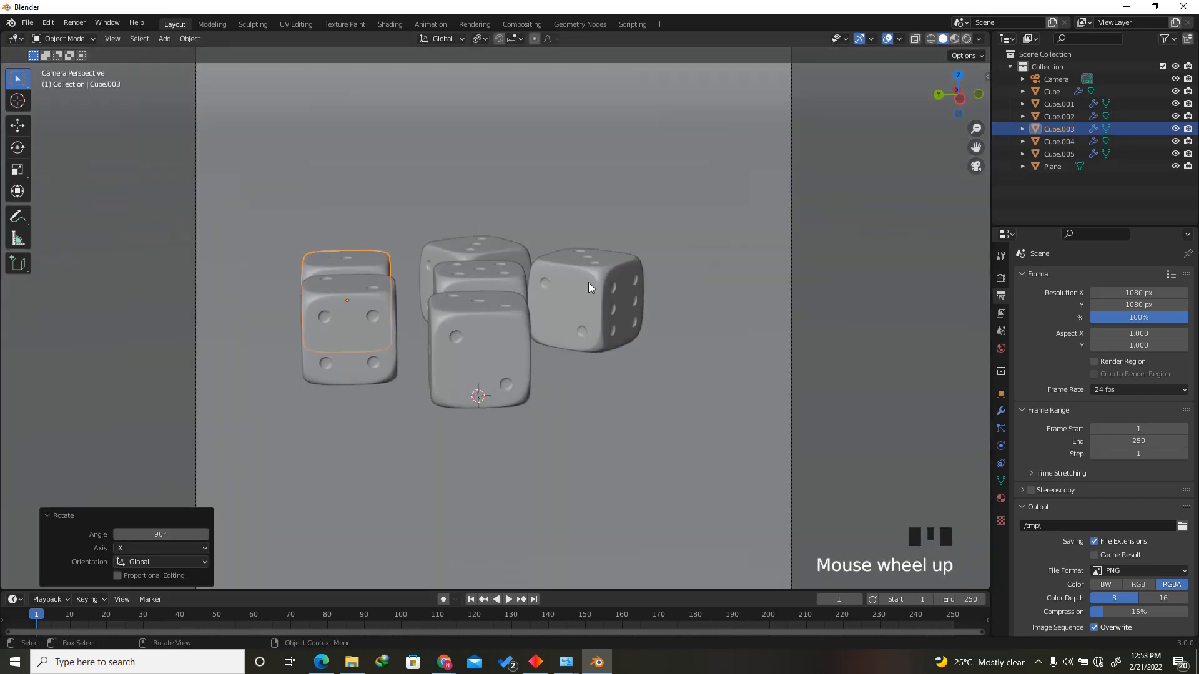
key(g)
key(shift+z)
click(607, 330)
Move the original front die slightly toward the camera within the ground plane, rotate it 90° about Y, and turn it about Z.
click(486, 372)
key(g)
key(shift+z)
click(481, 396)
key(r)
key(y)
key(9)
key(0)
key(Return)
key(r)
key(z)
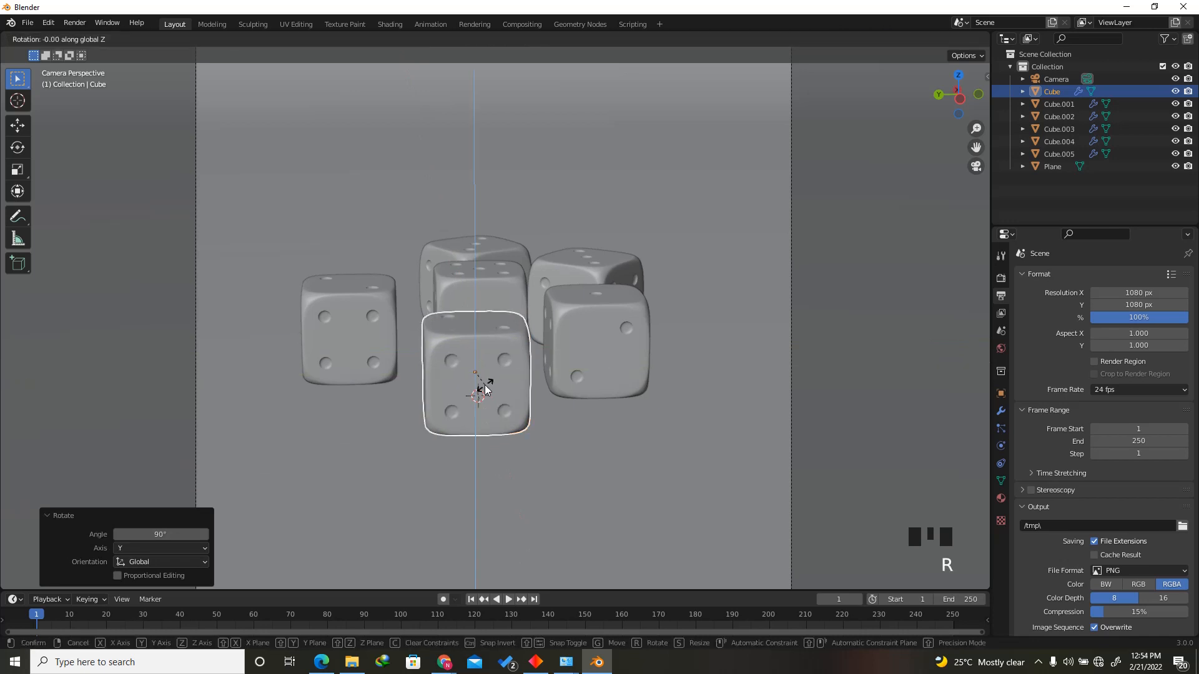
click(486, 388)
Turn the leftmost die about Z and move Cube.002 about 0.03 m toward the camera within the ground plane, just behind the front die.
scroll(347, 305, down, 1)
click(346, 305)
scroll(435, 327, up, 1)
key(g)
key(shift+z)
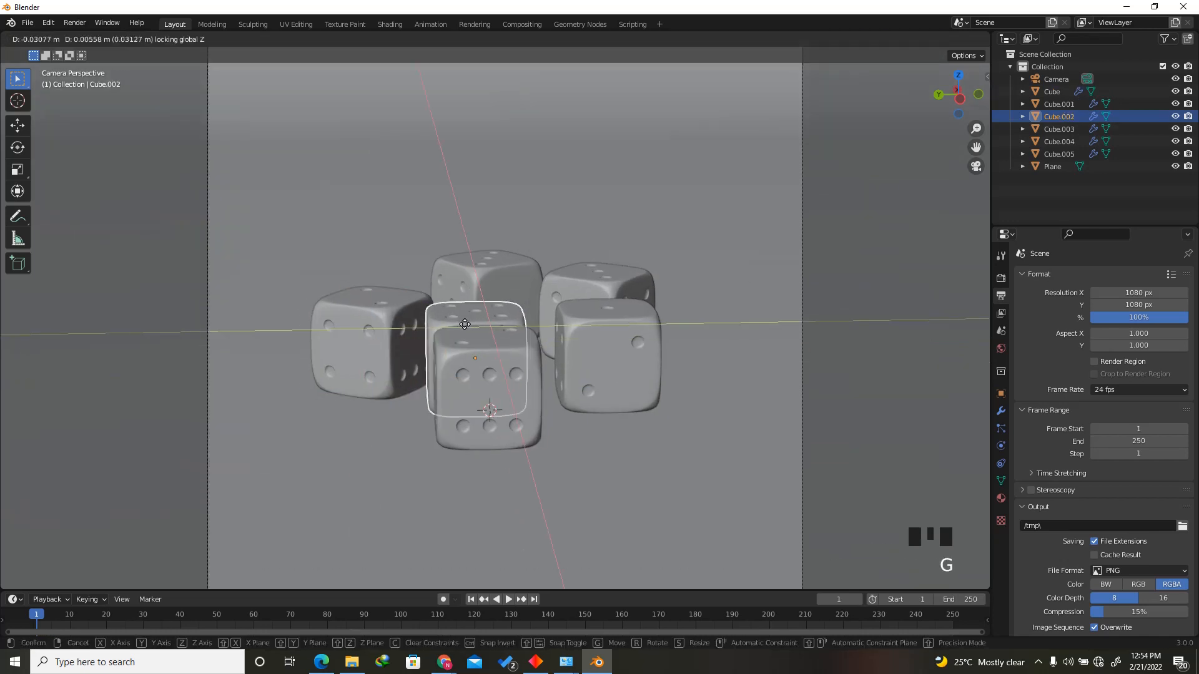
click(474, 330)
key(r)
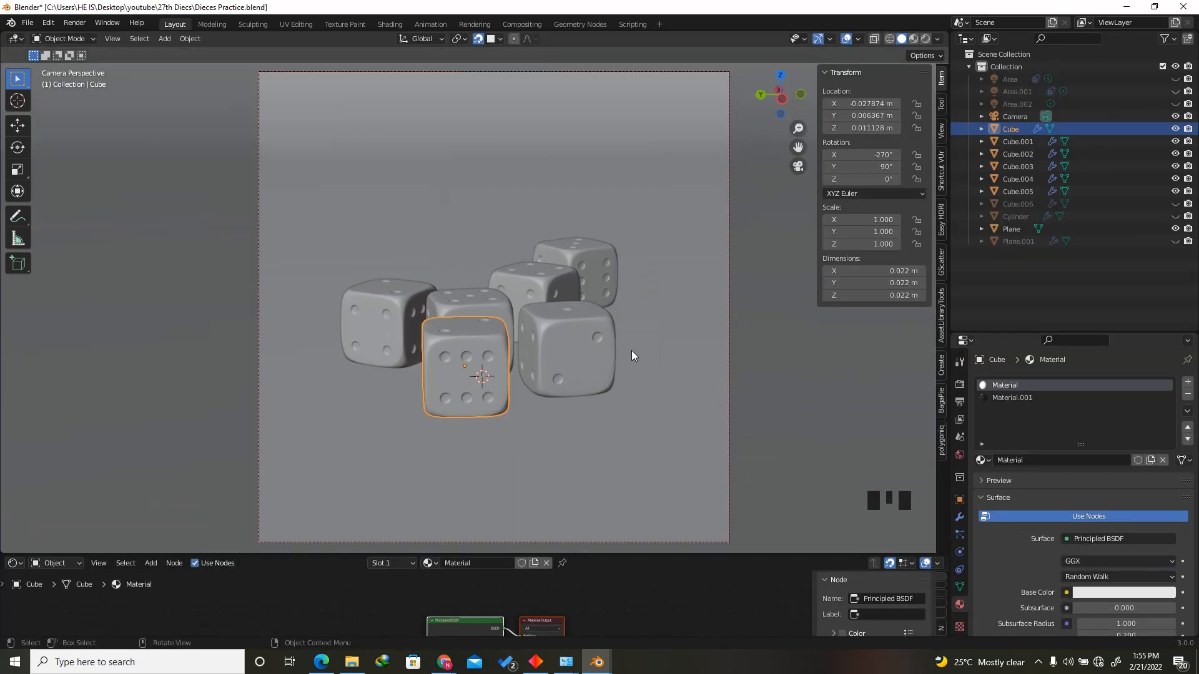
Select the curved backdrop plane and give it a new material.
click(651, 274)
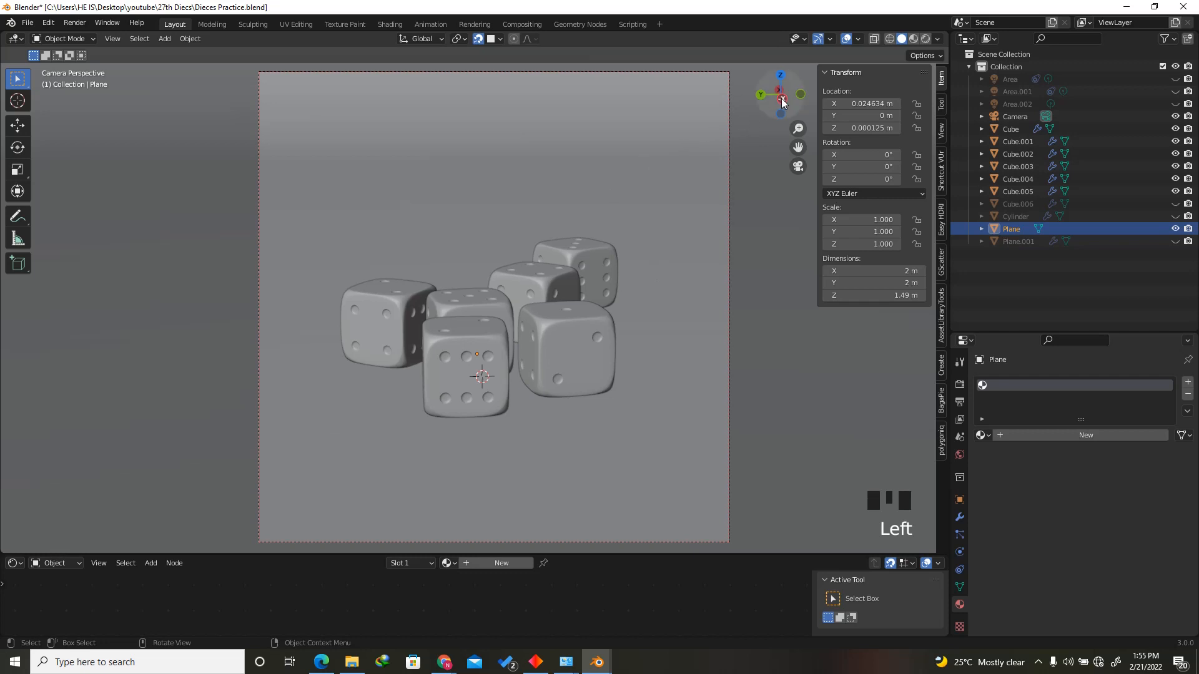
drag(781, 97, 747, 104)
scroll(567, 332, down, 4)
scroll(470, 291, down, 8)
scroll(453, 163, up, 2)
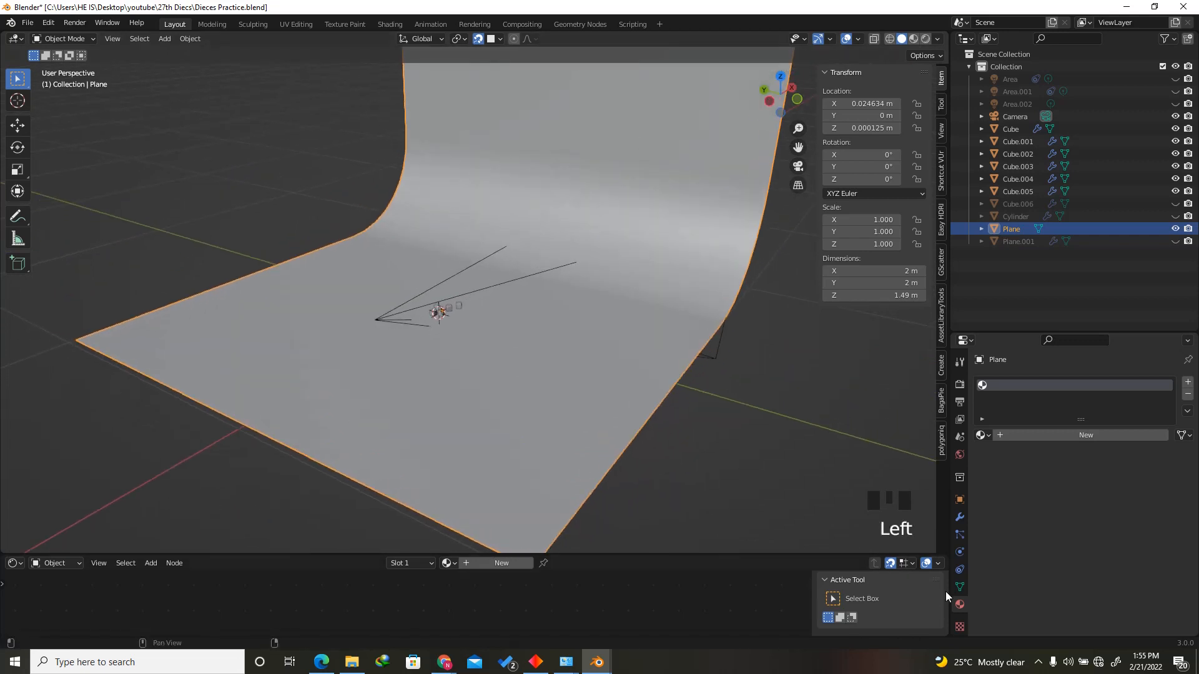
click(1032, 435)
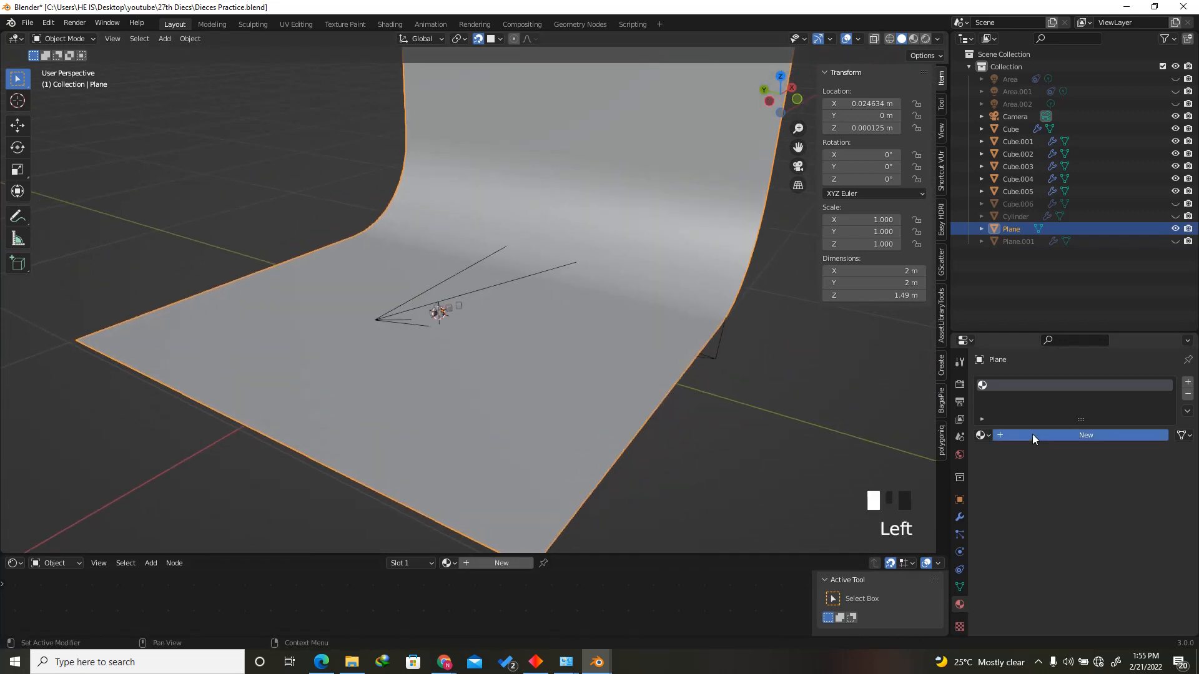
Enlarge the editor area below the viewport, keep it as the Shader Editor, and frame the backdrop material's nodes.
scroll(1035, 538, down, 5)
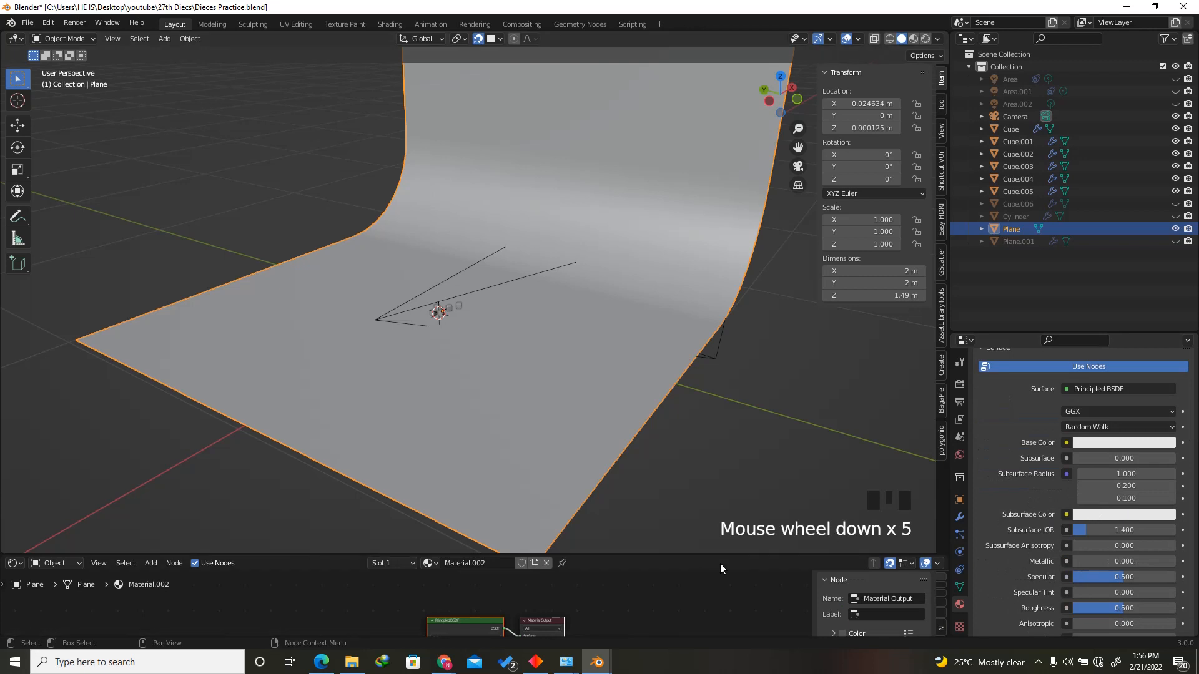
drag(728, 554, 732, 480)
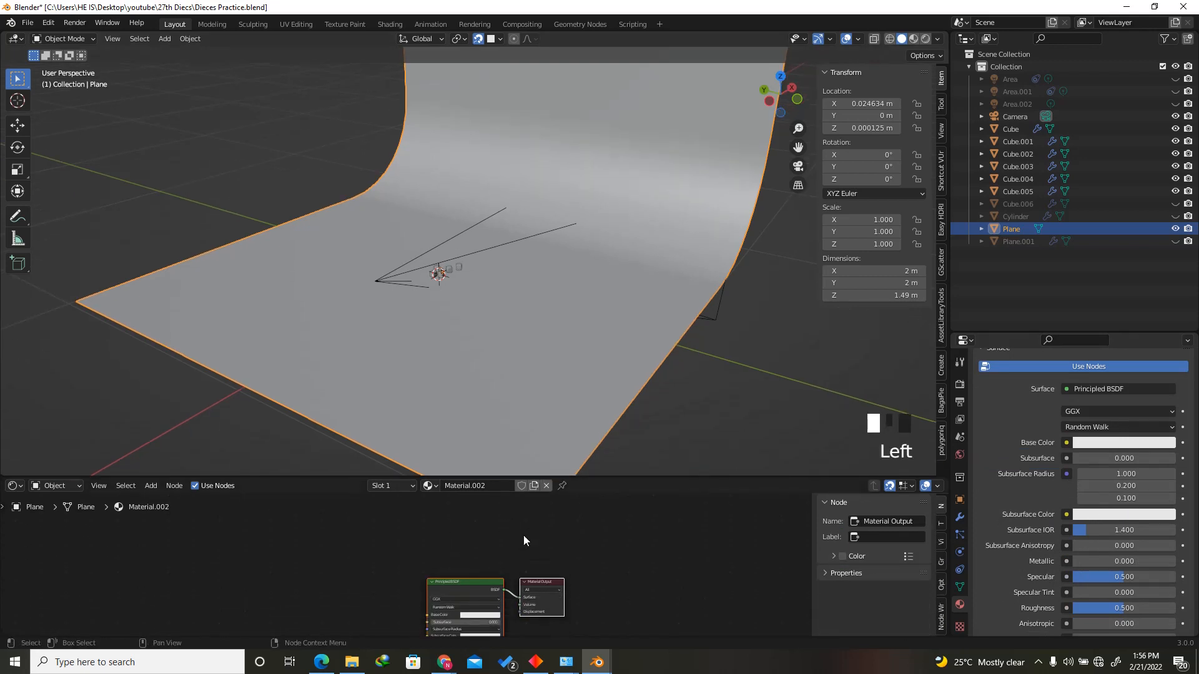
scroll(589, 498, down, 4)
drag(598, 479, 604, 420)
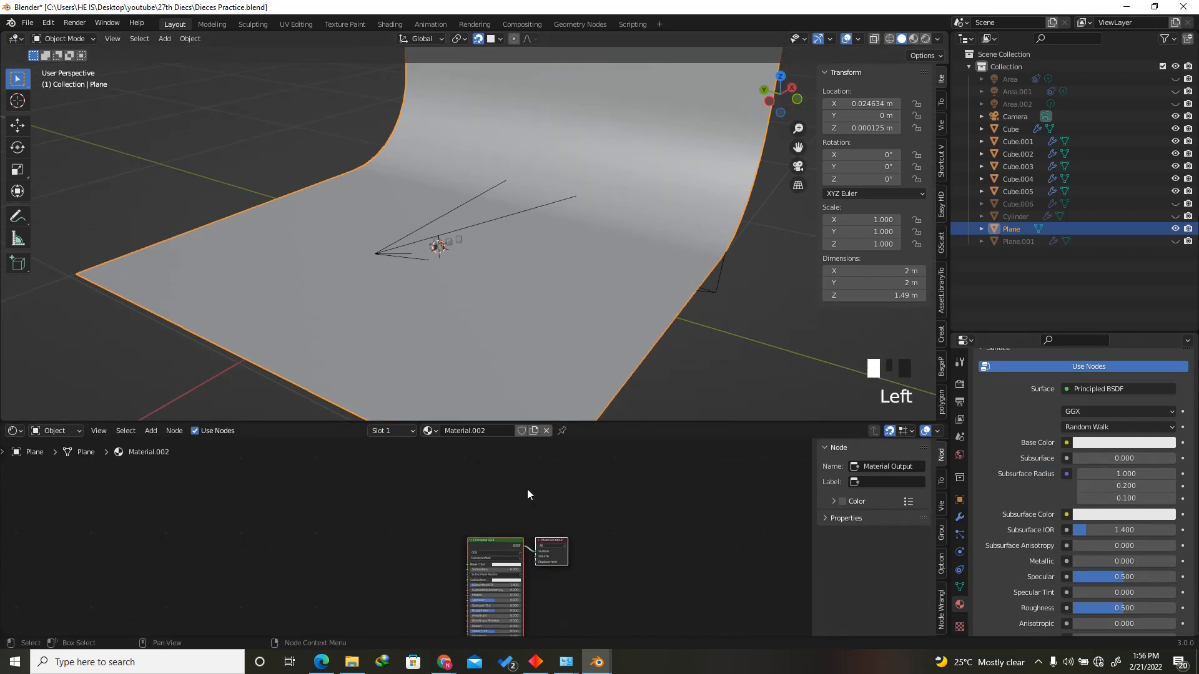
scroll(541, 573, up, 5)
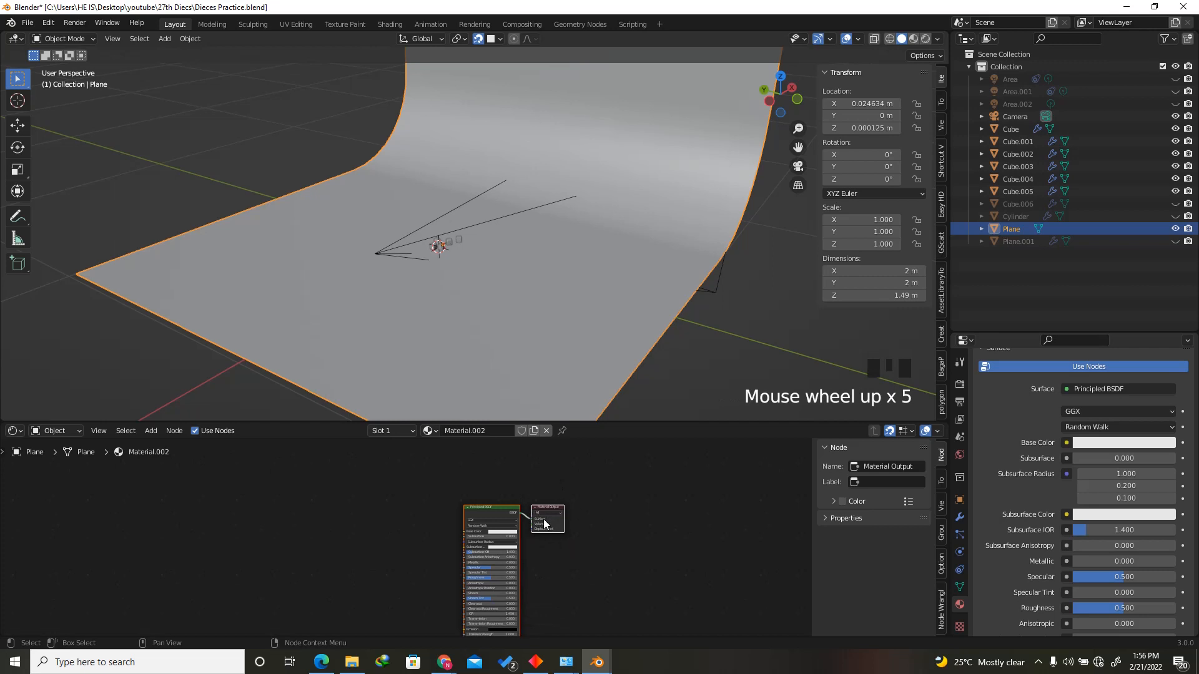
click(15, 431)
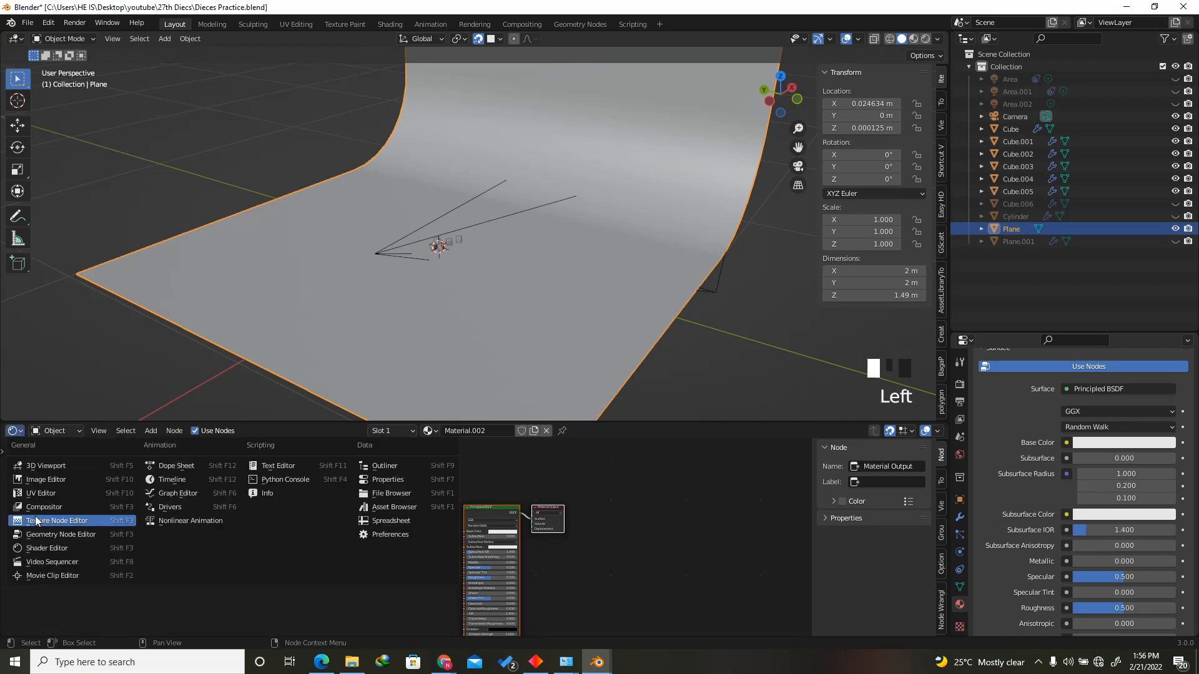
click(42, 549)
drag(489, 513, 475, 481)
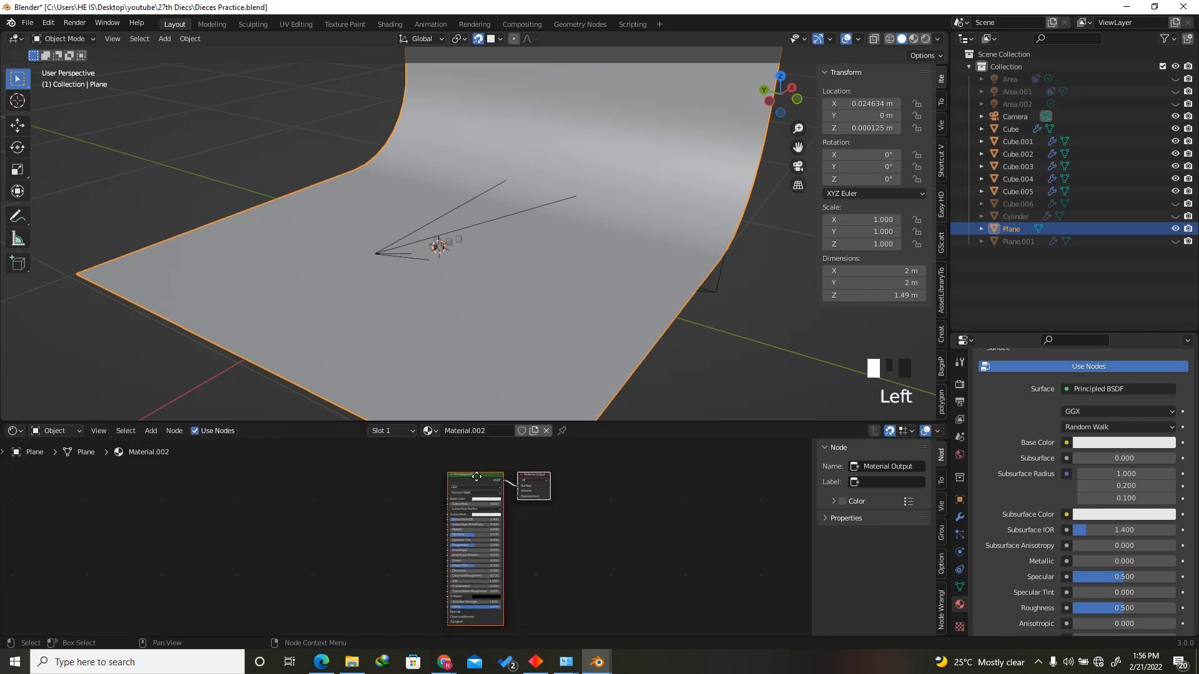
Search the add-ons in the preferences for "no" to check whether Node Wrangler is enabled.
click(49, 22)
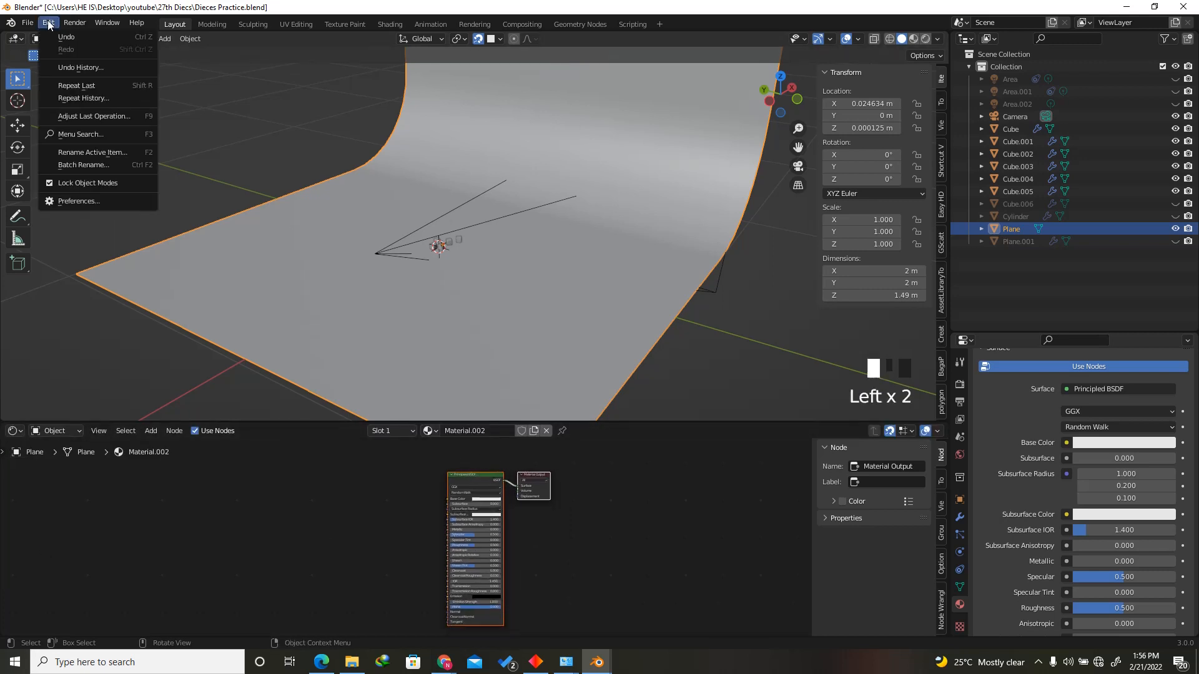
click(103, 199)
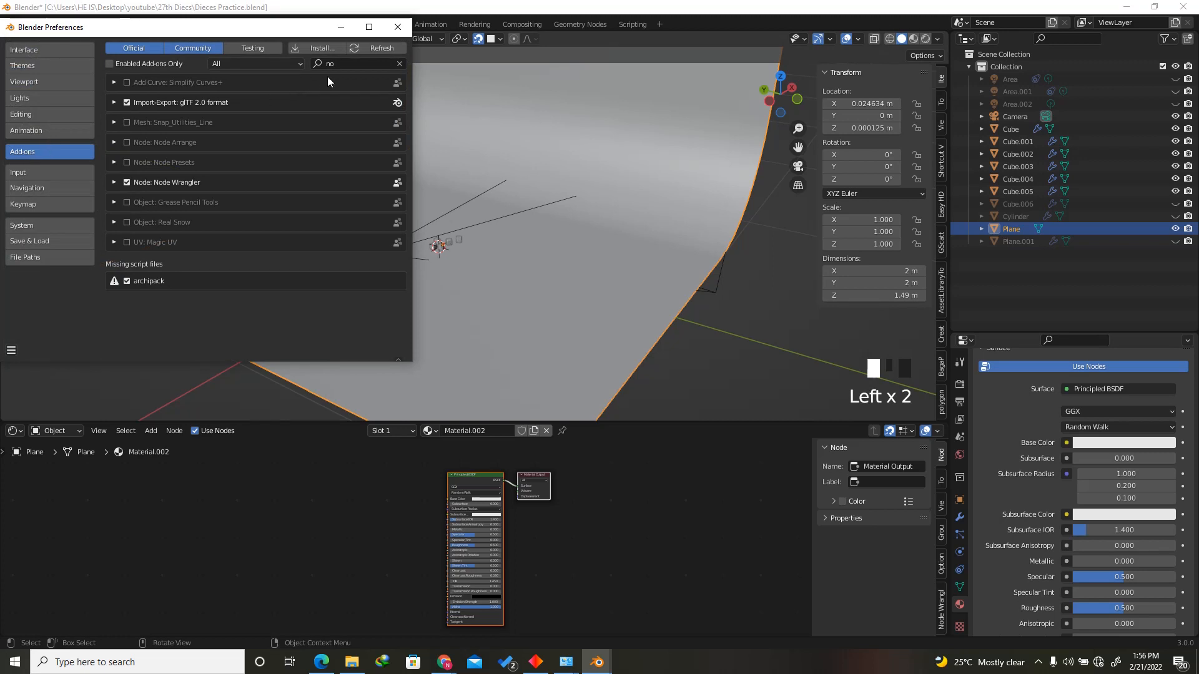
click(351, 65)
text(no)
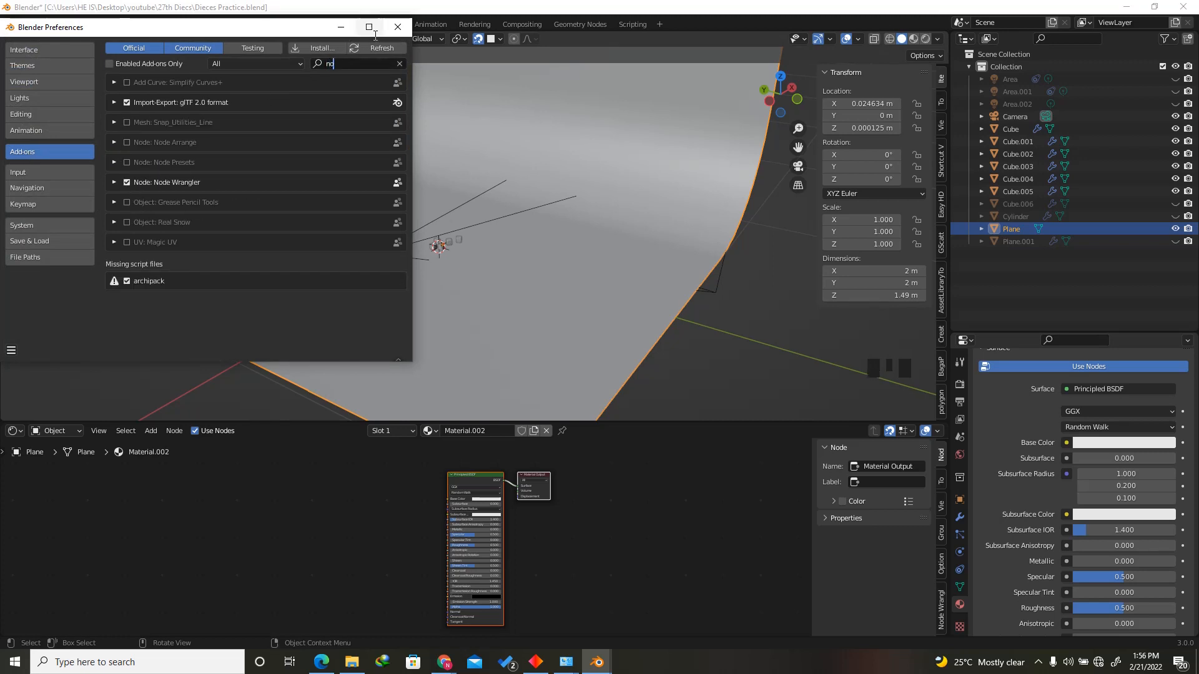
click(398, 27)
Run Principled Texture Setup on the Principled BSDF node with the Planks001_4K Color, Displacement, NormalGL and Roughness images.
click(432, 473)
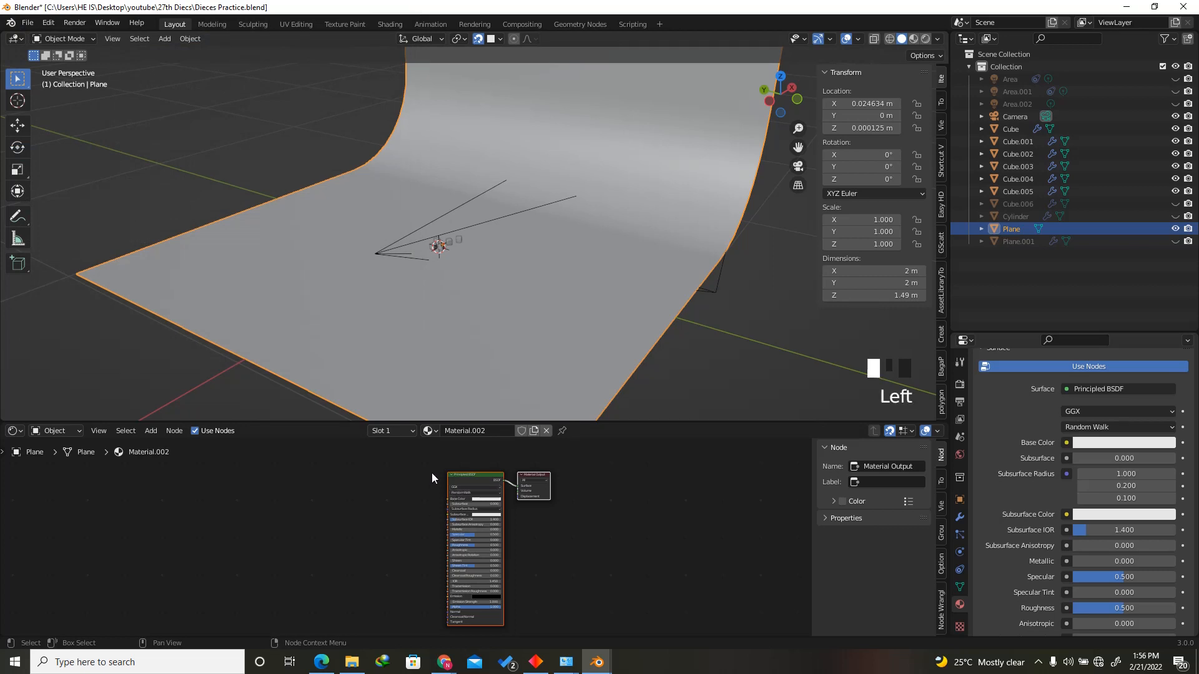
click(470, 476)
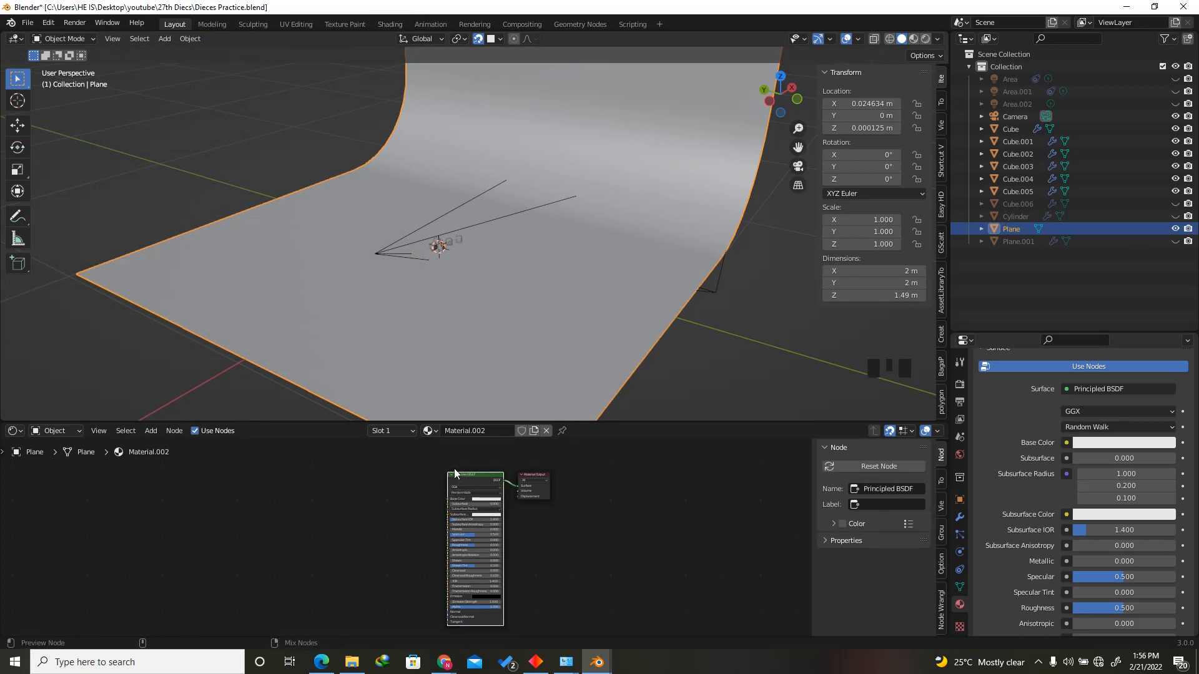
key(ctrl+shift+t)
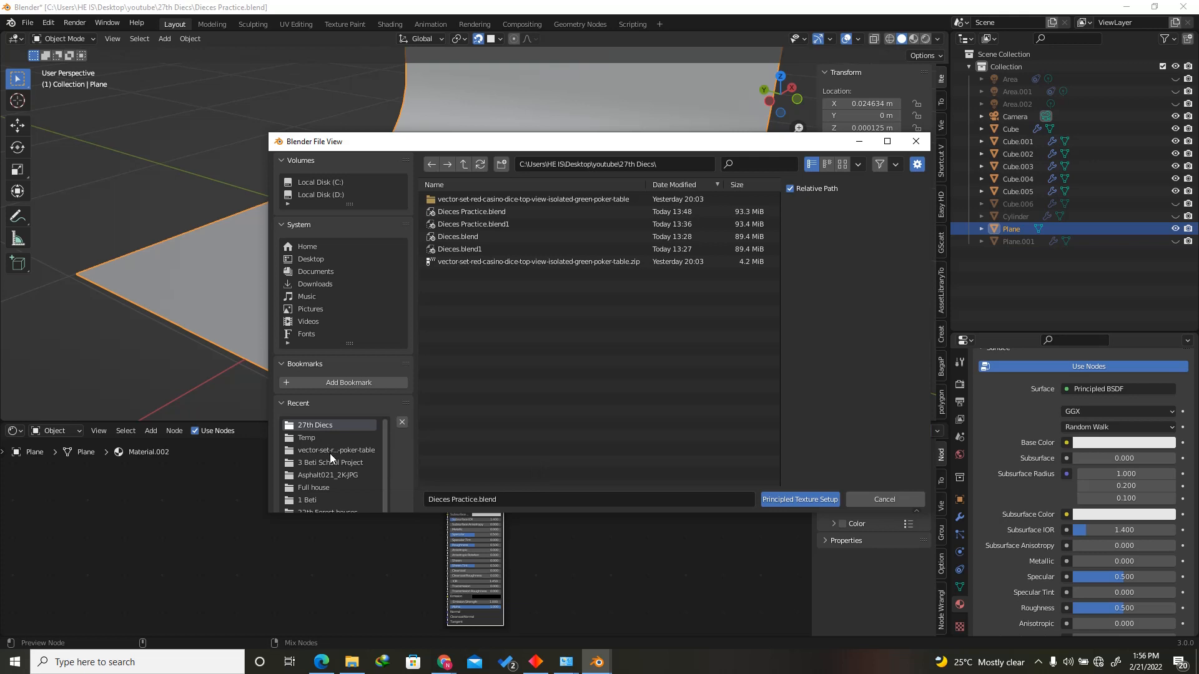
scroll(330, 453, down, 1)
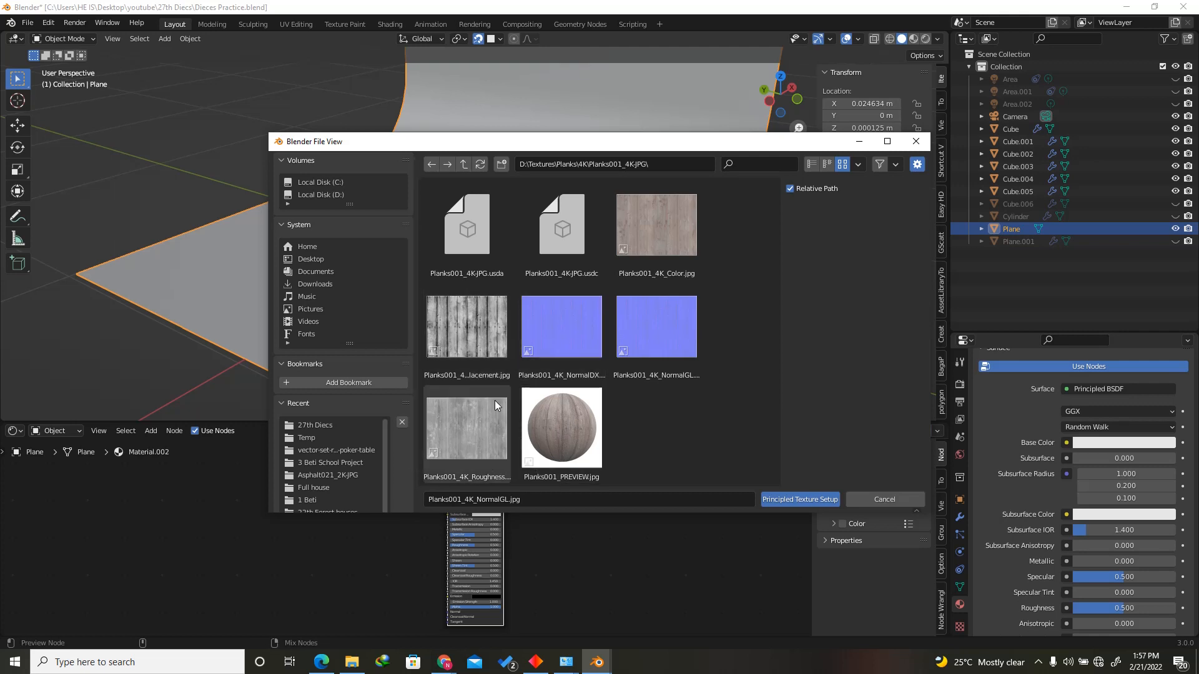
click(667, 267)
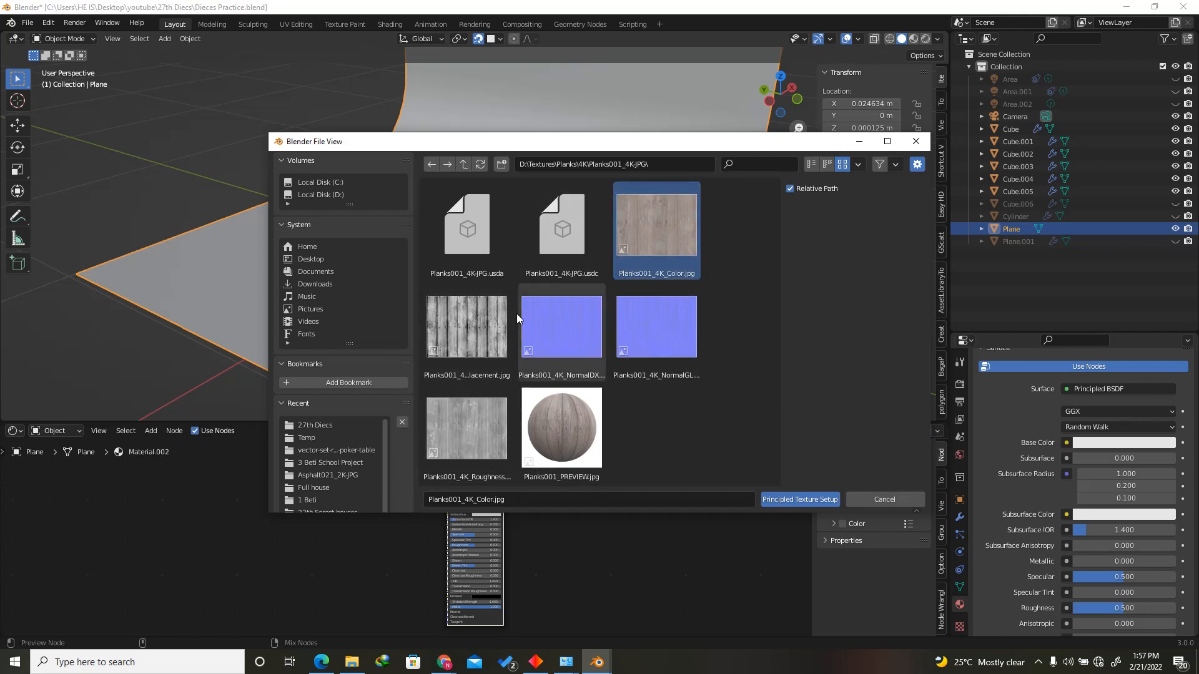
ctrl+click(462, 321)
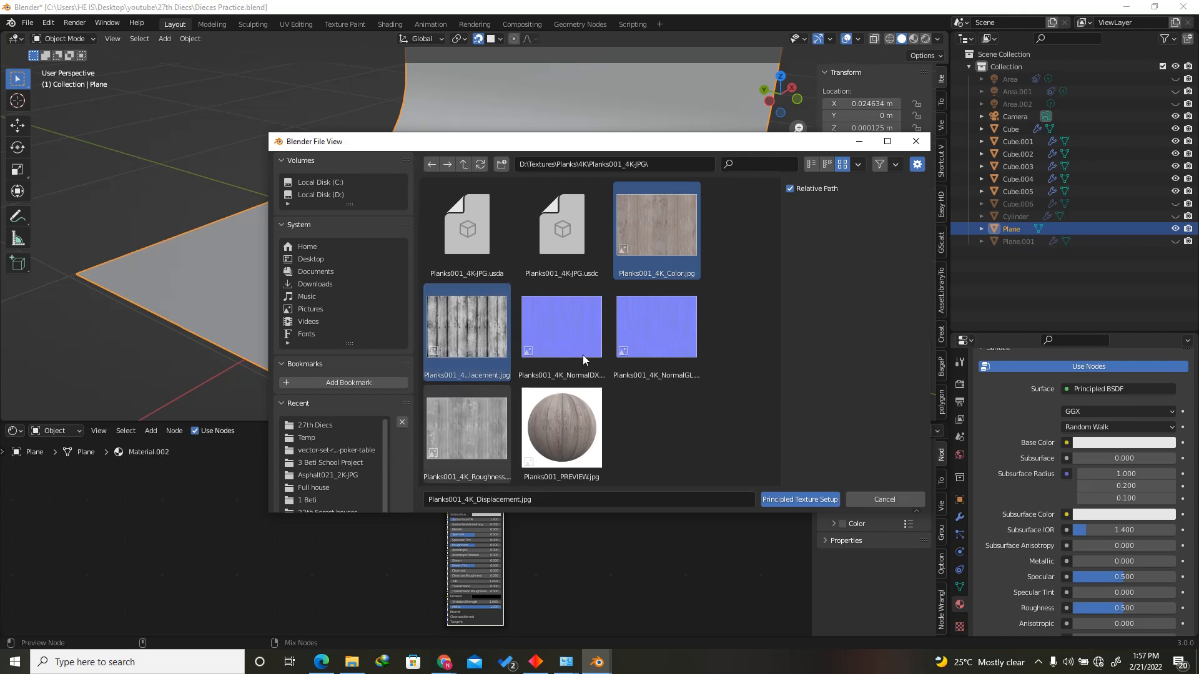
ctrl+click(673, 316)
ctrl+click(462, 444)
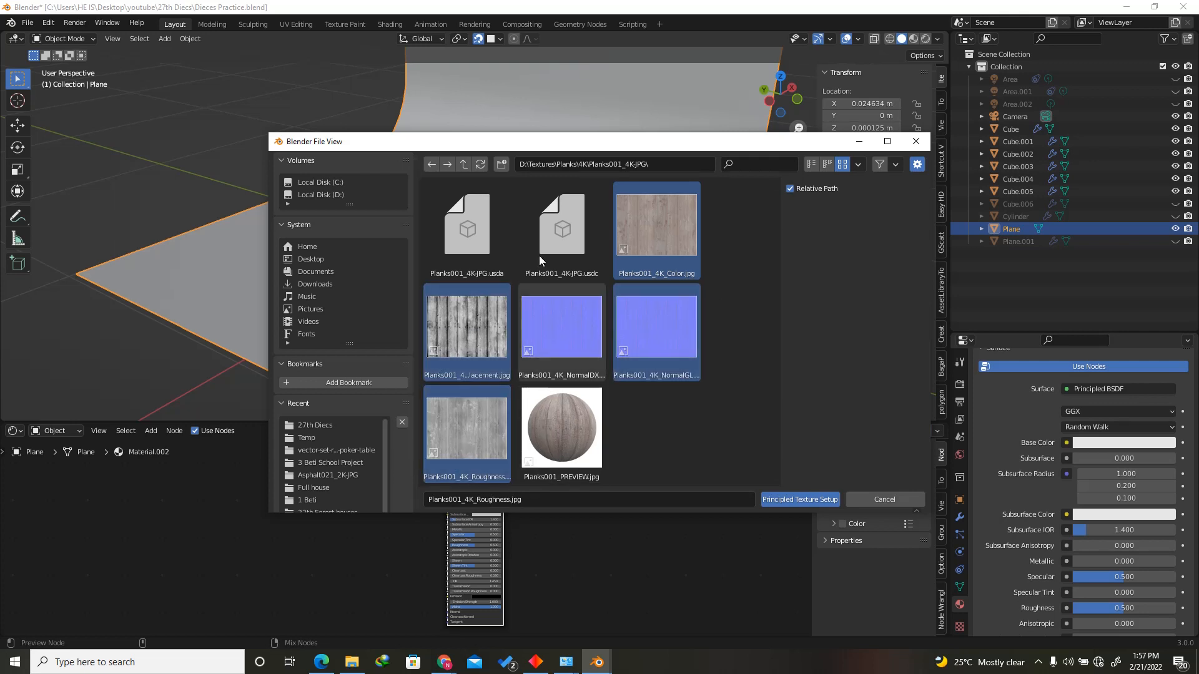
click(781, 499)
Space the Principled BSDF and Material Output nodes away from the texture nodes and show the viewport in Material Preview shading.
scroll(580, 518, down, 7)
scroll(565, 507, up, 2)
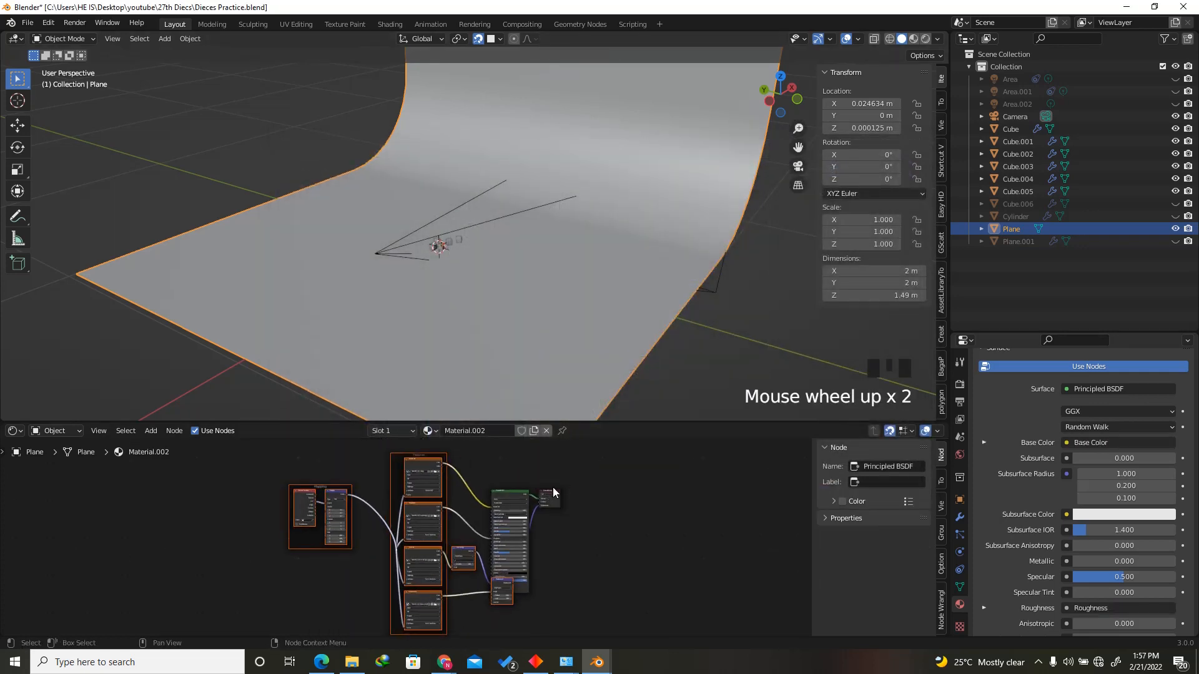
mouse_move(585, 469)
mouse_down()
mouse_move(512, 527)
mouse_move(546, 511)
mouse_up()
click(914, 41)
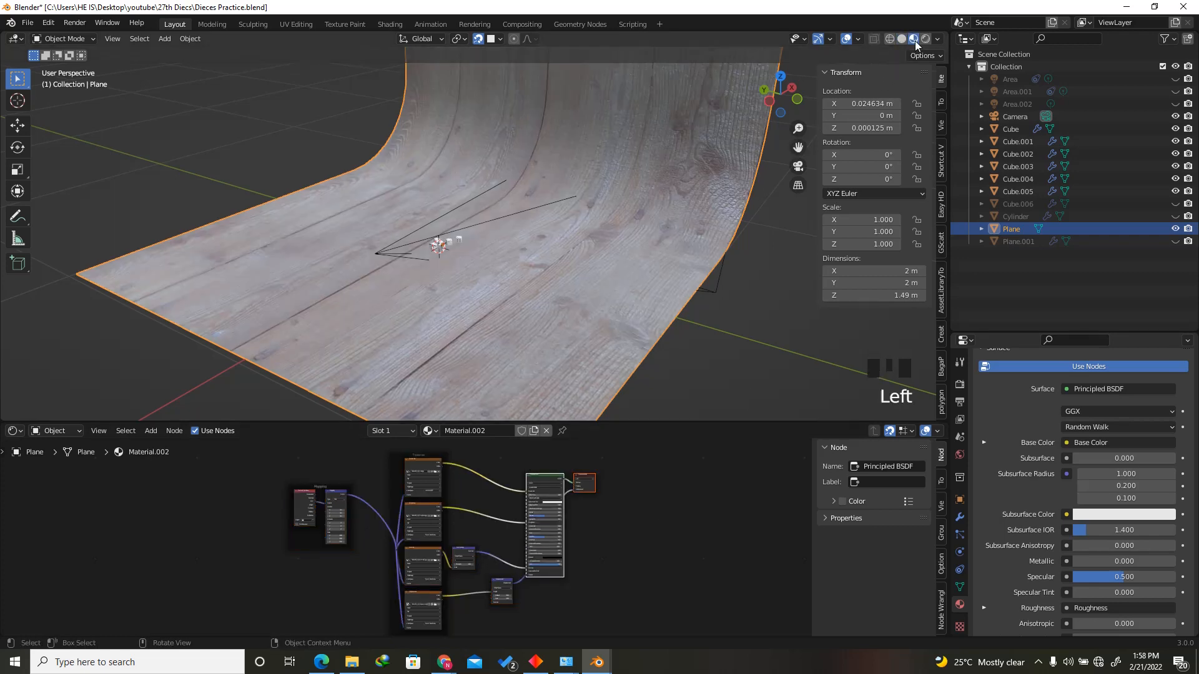
Unwrap all faces of the curved backdrop plane in Edit Mode and return to Object Mode.
mouse_move(781, 92)
mouse_down()
mouse_move(777, 78)
mouse_move(777, 113)
mouse_up()
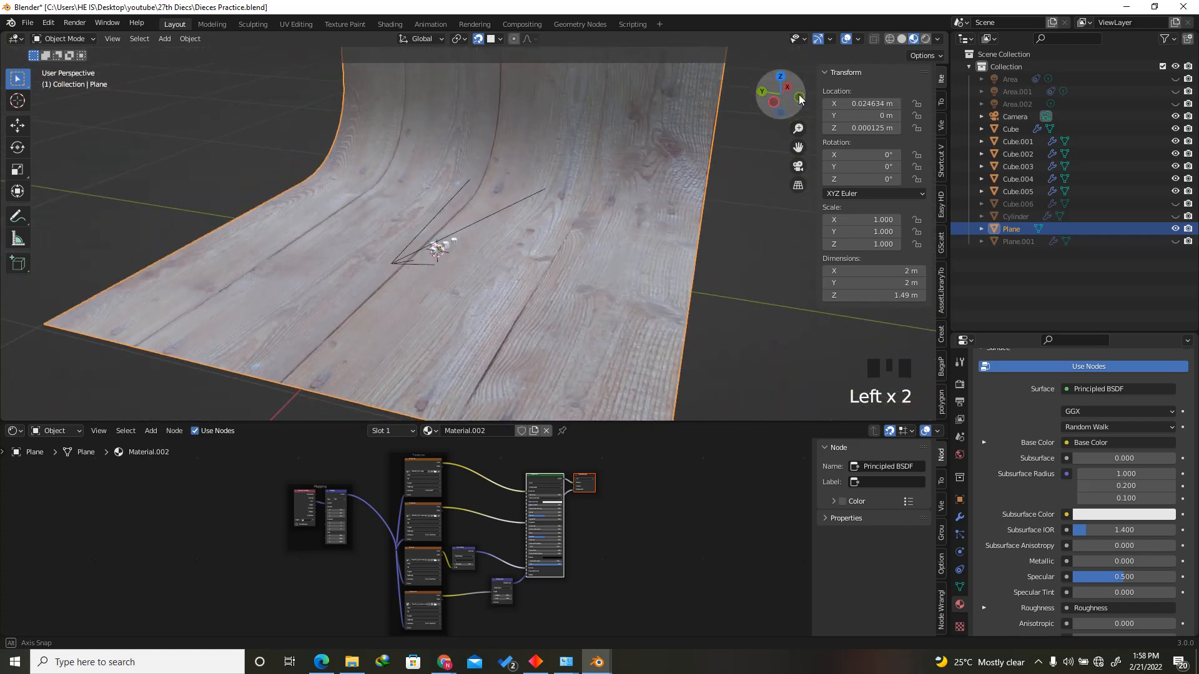
scroll(417, 265, up, 5)
scroll(474, 277, down, 3)
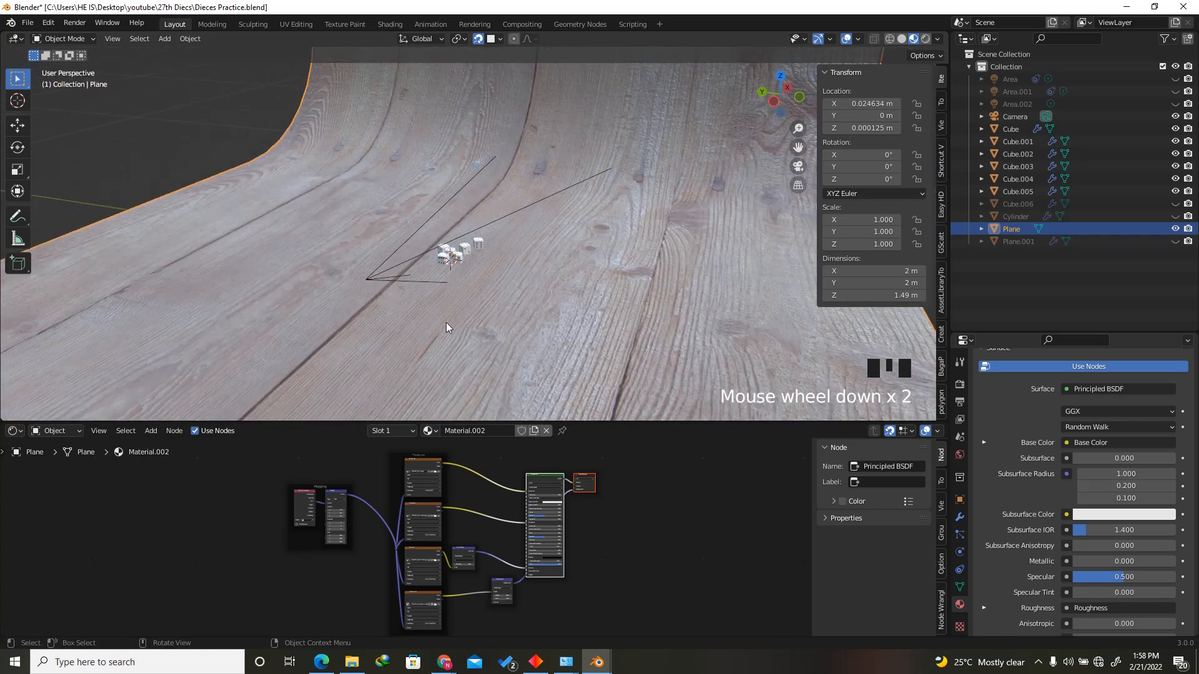
drag(771, 106, 743, 95)
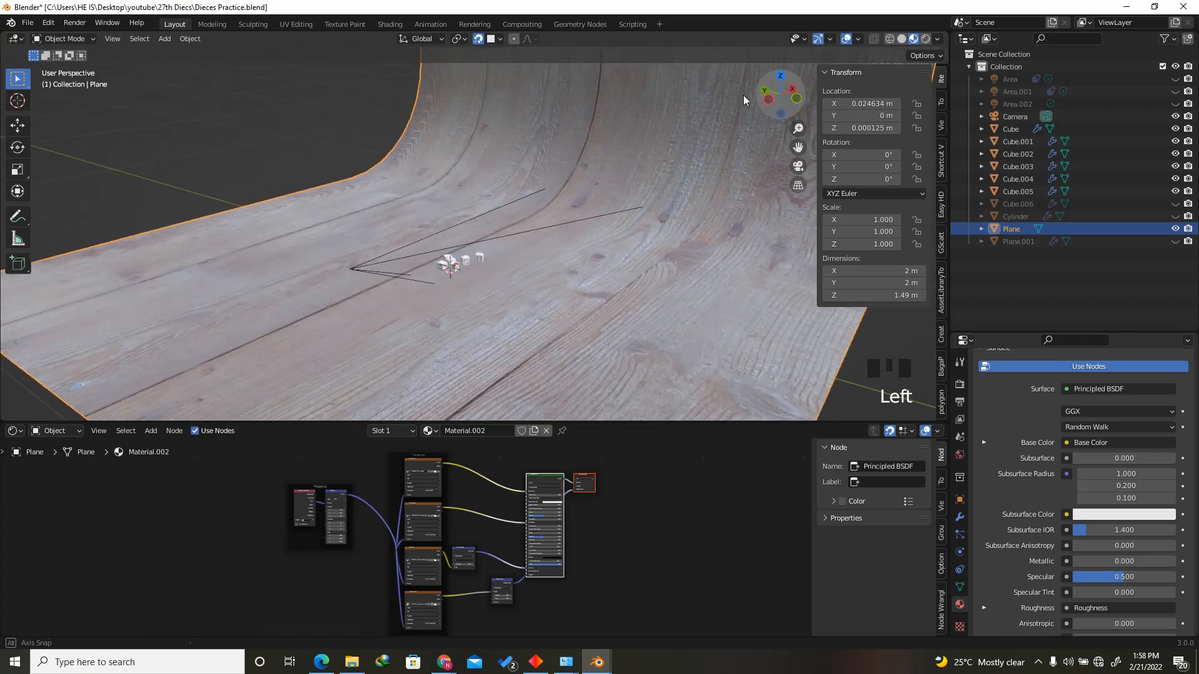
scroll(574, 294, down, 2)
scroll(574, 294, up, 1)
key(Tab)
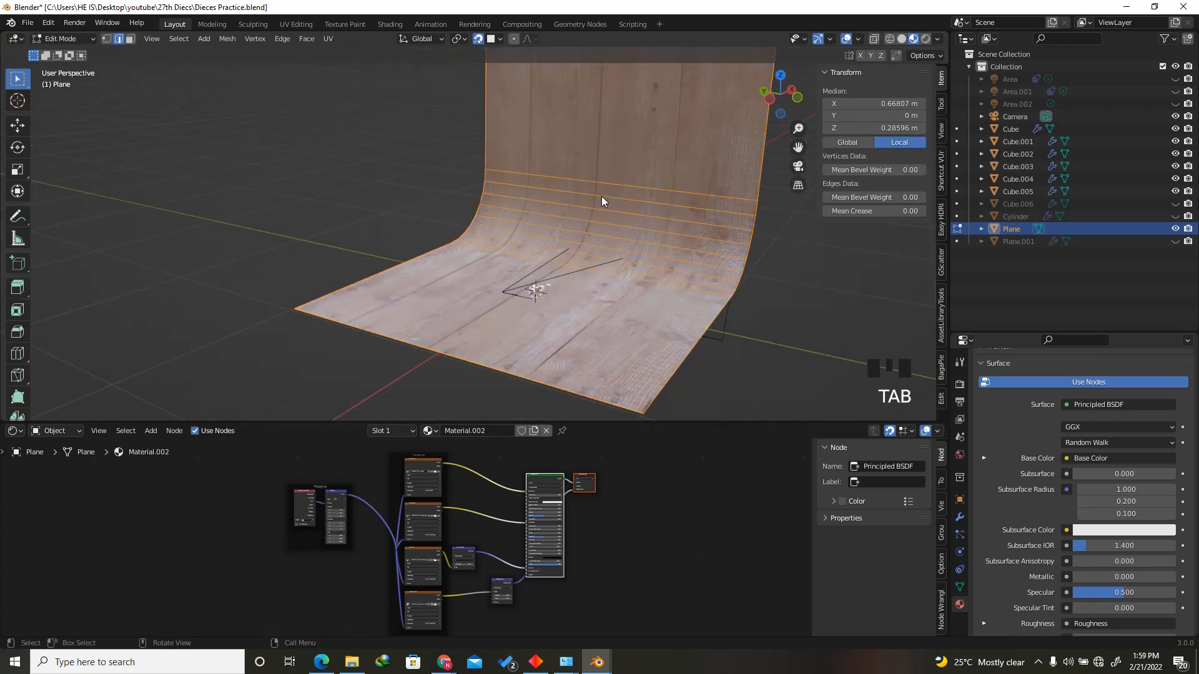
drag(766, 107, 766, 111)
key(a)
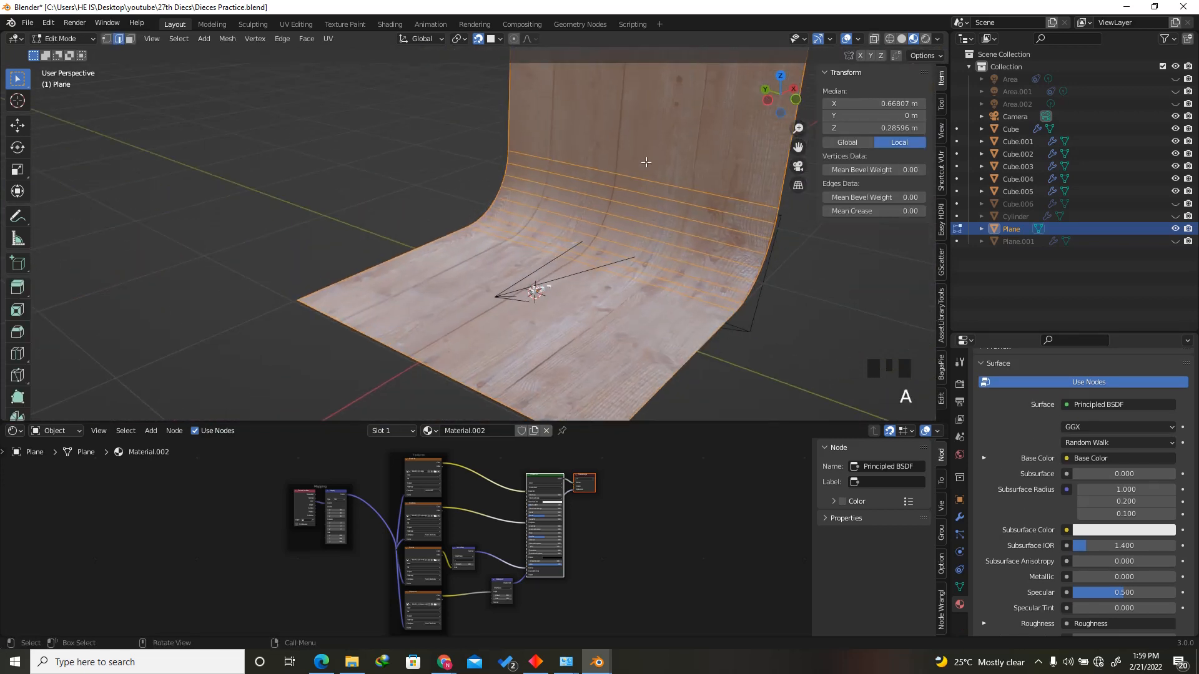
key(u)
click(613, 163)
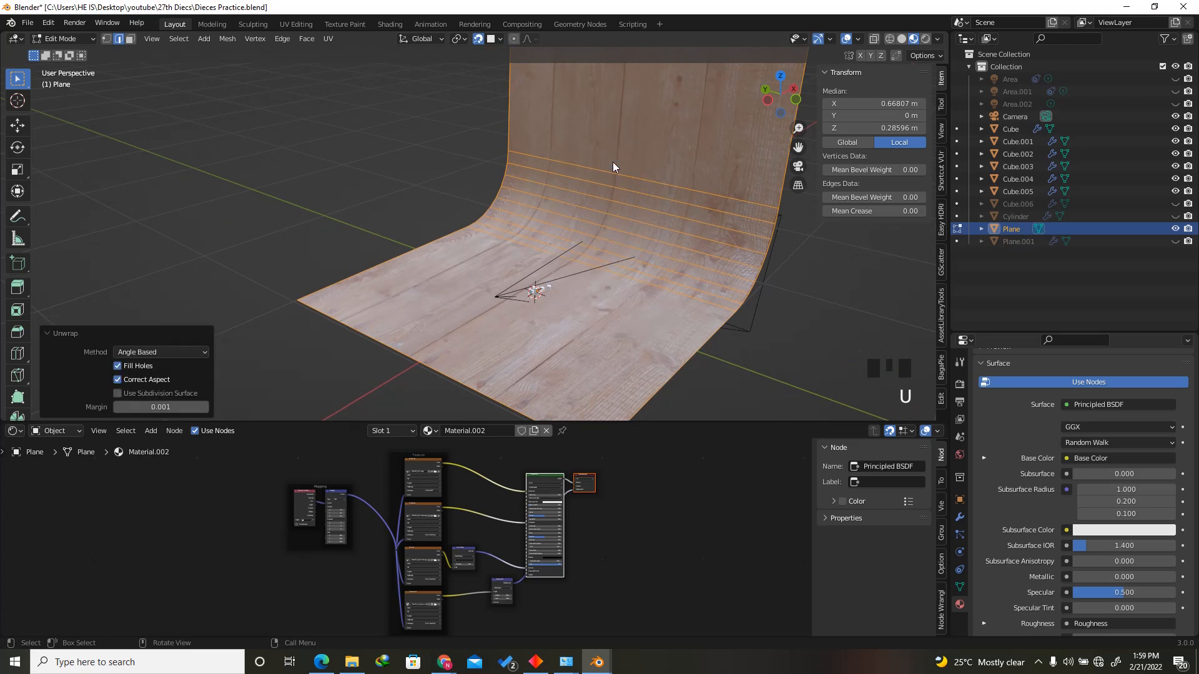
key(Tab)
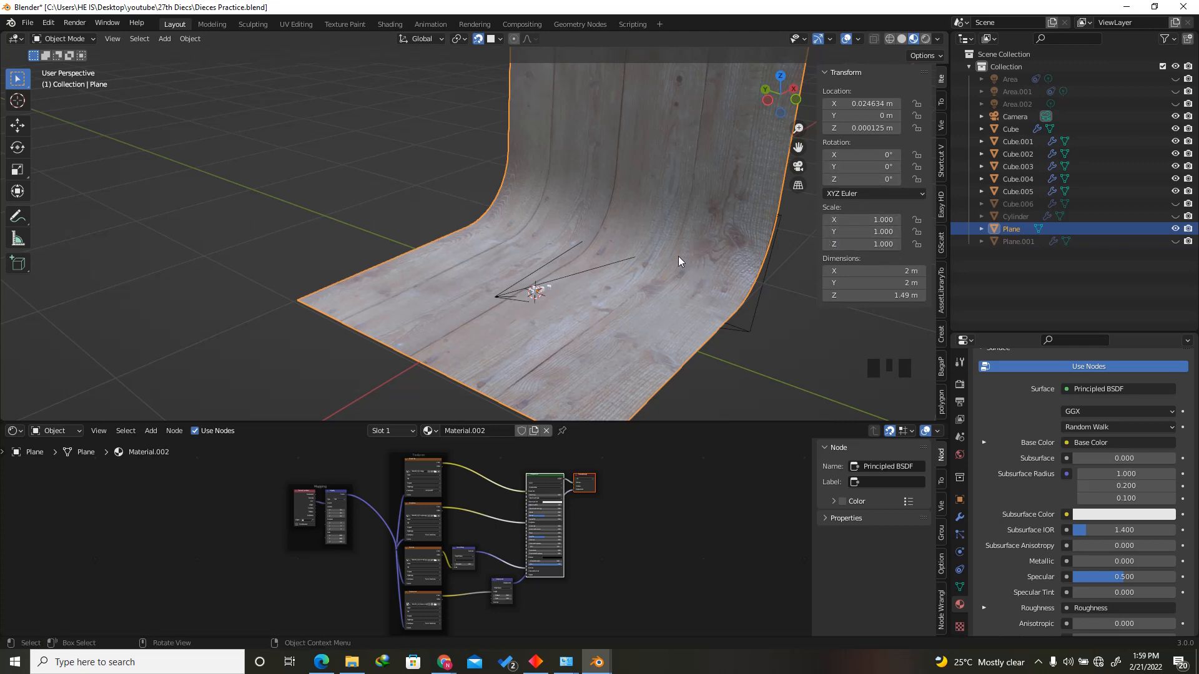
Apply the backdrop plane's scale and unwrap all of its faces again in Edit Mode.
key(ctrl+a)
click(607, 257)
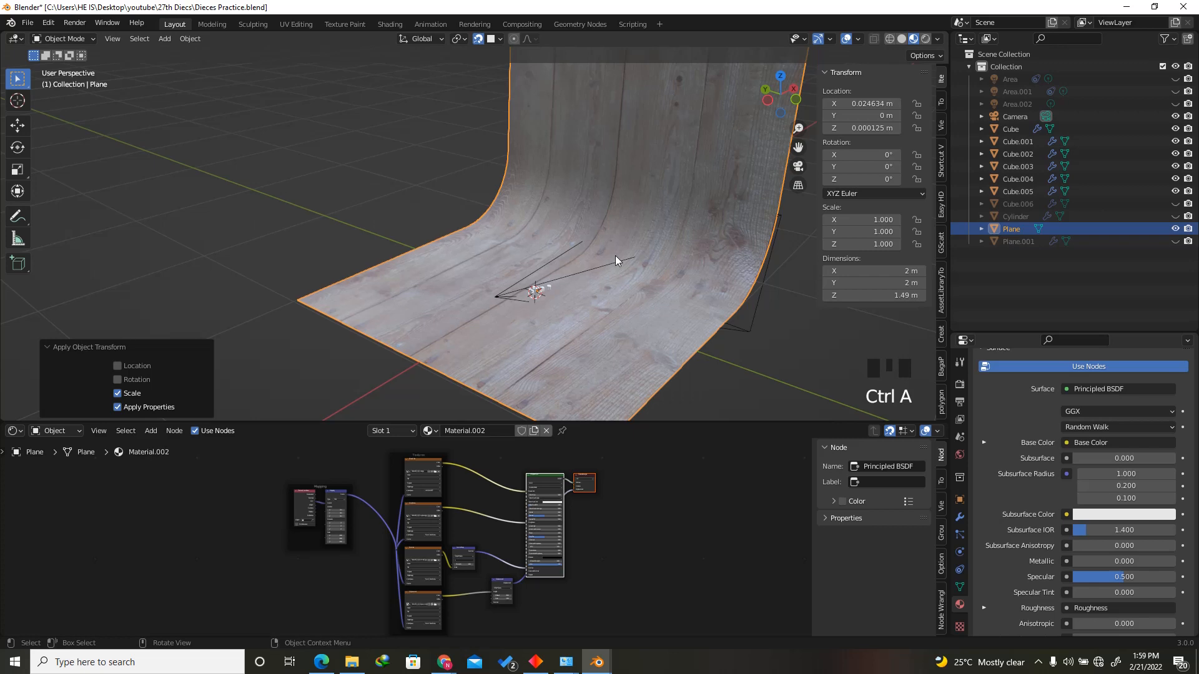
key(Tab)
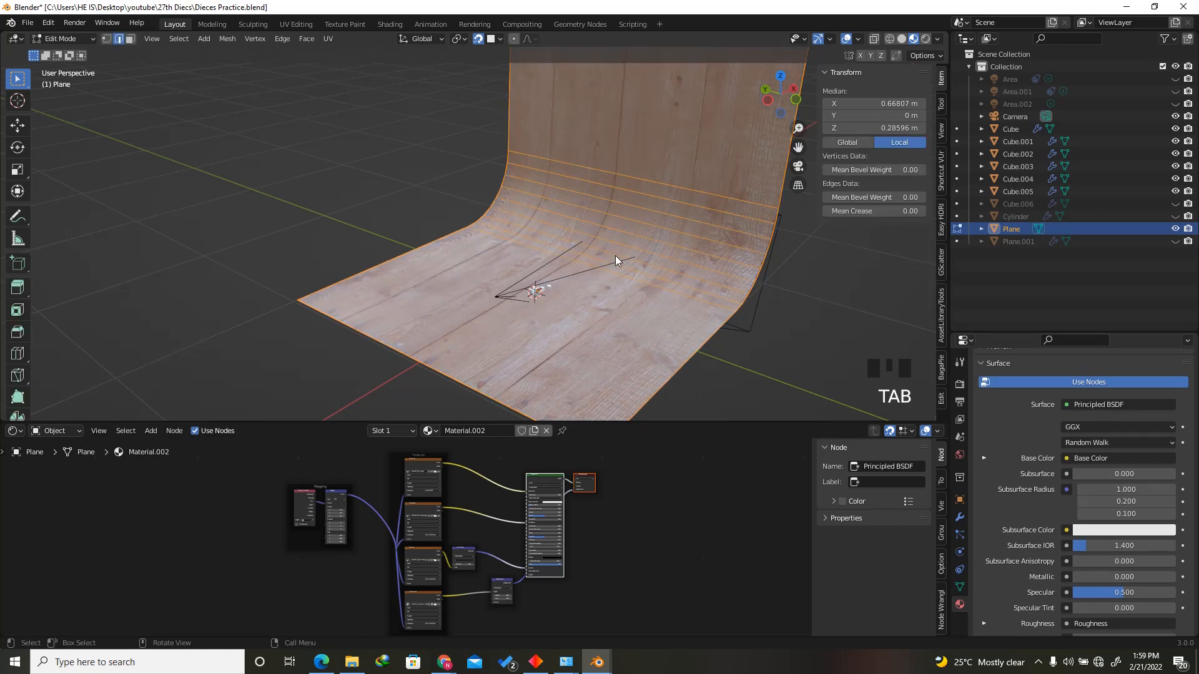
key(a)
key(u)
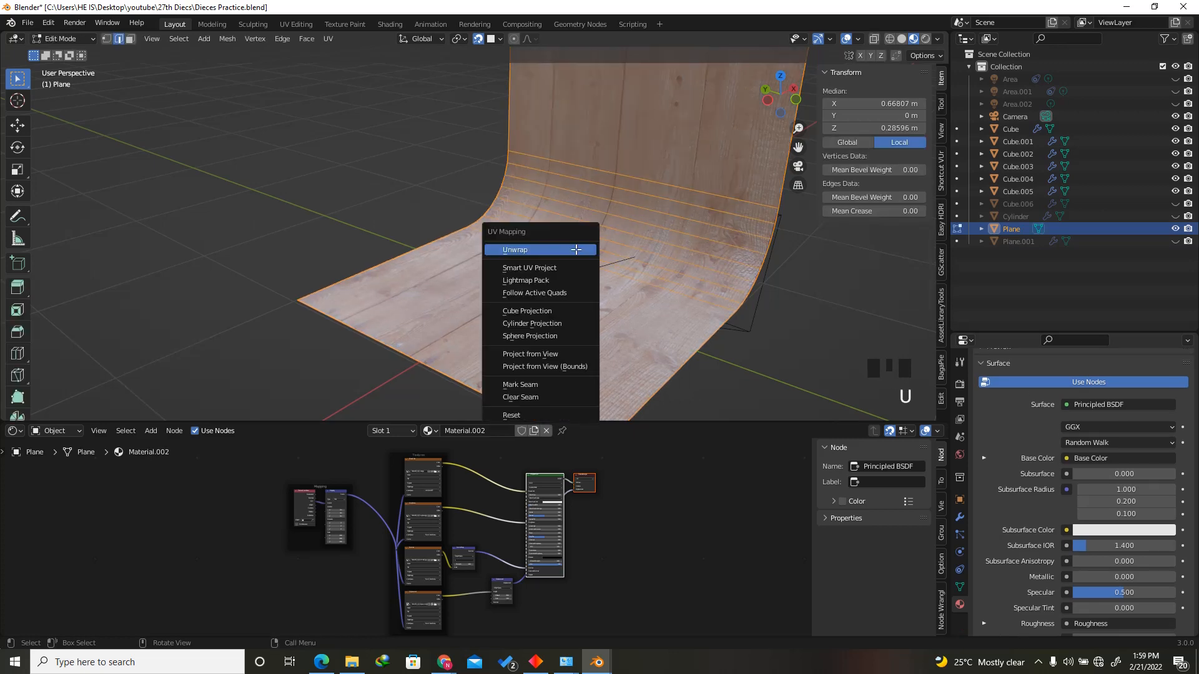
click(520, 250)
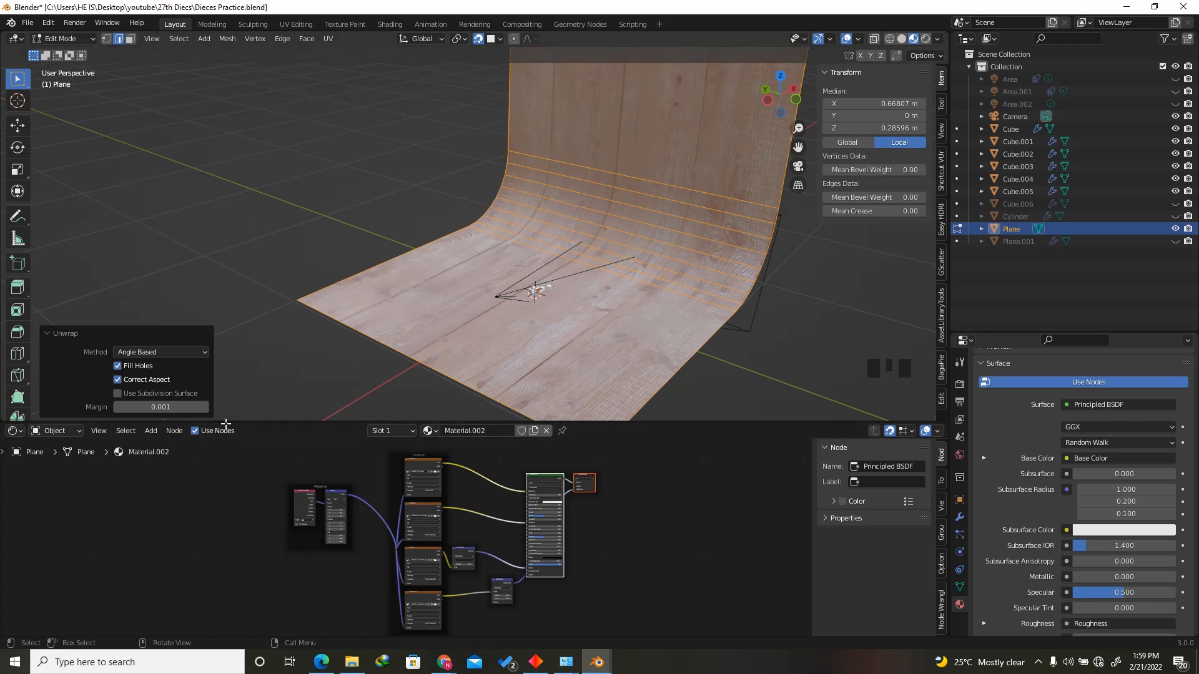
Switch the lower editor area to the UV Editor and select all of the backdrop plane's UVs.
click(14, 430)
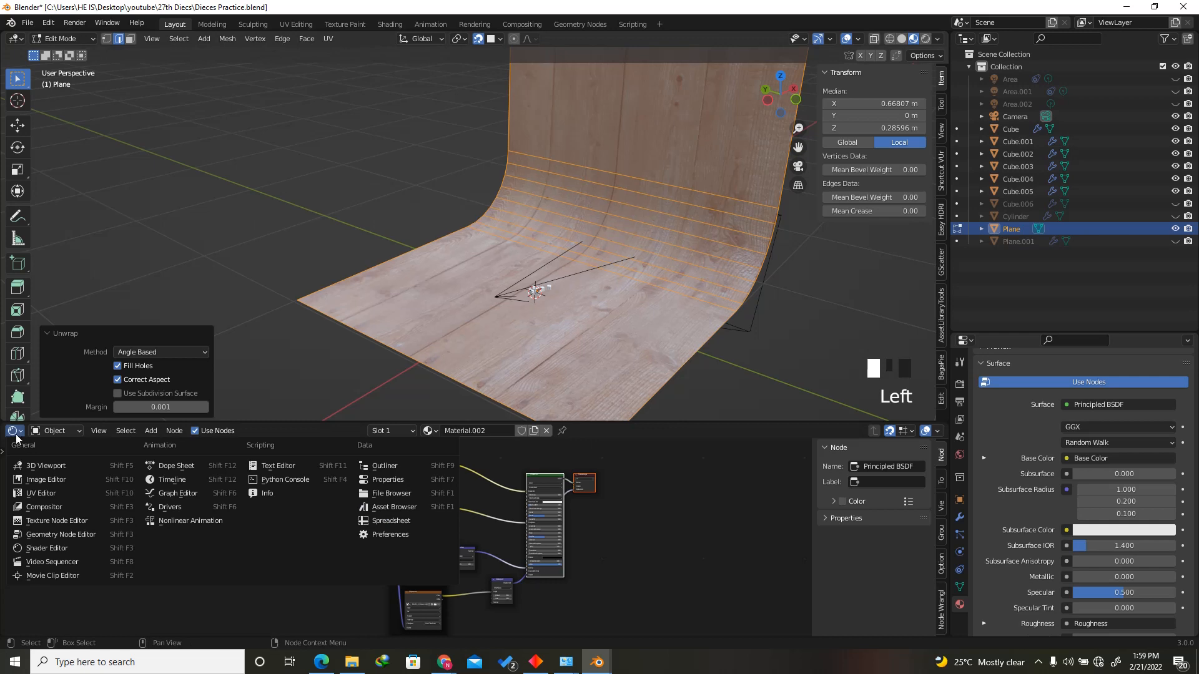
click(48, 493)
scroll(499, 543, down, 10)
scroll(500, 543, down, 4)
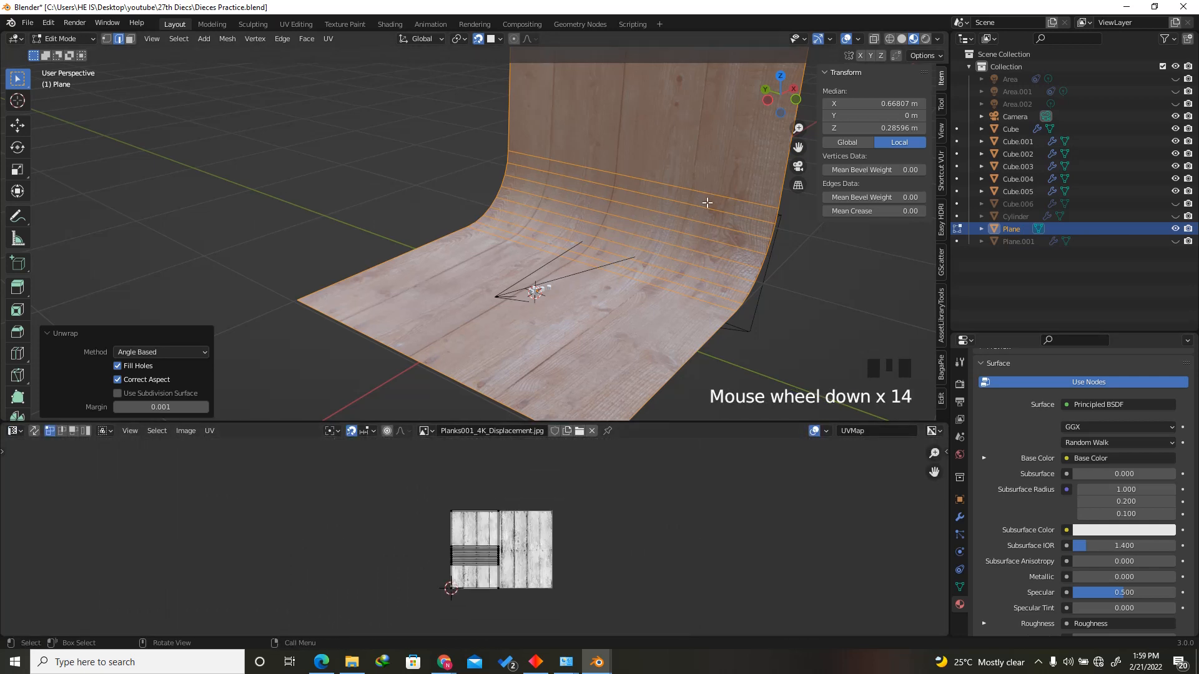
scroll(507, 560, up, 2)
key(a)
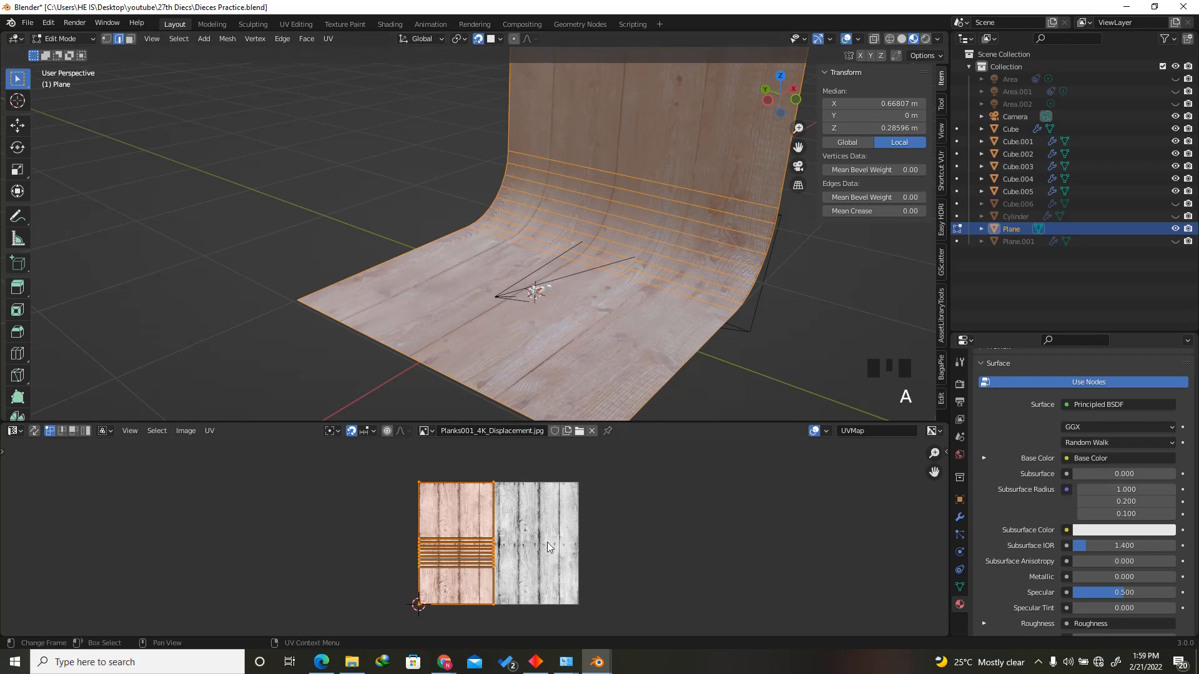
scroll(559, 548, up, 1)
key(s)
right_click(592, 547)
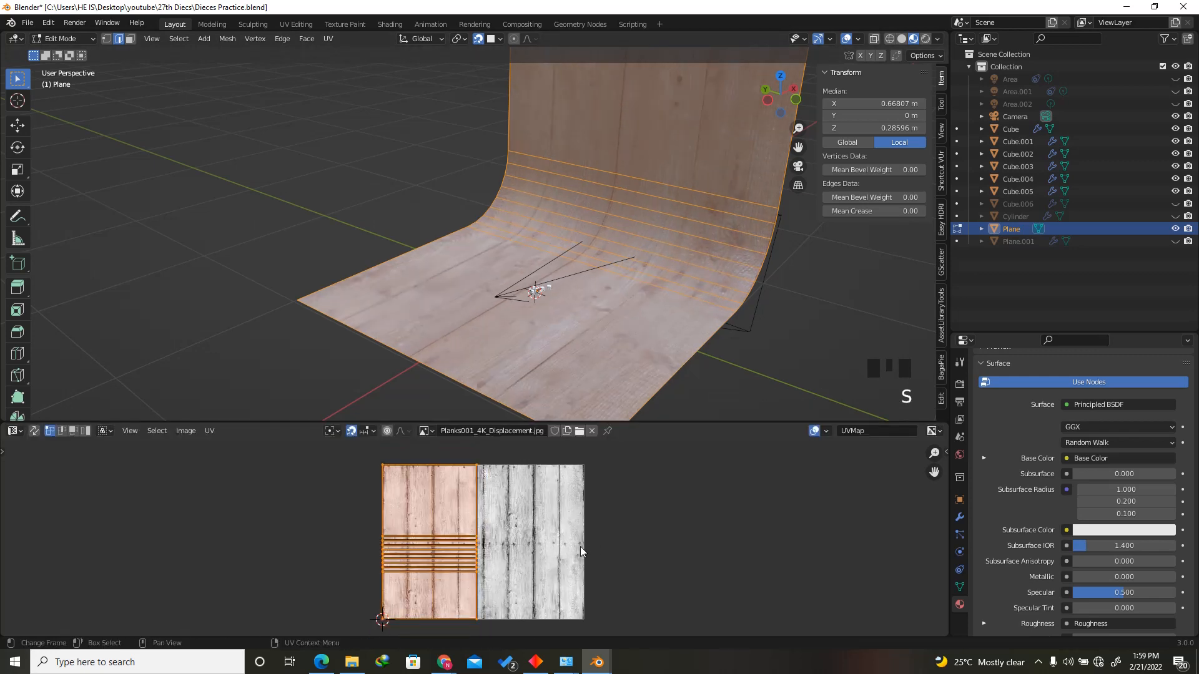
key(a)
key(s)
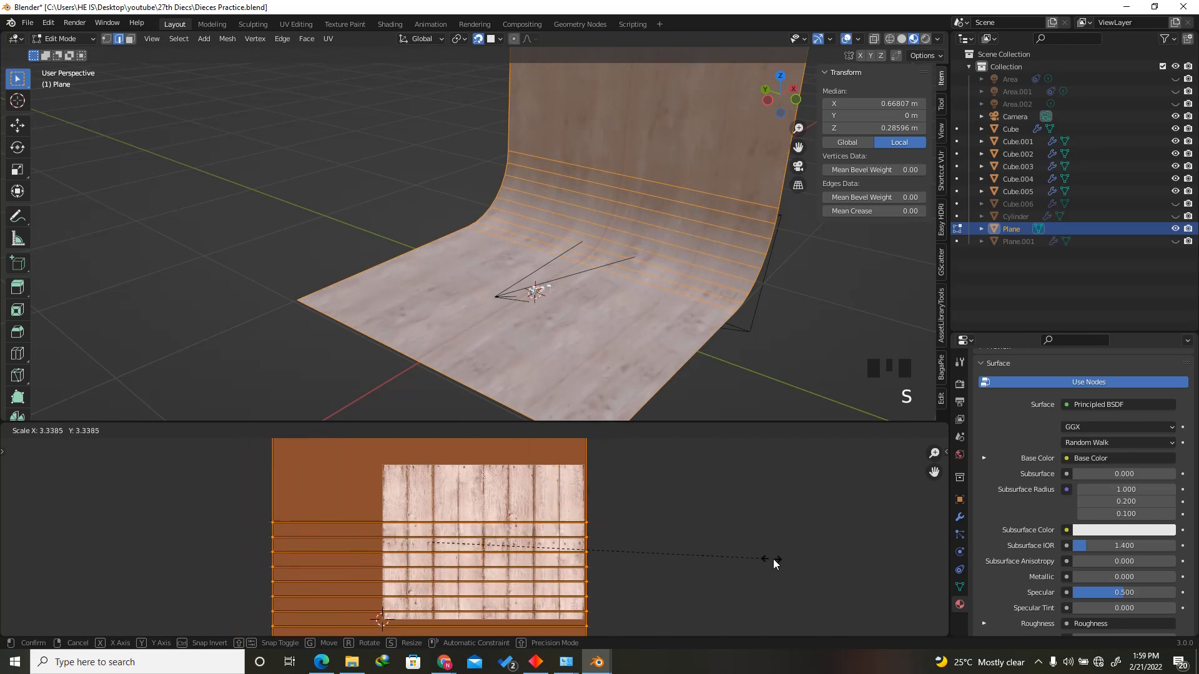
right_click(757, 564)
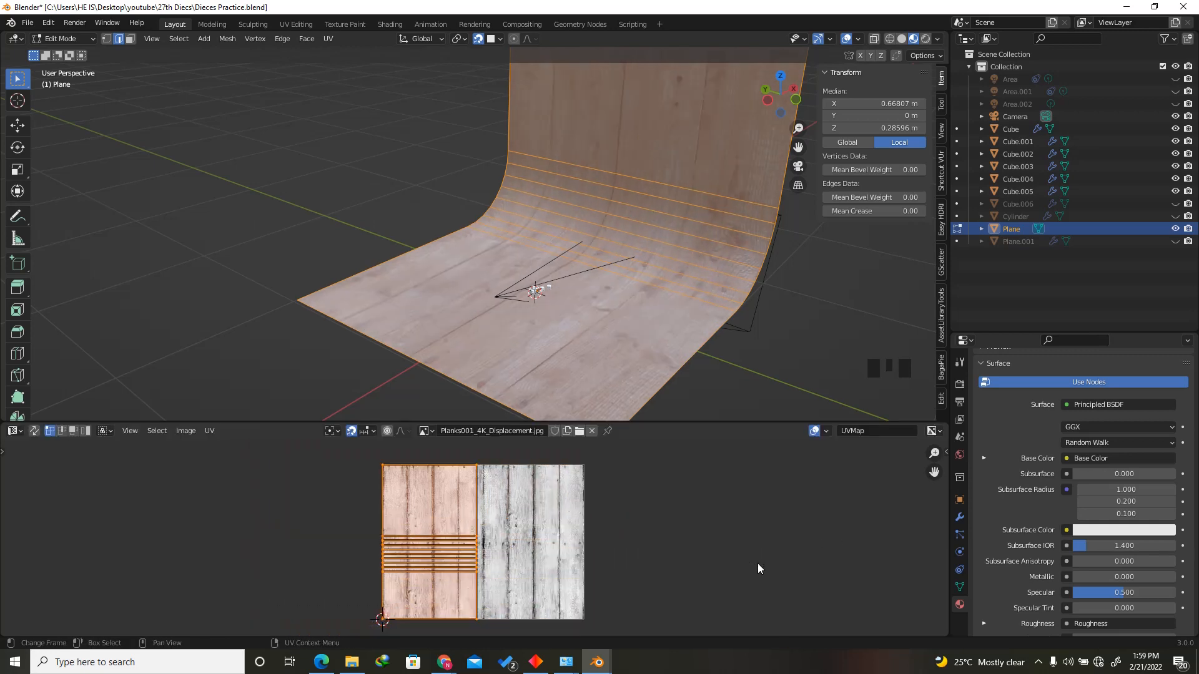
Switch the lower editor area to the Shader Editor and bring up the Mapping node's scale values.
click(14, 431)
click(42, 545)
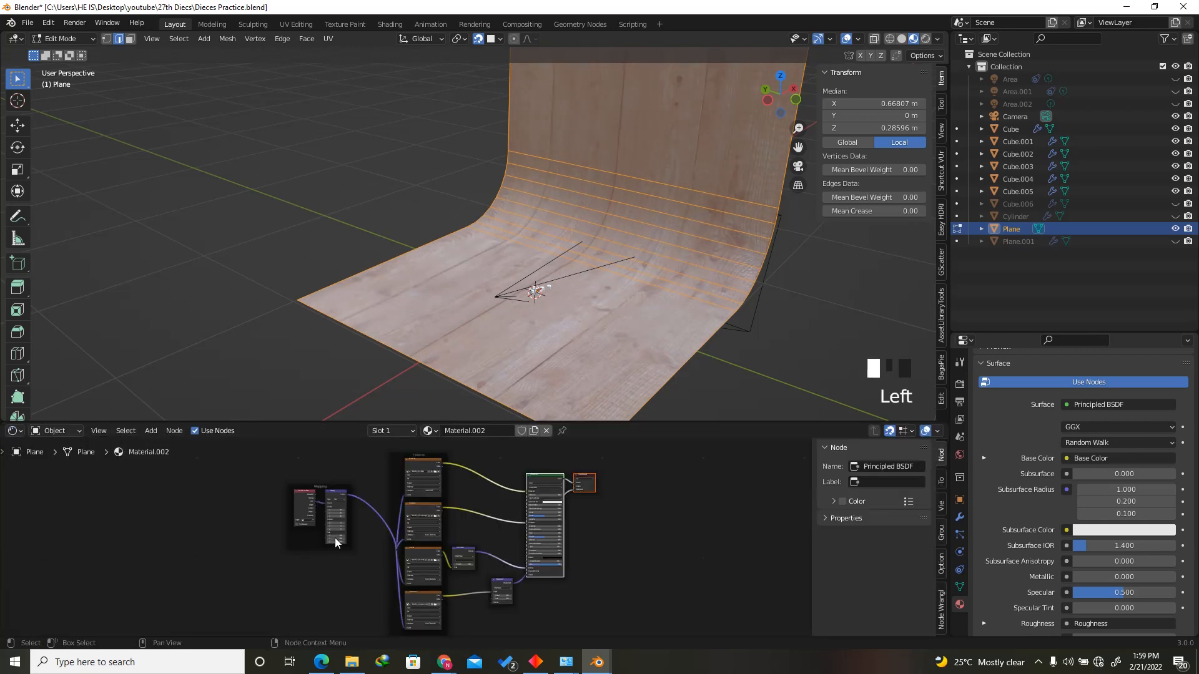
scroll(335, 538, up, 12)
scroll(337, 598, up, 15)
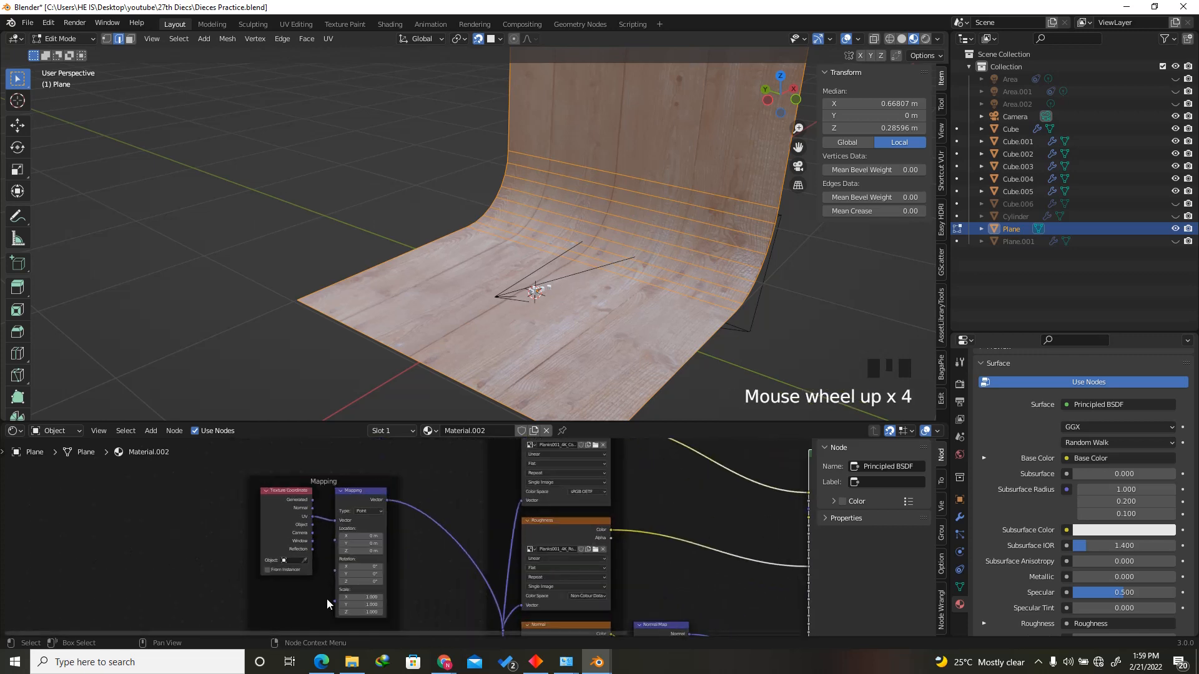
scroll(380, 598, up, 4)
scroll(380, 598, up, 1)
scroll(425, 574, down, 3)
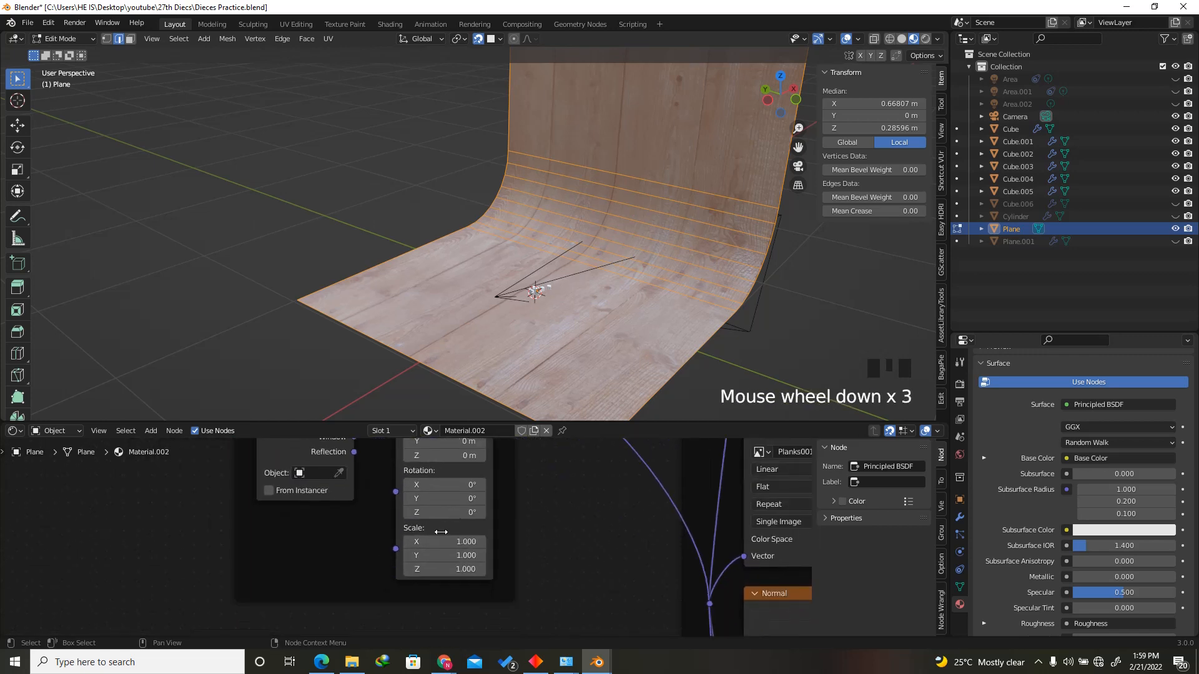
scroll(462, 550, up, 3)
click(488, 540)
mouse_move(489, 540)
mouse_down()
mouse_move(551, 538)
mouse_move(444, 540)
mouse_move(479, 529)
mouse_move(449, 542)
mouse_move(478, 540)
mouse_up()
key(shift+a)
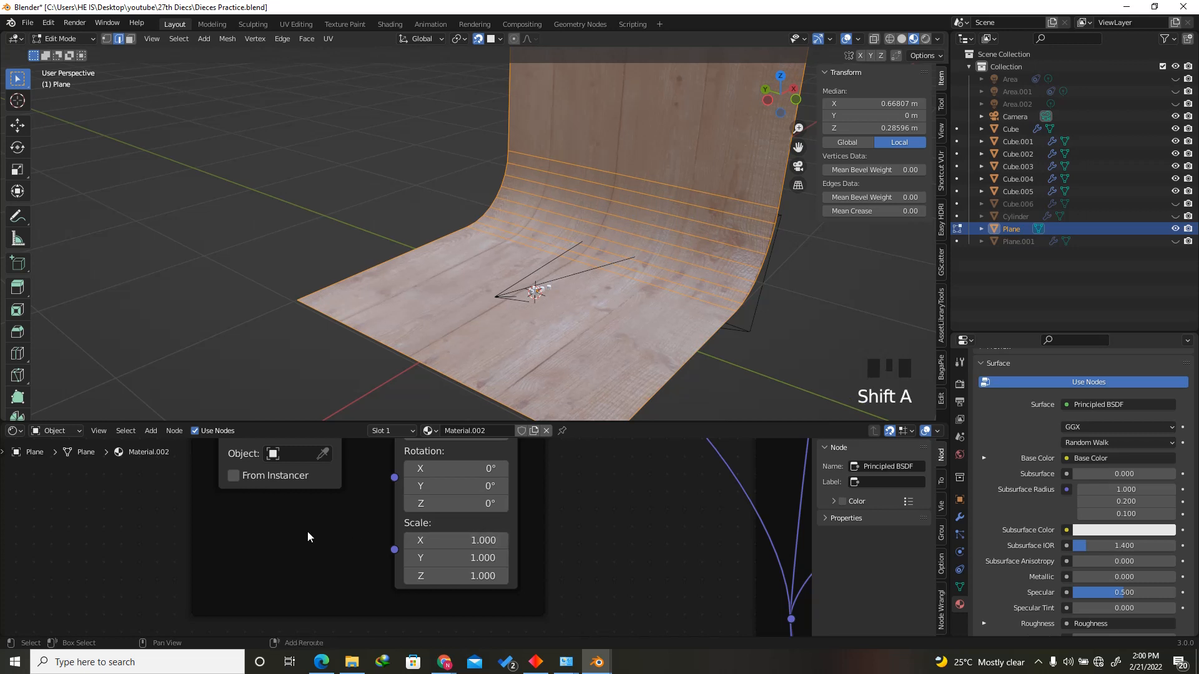
key(shift+a)
click(265, 499)
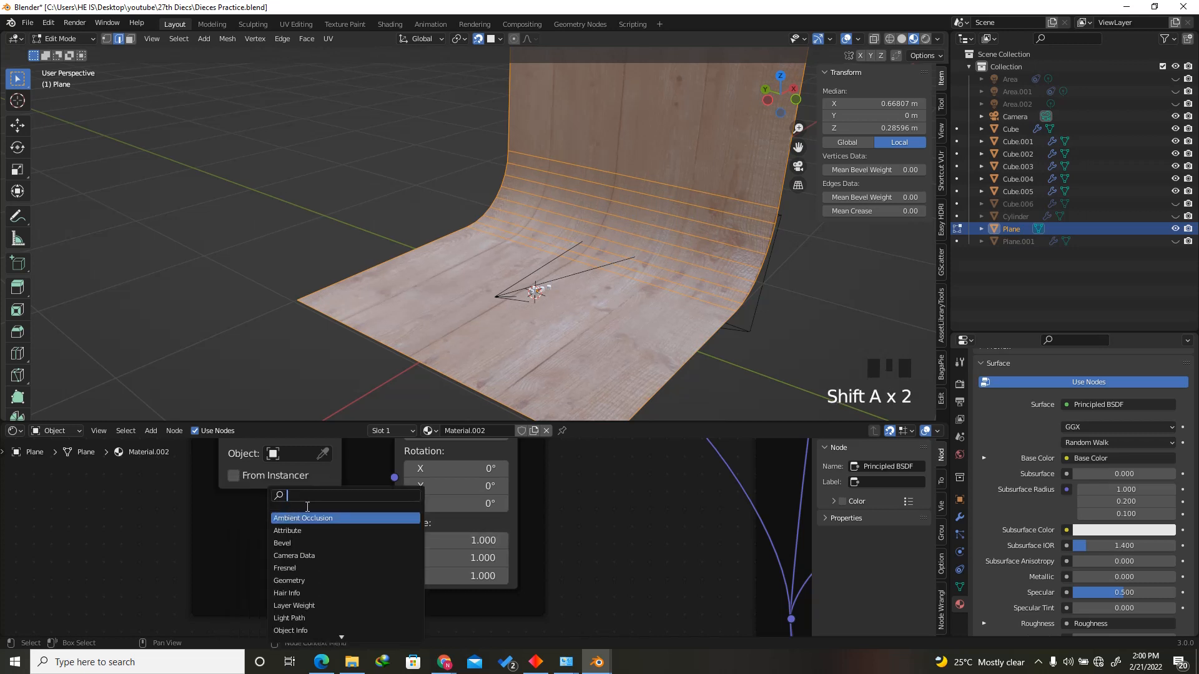
text(va)
click(299, 530)
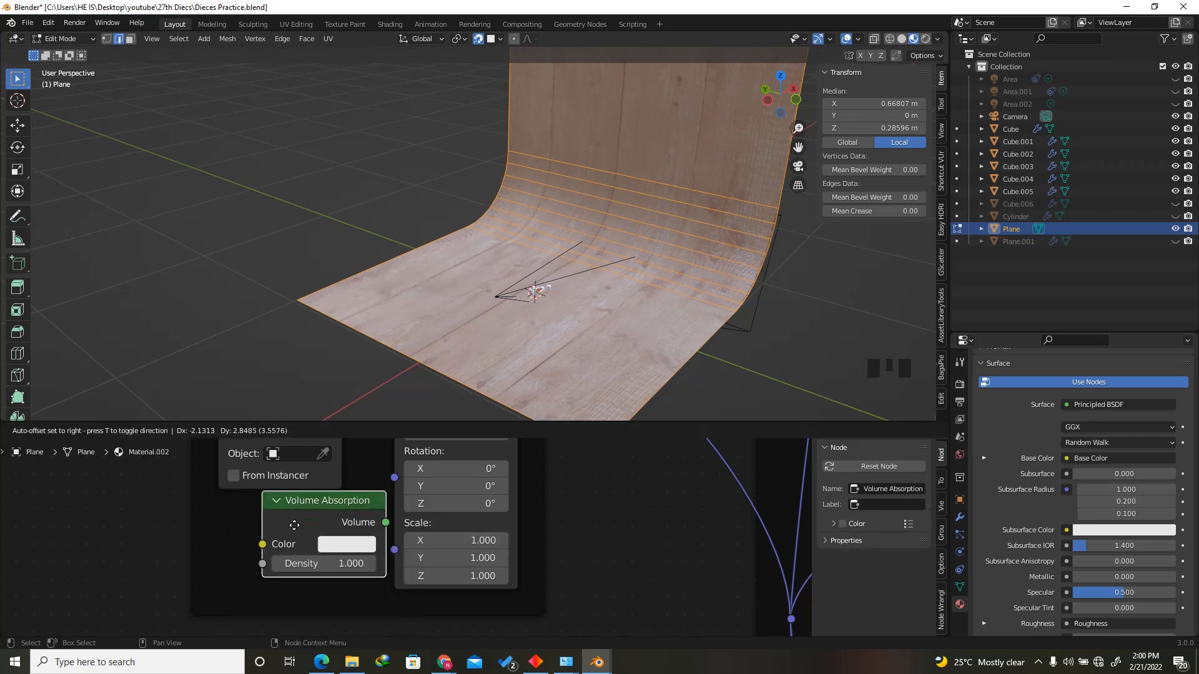
right_click(294, 526)
Add a Value node beside the Mapping node and connect its output to the Mapping node's Scale input.
key(shift+a)
click(257, 505)
text(va)
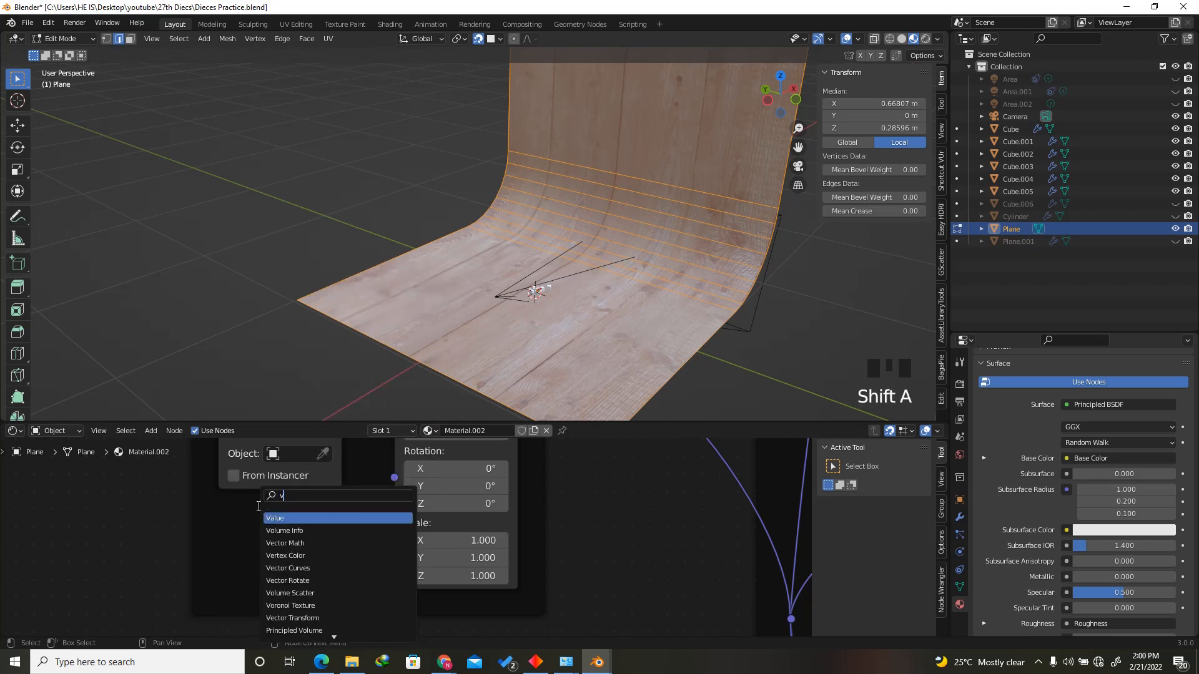
click(281, 519)
click(248, 532)
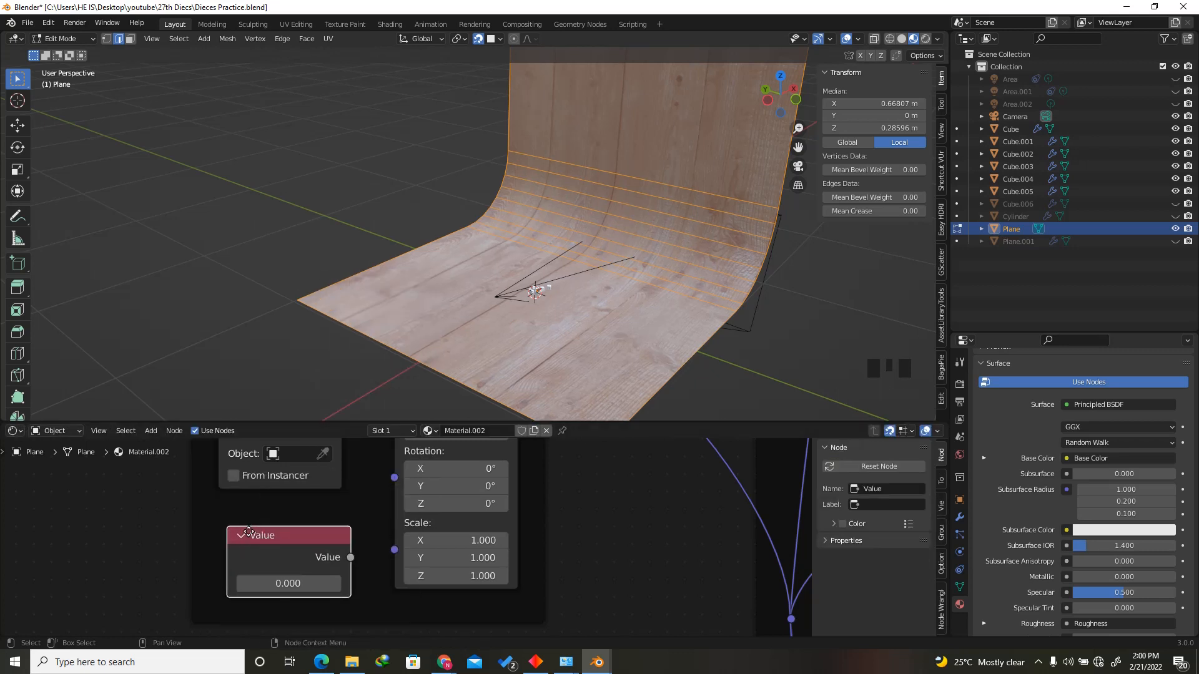
drag(350, 557, 393, 557)
Set the Value node to 5 and check the plank size around the dice through the camera.
double_click(284, 584)
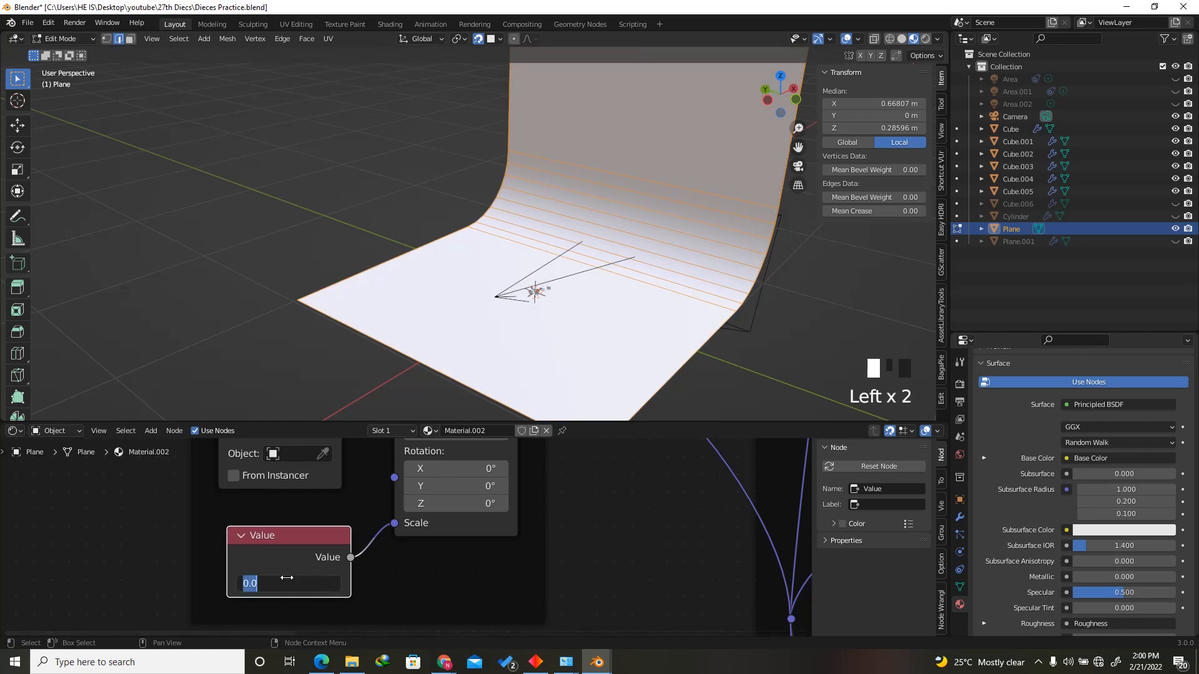
text(5)
key(Return)
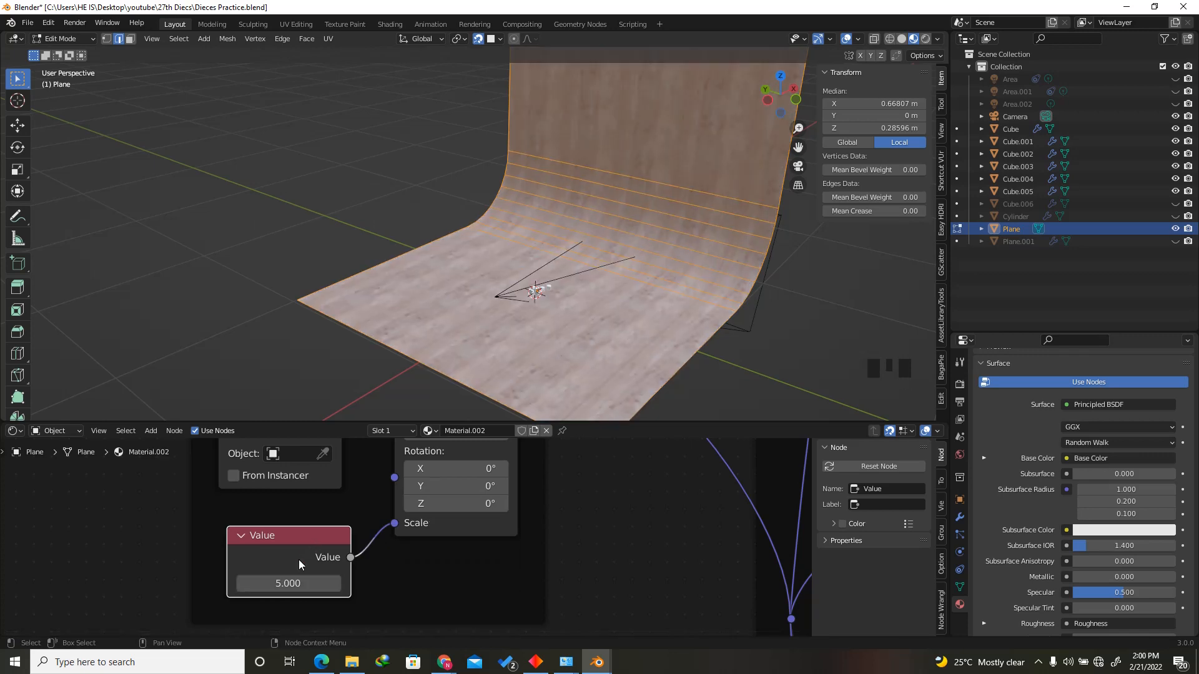
scroll(538, 293, up, 4)
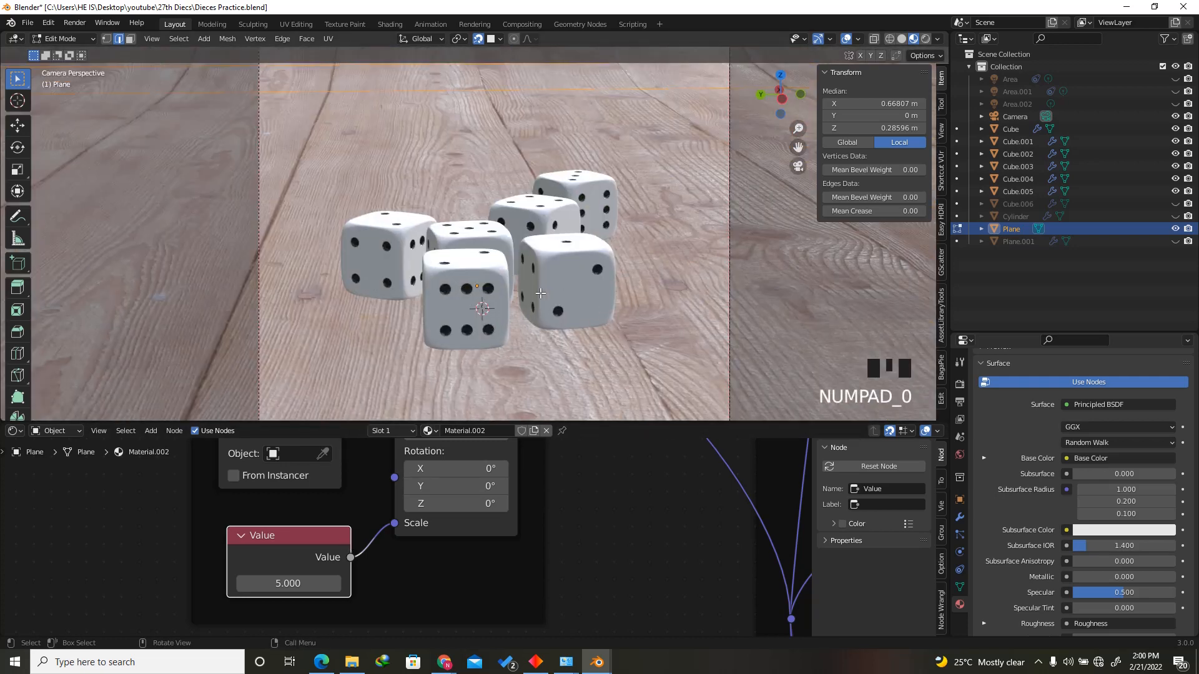
scroll(467, 257, up, 1)
scroll(467, 257, down, 5)
scroll(555, 250, up, 3)
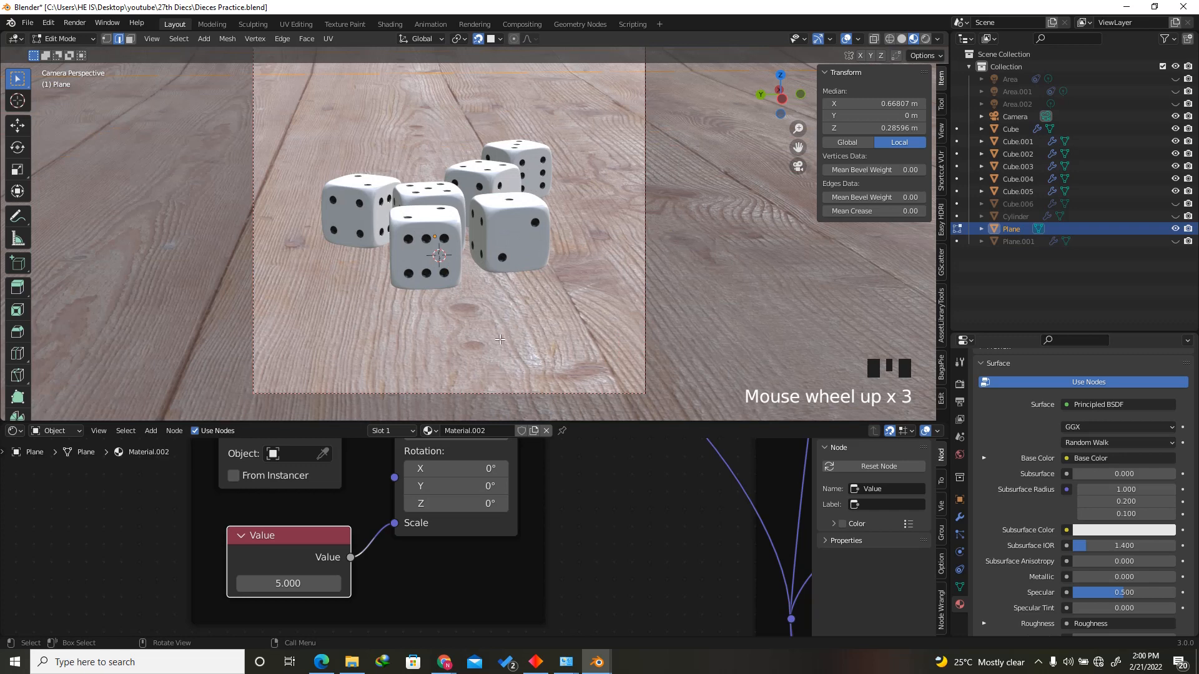
Set the Value node driving the plank texture's scale to 10.
click(313, 582)
text(10)
key(Return)
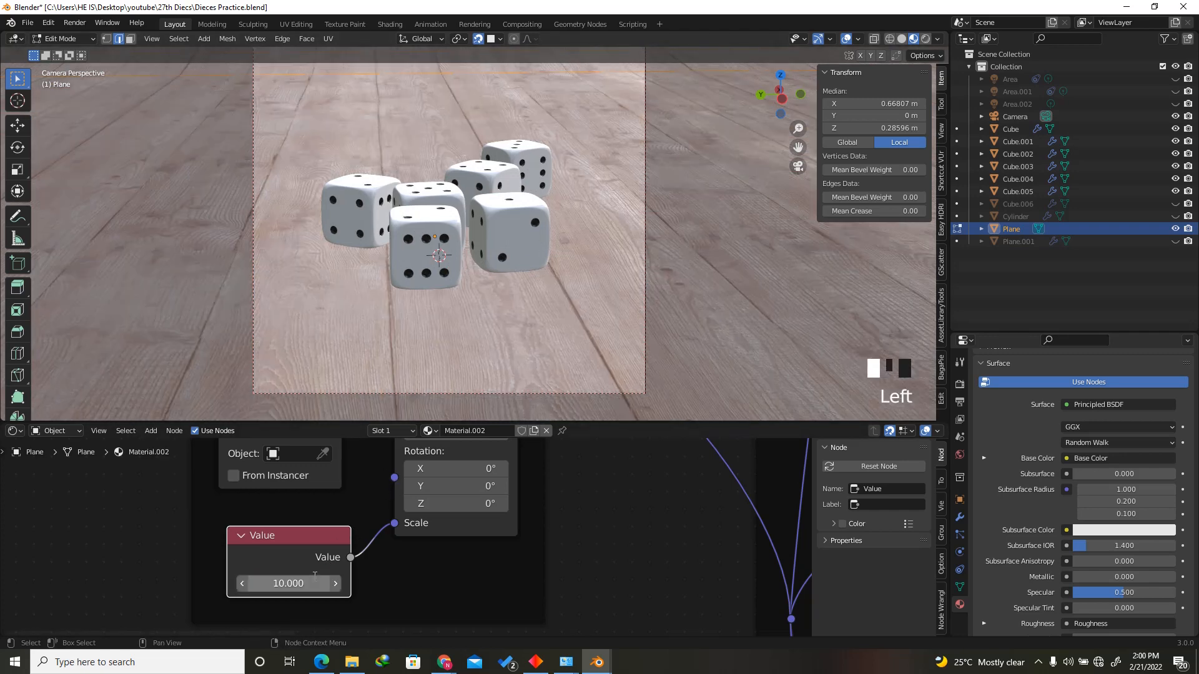
scroll(567, 334, down, 2)
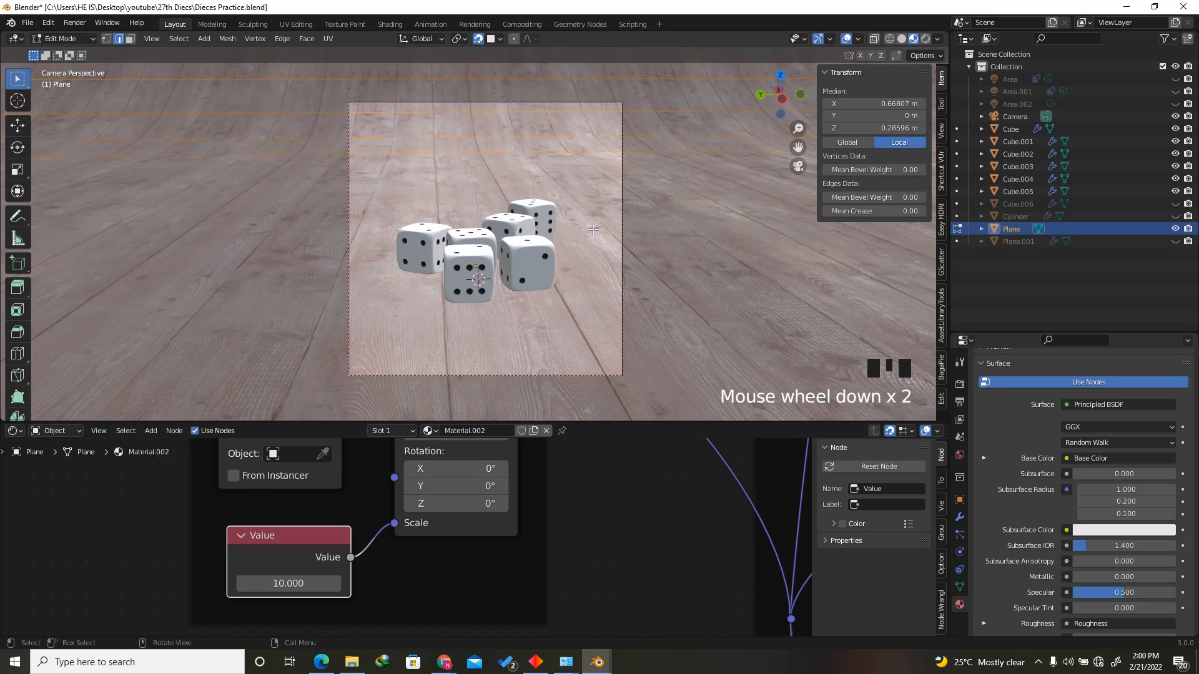
click(497, 216)
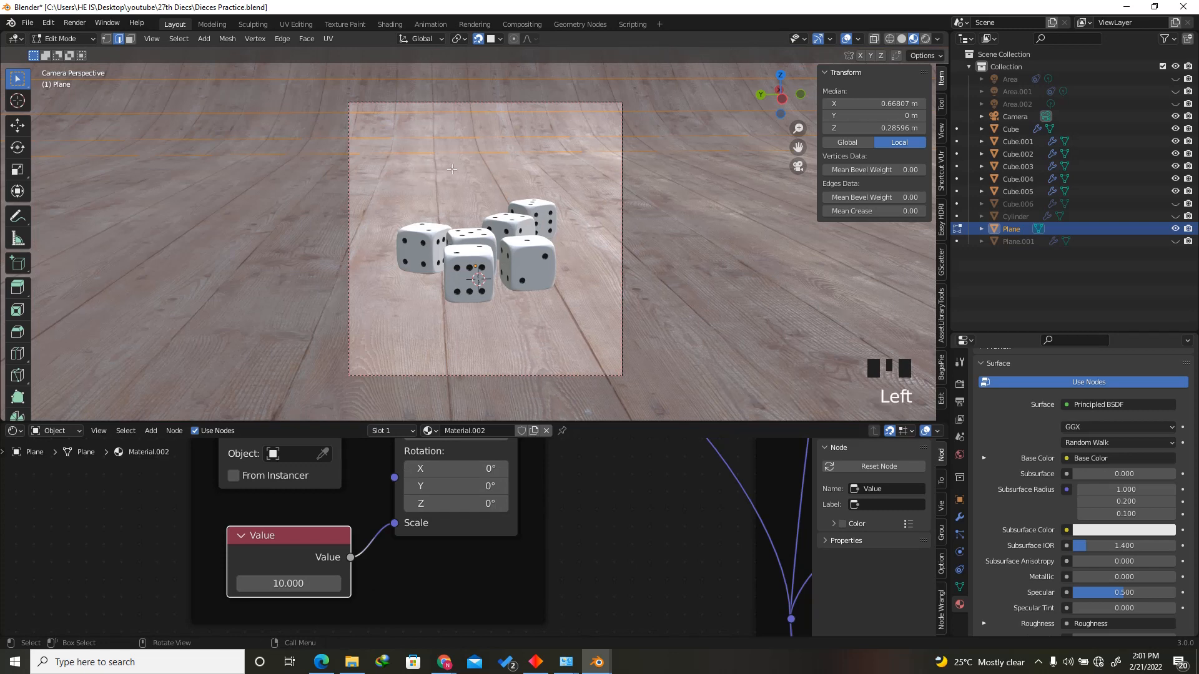
Set the scene's render engine to Cycles.
click(960, 401)
click(960, 385)
scroll(960, 385, up, 20)
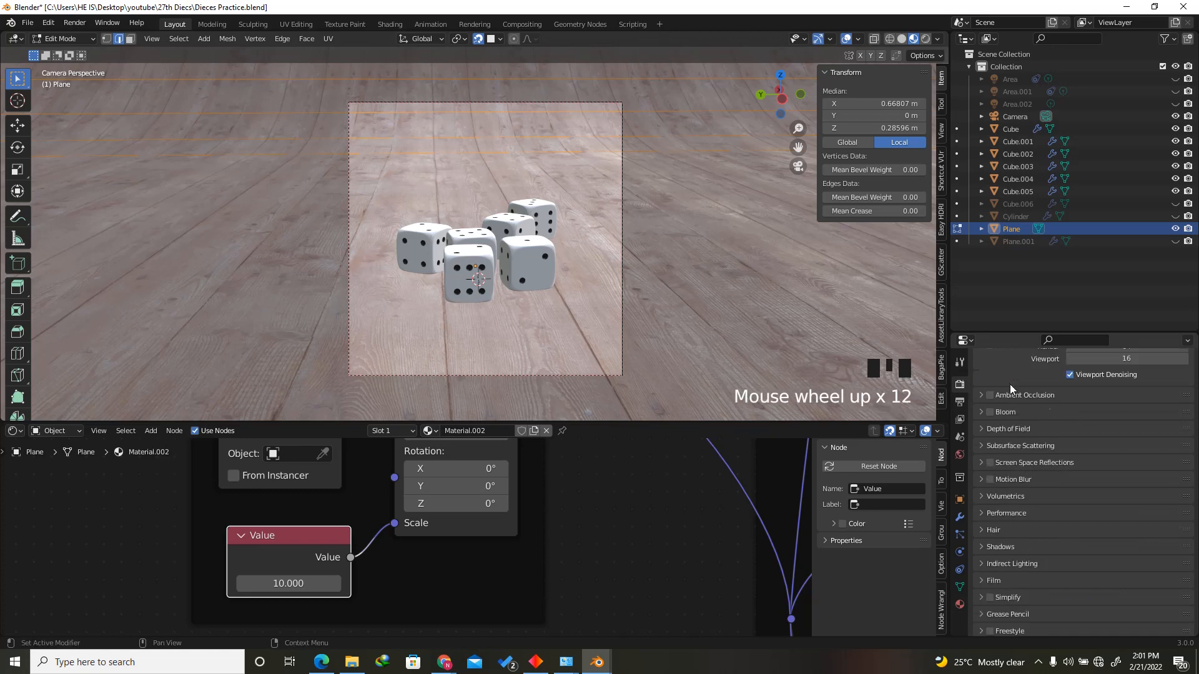
drag(1097, 382, 1089, 421)
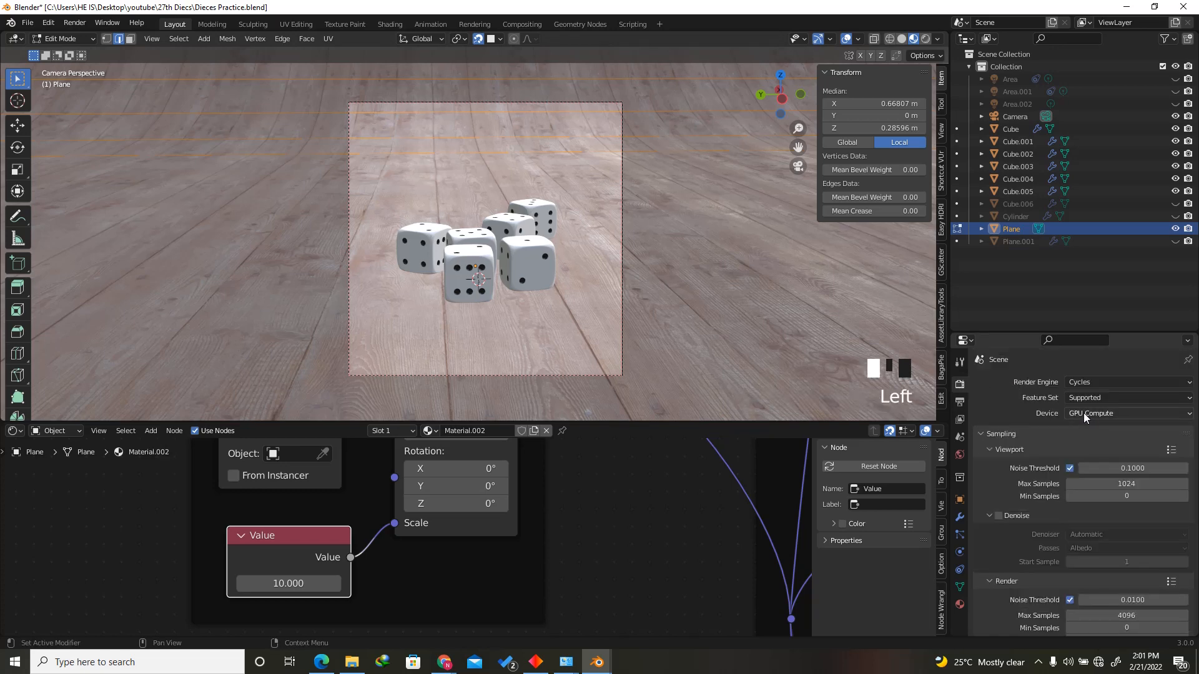
click(1088, 413)
key(Escape)
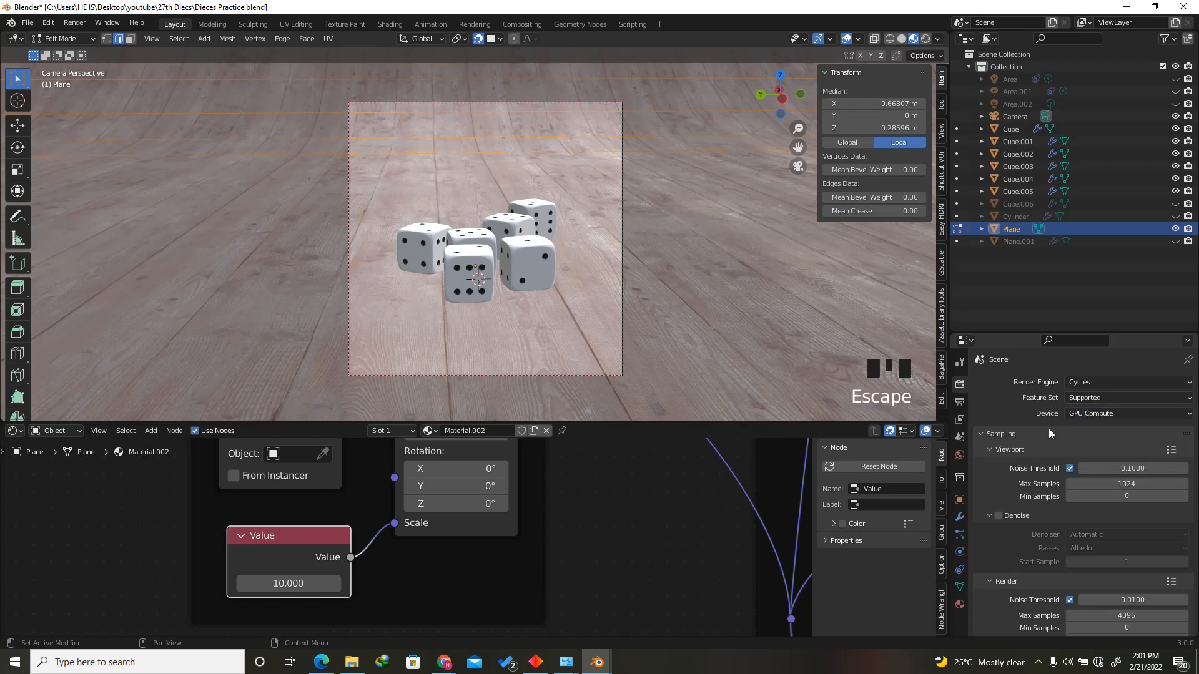
Enable viewport denoising for Cycles and set its passes to Albedo and Normal.
scroll(1047, 428, down, 3)
click(999, 440)
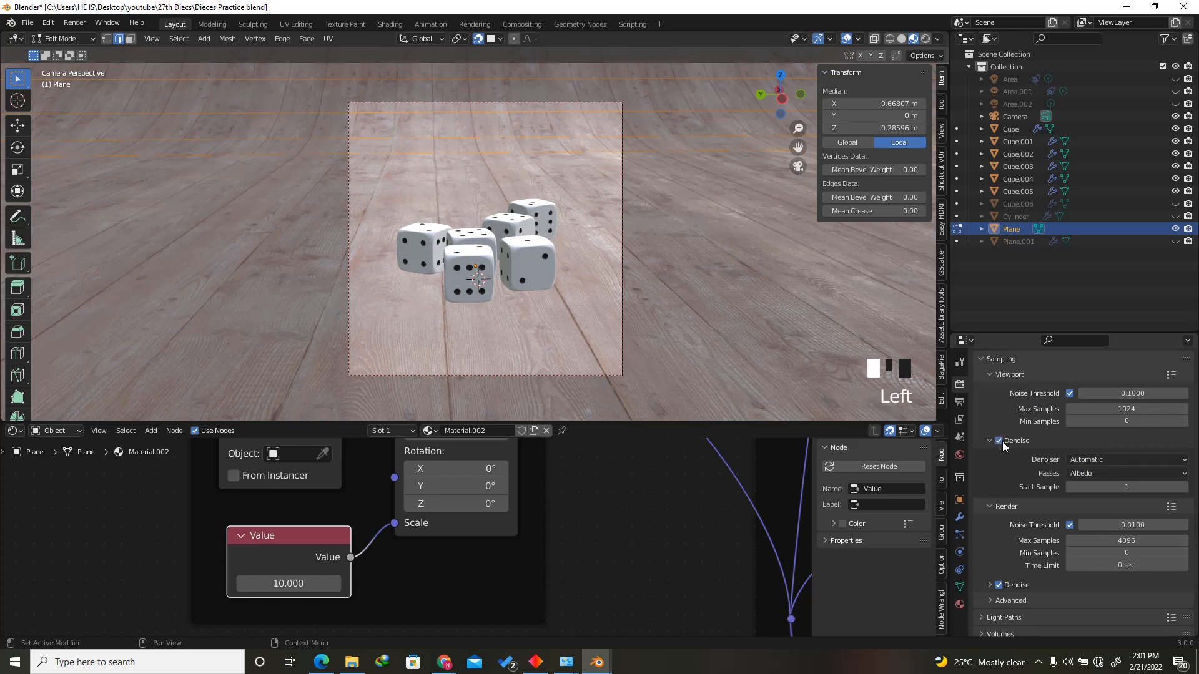
click(1073, 474)
click(1075, 514)
Set the color management view transform to Filmic Log Encoding Base with the Medium High Contrast look.
scroll(1052, 493, down, 3)
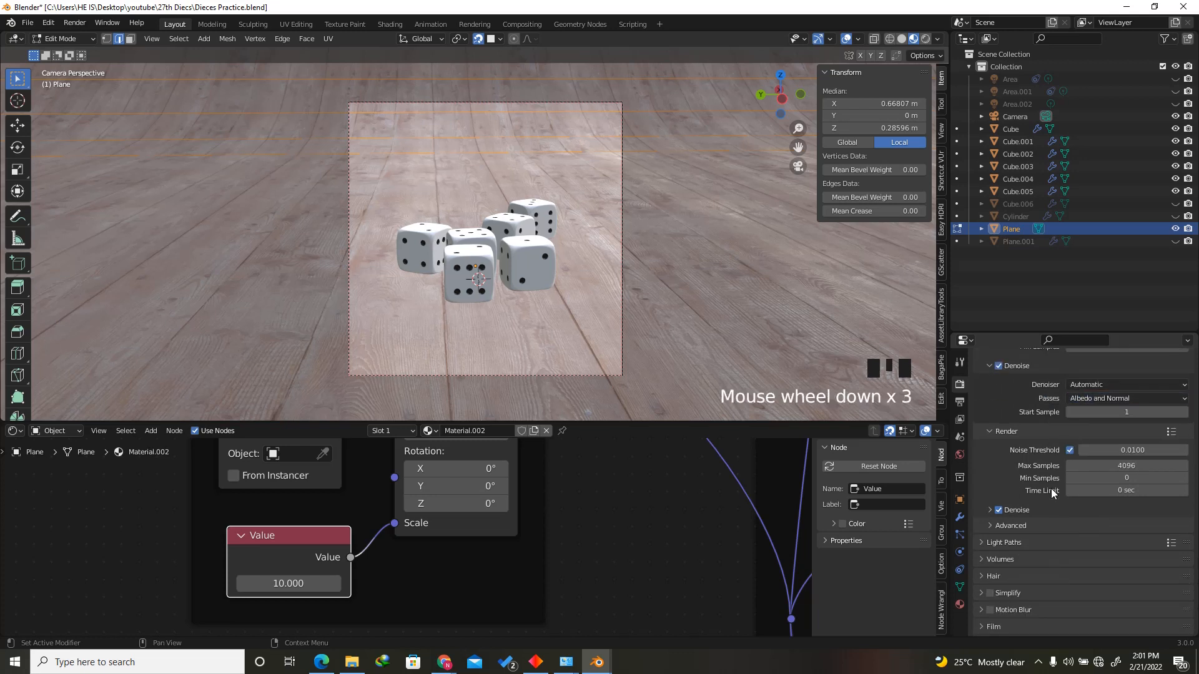
scroll(1049, 481, down, 13)
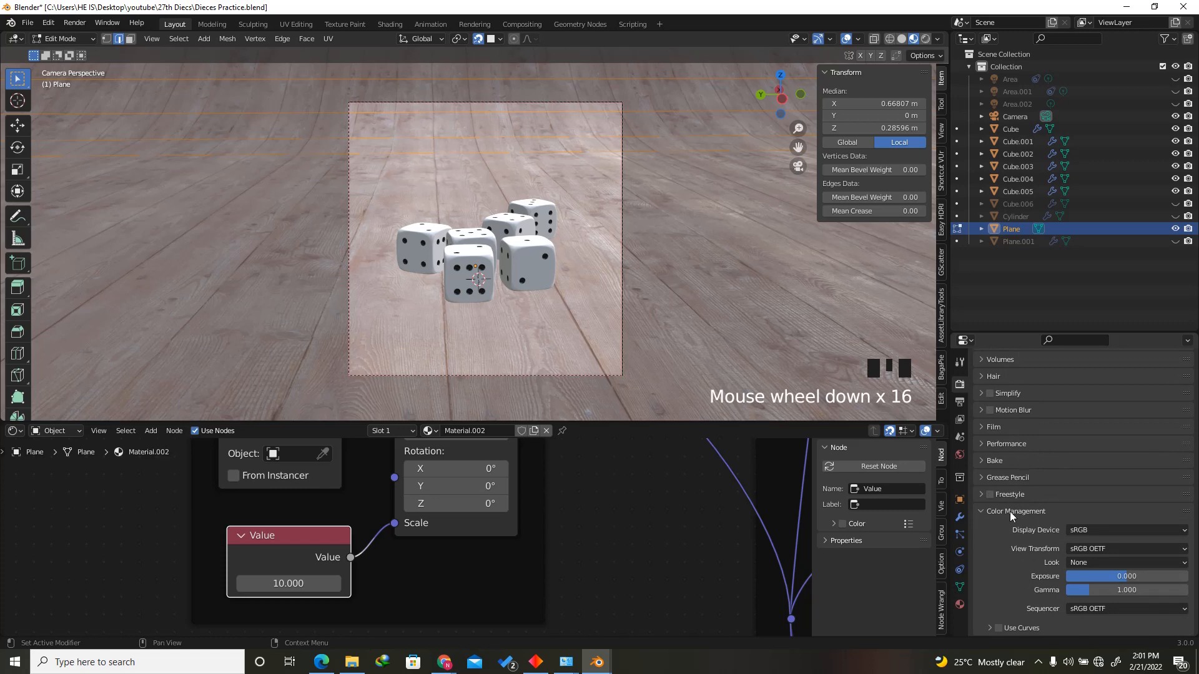
click(1093, 548)
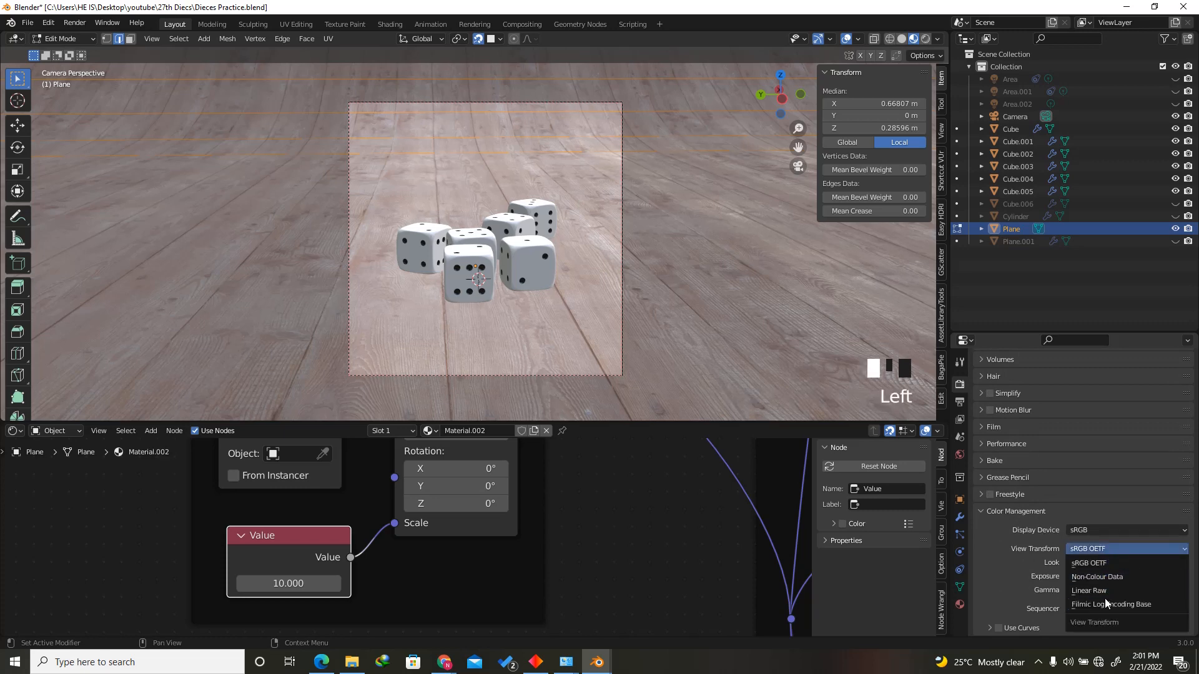
click(1104, 598)
click(1095, 564)
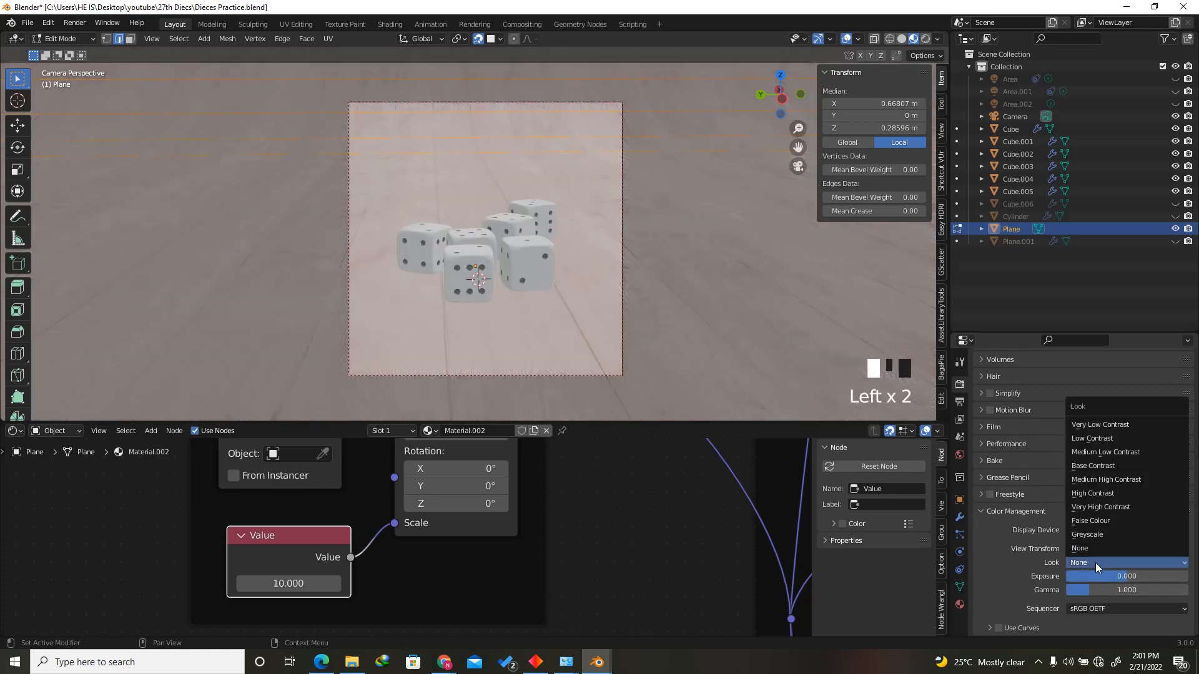
click(1124, 480)
scroll(1087, 480, up, 20)
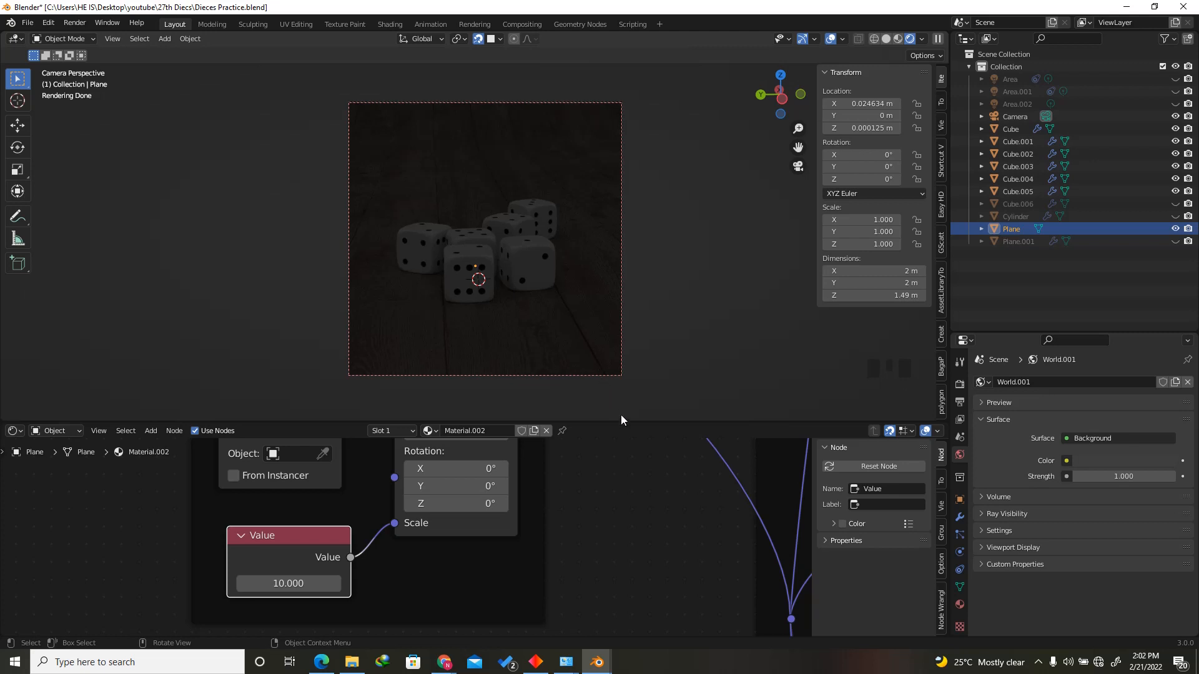
Enlarge the 3D viewport and set the world background strength to 0.
drag(620, 422, 621, 545)
scroll(549, 294, up, 3)
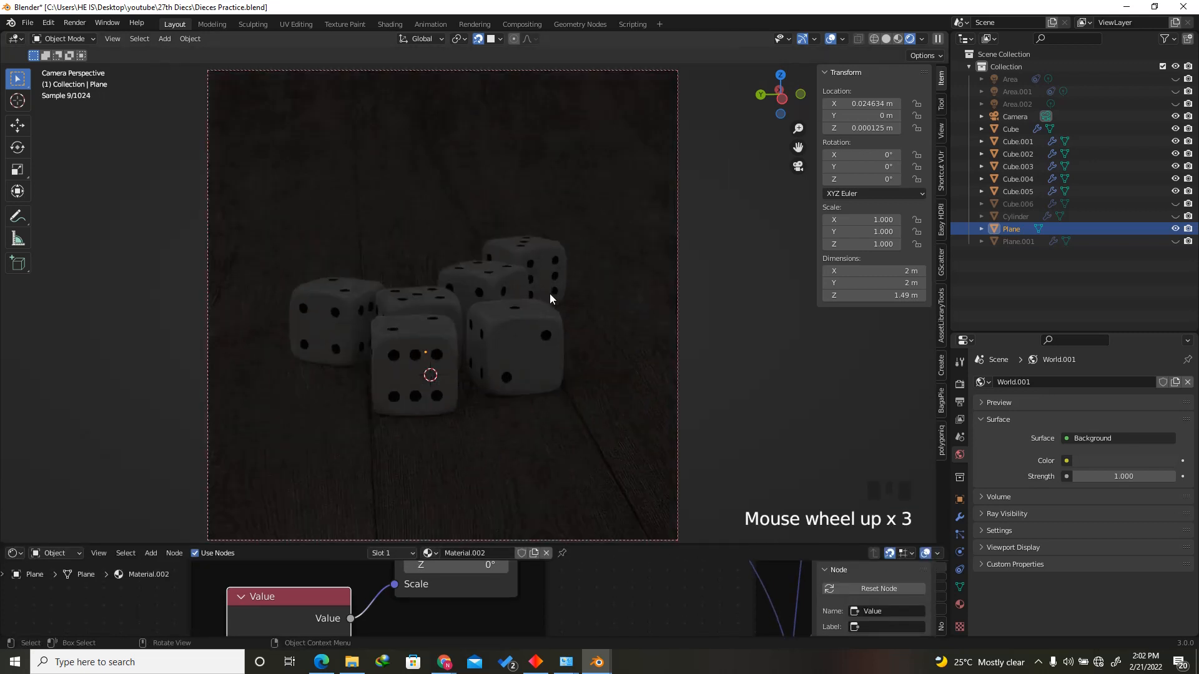
scroll(549, 293, down, 2)
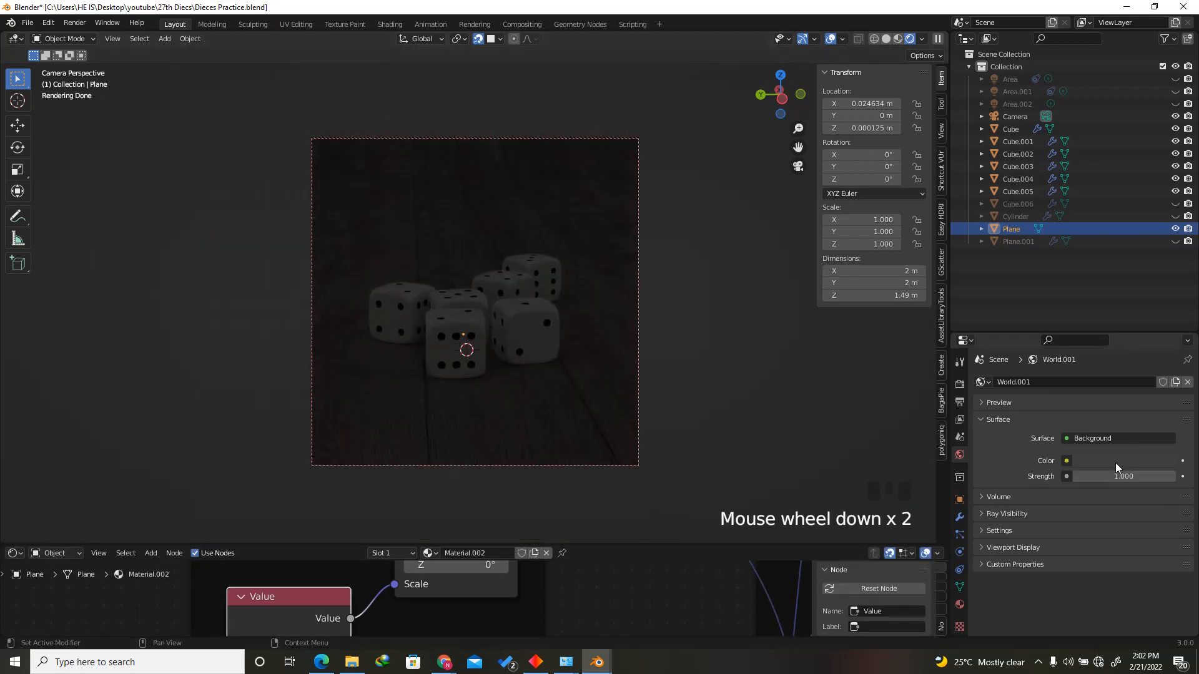
click(1116, 462)
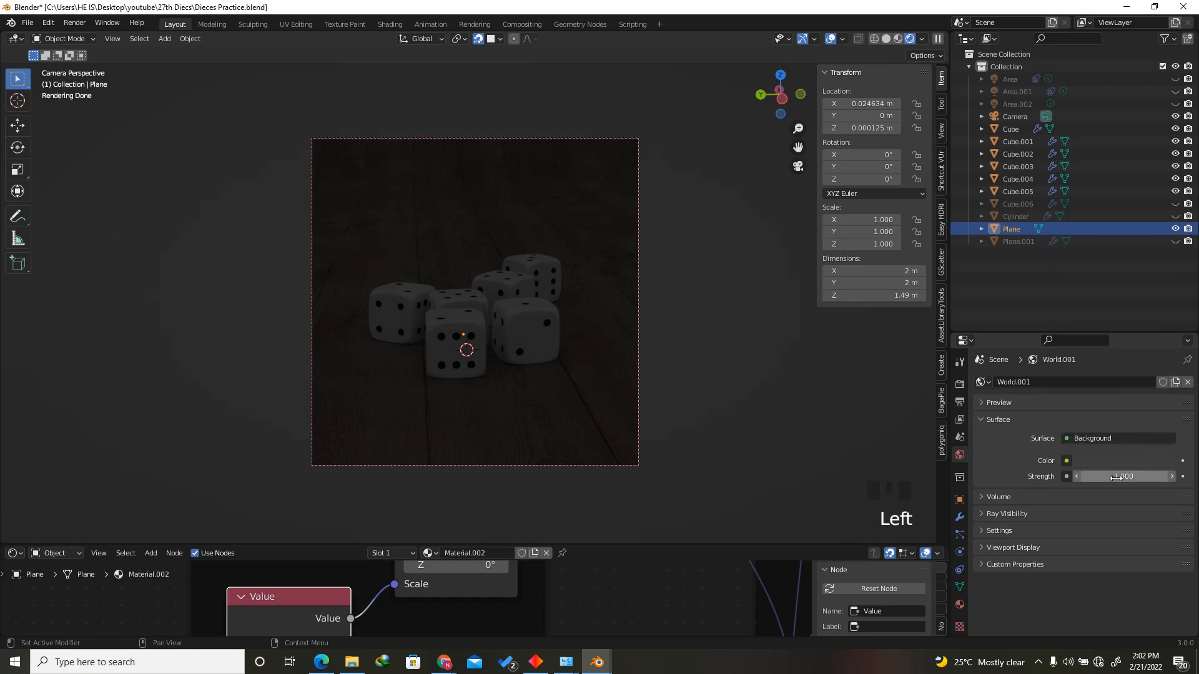
click(1116, 477)
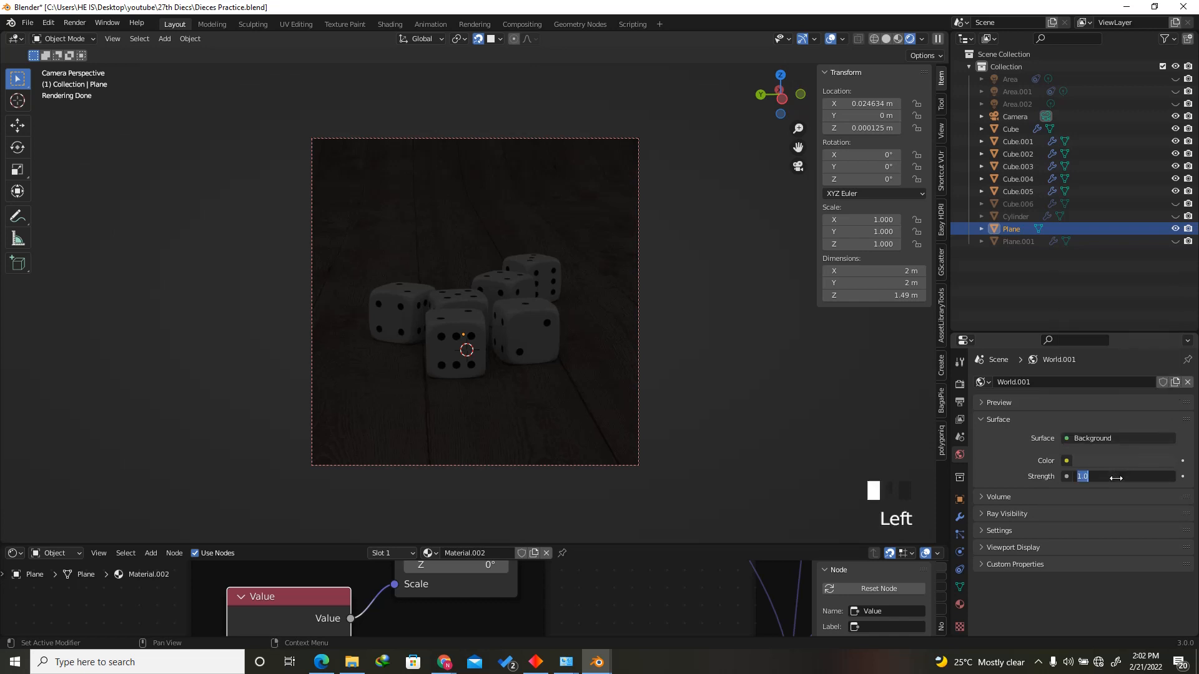
text(0)
key(Return)
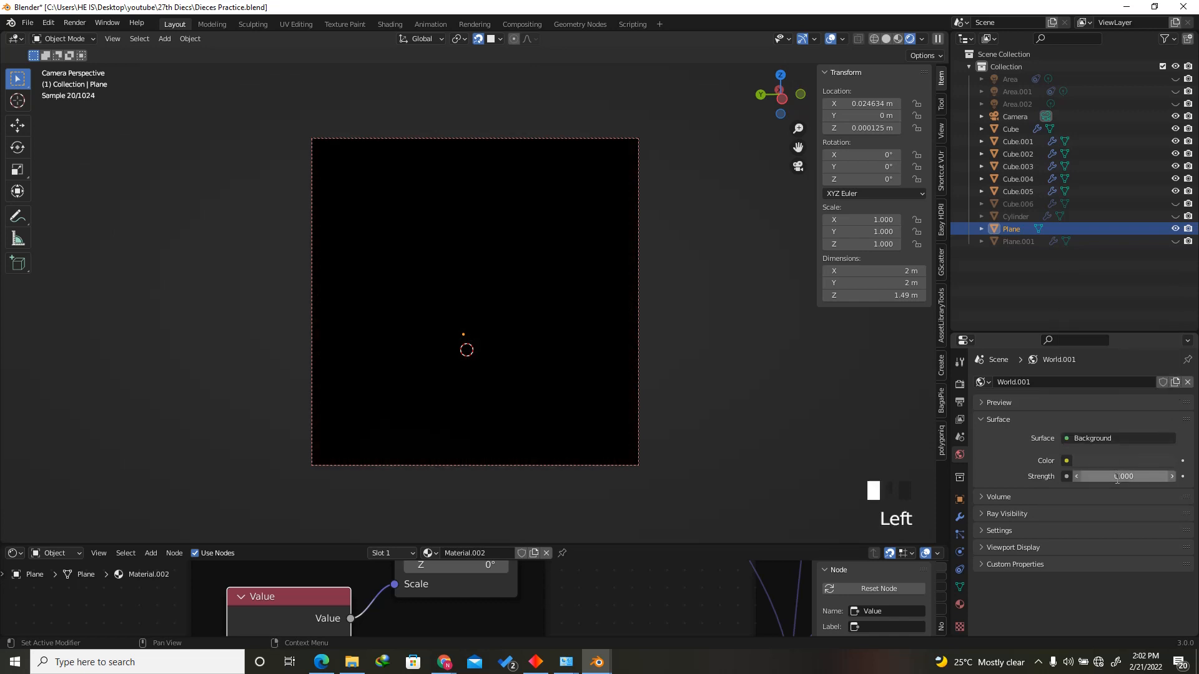
Show the scene from the top in Solid shading and add a point light at the world origin.
click(886, 38)
drag(779, 77, 782, 79)
click(784, 84)
scroll(620, 250, down, 5)
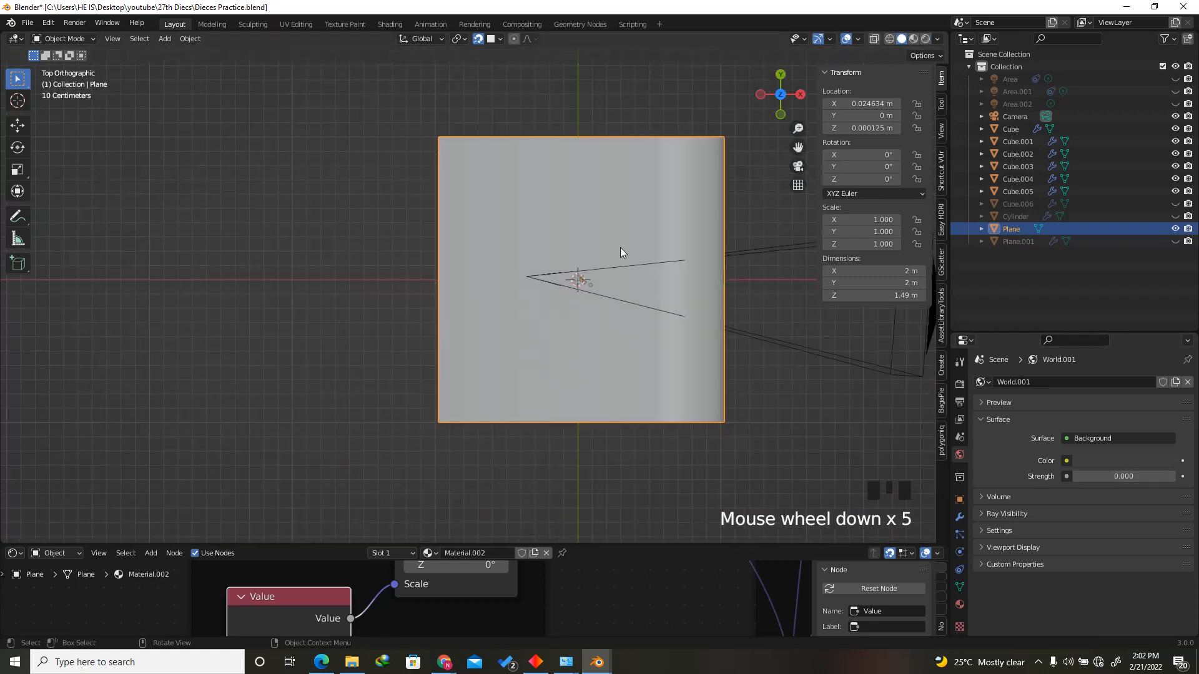
scroll(572, 291, up, 2)
key(shift+a)
mouse_move(571, 290)
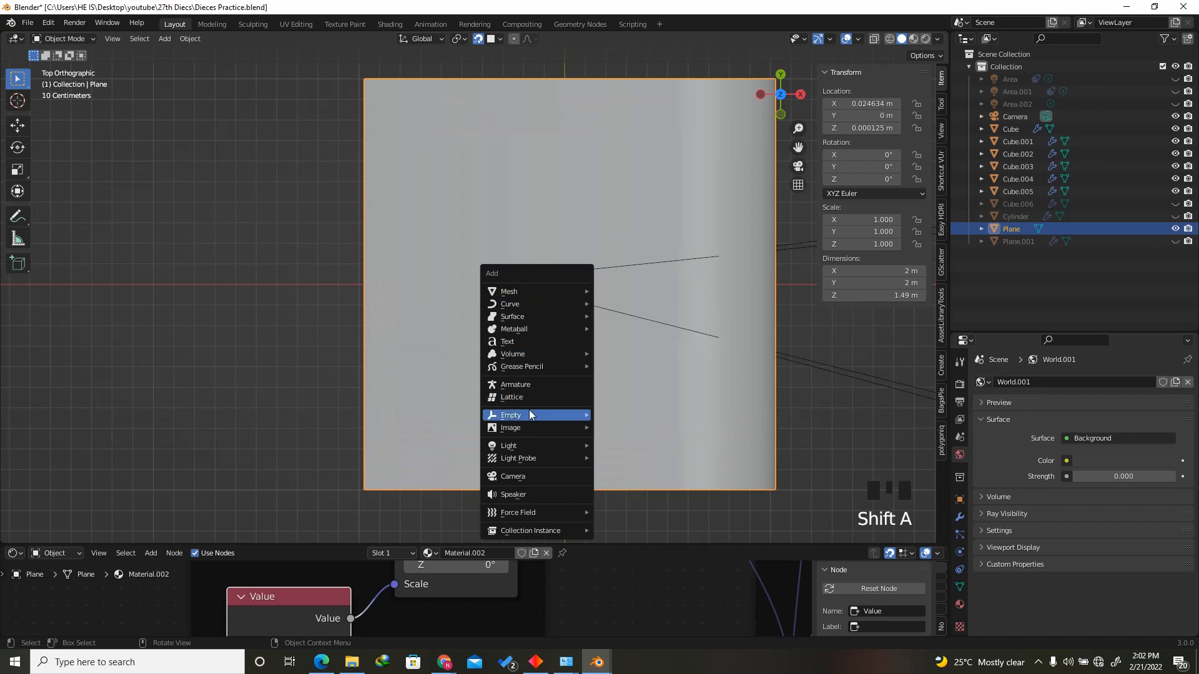
mouse_move(515, 446)
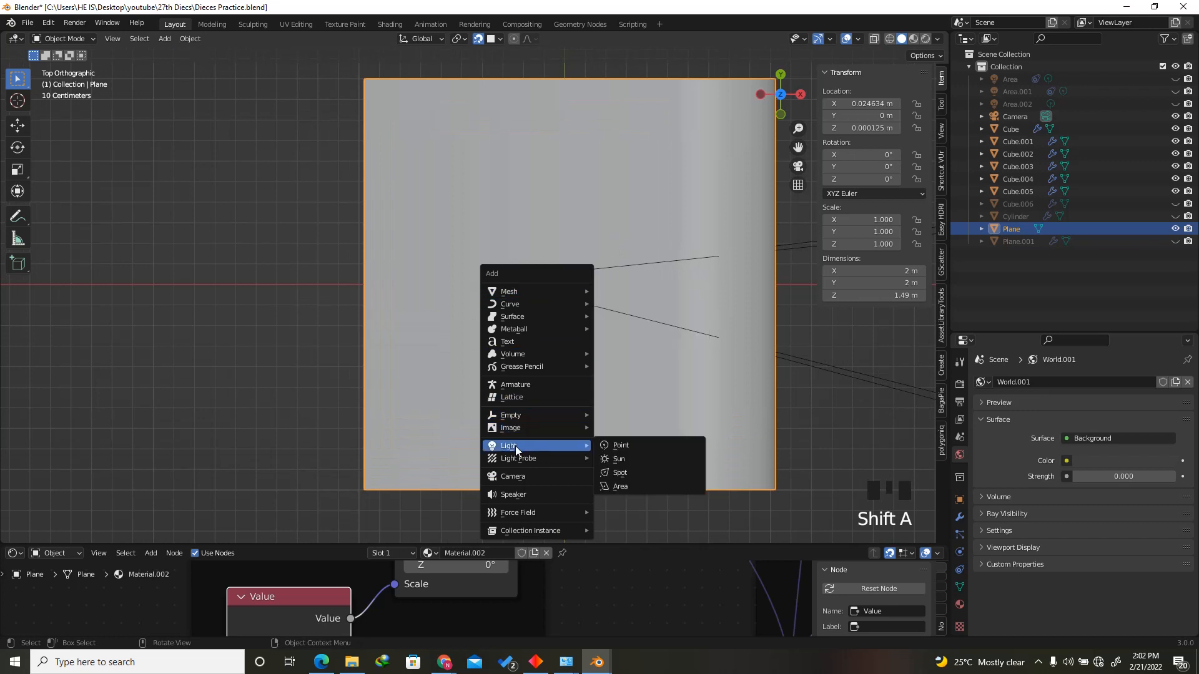
click(623, 445)
Set the point light's radius to about 0.157 m.
scroll(584, 297, up, 3)
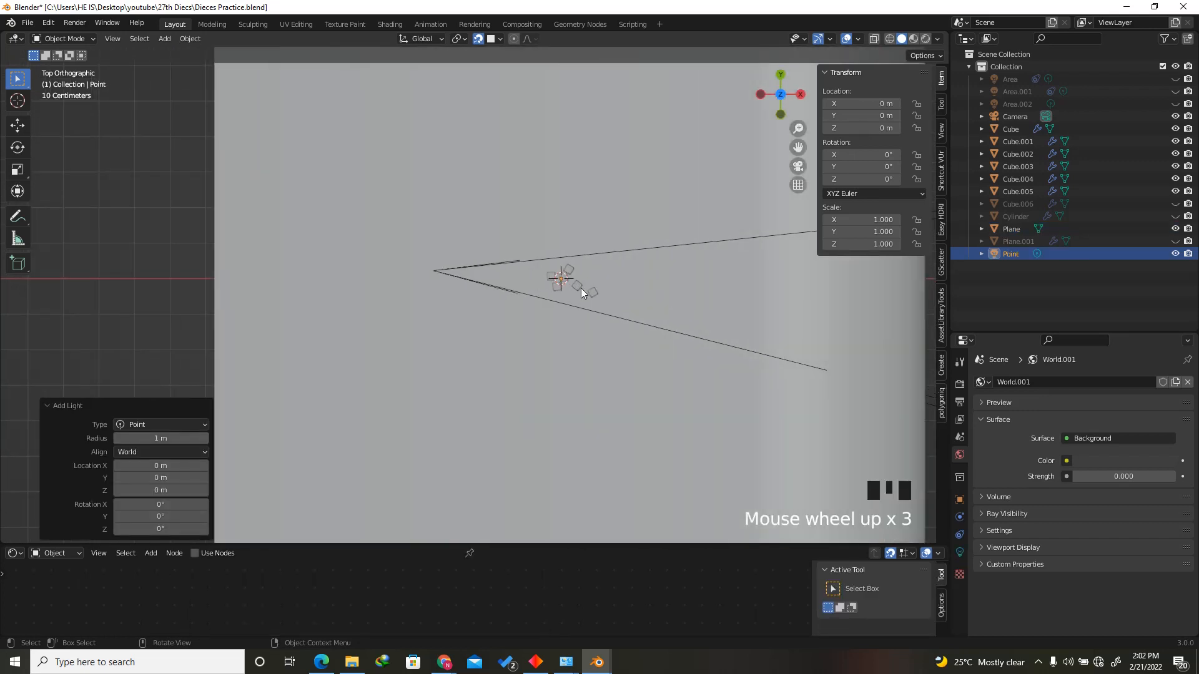
scroll(581, 288, down, 3)
drag(580, 293, 821, 459)
middle_drag(820, 459, 803, 487)
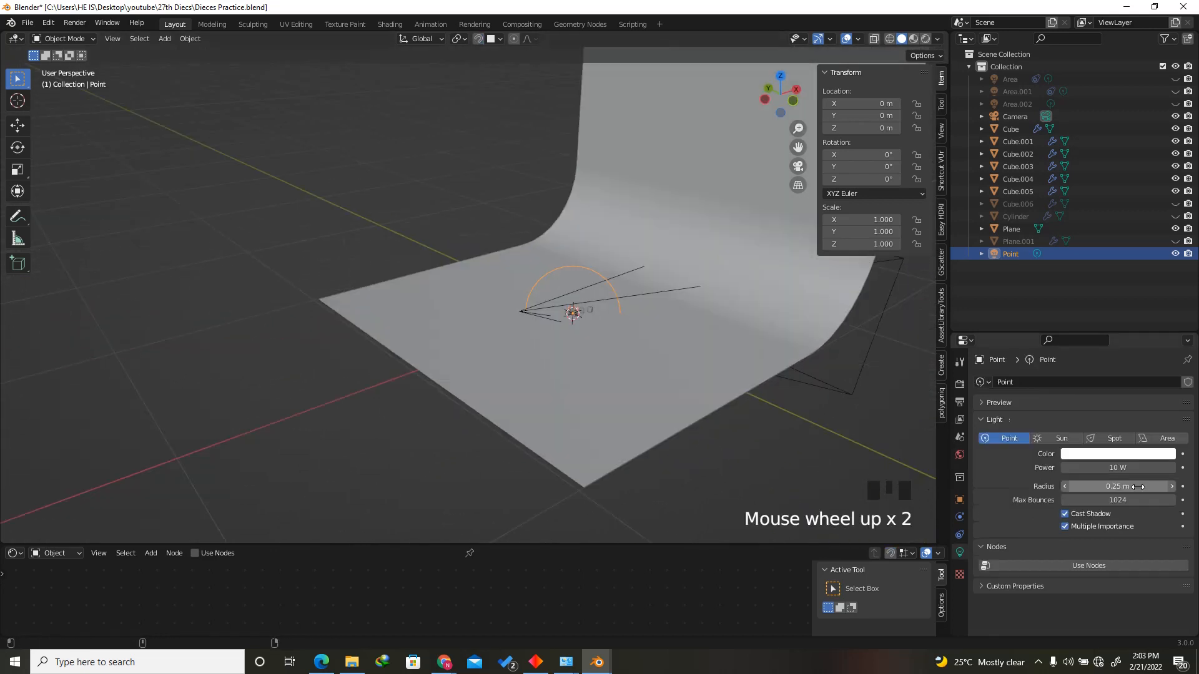
shift+drag(1141, 489, 1083, 468)
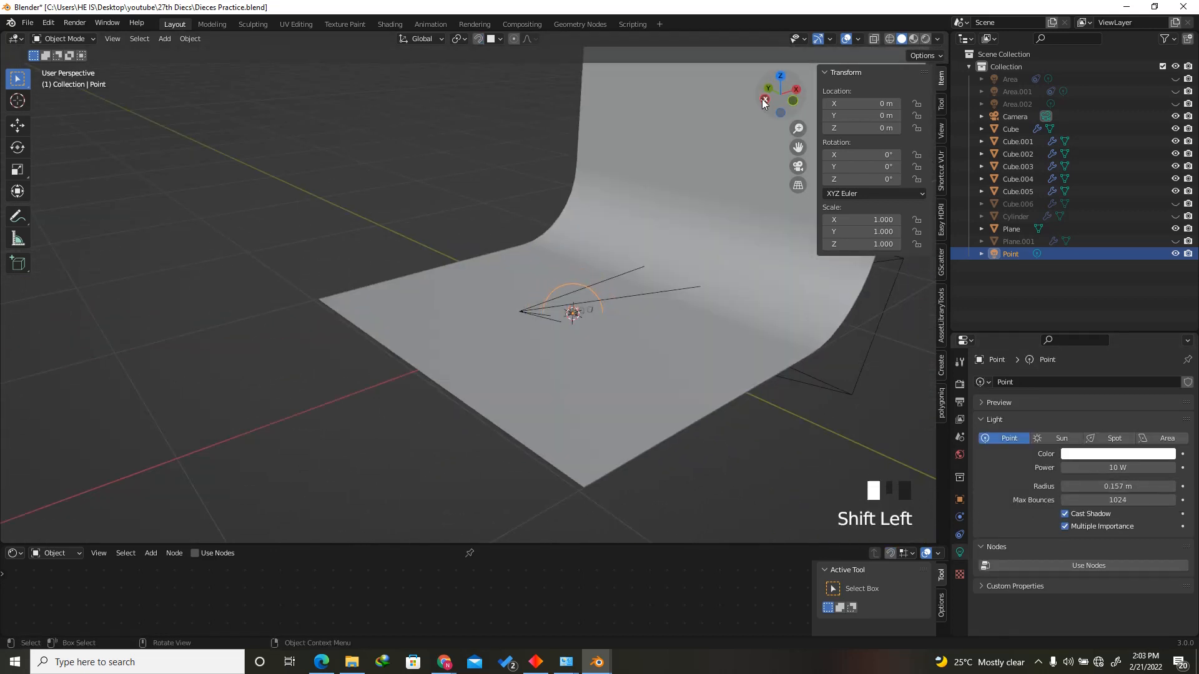
Move the point light to about X -0.60 m, Y 0.73 m and raise it to about Z 0.18 m.
drag(762, 102, 762, 102)
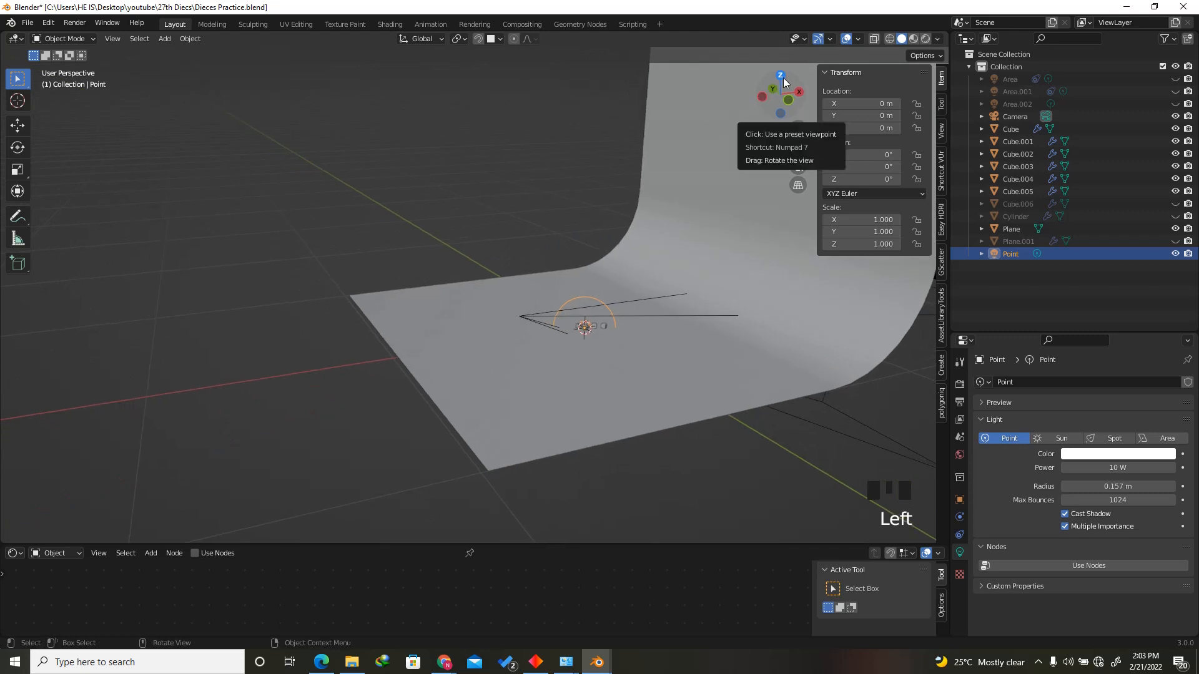
click(783, 77)
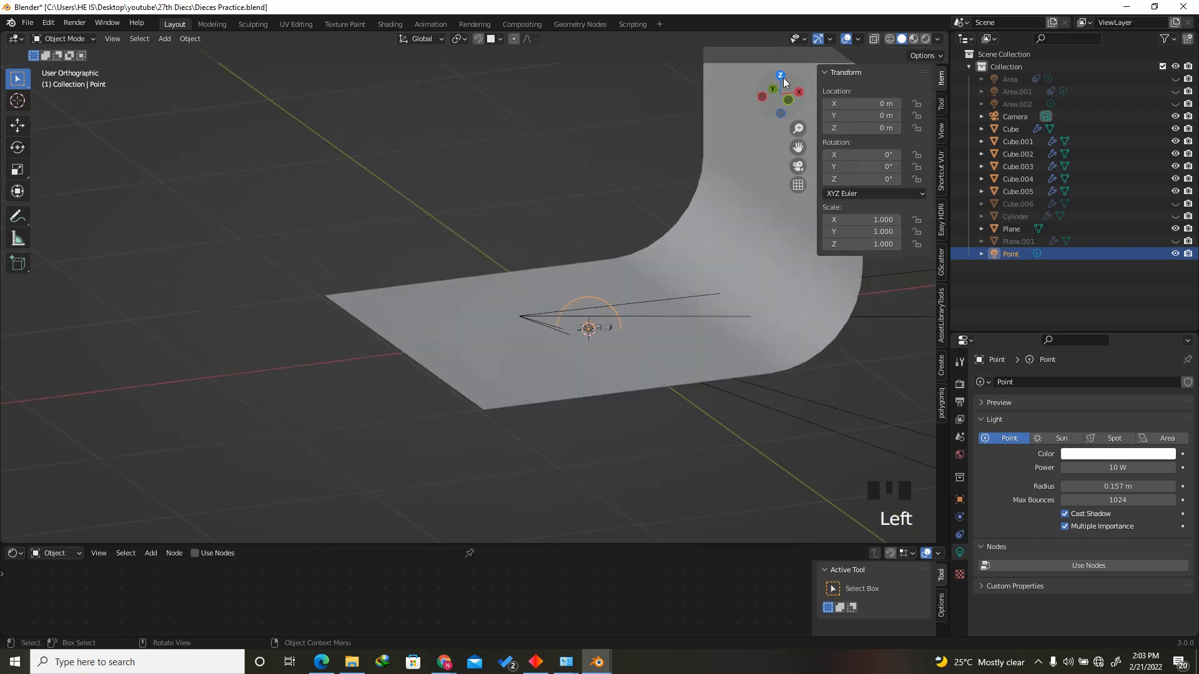
key(g)
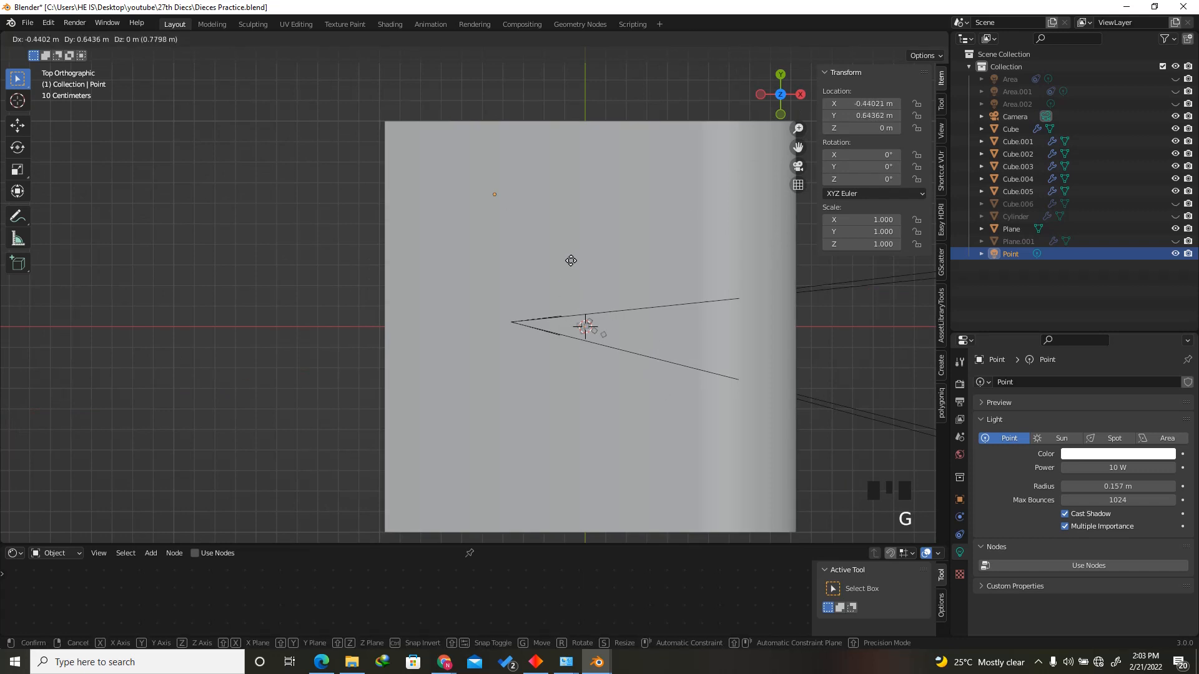
click(538, 250)
drag(783, 99, 650, 200)
key(g)
key(z)
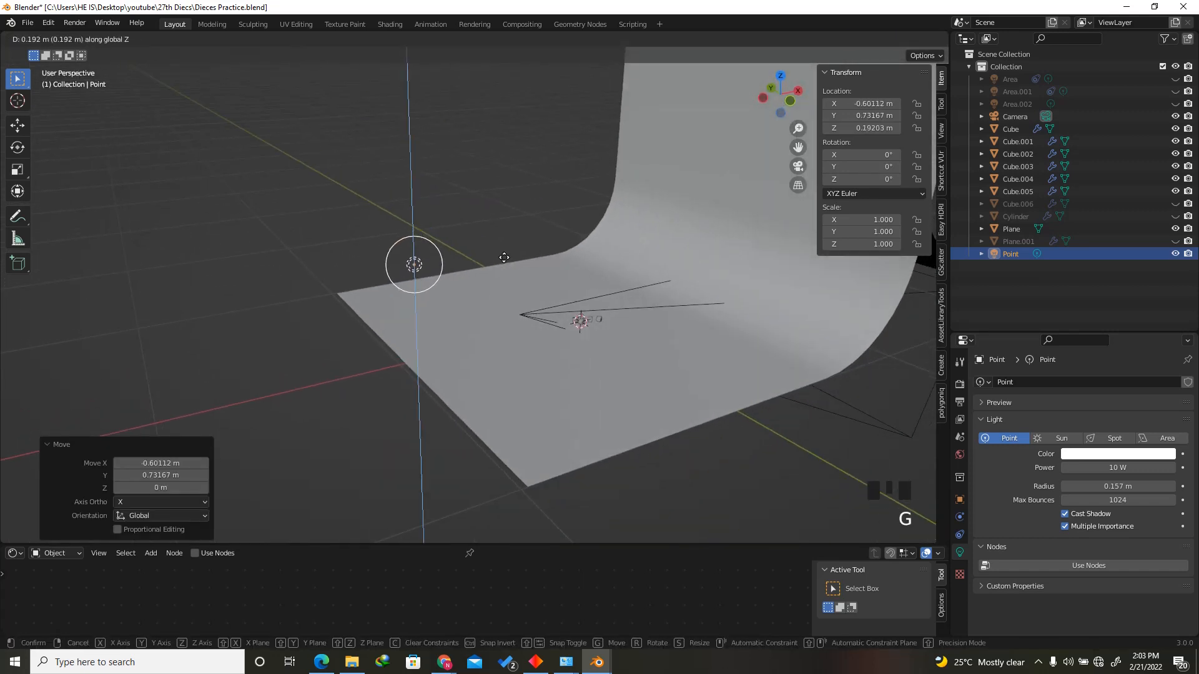
click(504, 262)
Duplicate the point light twice, placing copies at about X -1.20, Y -0.50 m and X 0.65, Y 0.26 m.
click(780, 77)
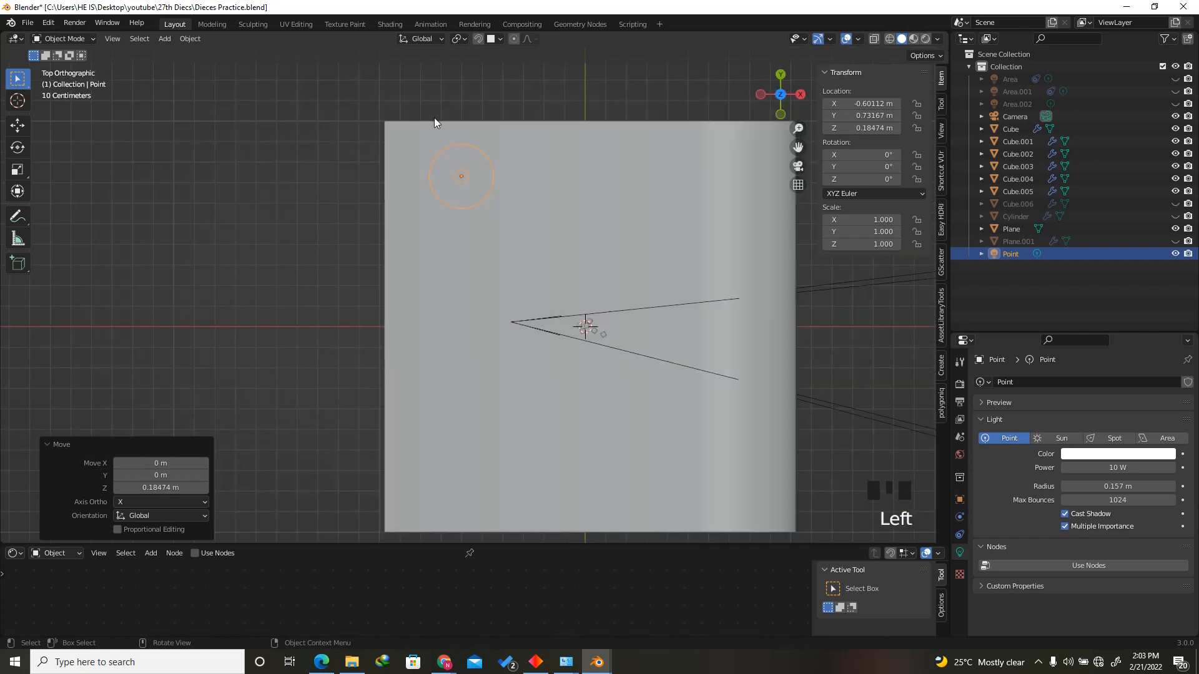
scroll(516, 193, down, 1)
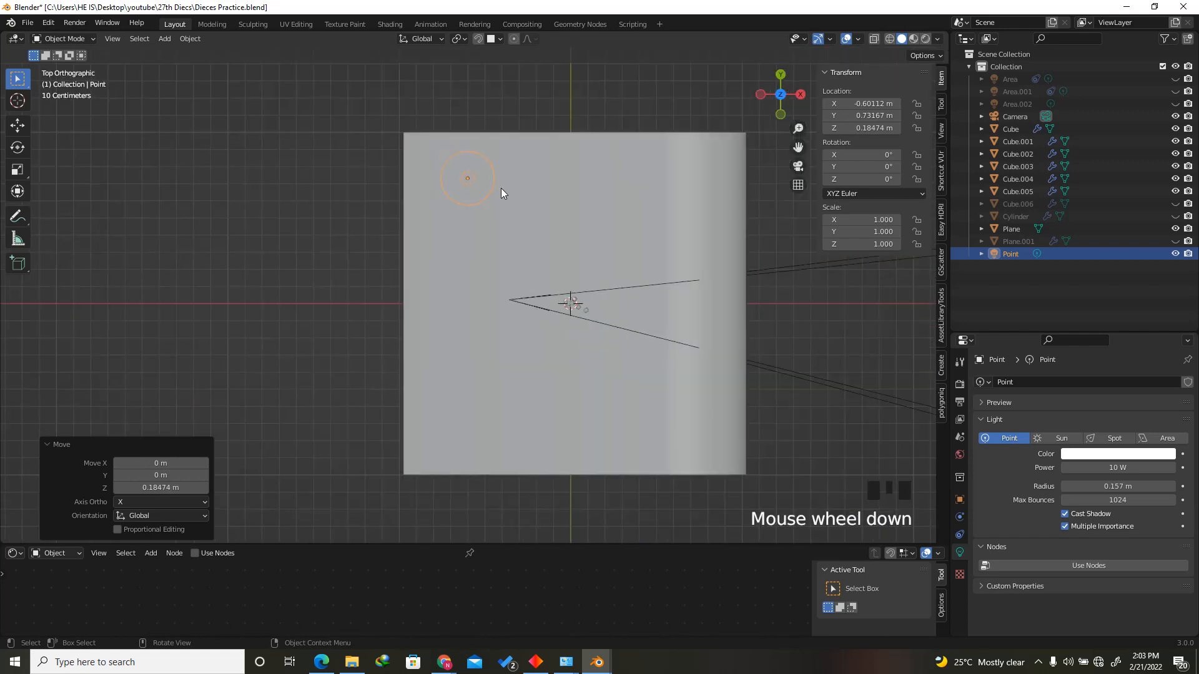
key(shift+d)
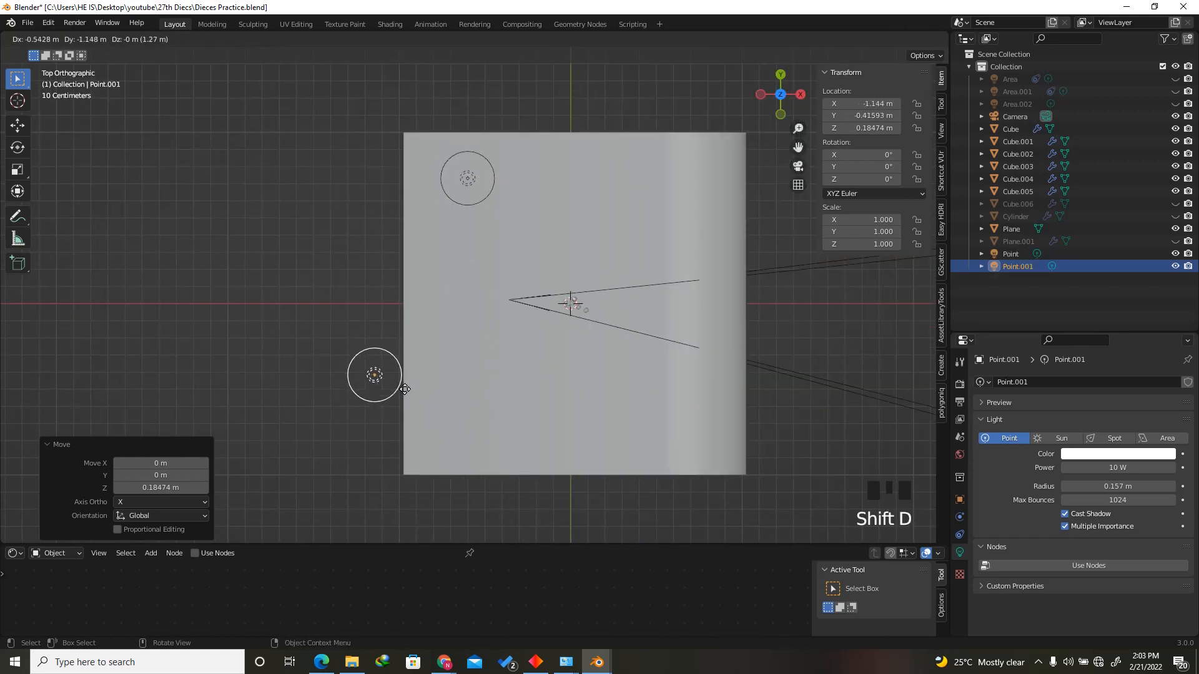
click(398, 399)
key(shift+d)
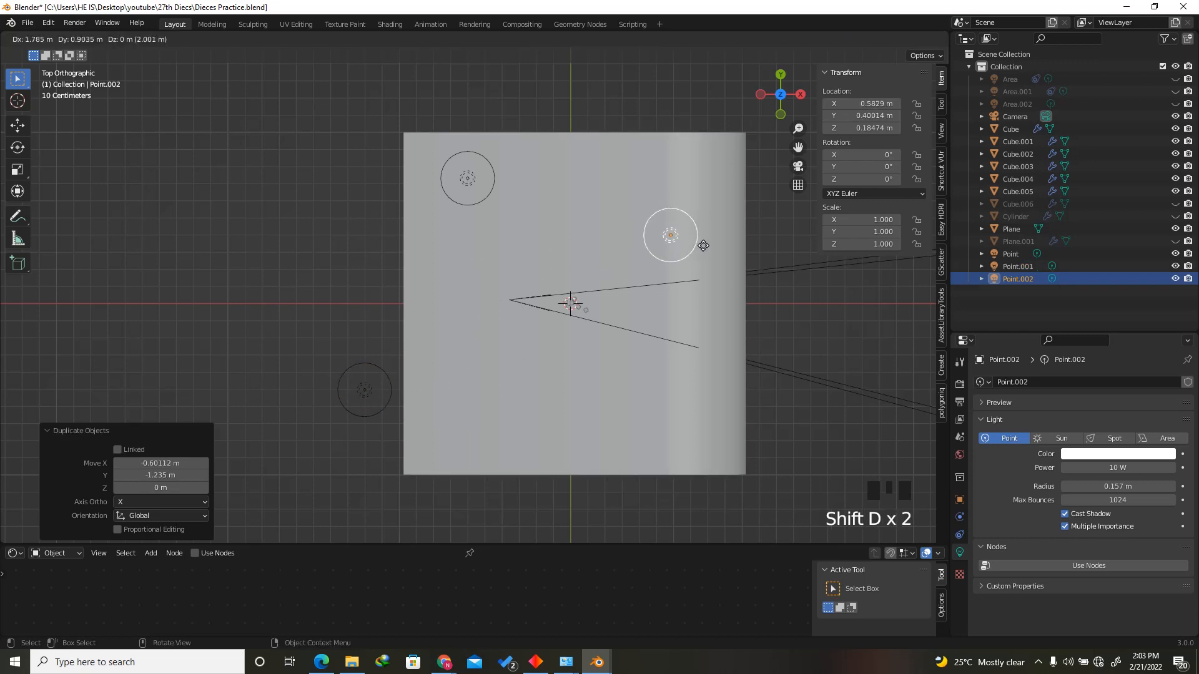
click(716, 269)
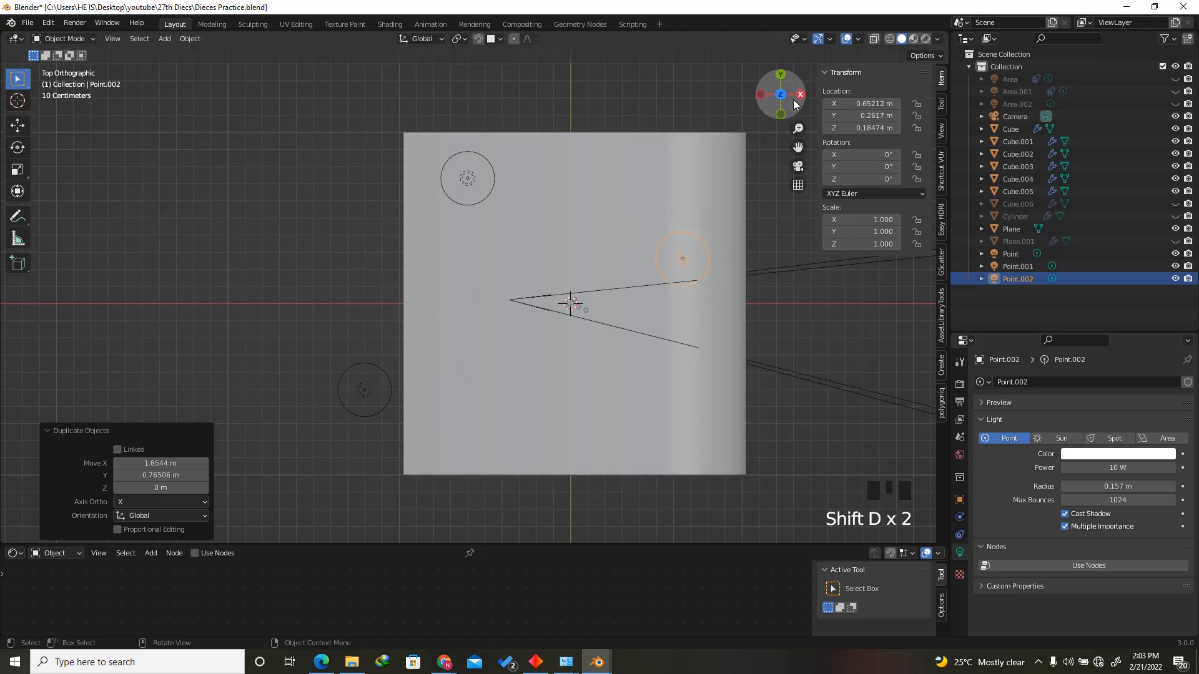
Add a Track To constraint to the newest light copy, Point.002, with the die Cube.002 as its target.
mouse_move(794, 104)
mouse_down()
mouse_move(870, 441)
mouse_move(812, 390)
mouse_move(787, 102)
mouse_up()
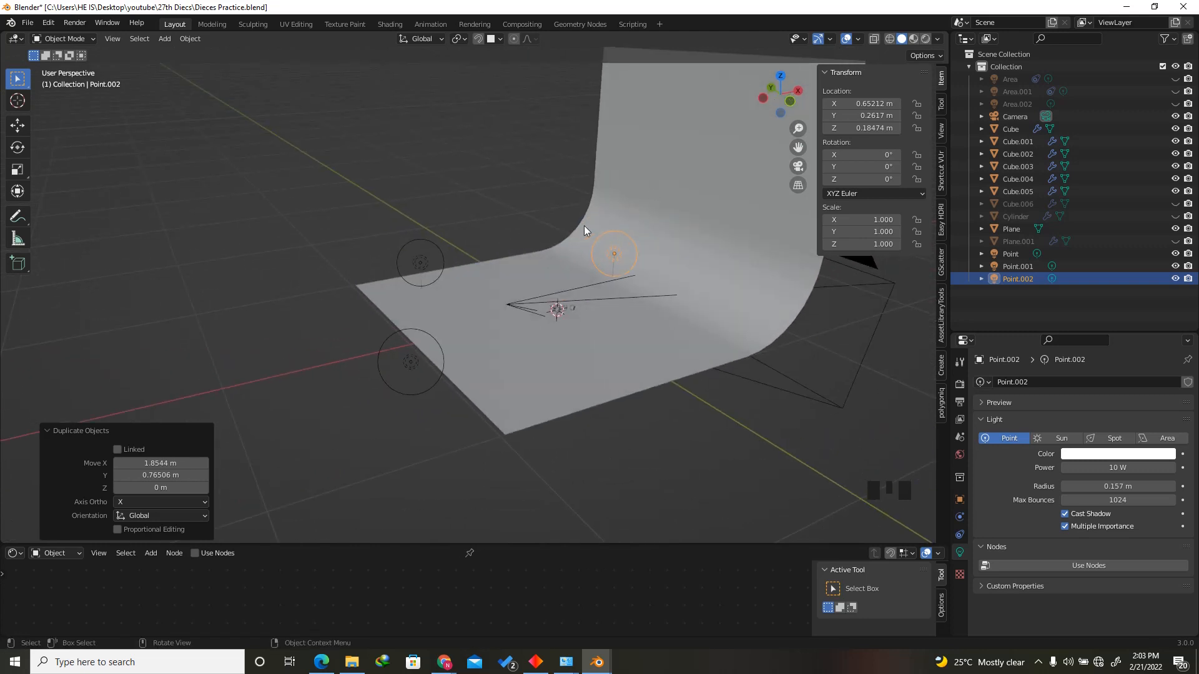
scroll(571, 303, up, 2)
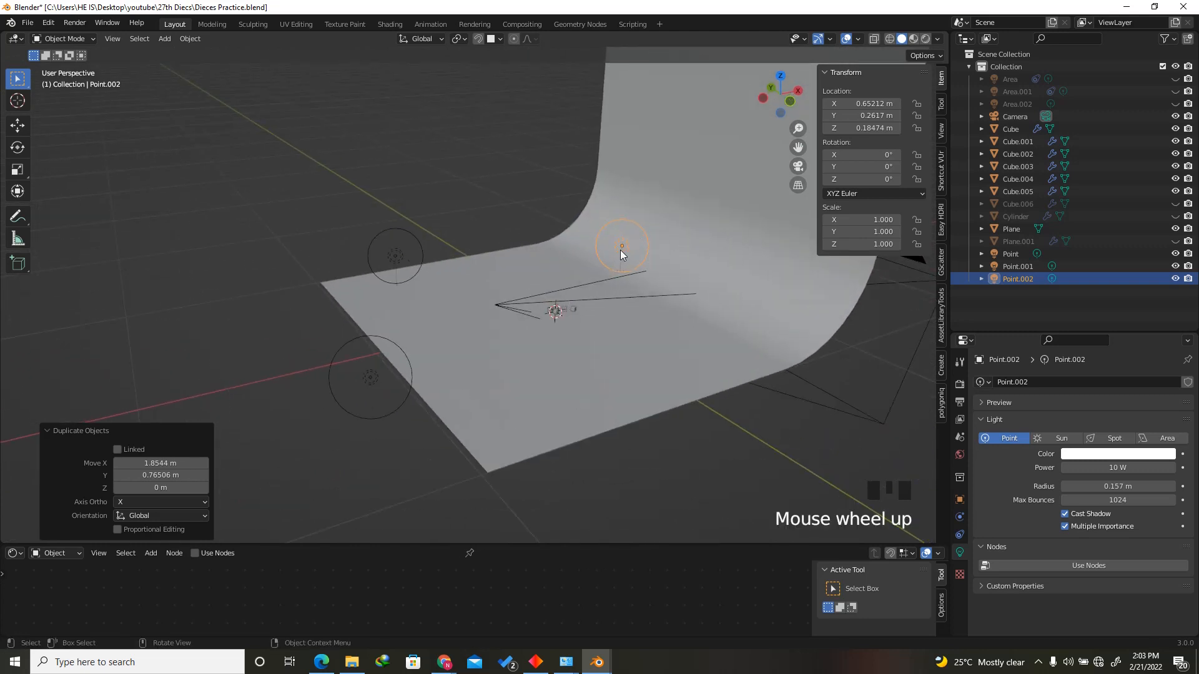
click(959, 535)
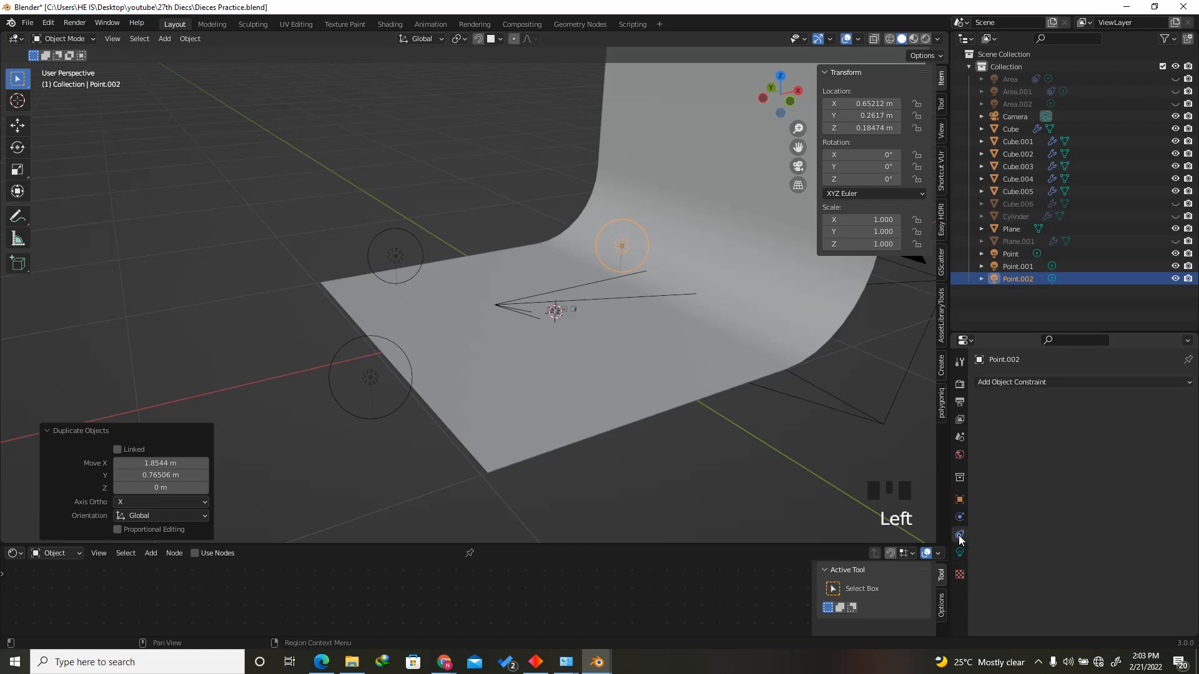
click(1051, 383)
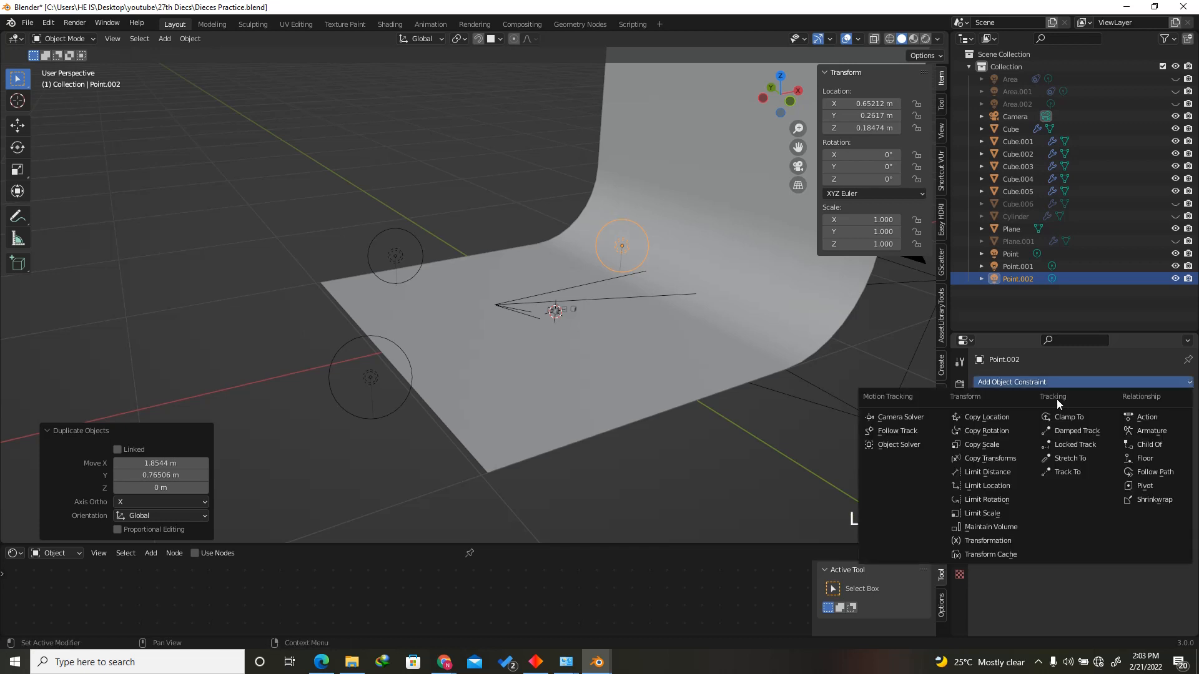
click(1067, 472)
scroll(546, 310, up, 4)
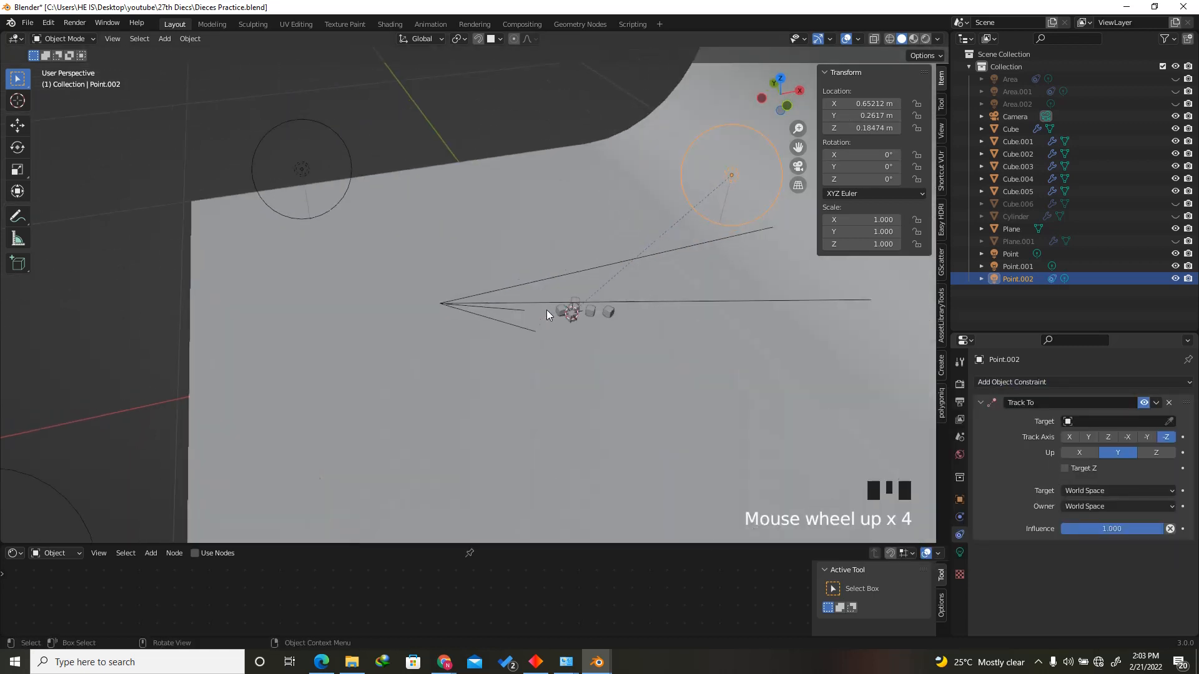
scroll(547, 312, up, 5)
scroll(574, 301, up, 4)
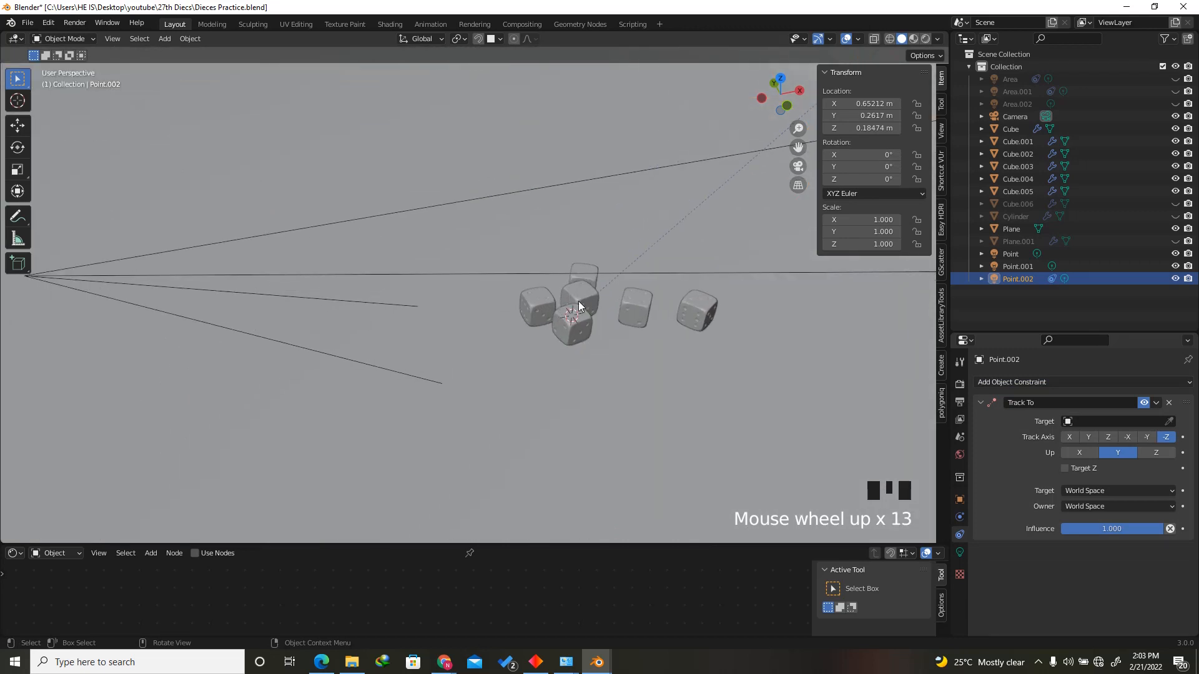
scroll(612, 348, down, 10)
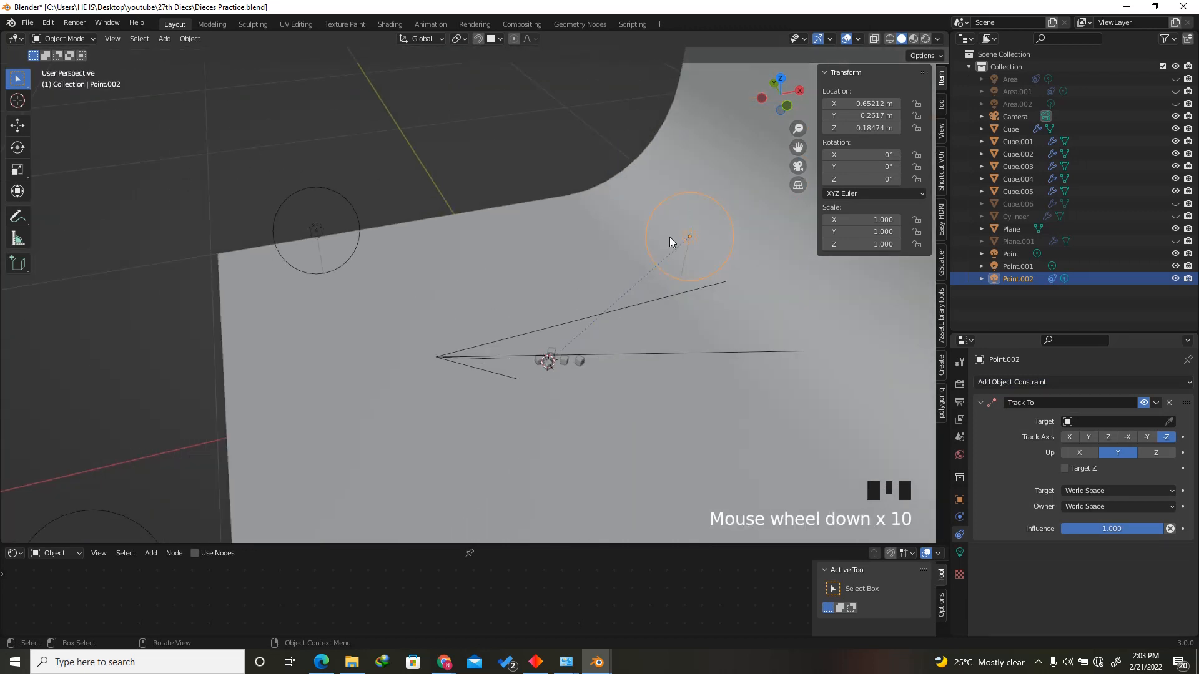
scroll(530, 353, up, 7)
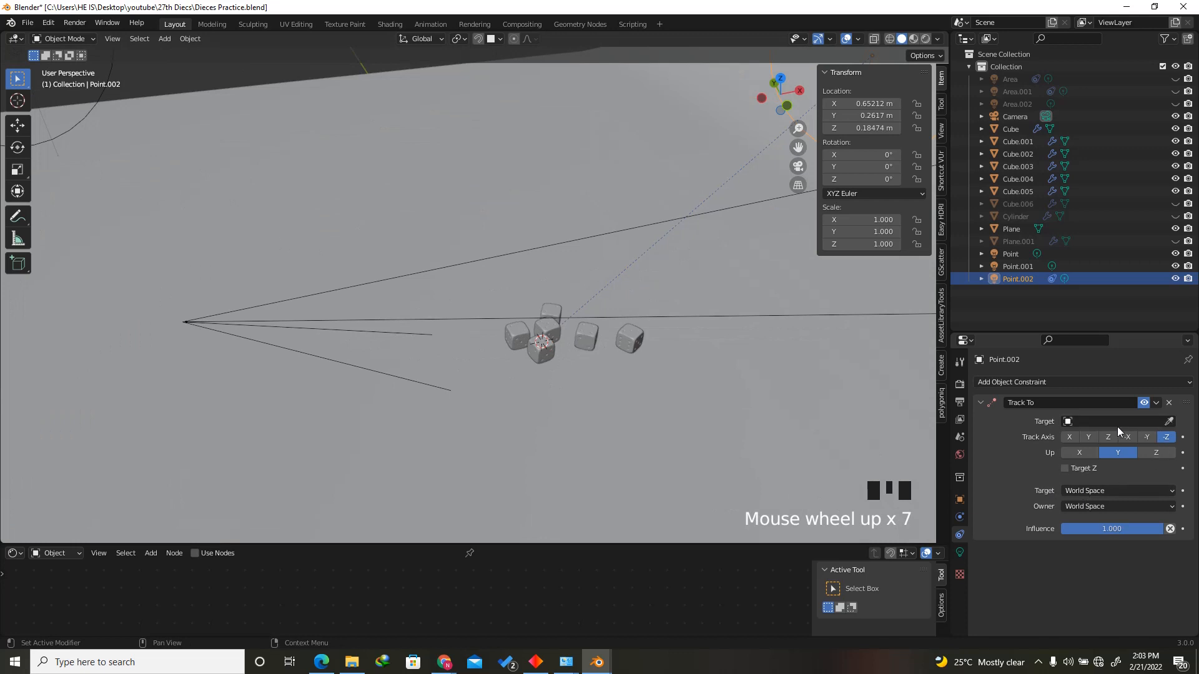
click(1169, 422)
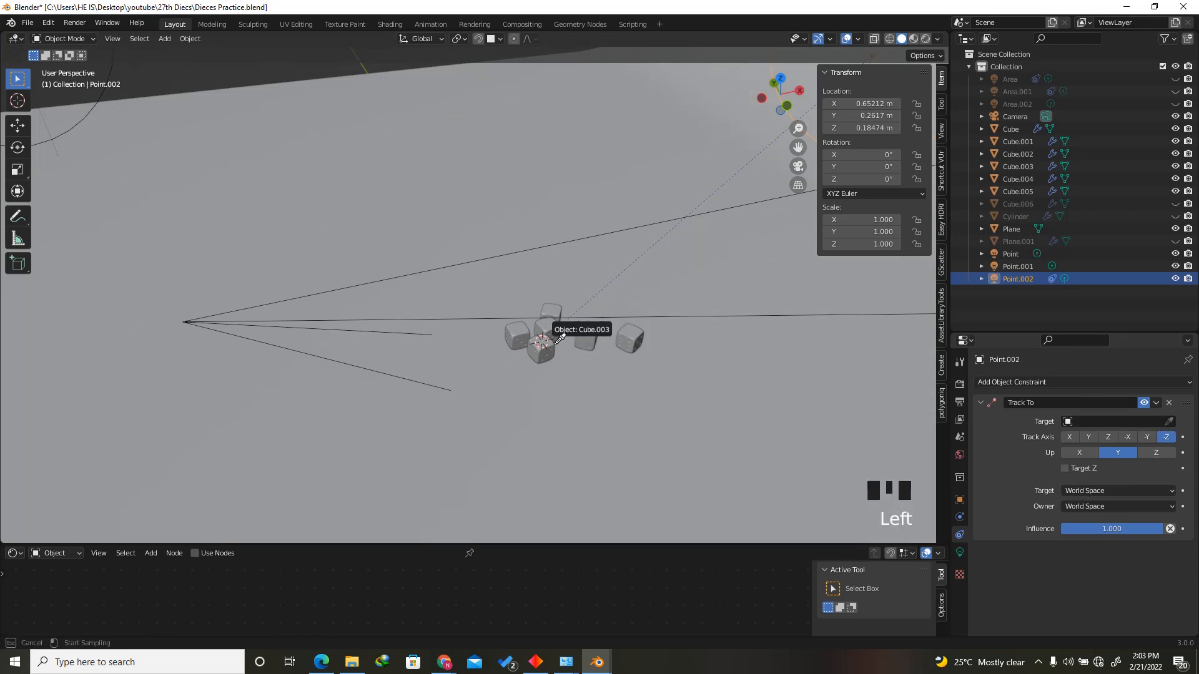
click(555, 324)
scroll(694, 387, down, 9)
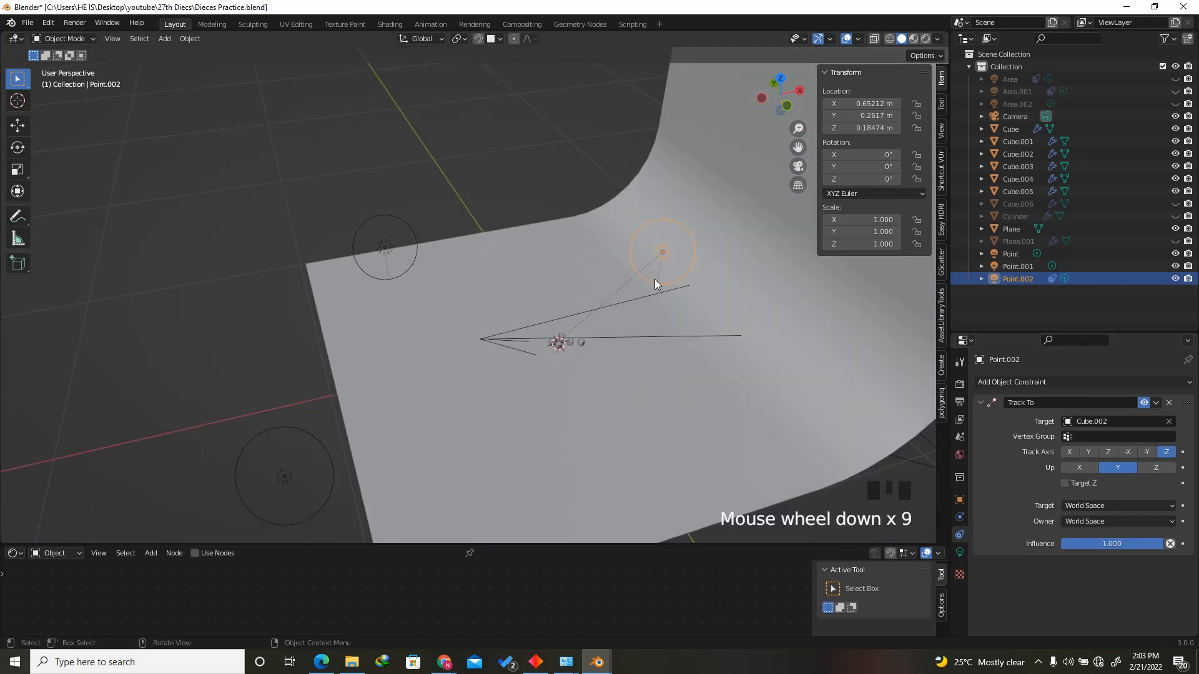
click(658, 250)
click(663, 253)
click(663, 253)
key(g)
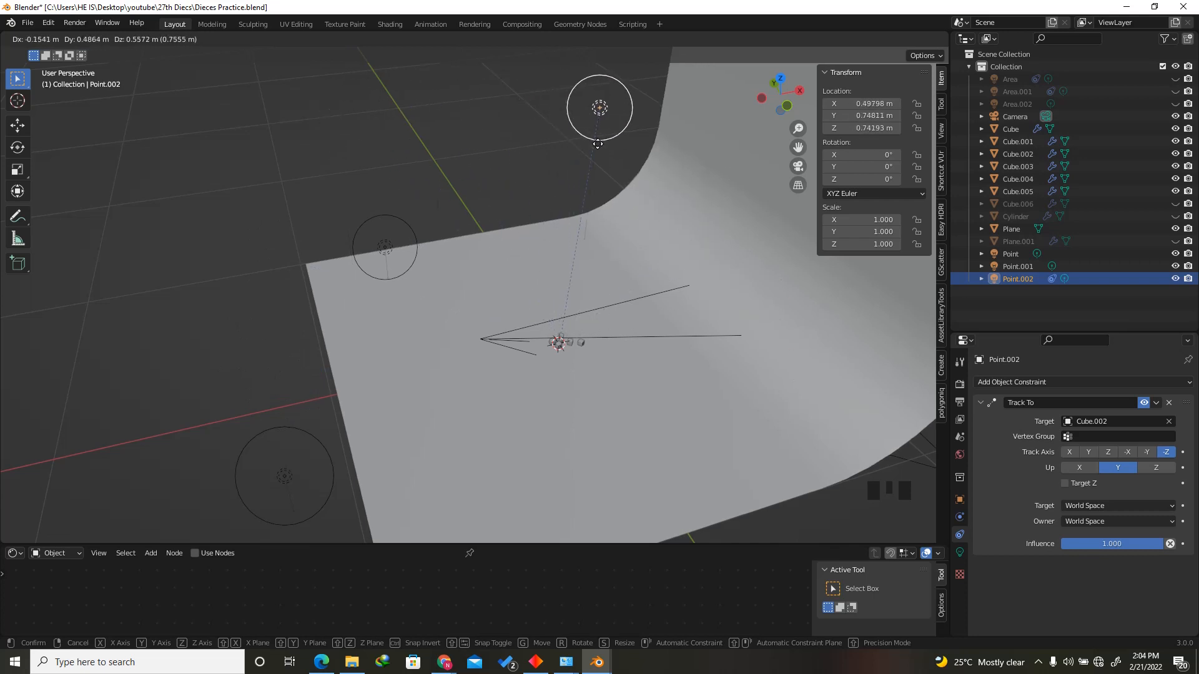
right_click(601, 144)
Try the tracked light as an Area light by test-moving it, cancel the move and restore the Point type.
click(960, 552)
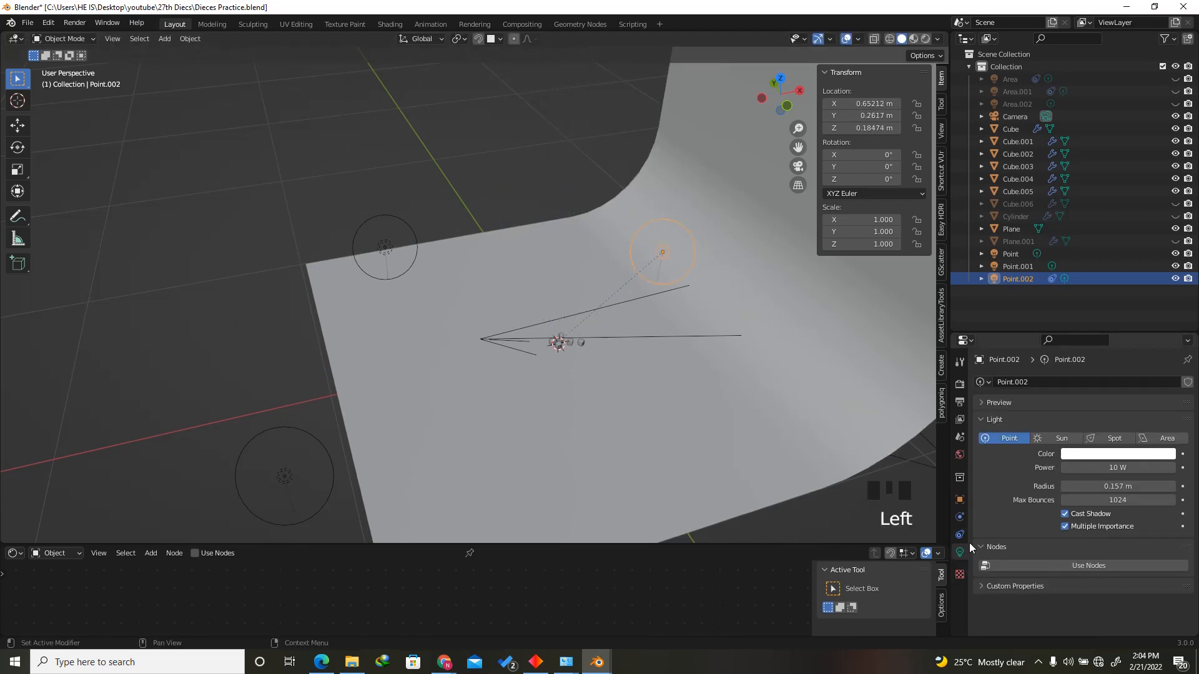
click(1158, 437)
drag(785, 116, 758, 193)
key(g)
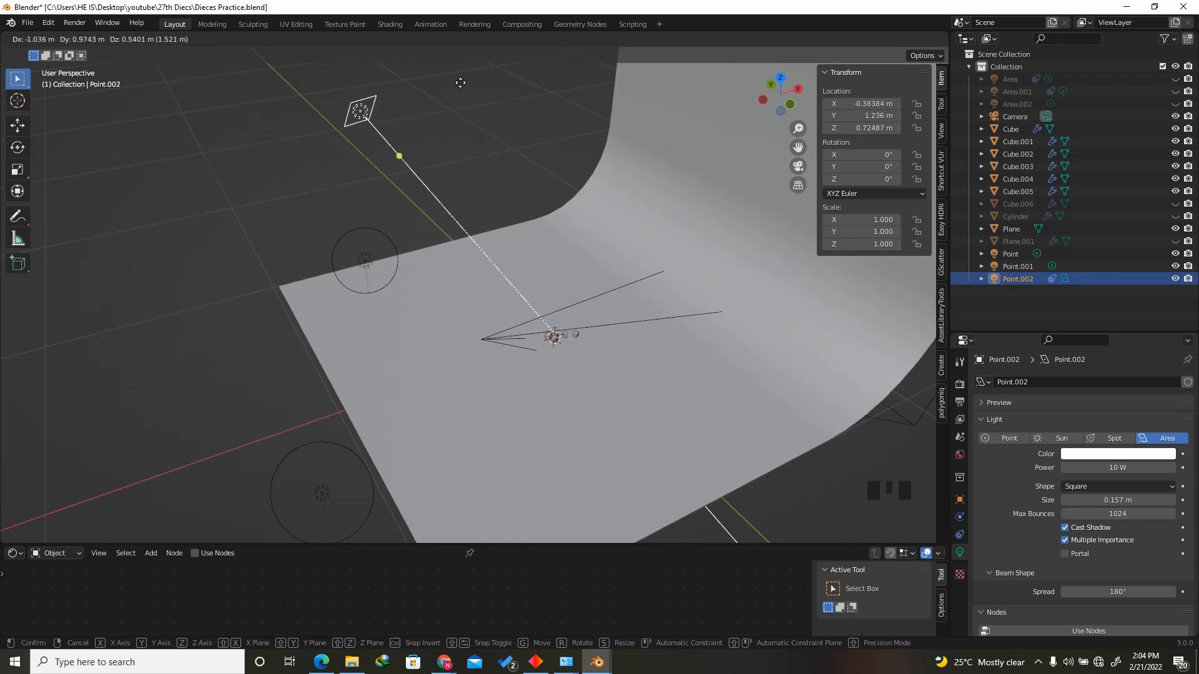
key(Escape)
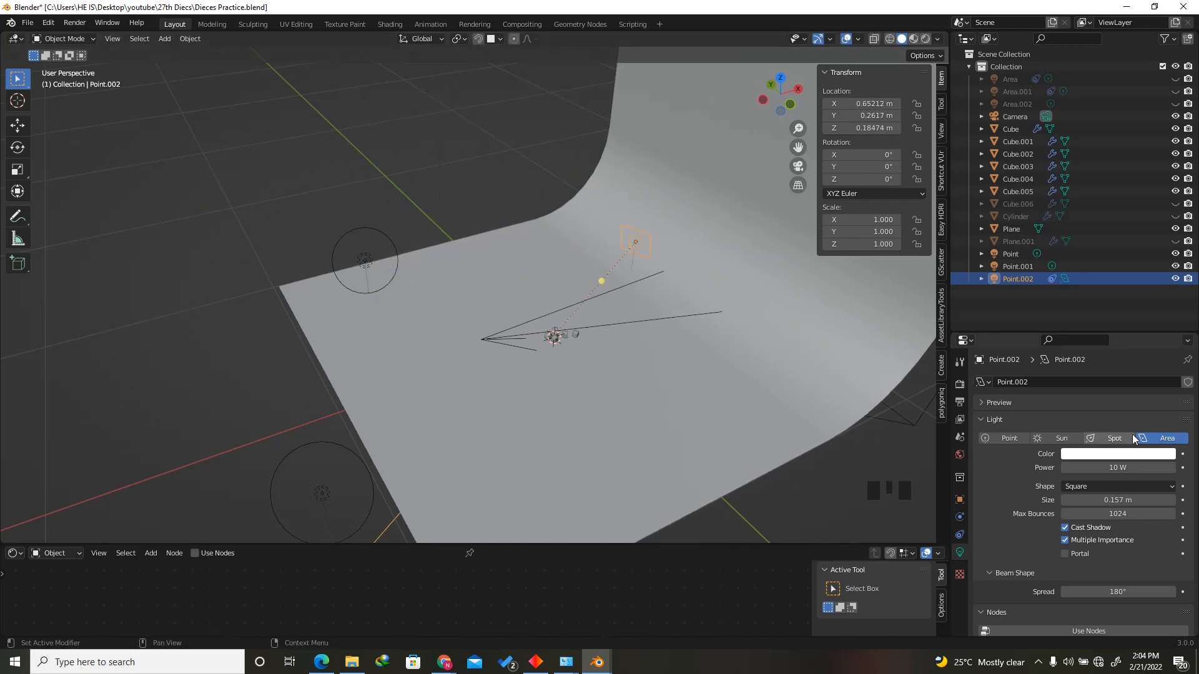
click(1010, 438)
Add a Track To constraint to the original point light with the die Cube.003 as its target.
click(369, 261)
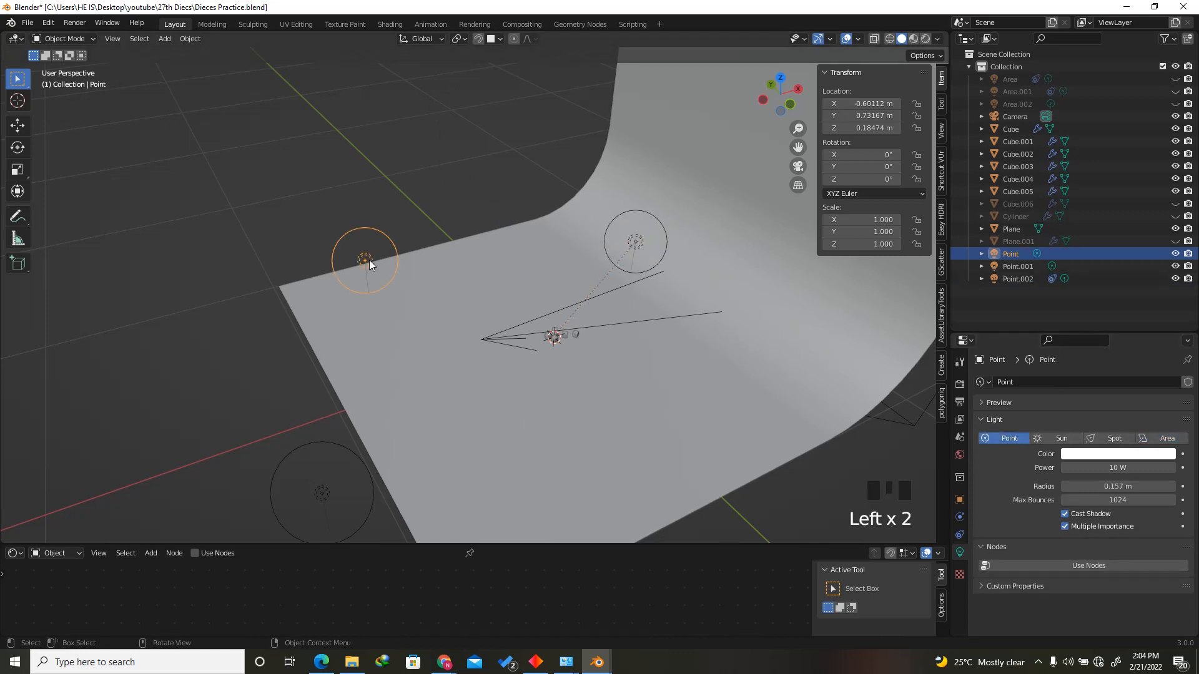
click(959, 535)
click(1043, 382)
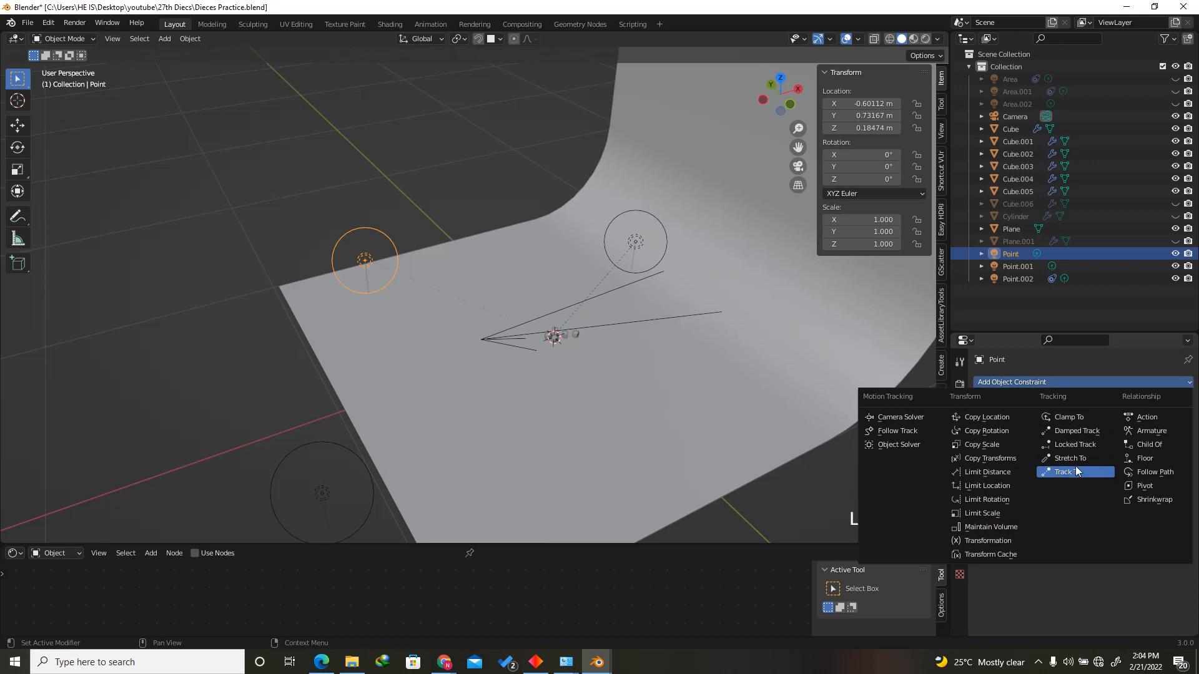
click(1071, 474)
click(1168, 421)
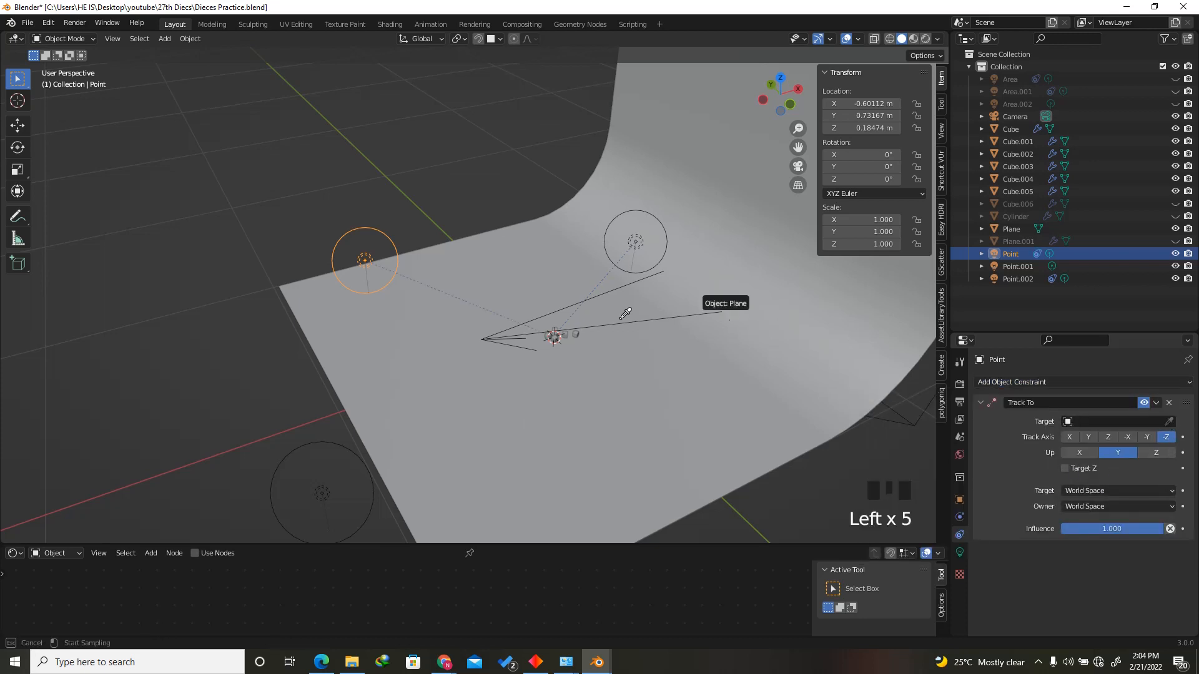
click(560, 336)
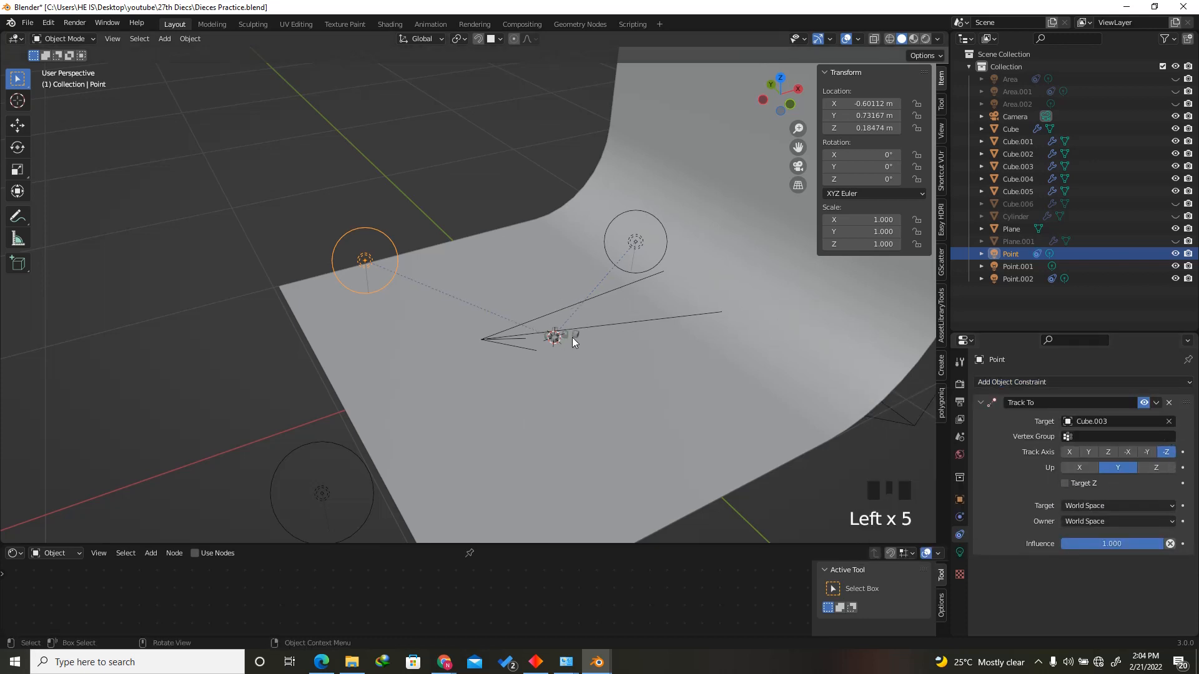
Give the light Point.001 a Track To constraint targeting Cube.003 and show the camera view in Rendered shading.
click(323, 493)
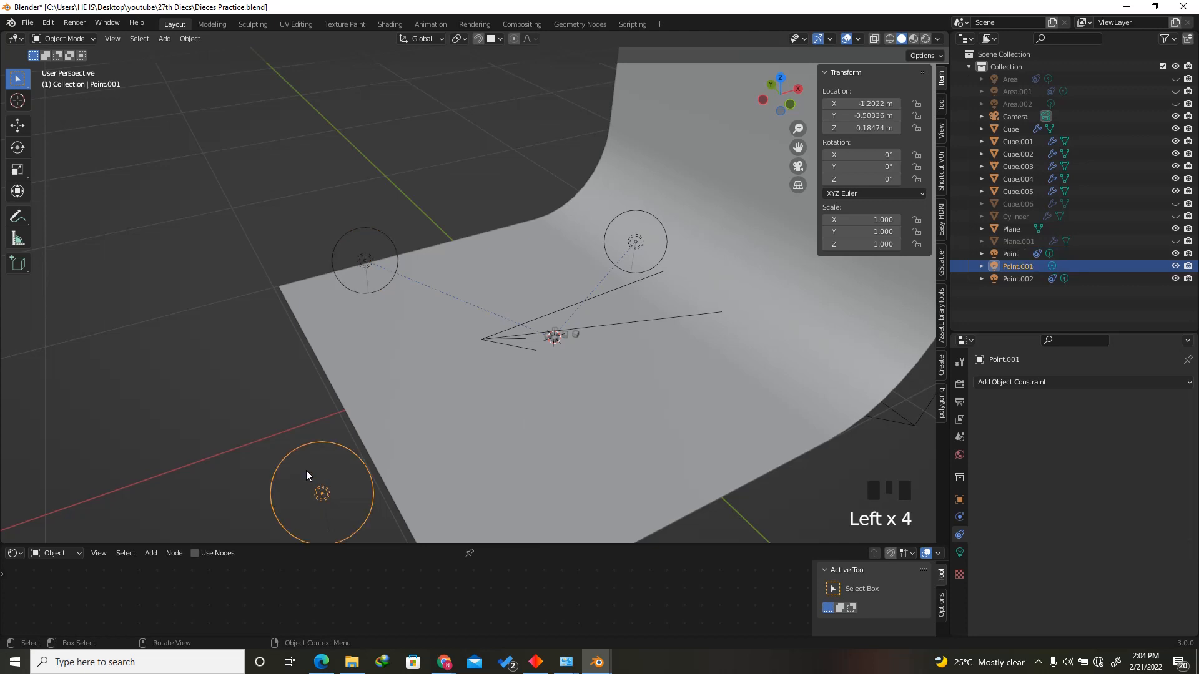
key(KP_0)
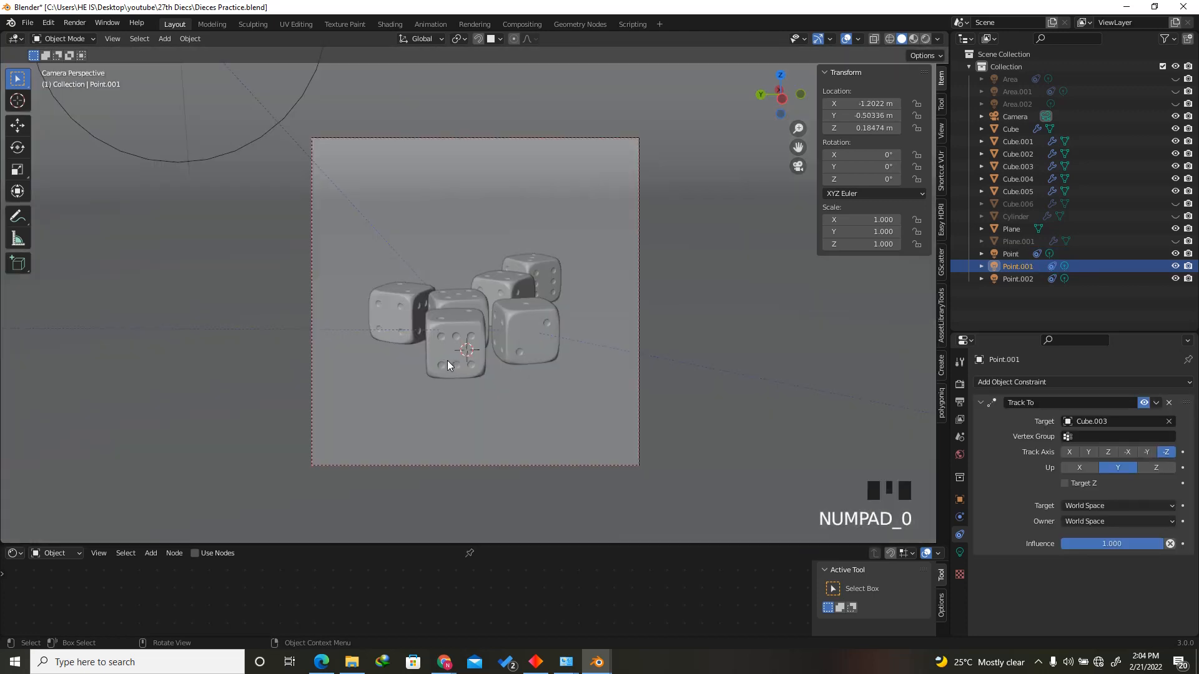
click(927, 38)
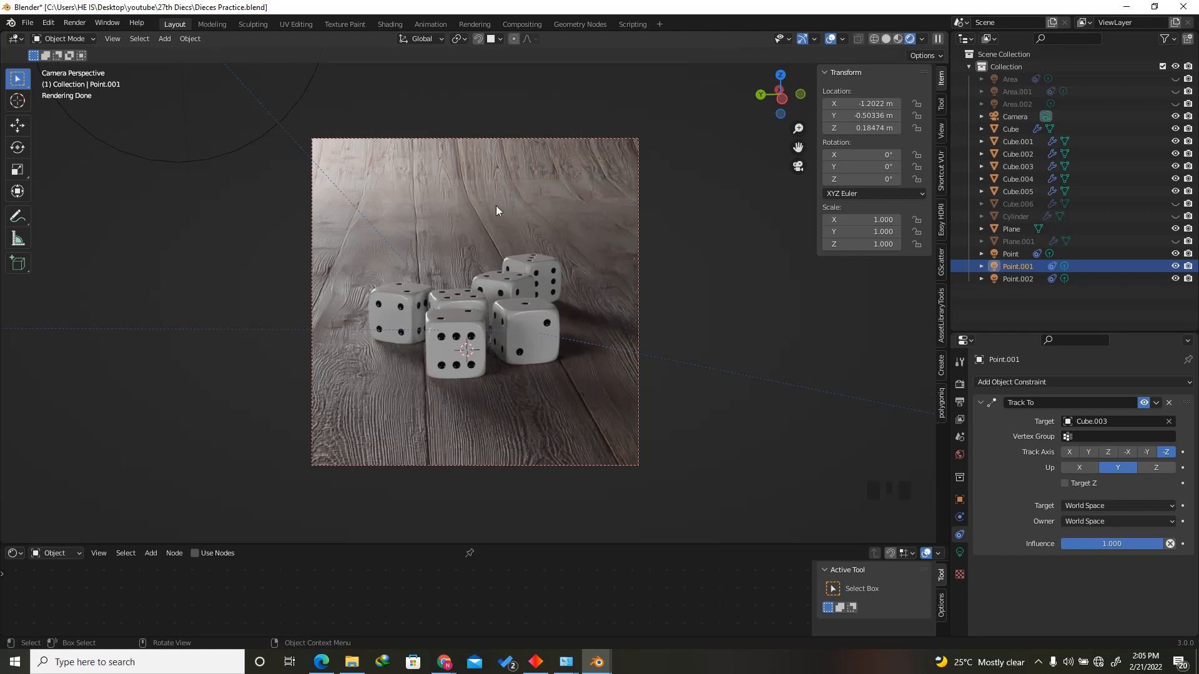
scroll(459, 328, down, 3)
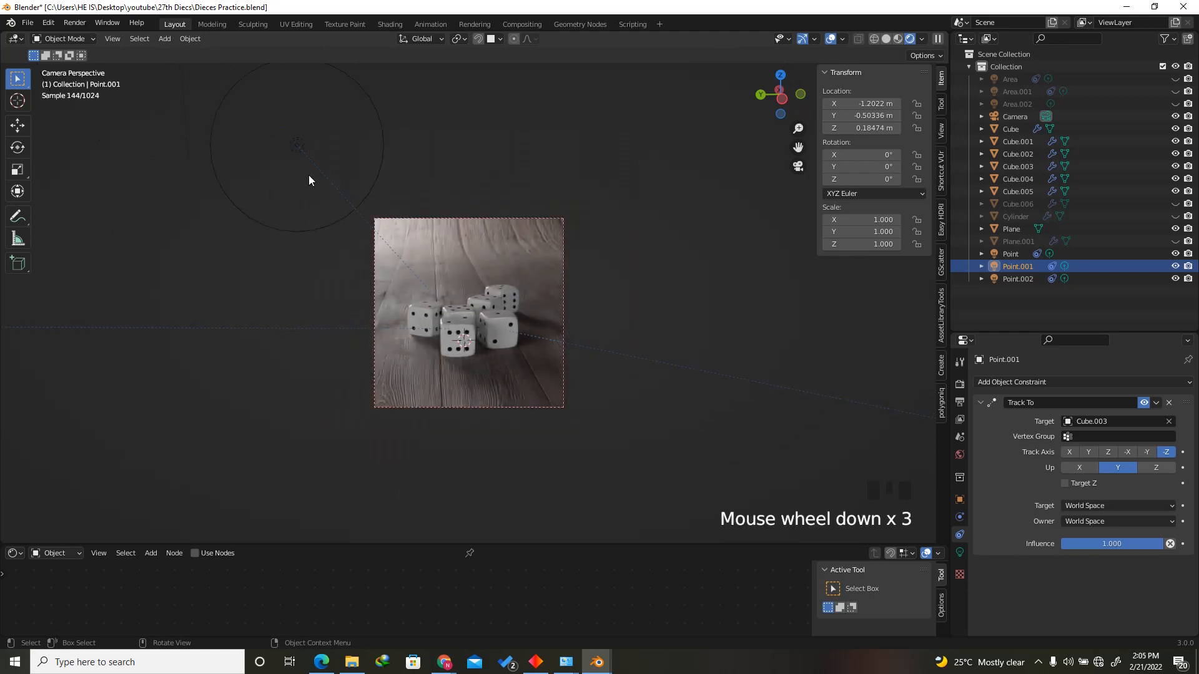
click(429, 239)
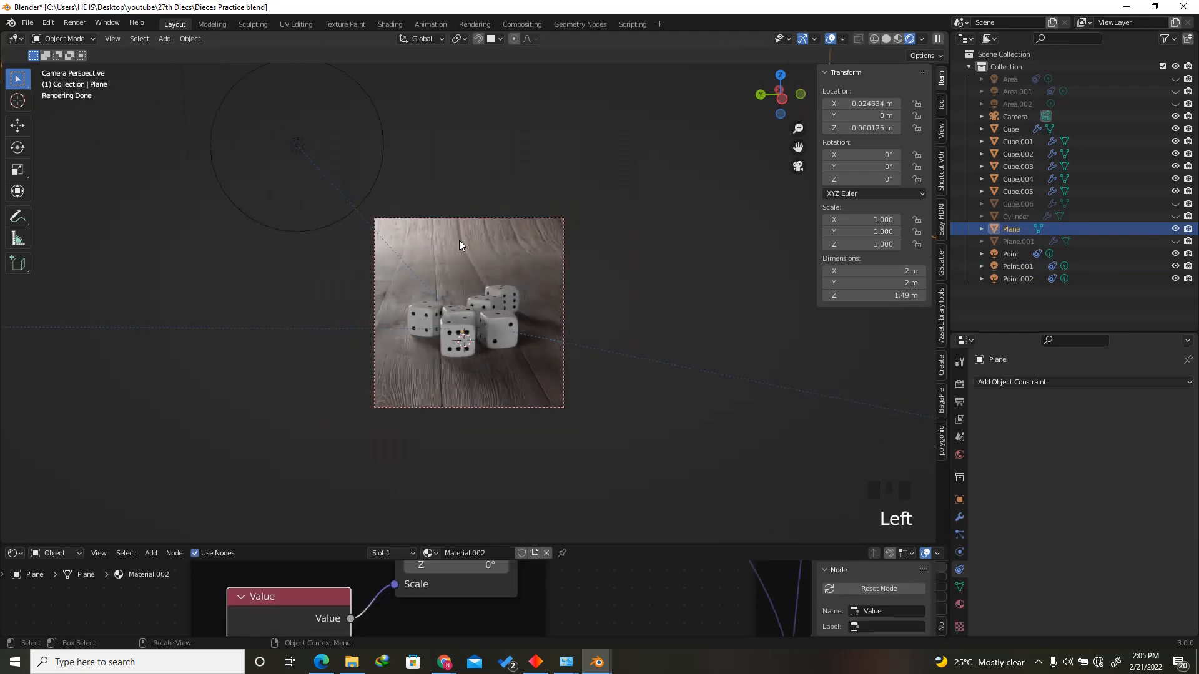
key(g)
key(y)
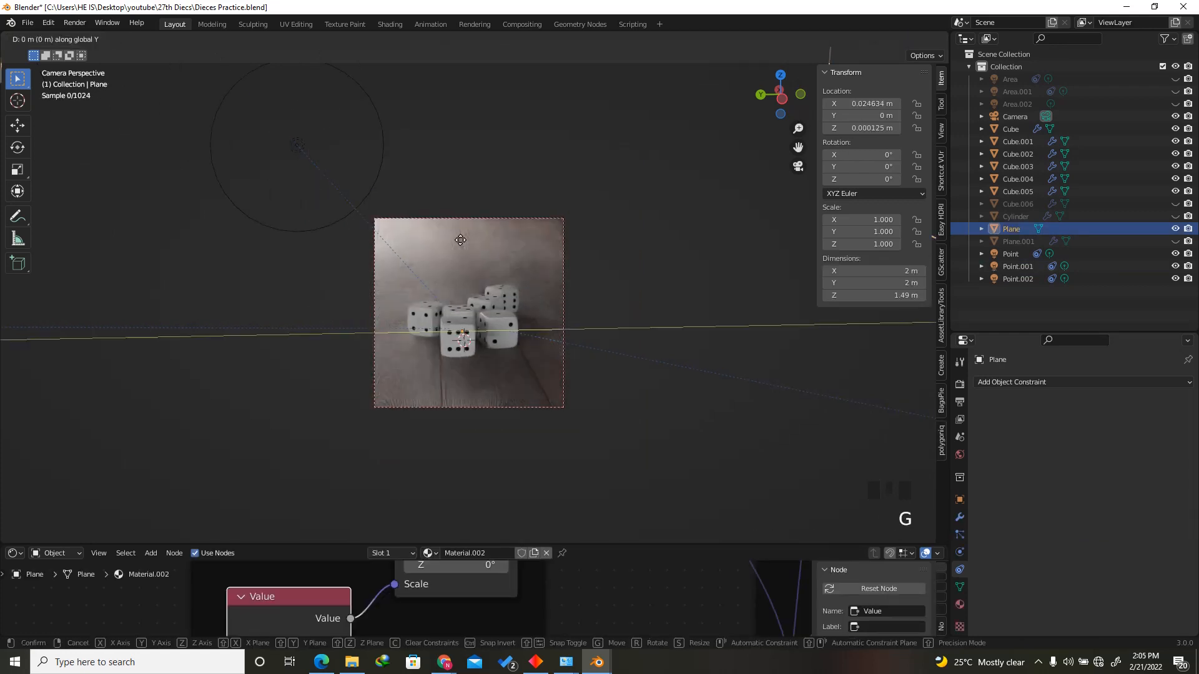
right_click(464, 257)
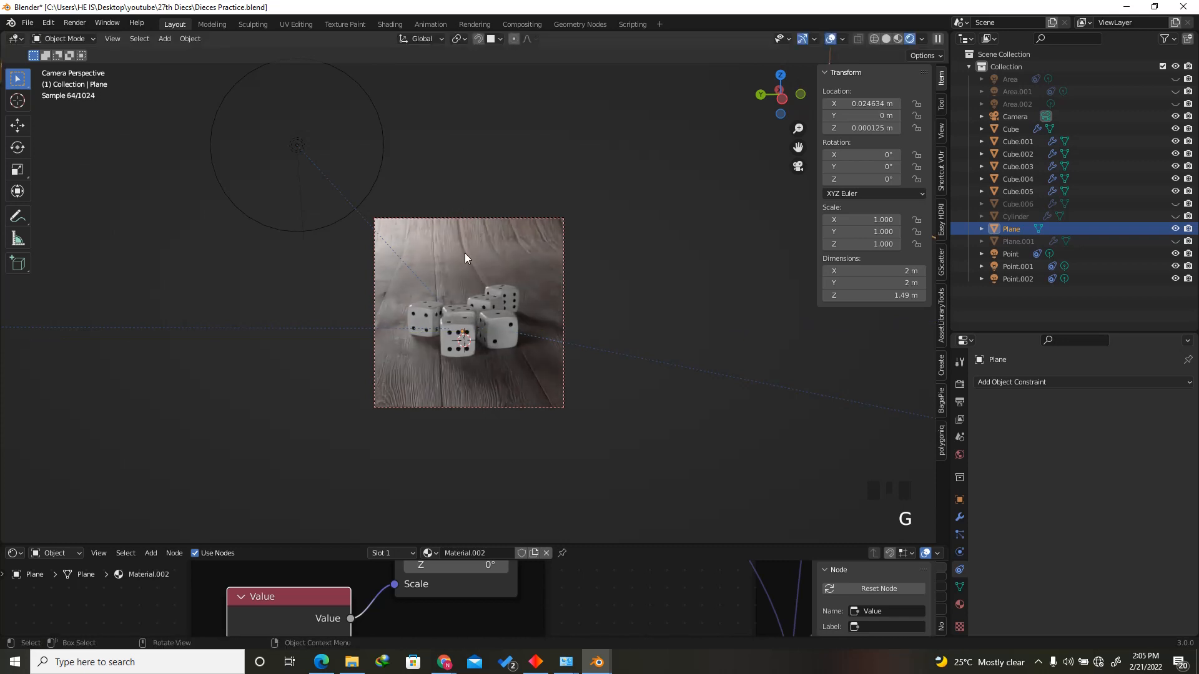
Move the wooden-plank backdrop plane about 0.74 m along the global X axis, away from the camera.
click(465, 253)
key(g)
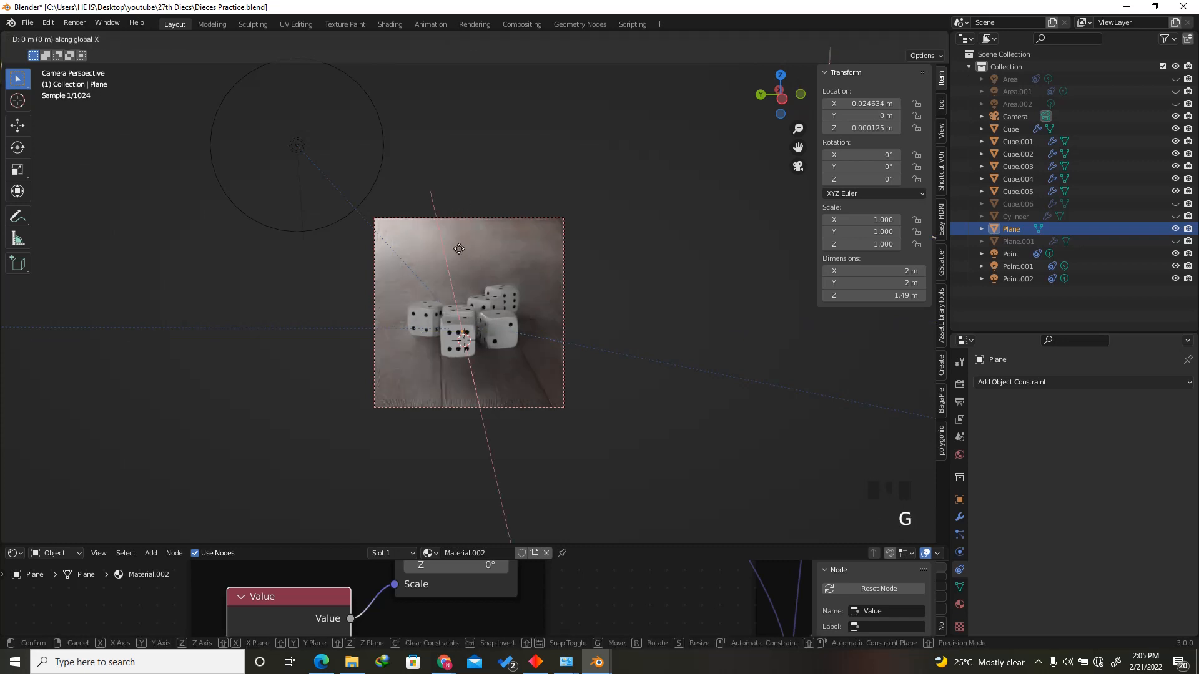
key(x)
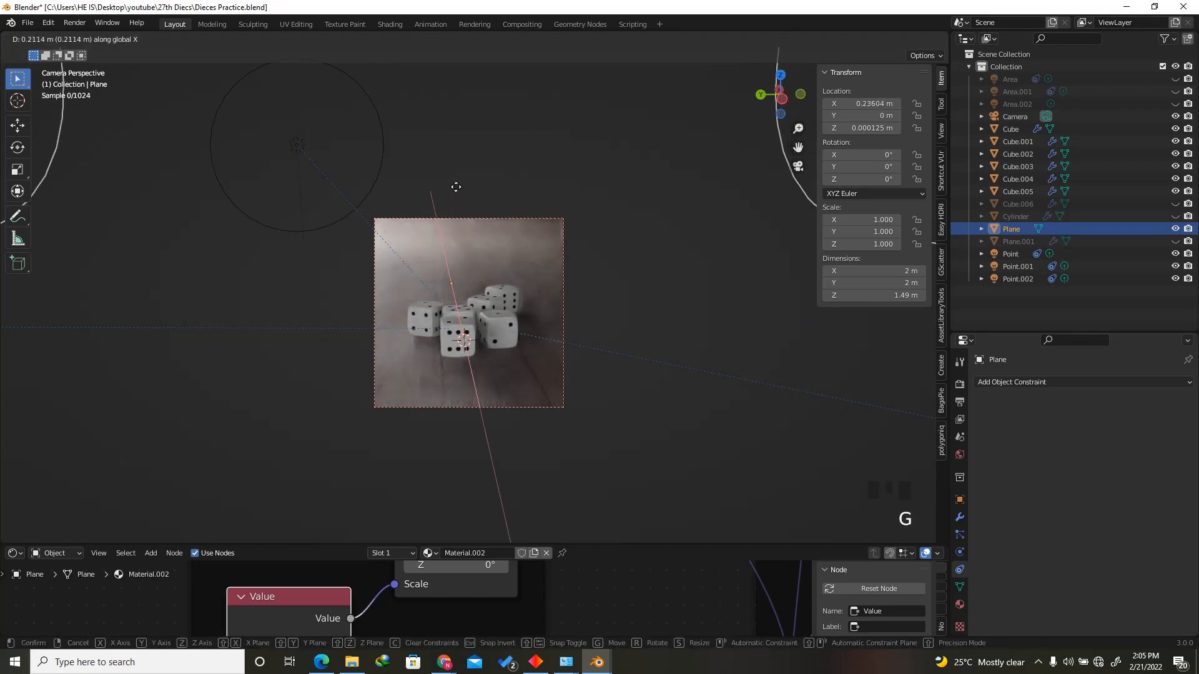
click(440, 109)
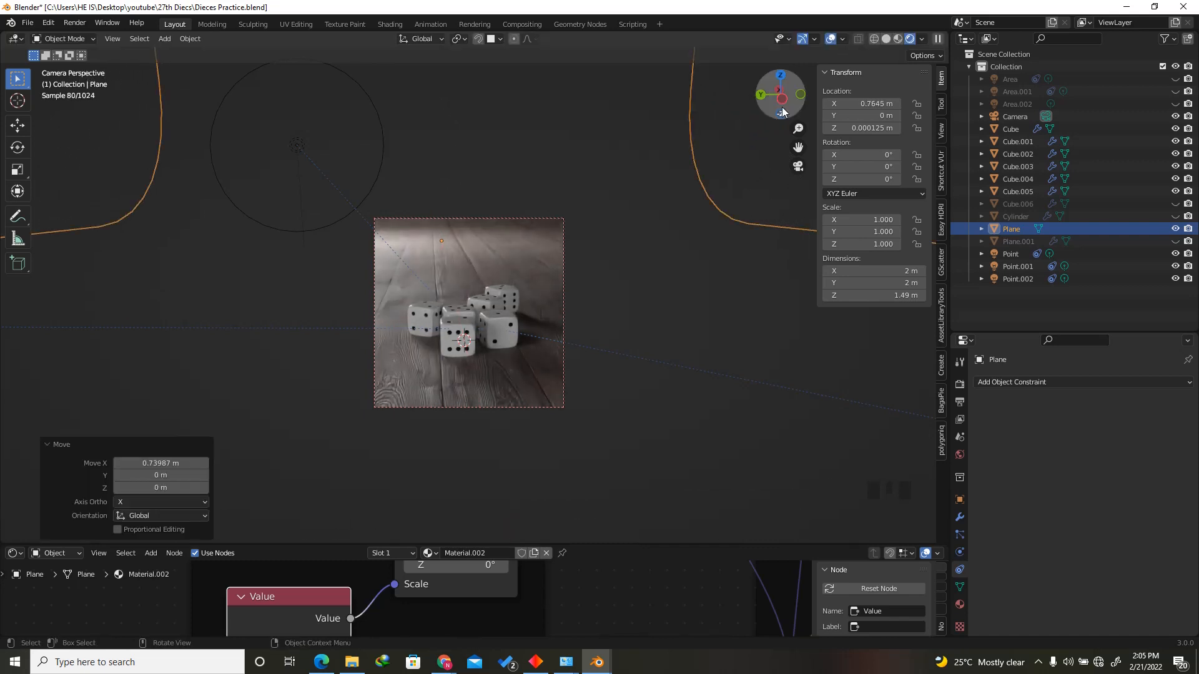
From the top view, move the light Point.002 about 0.74 m along X and 0.03 m along Y, and return to the camera view.
click(781, 77)
scroll(649, 261, down, 4)
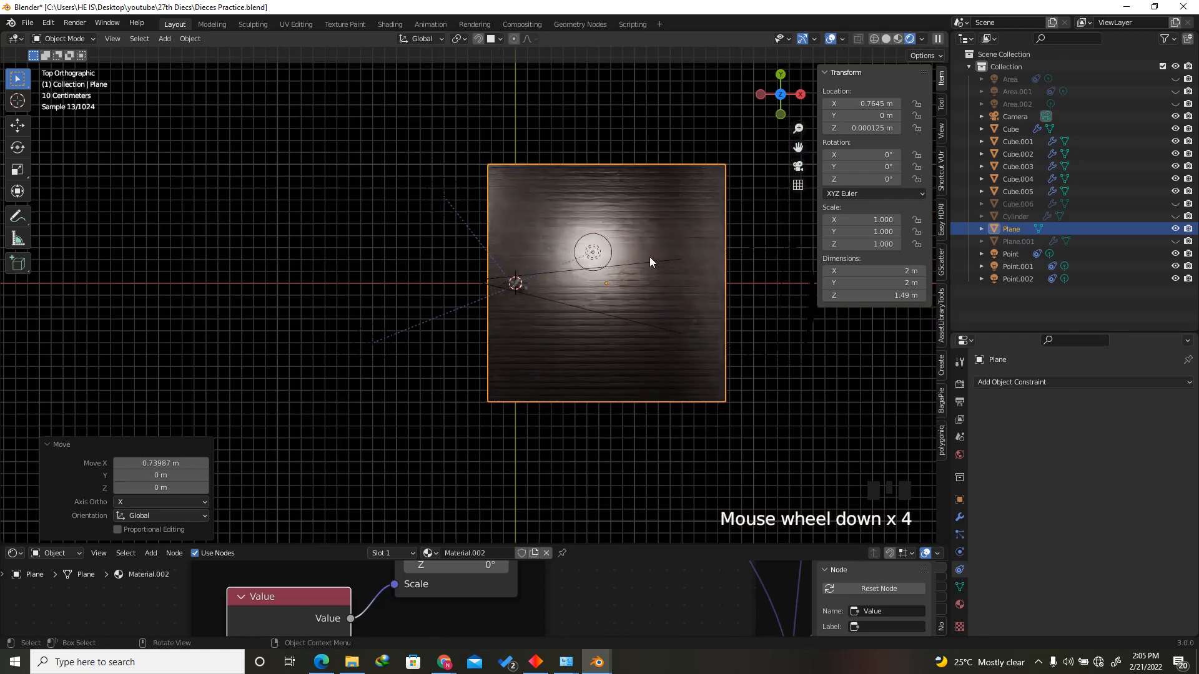
click(599, 253)
scroll(600, 252, up, 2)
key(g)
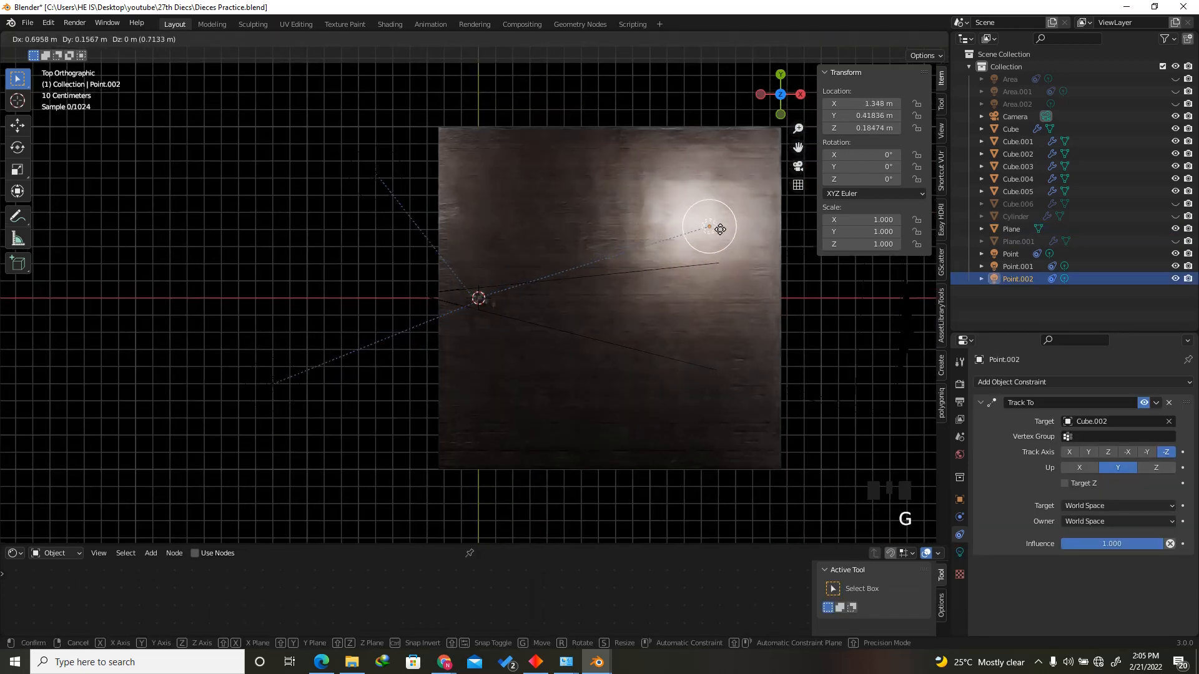
click(727, 249)
key(KP_0)
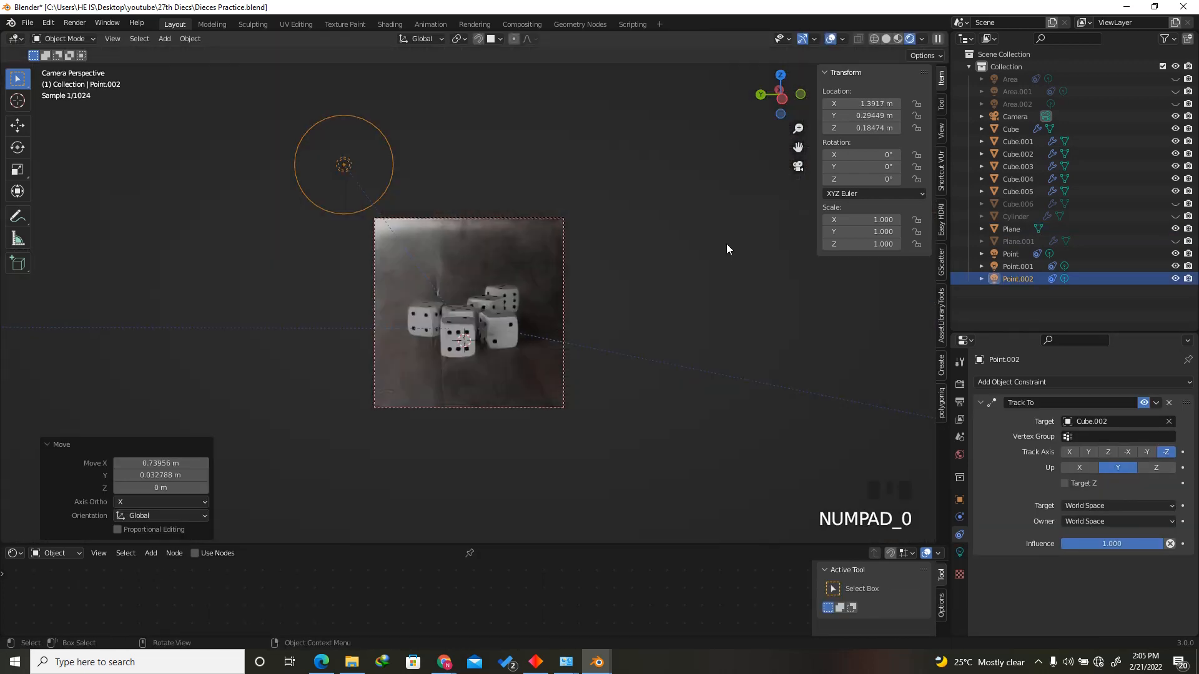
Lower the light Point.002 by about 0.09 m and shift it about -0.16 m along Y and -0.03 m along X.
scroll(491, 248, up, 3)
key(g)
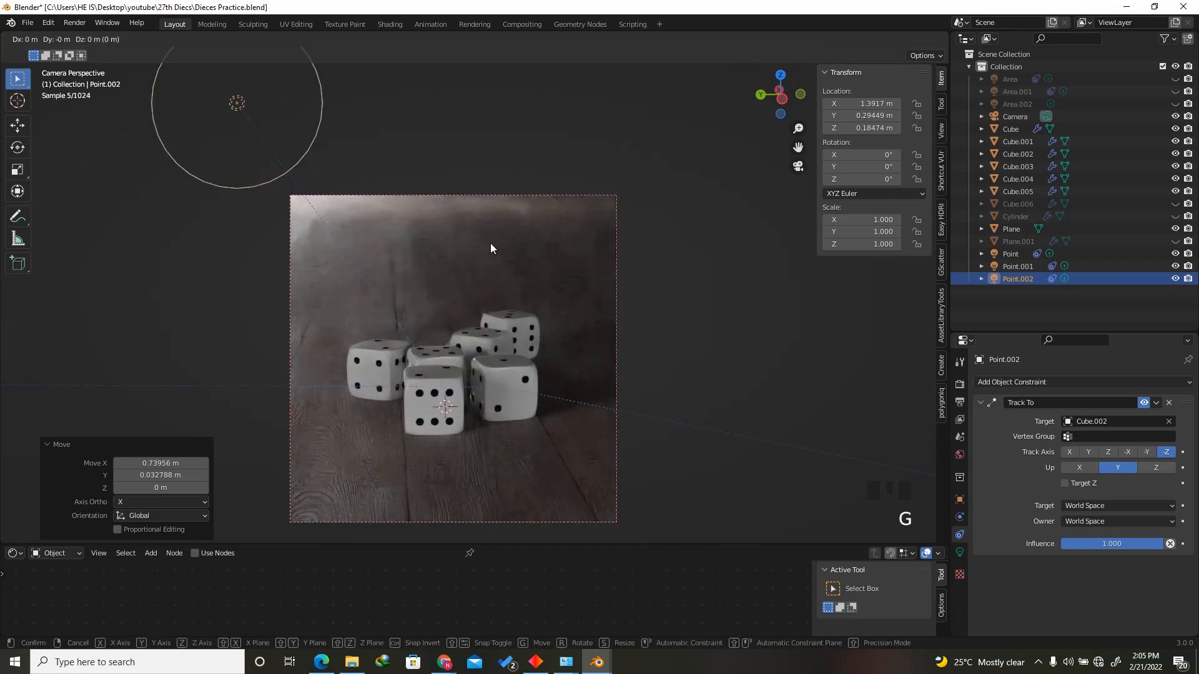
key(z)
click(497, 298)
key(g)
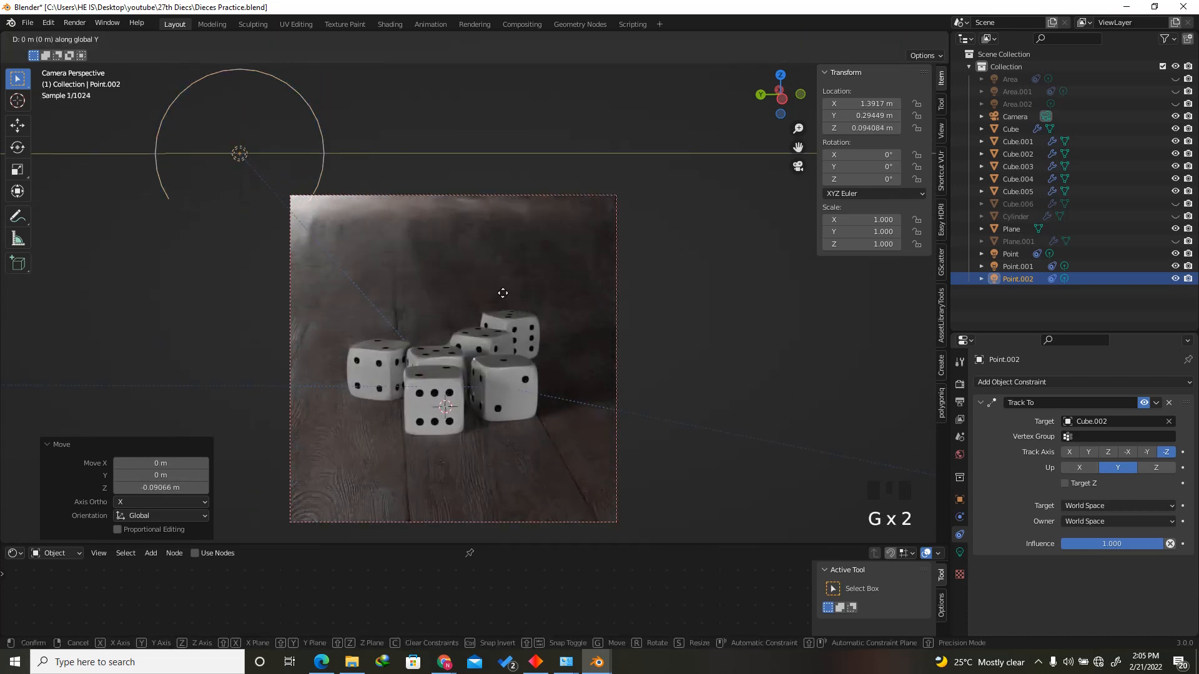
key(y)
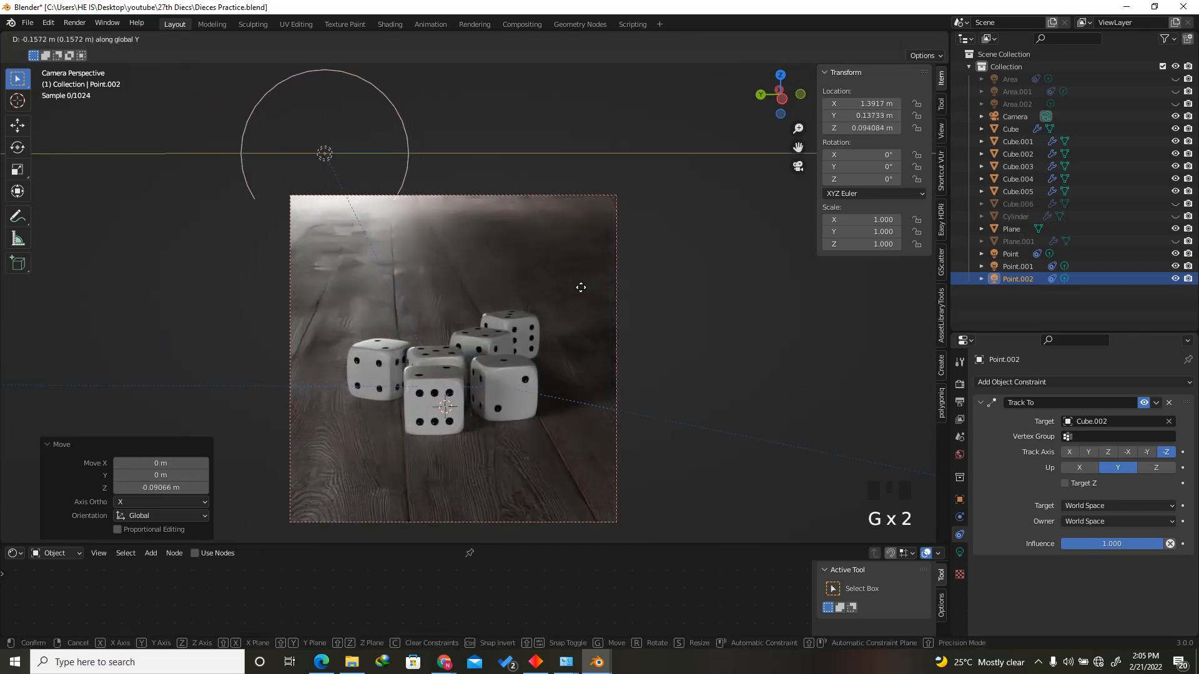
click(582, 289)
key(g)
key(x)
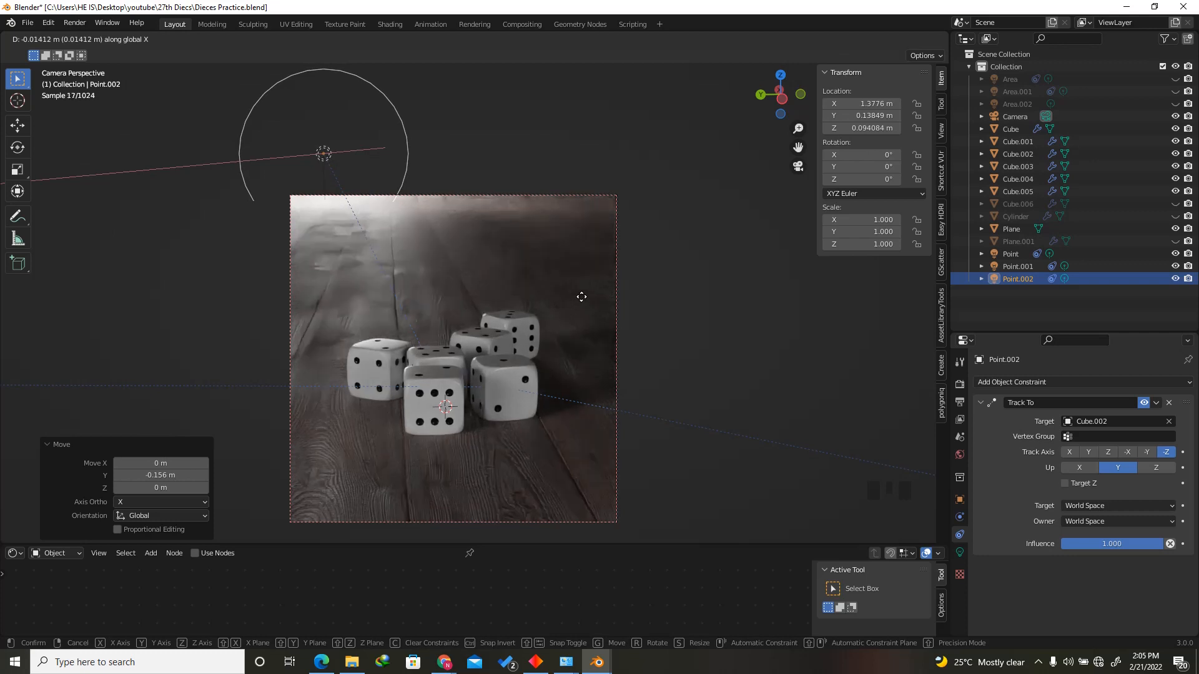
click(581, 297)
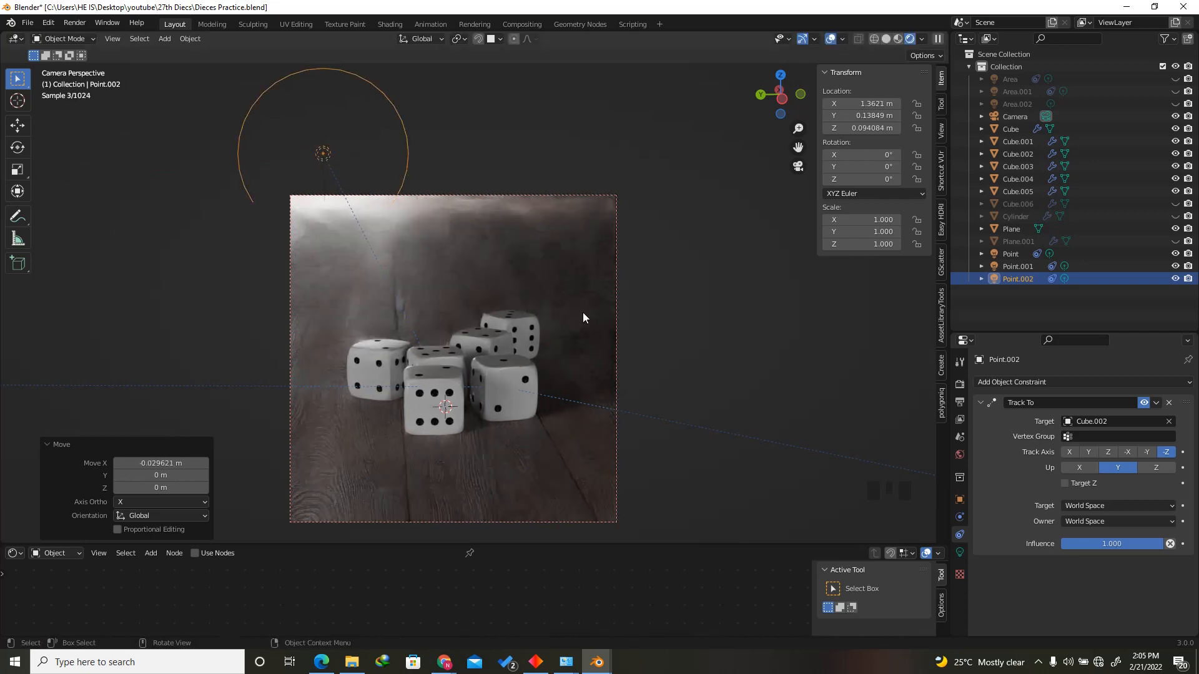
Set the power of the light Point.002 to 3.5 W.
scroll(582, 312, down, 4)
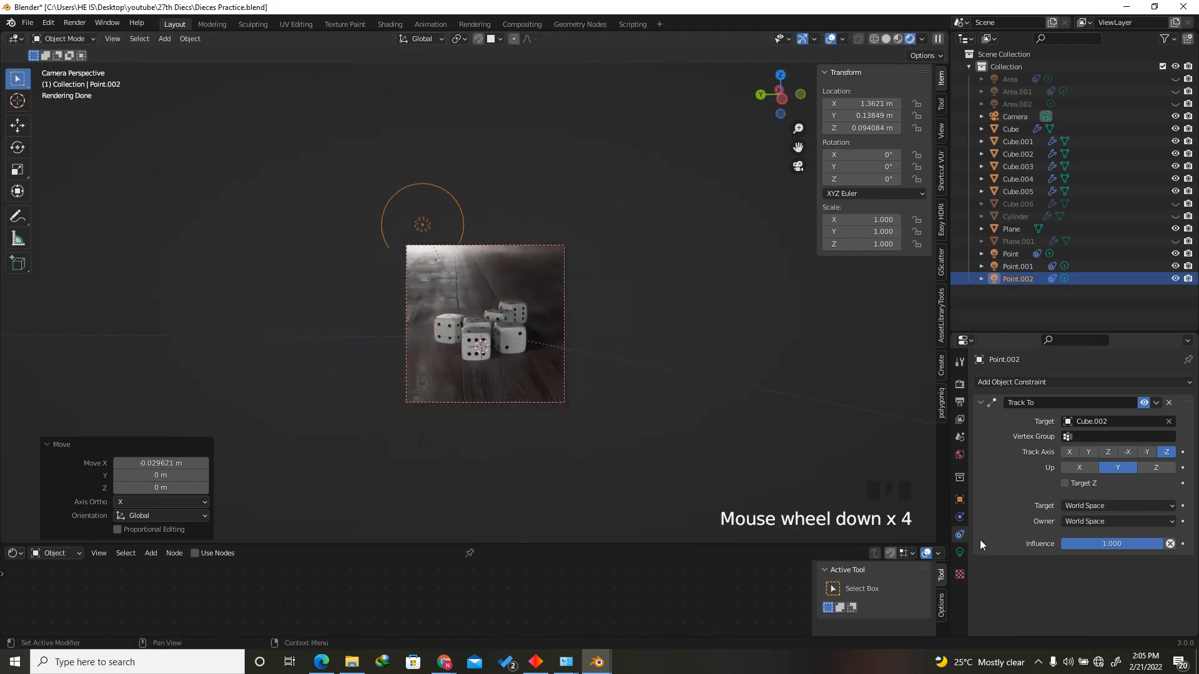
click(960, 553)
click(1124, 466)
text(3)
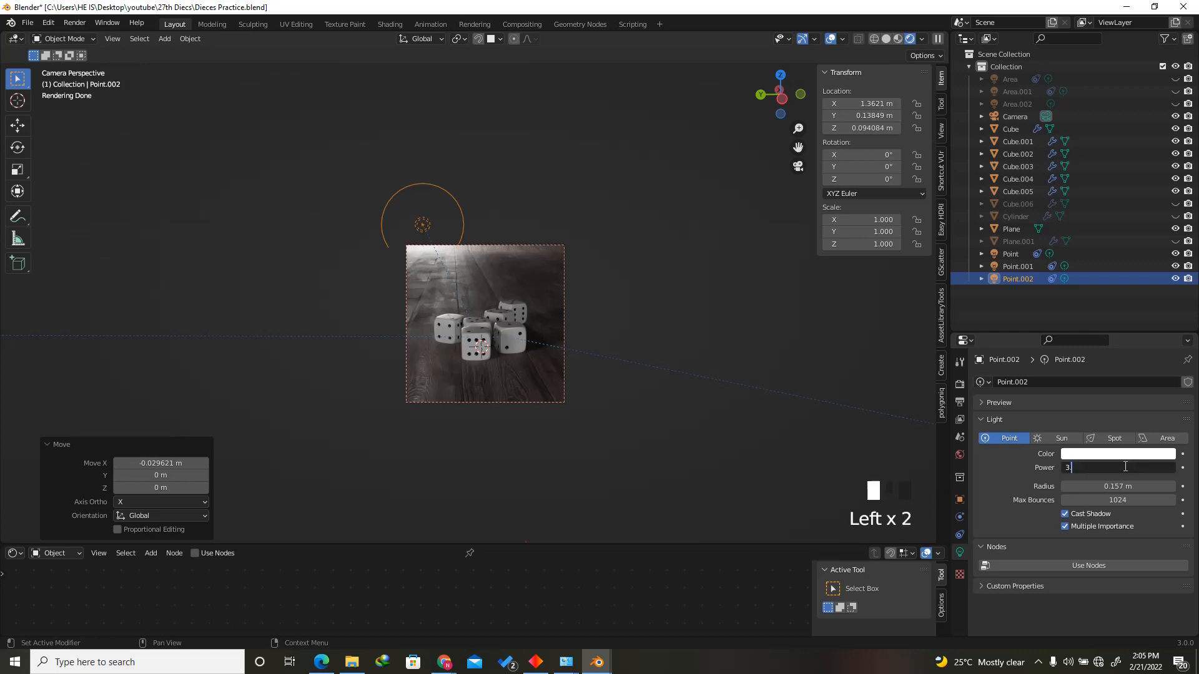
text(.5)
key(Return)
scroll(455, 303, up, 2)
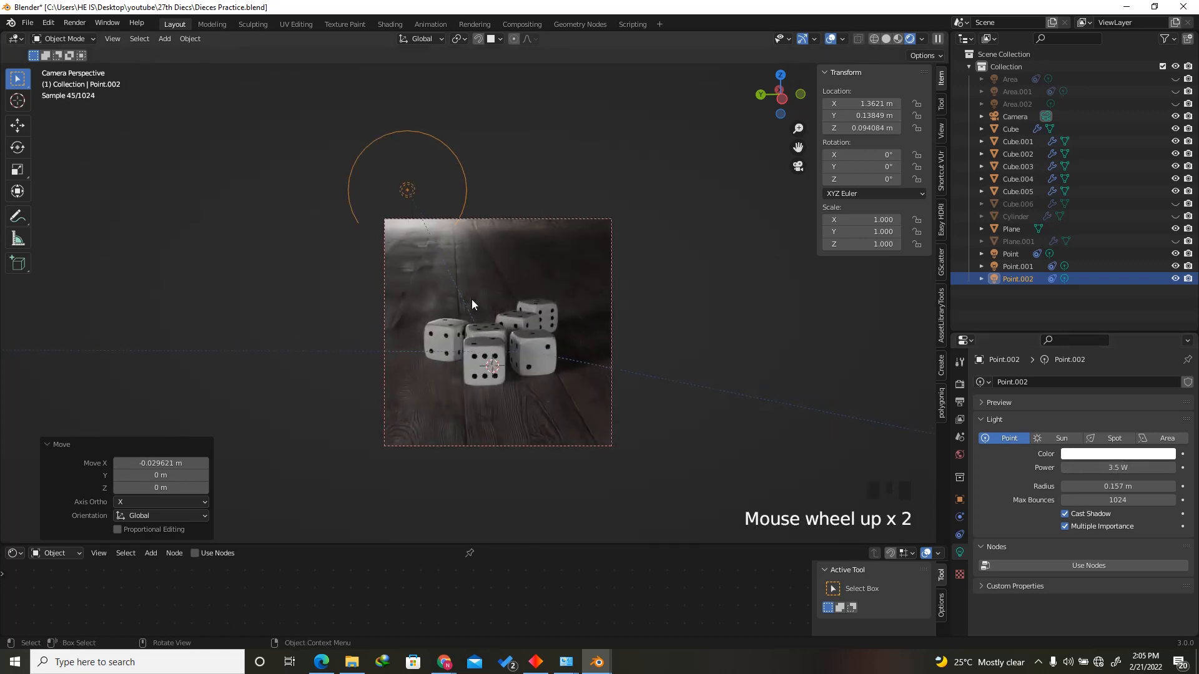
scroll(457, 279, up, 2)
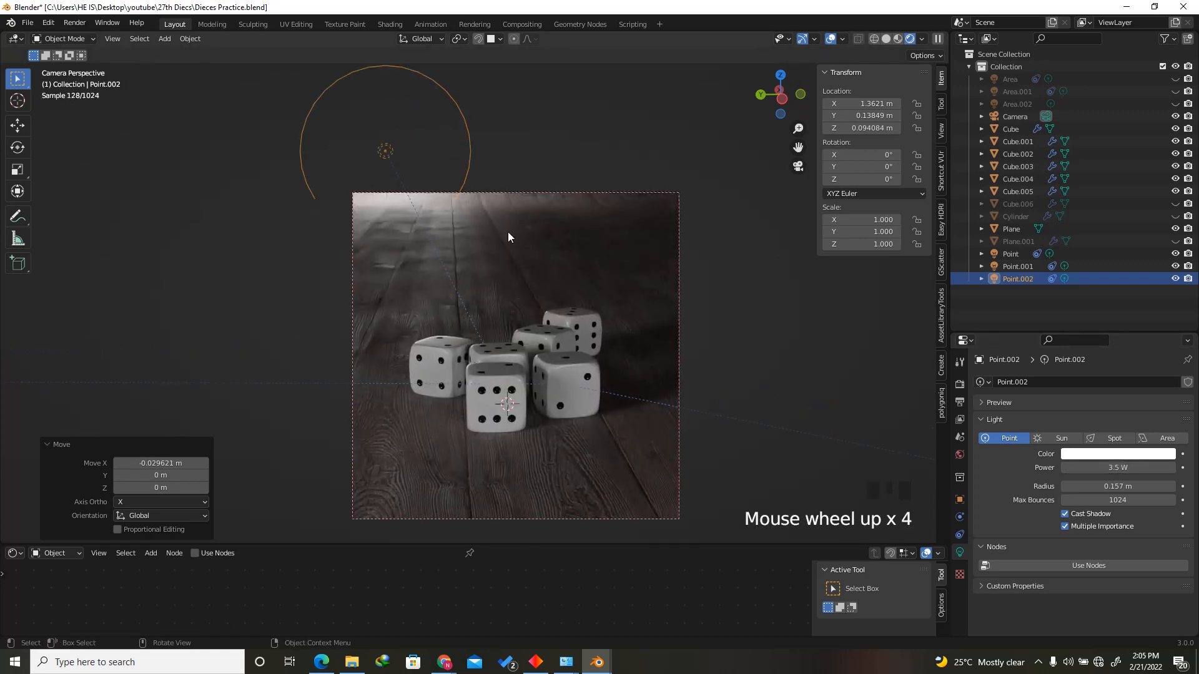
From the top view, move the light Point.002 about -0.36 m along X and 0.07 m along Y, and return to the camera view.
click(781, 73)
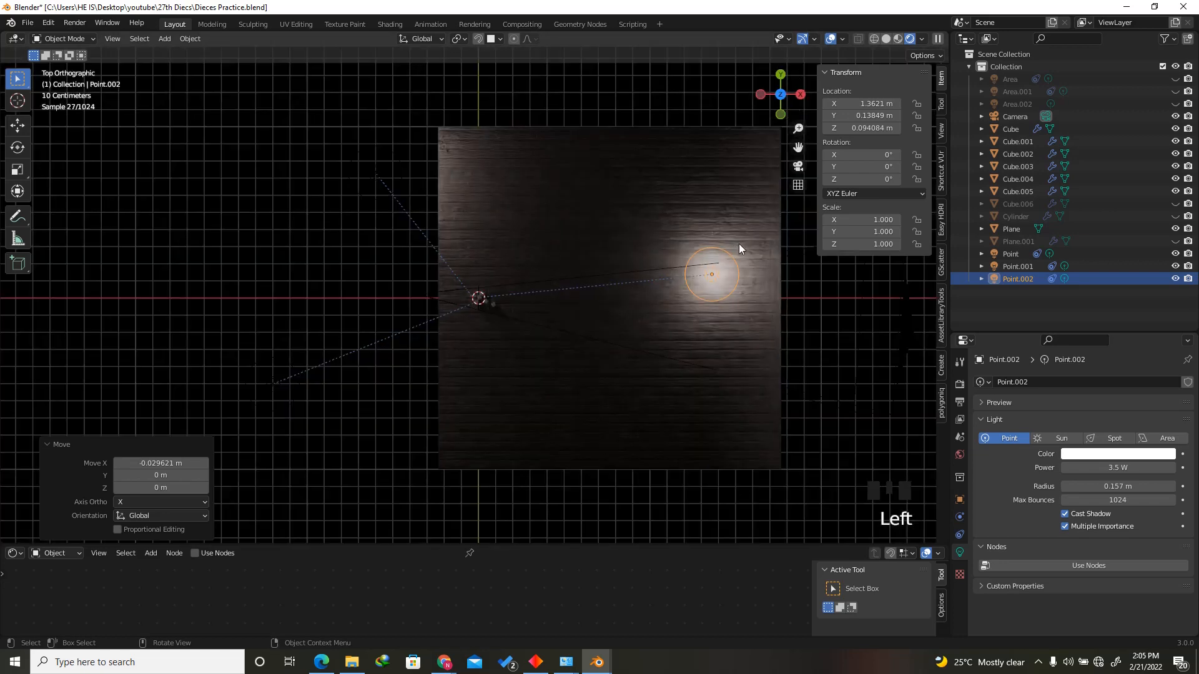
key(g)
click(680, 235)
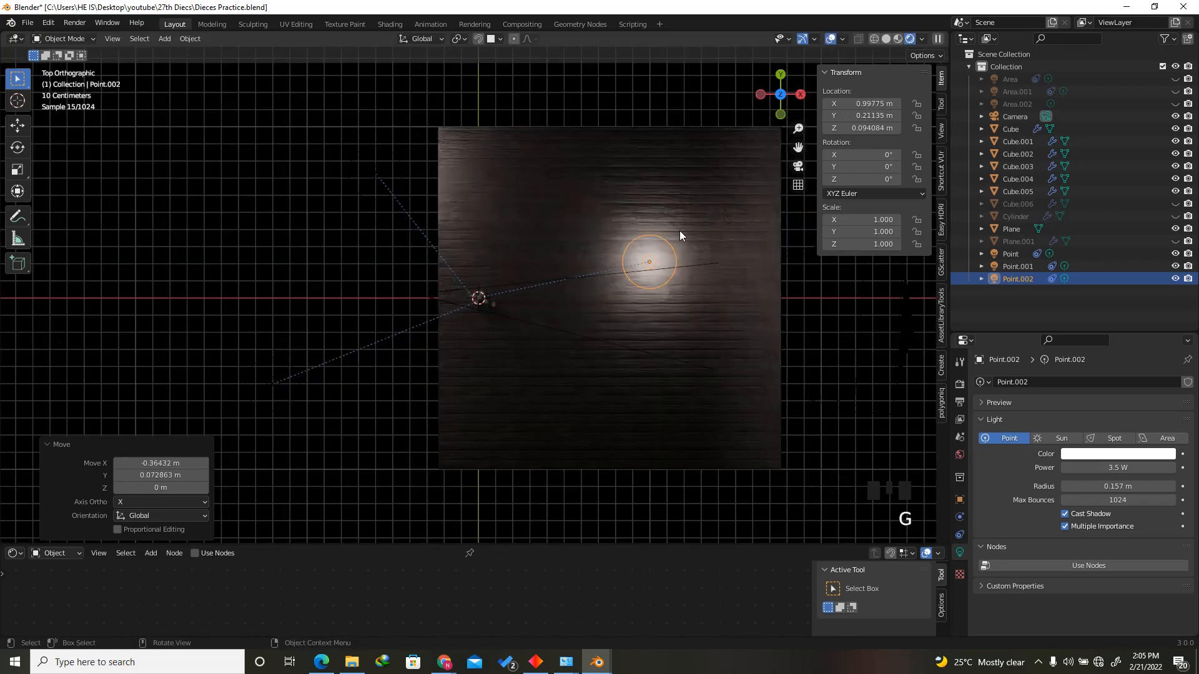
key(KP_0)
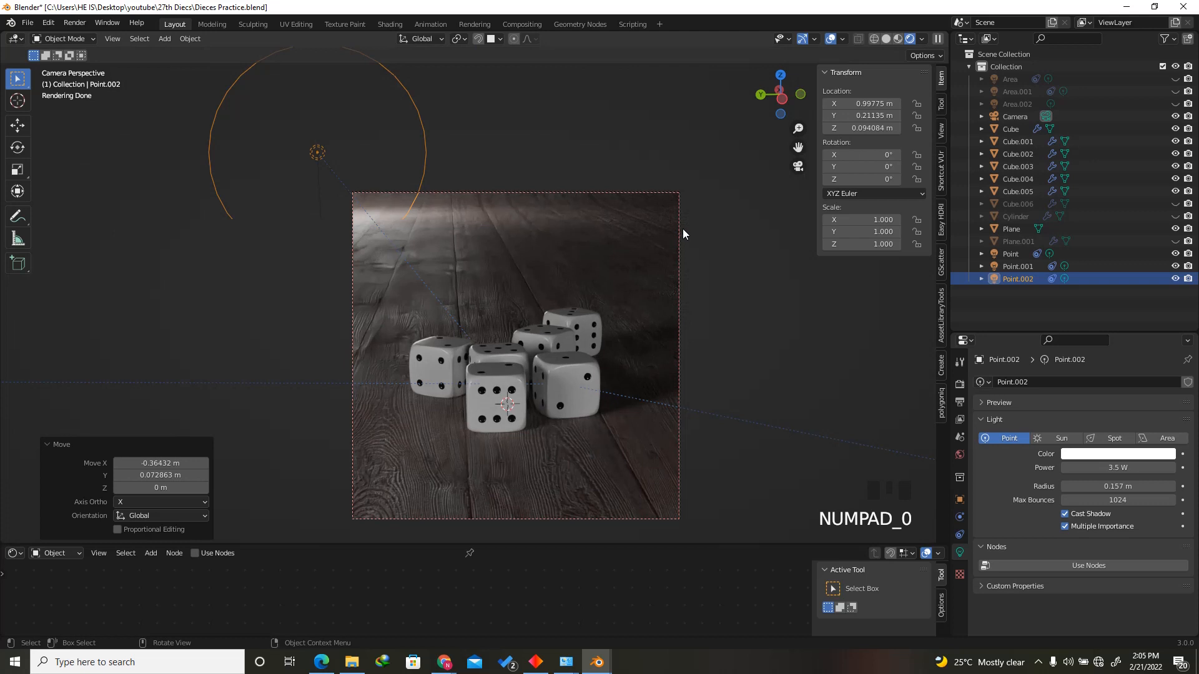
Widen the Outliner area, turn it into a second 3D viewport and frame the whole backdrop with its lights in it.
drag(948, 300, 781, 379)
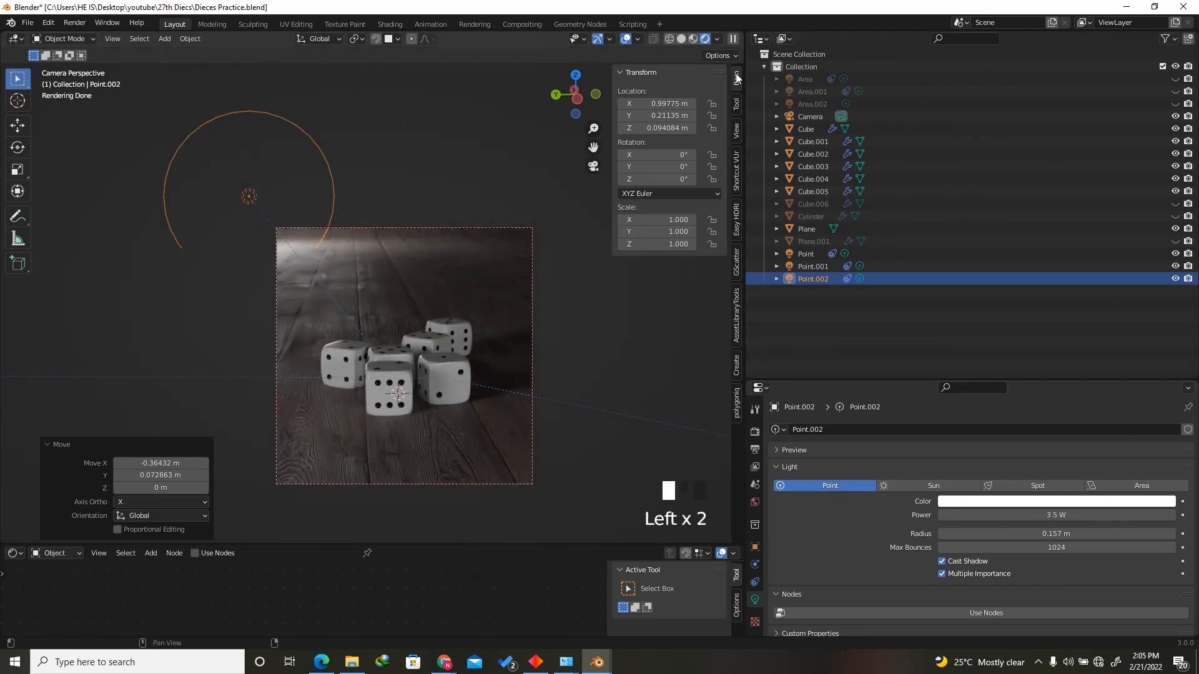
click(761, 39)
click(356, 73)
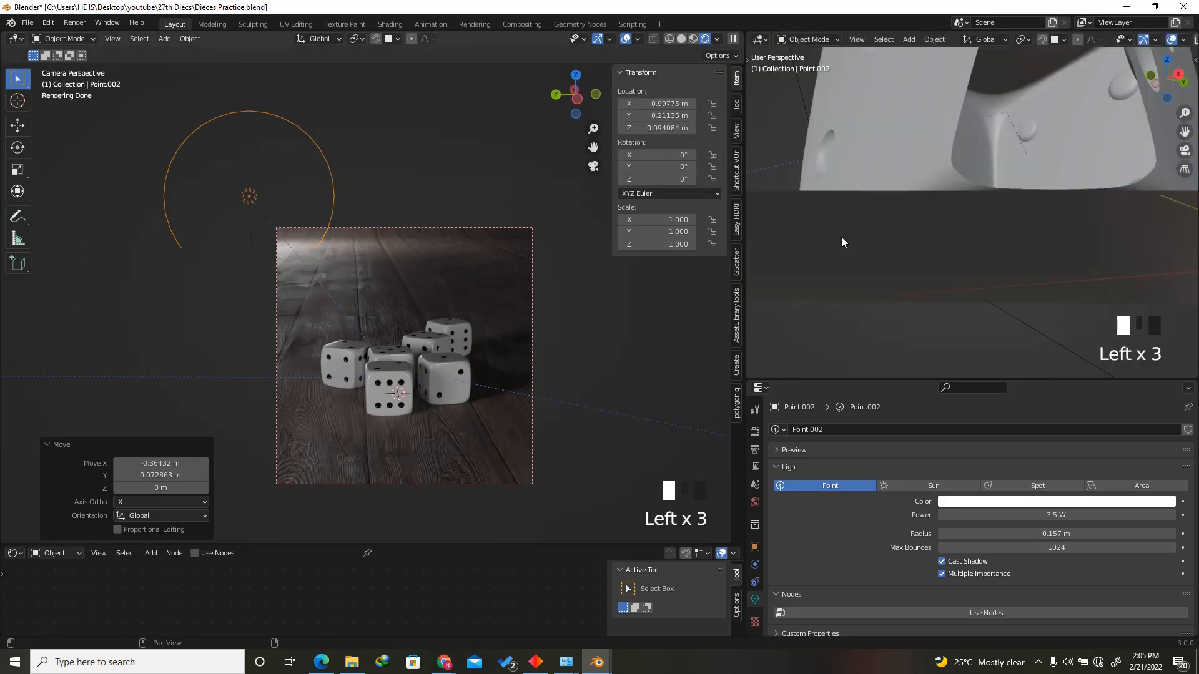
scroll(924, 325, down, 5)
drag(746, 285, 718, 285)
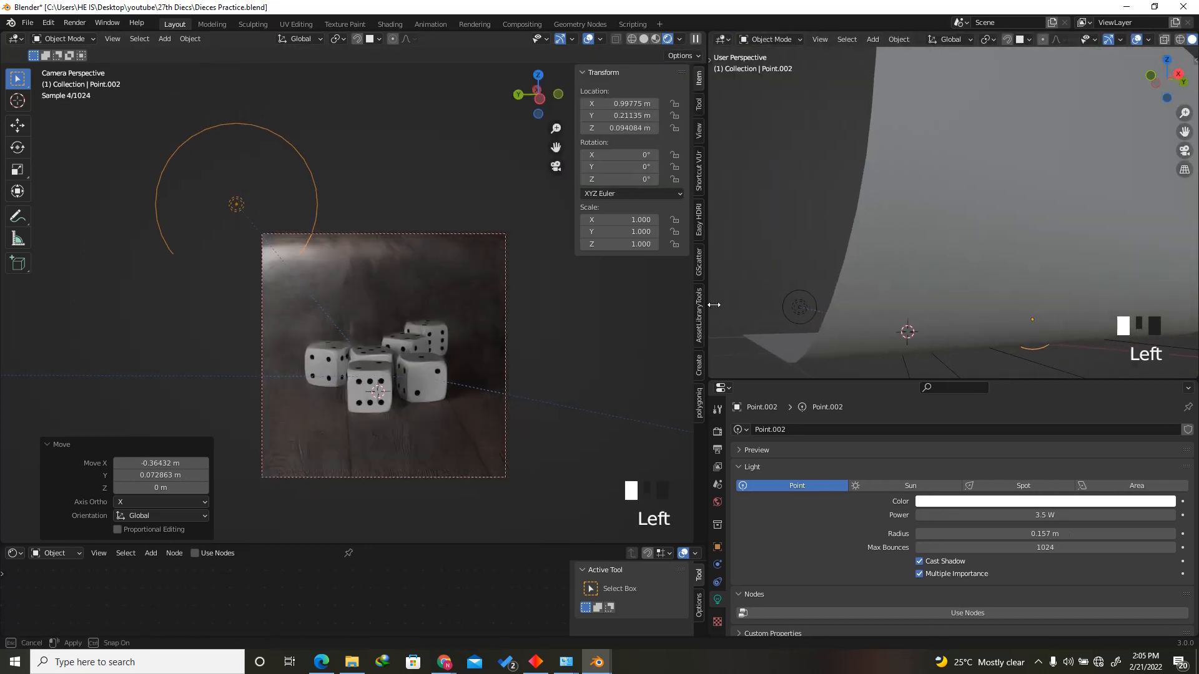
scroll(882, 241, down, 4)
scroll(464, 431, up, 3)
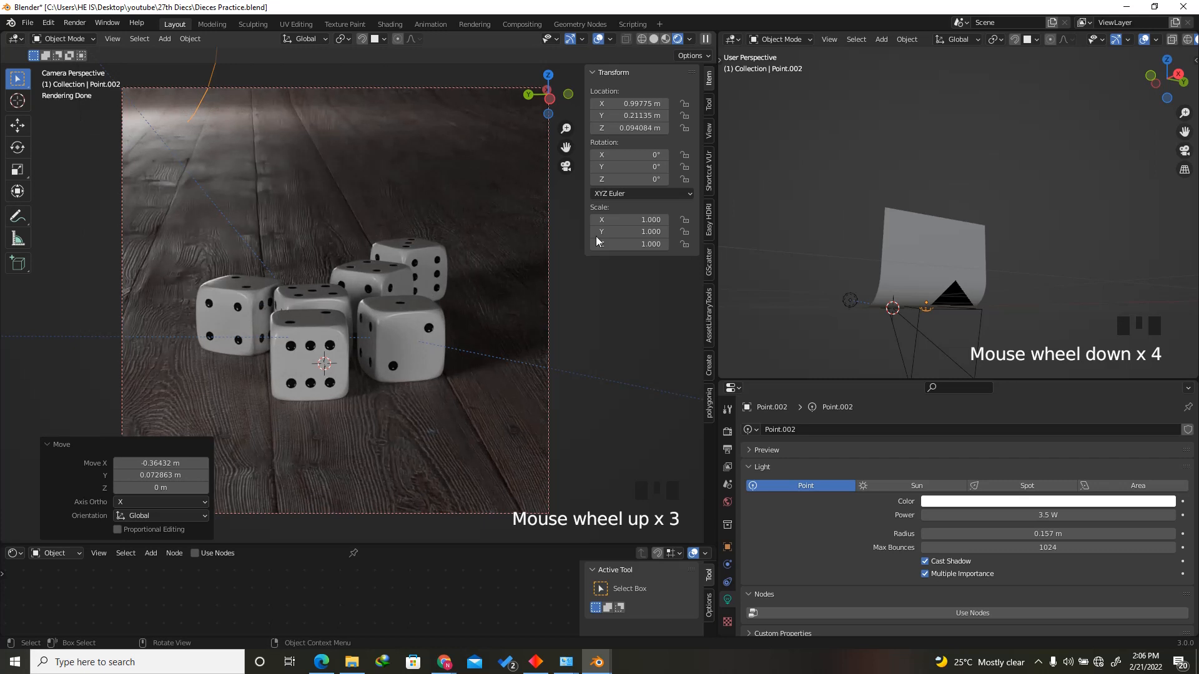
mouse_move(1156, 85)
mouse_down()
mouse_move(1147, 80)
mouse_move(1156, 84)
mouse_up()
scroll(989, 358, up, 1)
scroll(989, 358, up, 2)
Set the light Point.001 to a power of 2 W and a light orange color.
click(1053, 309)
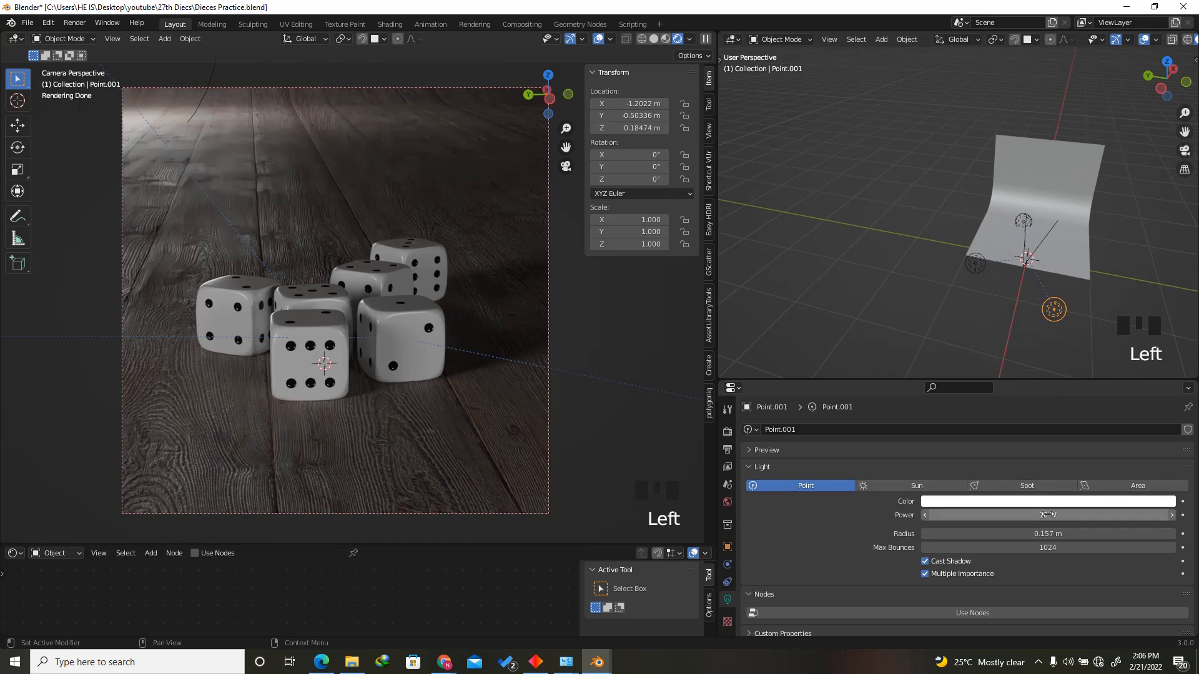
click(1047, 513)
text(2)
key(Return)
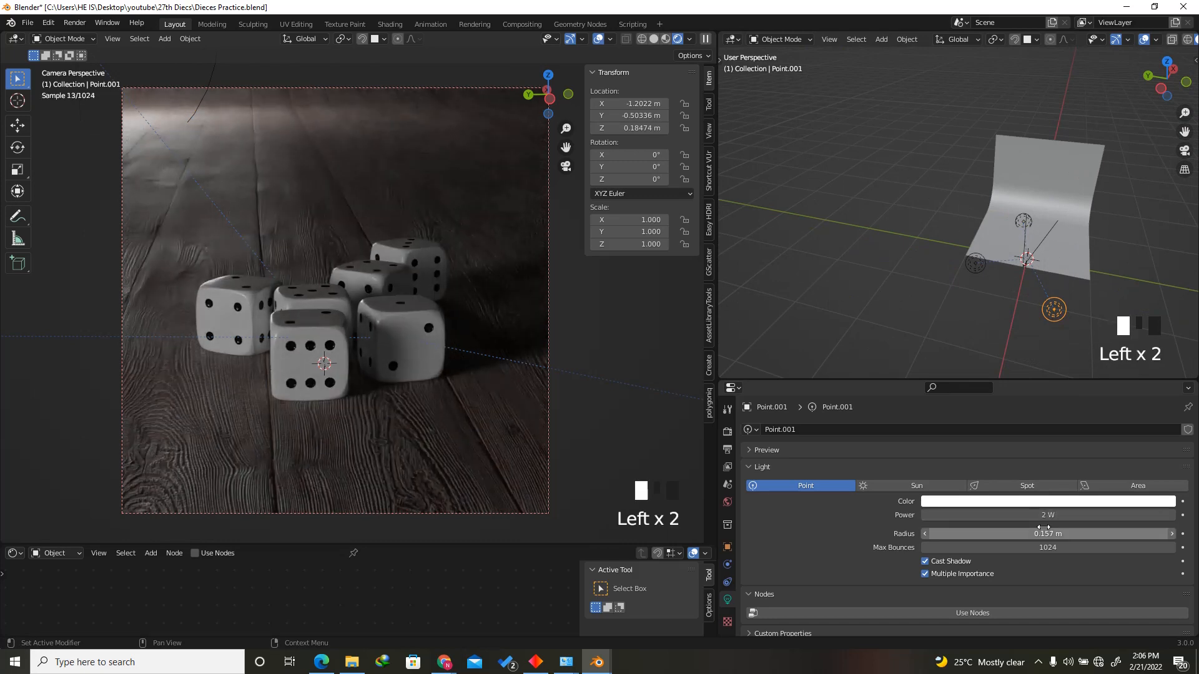
click(1046, 502)
drag(1111, 377, 1103, 397)
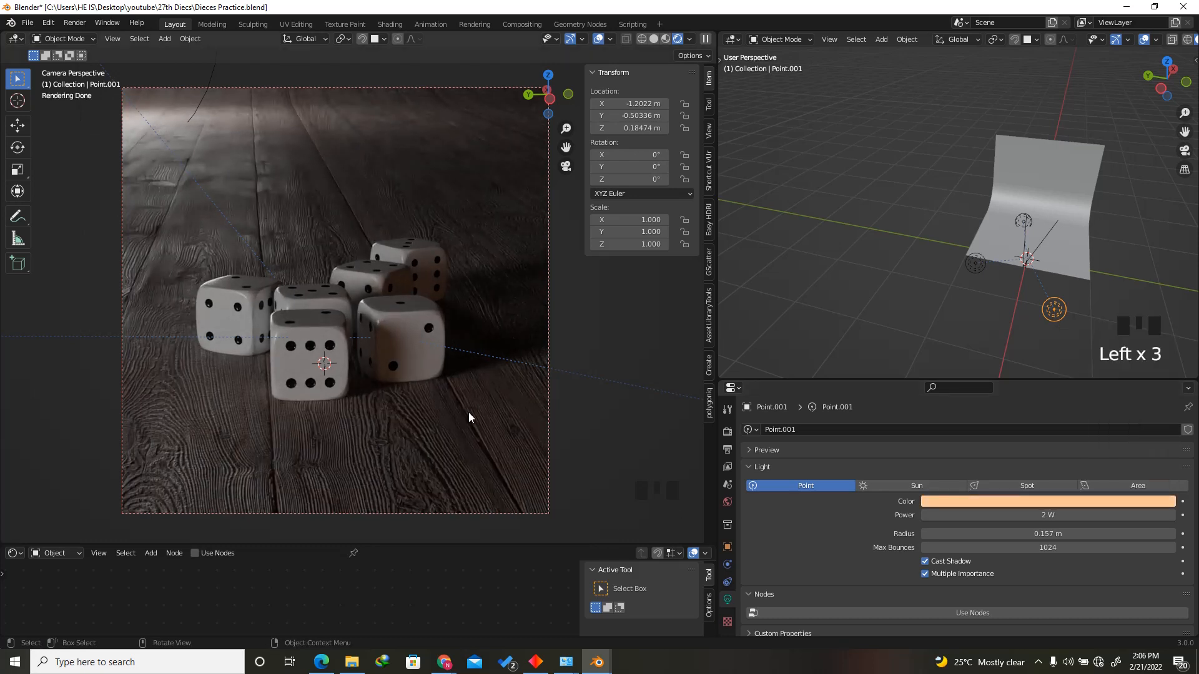
Enable depth of field on the camera with the front die, Cube, as its focus object.
click(355, 511)
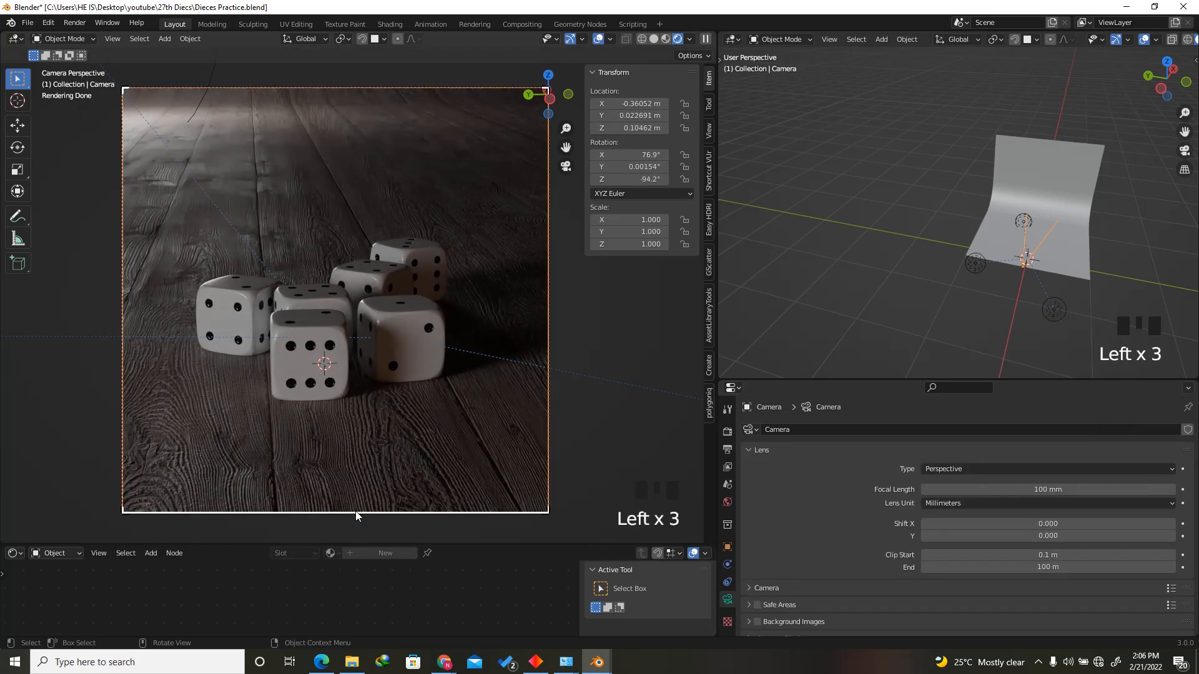
scroll(752, 597, down, 6)
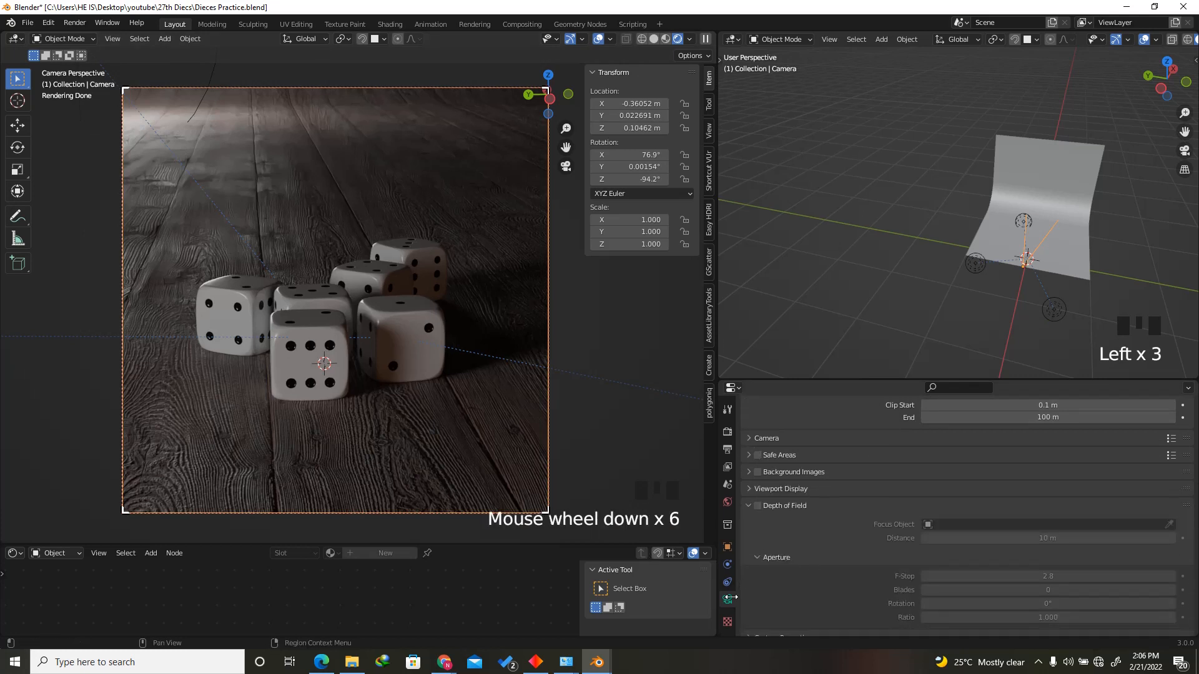
click(764, 507)
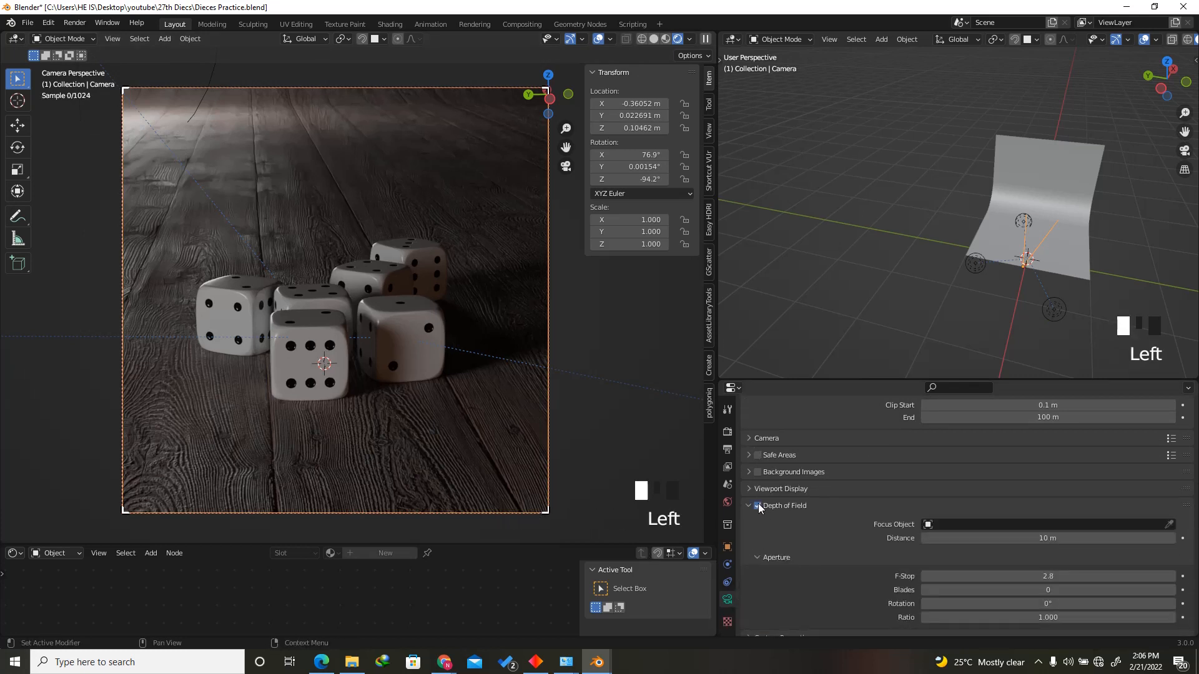
click(1169, 526)
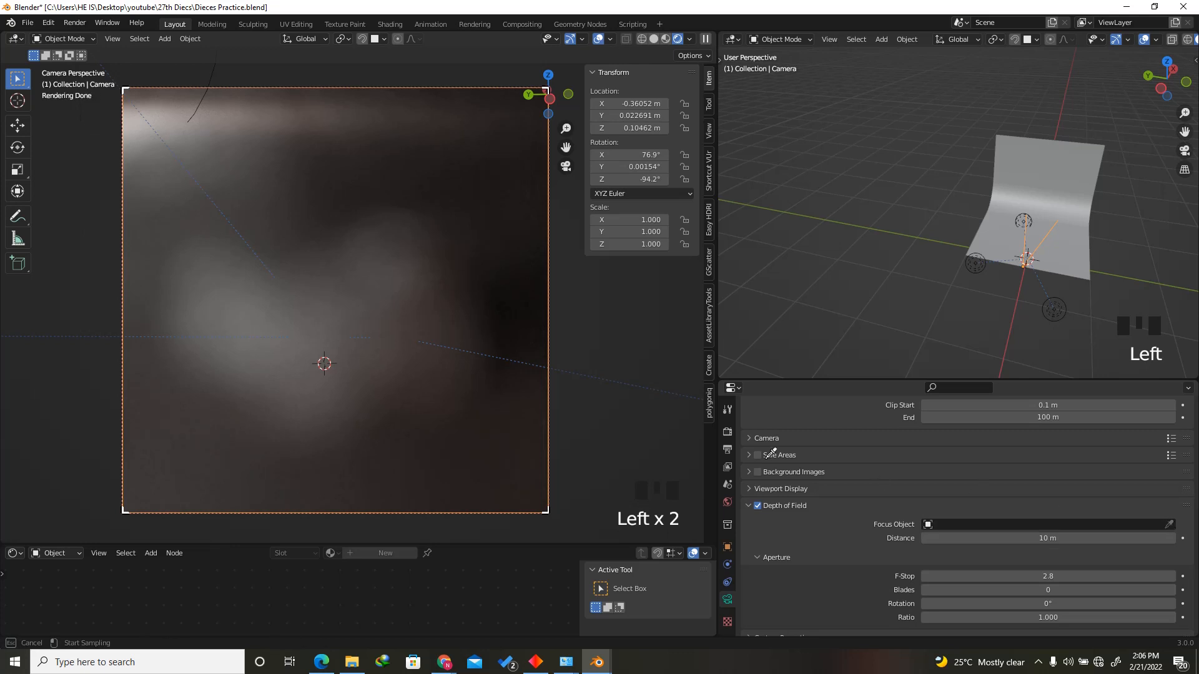
click(323, 365)
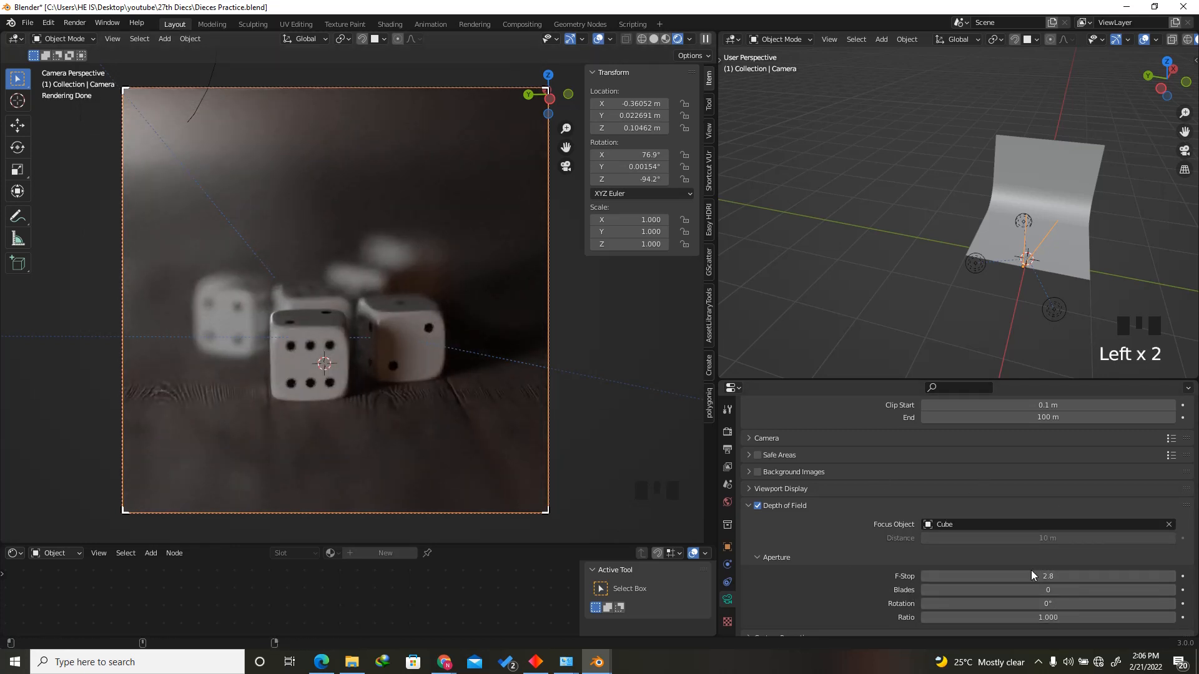
Try higher F-Stop values up to 15 for the camera's depth of field.
shift+drag(1048, 575, 1165, 565)
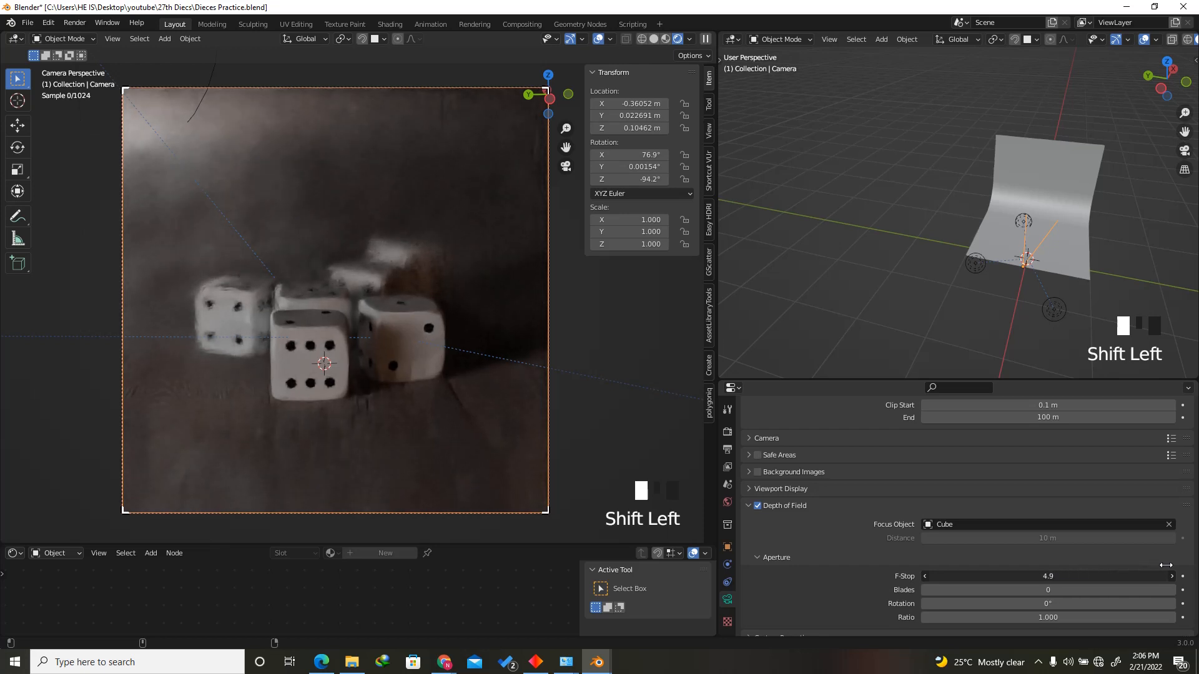
shift+drag(29, 562, 574, 552)
click(1023, 575)
text(15)
key(Return)
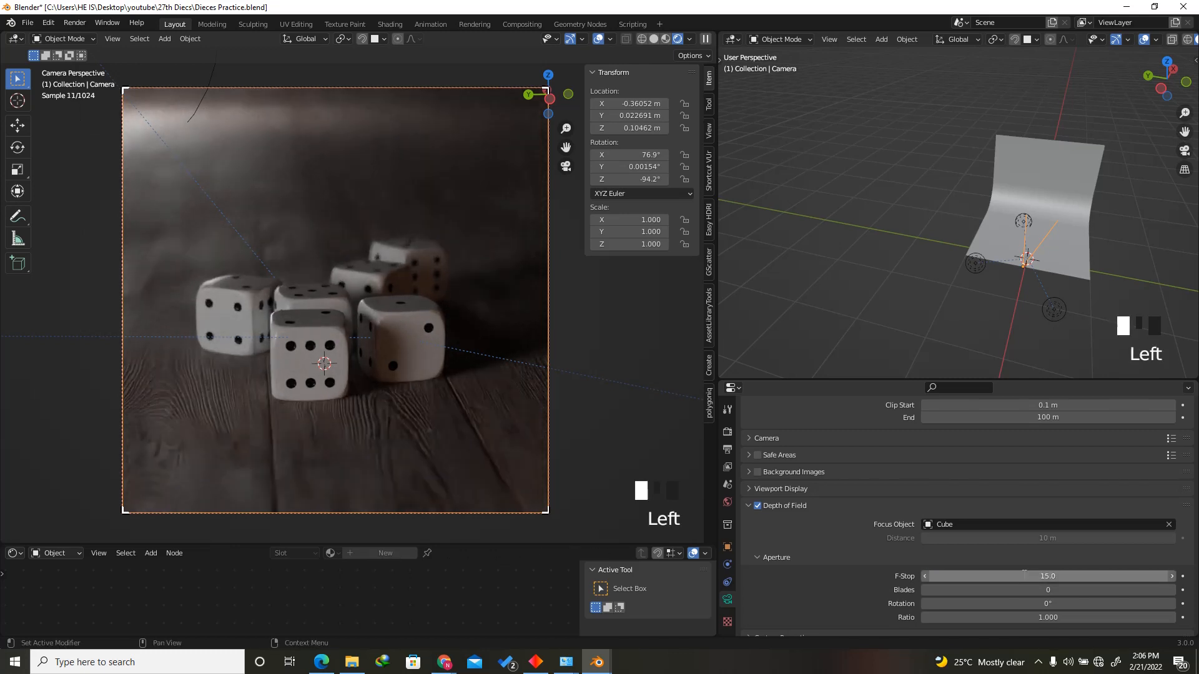
Set the camera's depth-of-field F-Stop to 13.
click(1023, 575)
text(13)
key(Return)
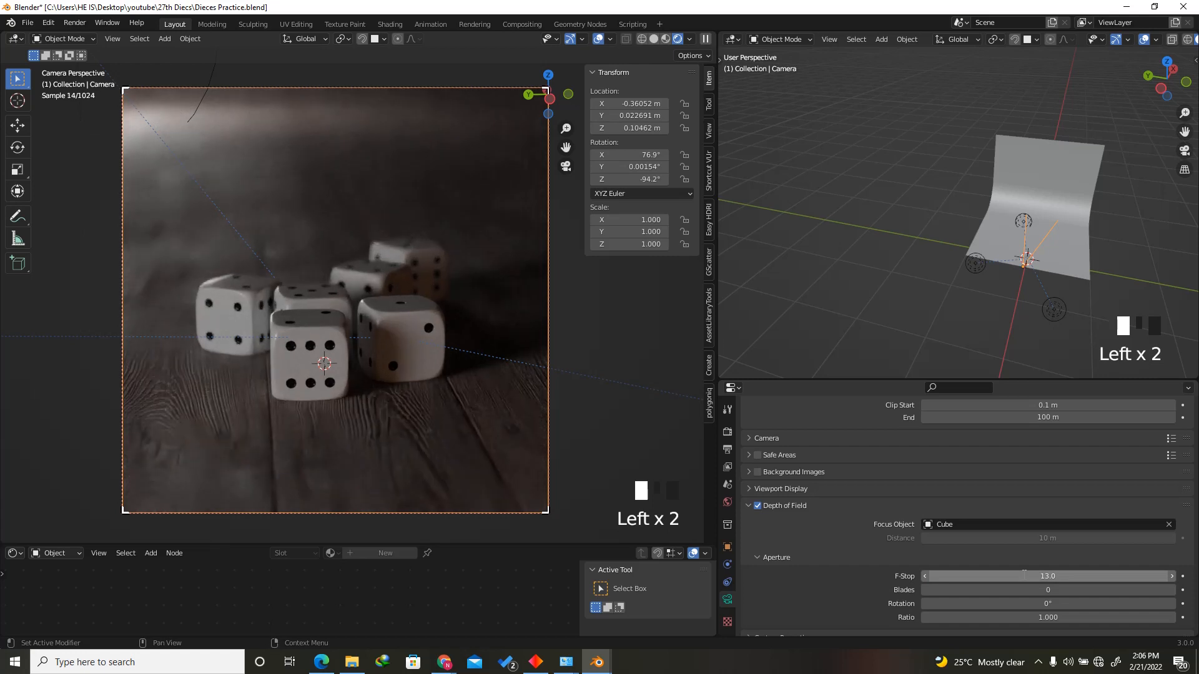
Move the light Point in the top view to about X -0.47 m, Y 0.79 m, closer to the backdrop.
click(975, 263)
scroll(1002, 293, up, 3)
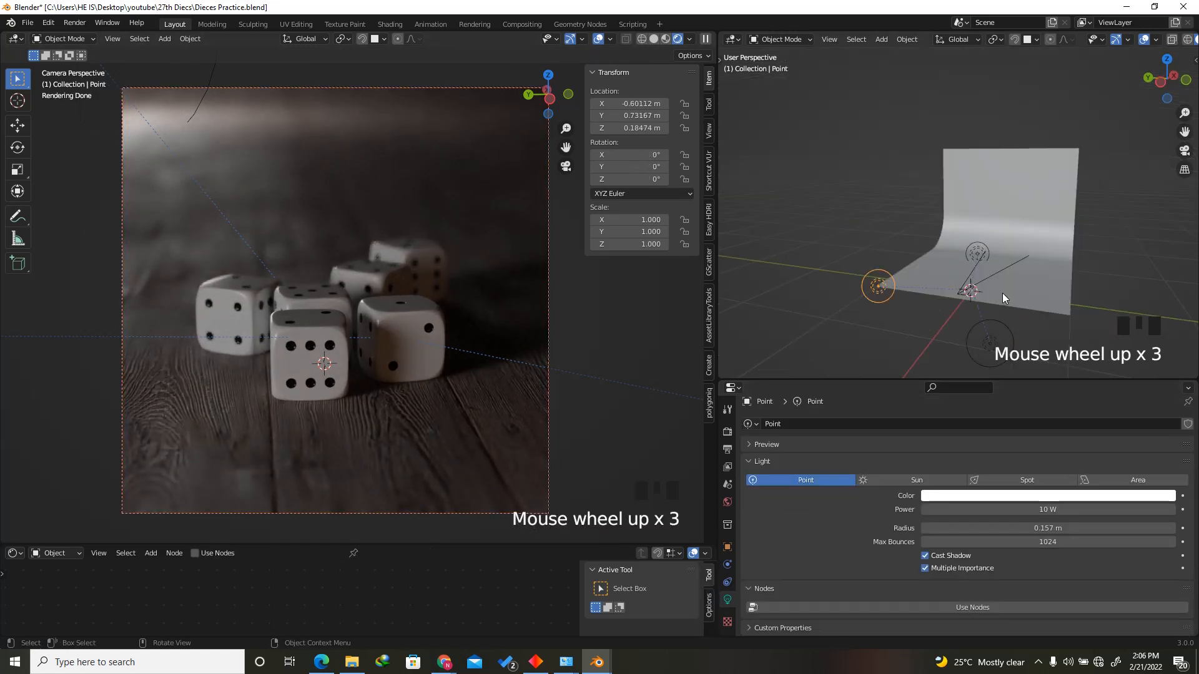
click(1167, 60)
key(g)
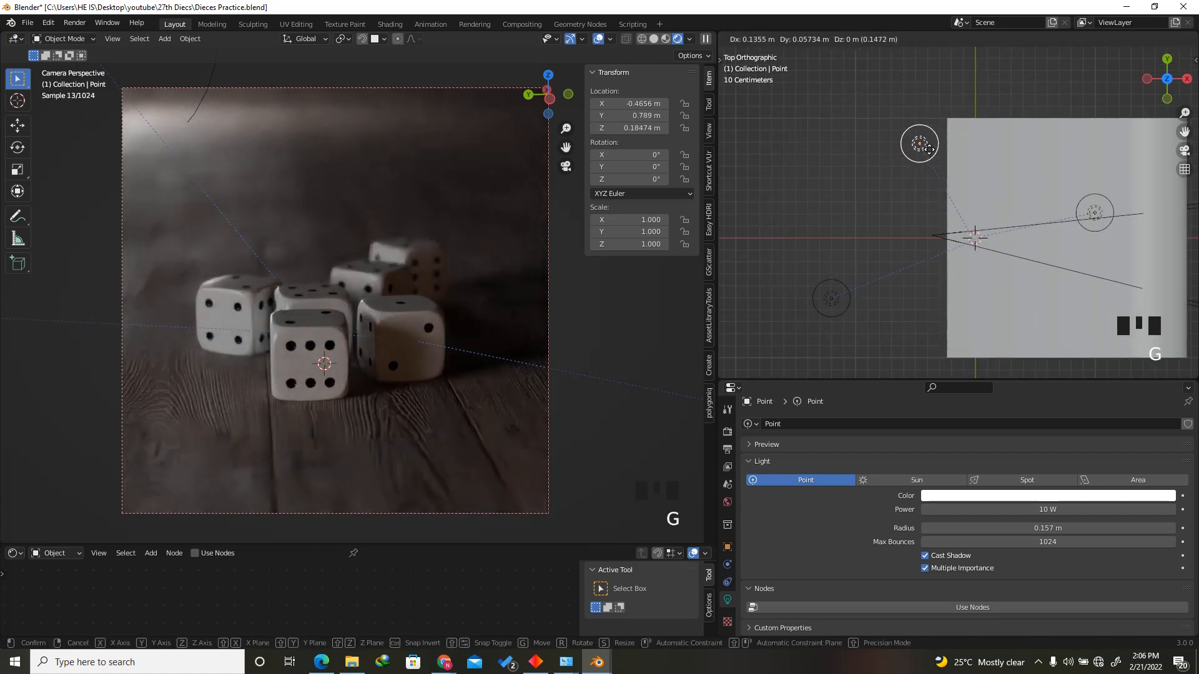
click(929, 150)
Move the orange light Point.001 farther from the dice, to about X -1.23 m, Y -1.04 m.
click(831, 299)
scroll(845, 236, down, 1)
key(g)
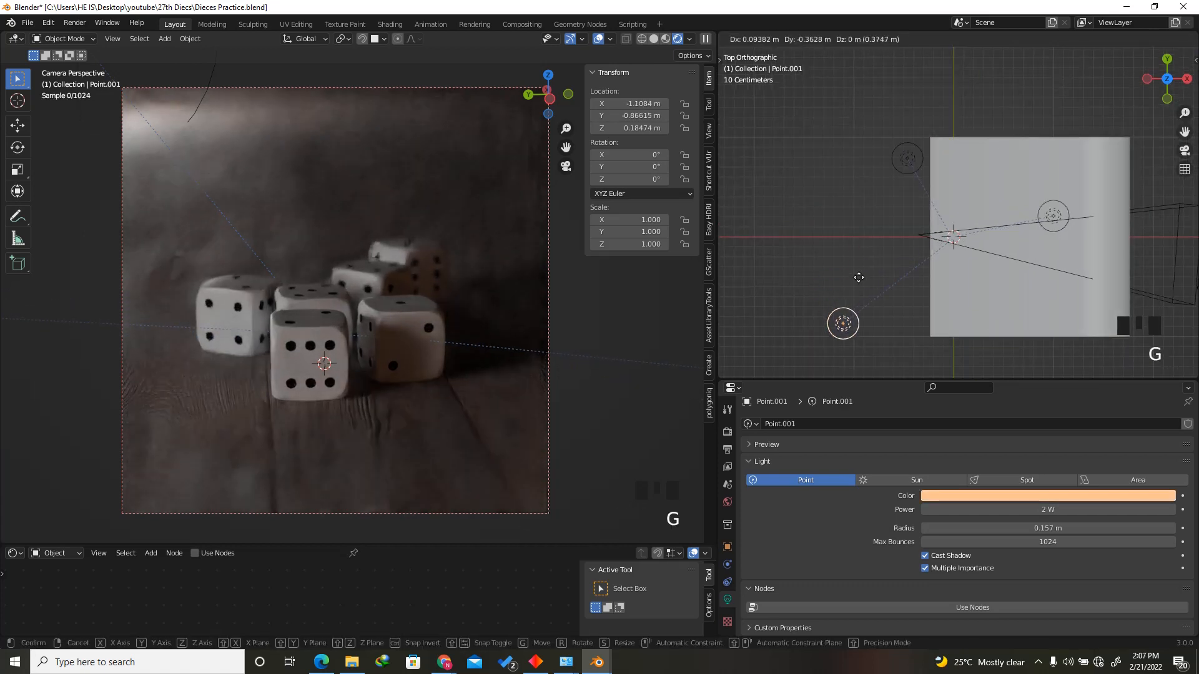
click(845, 296)
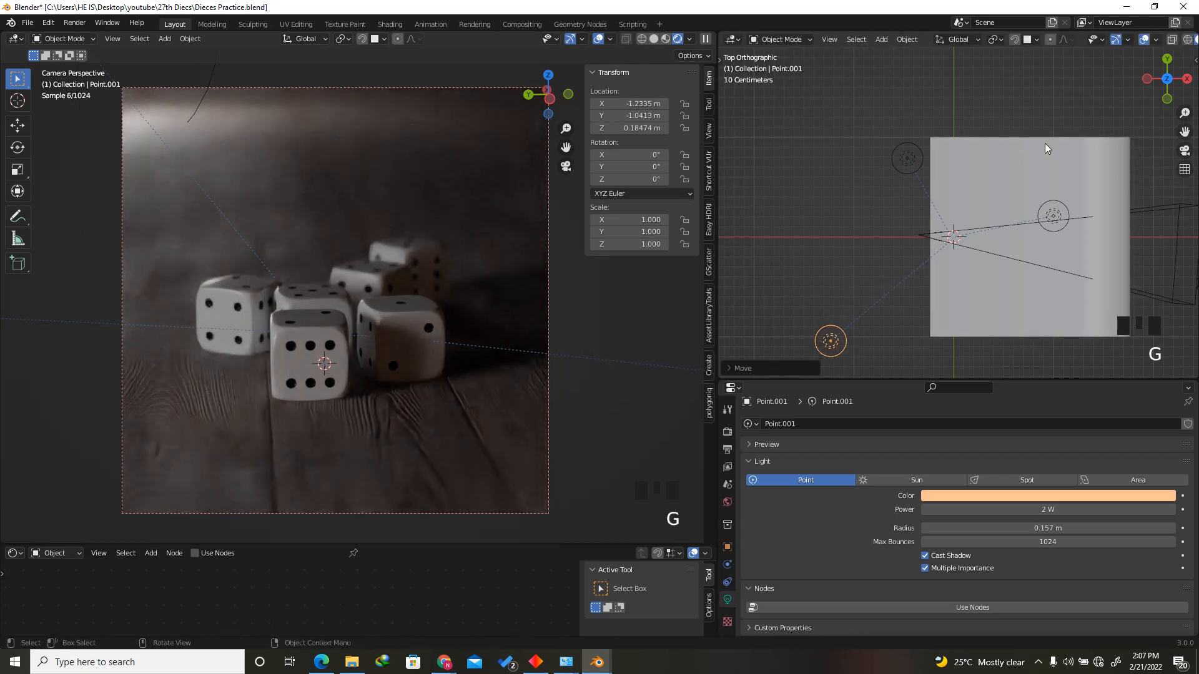
Move the light Point.002 horizontally to about X 0.85 m, Y 0.07 m.
click(1051, 216)
scroll(1051, 216, up, 1)
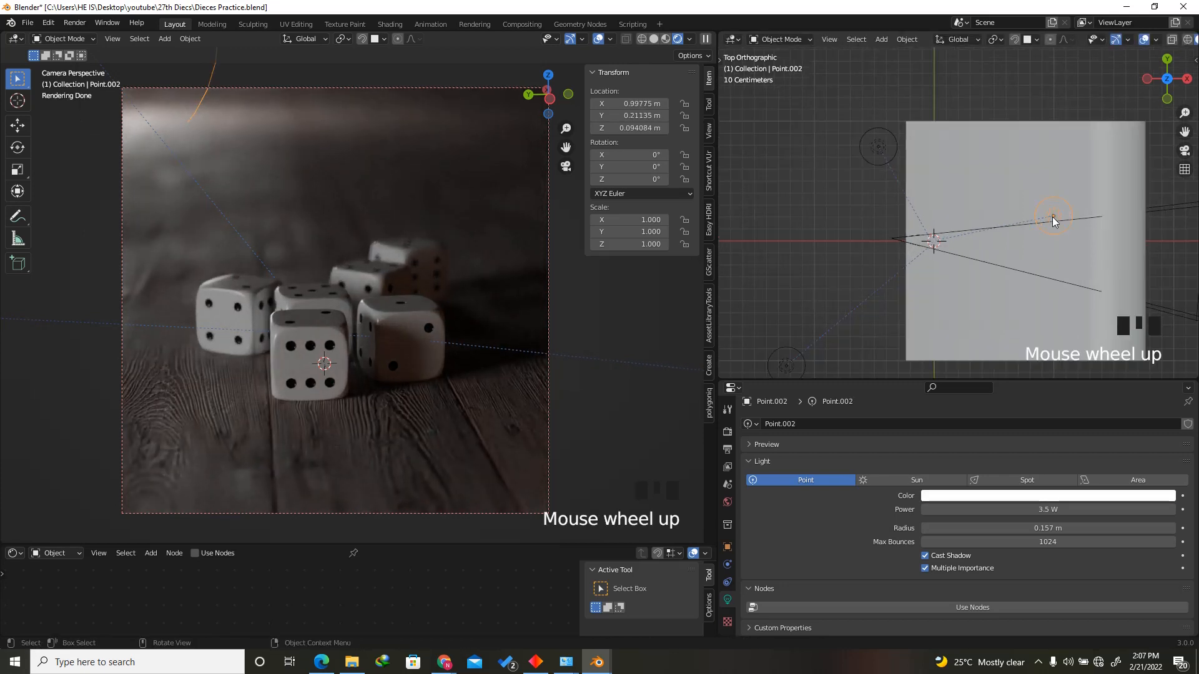
key(g)
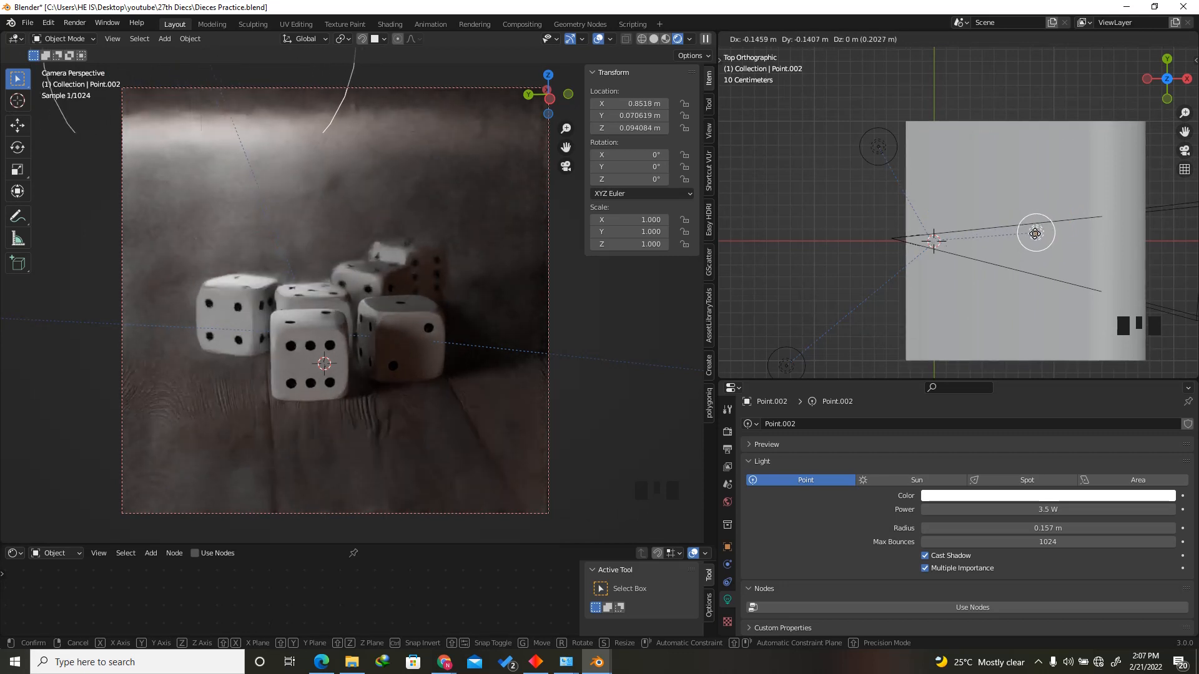
click(1036, 239)
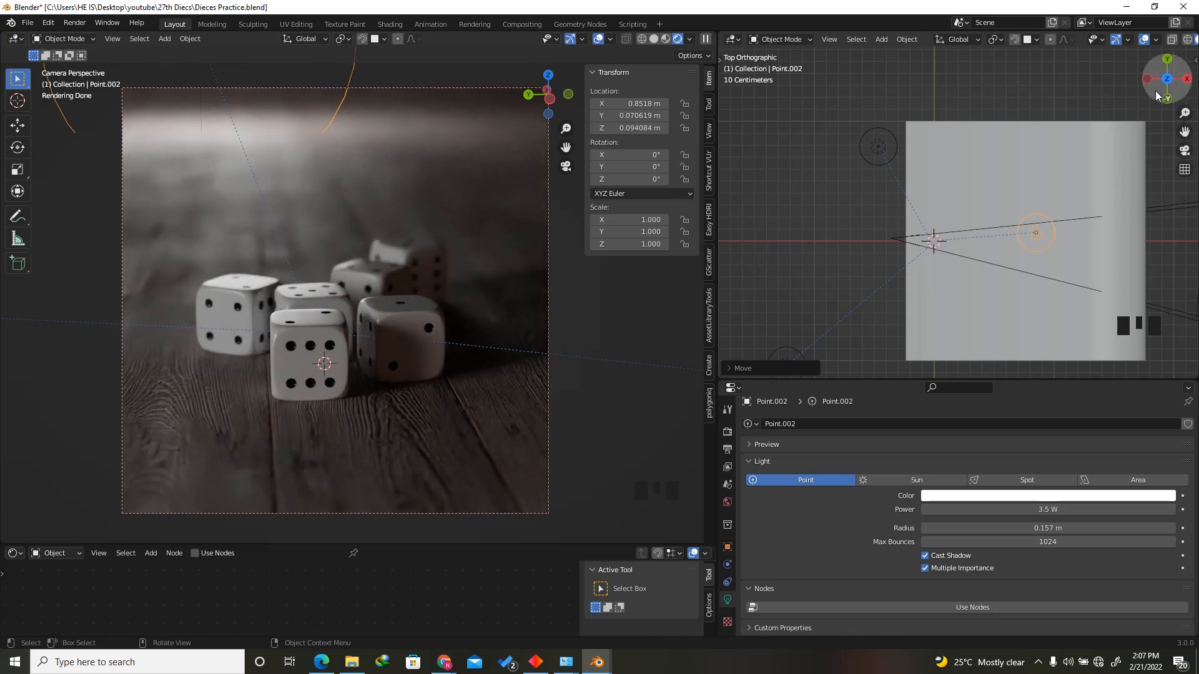
Raise the light Point.002 to a height of about 0.13 m and reduce its radius to 0.129 m.
drag(1153, 92, 789, 264)
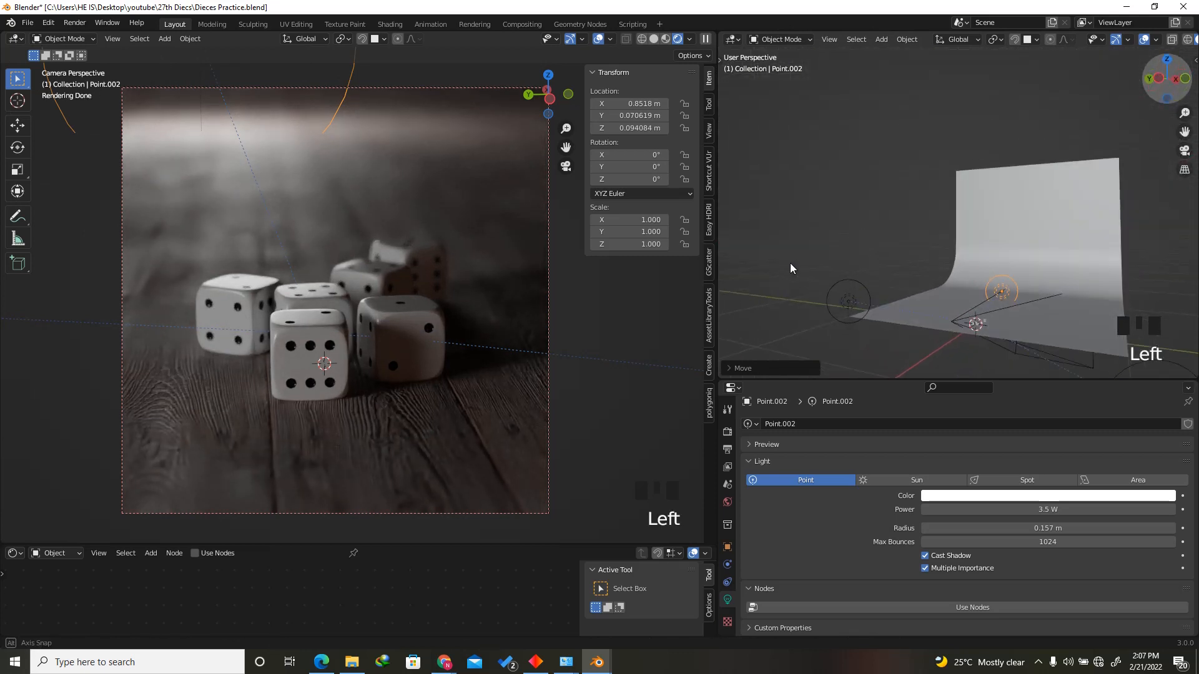
key(g)
key(z)
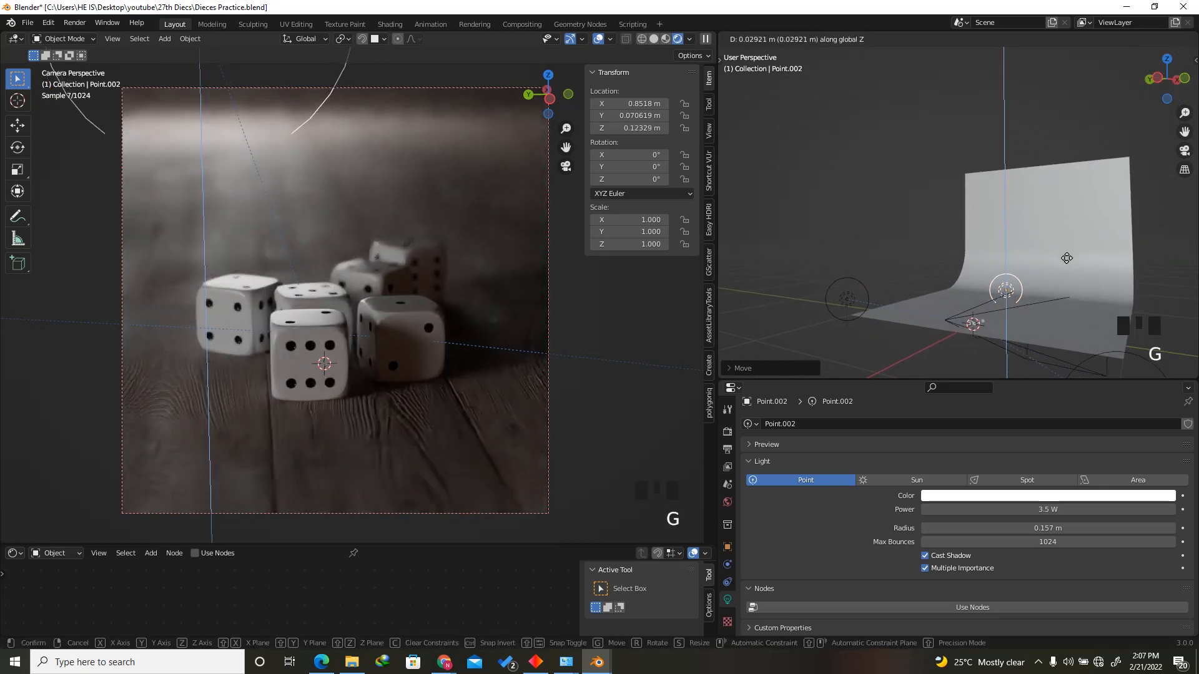
click(1078, 282)
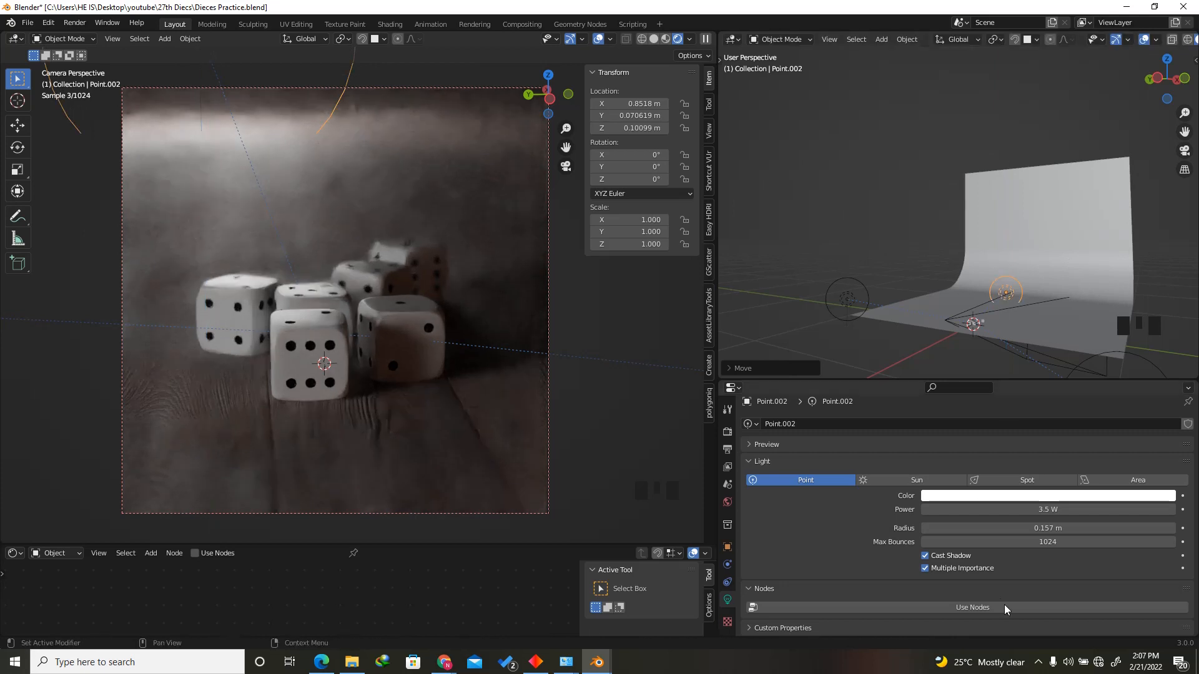
shift+drag(1074, 527, 1057, 519)
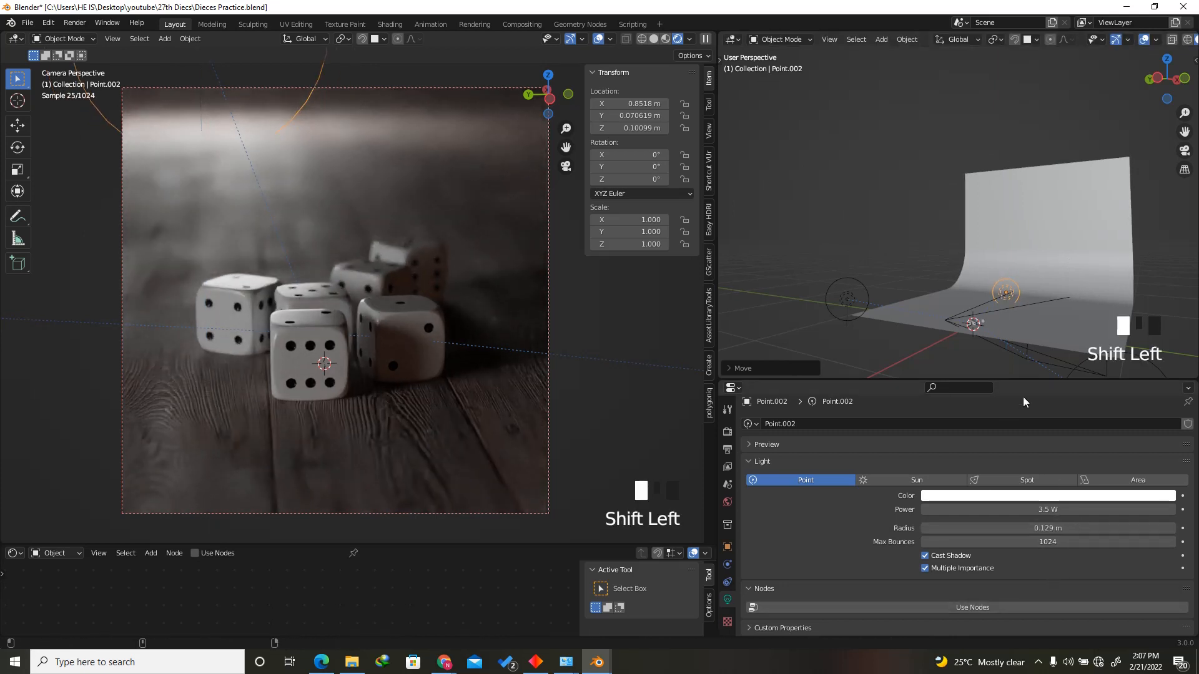
key(g)
click(1020, 304)
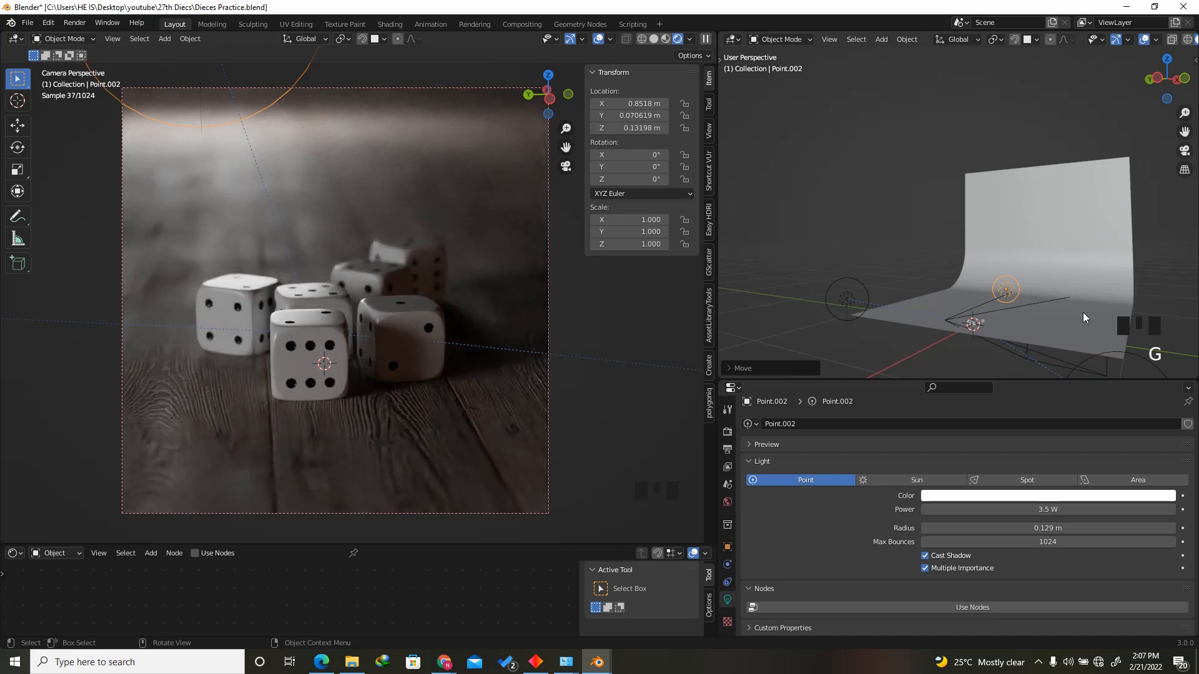
Enlarge the node view of the wooden backdrop's material and set its Displacement node's Scale to 0.1.
click(435, 423)
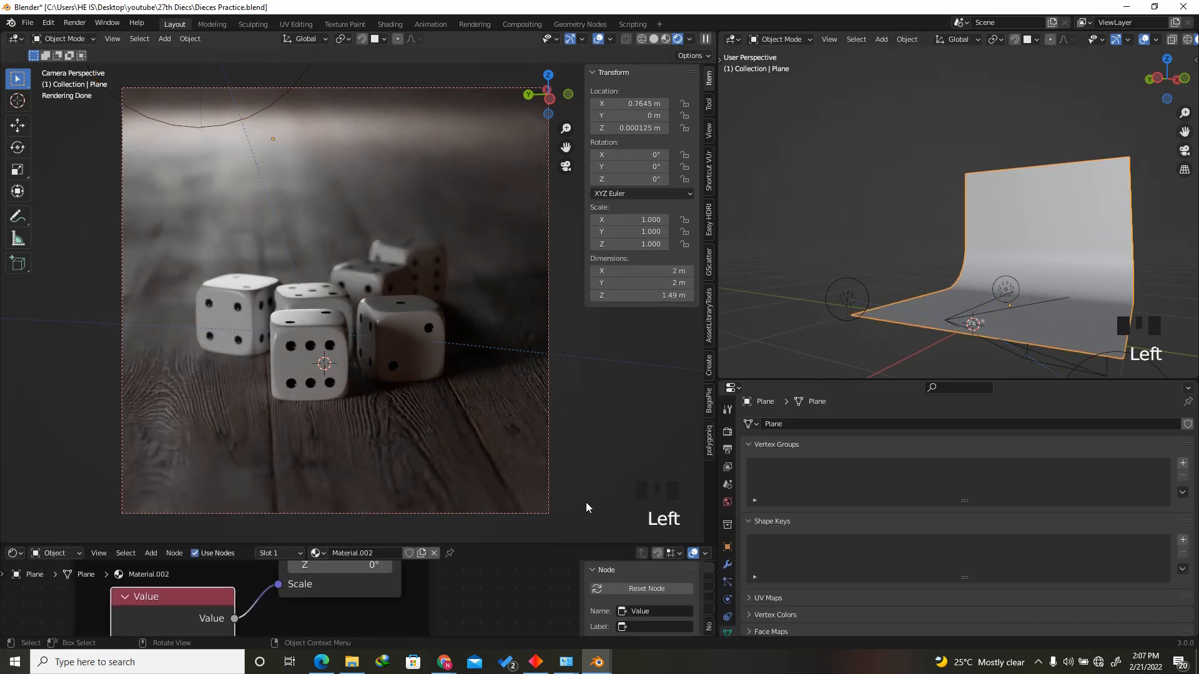
drag(530, 544, 529, 331)
scroll(139, 511, down, 17)
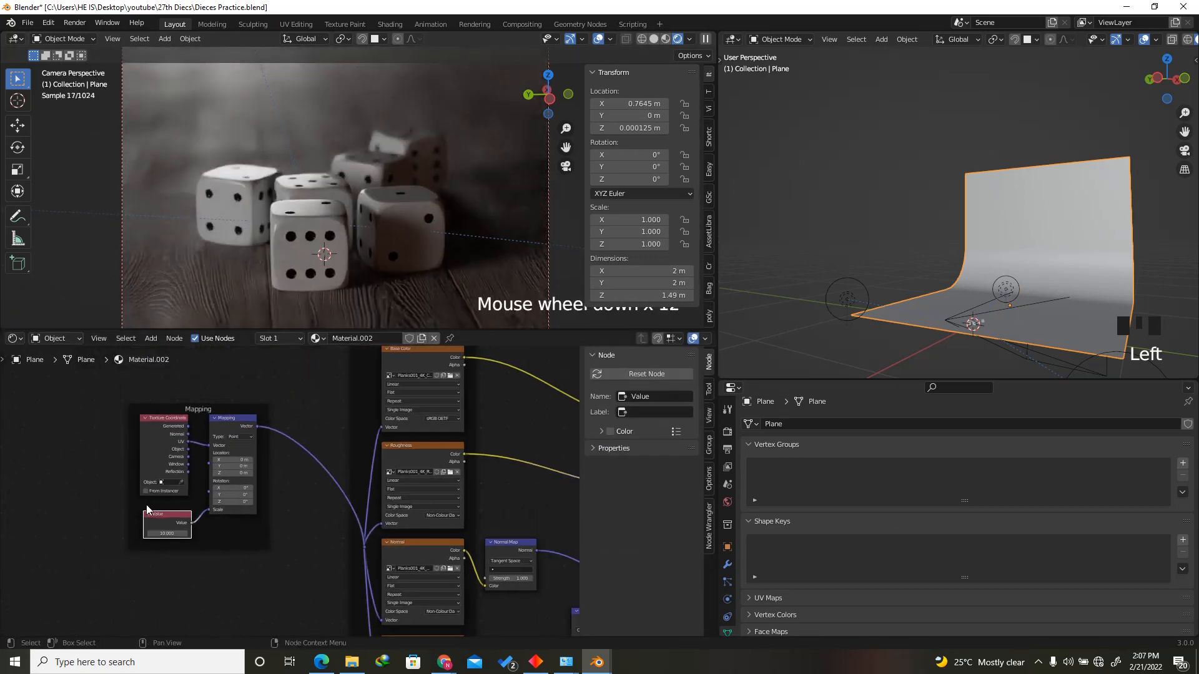
scroll(335, 576, up, 4)
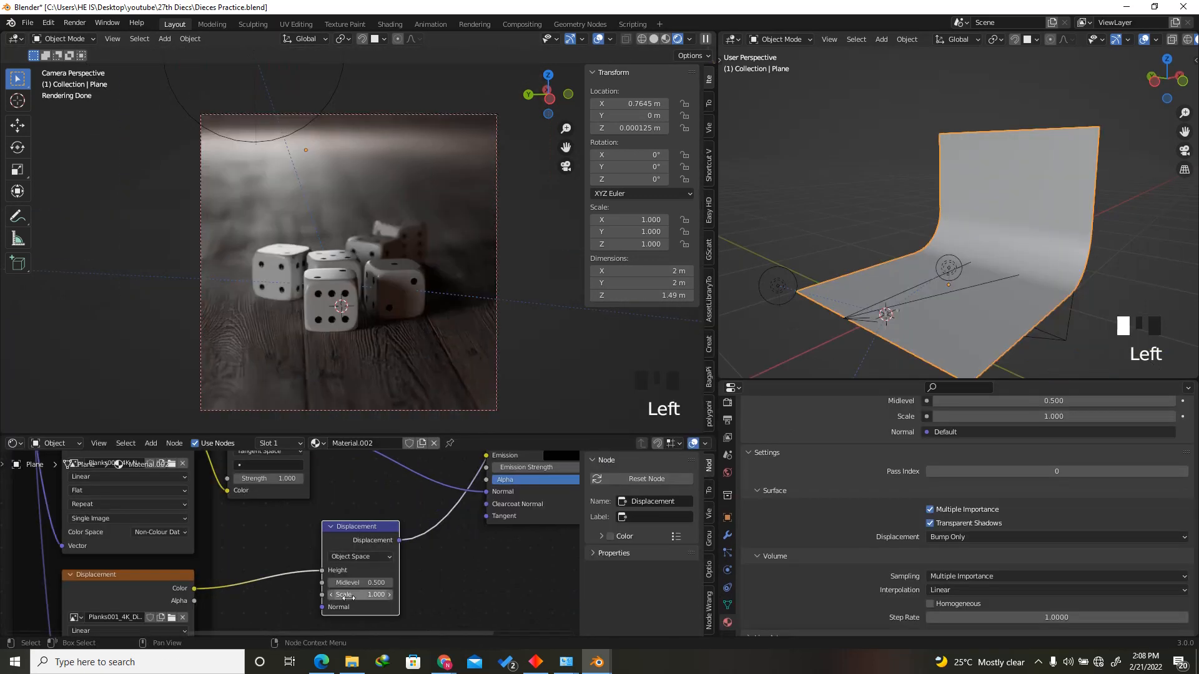
click(348, 598)
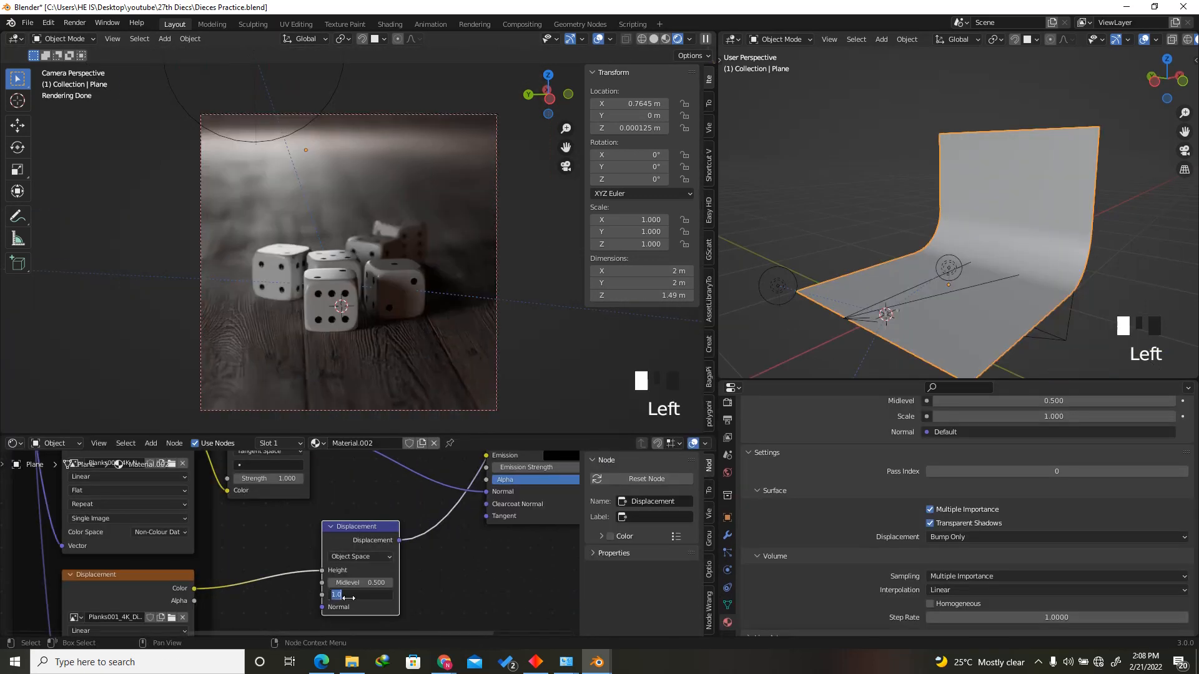
key(Return)
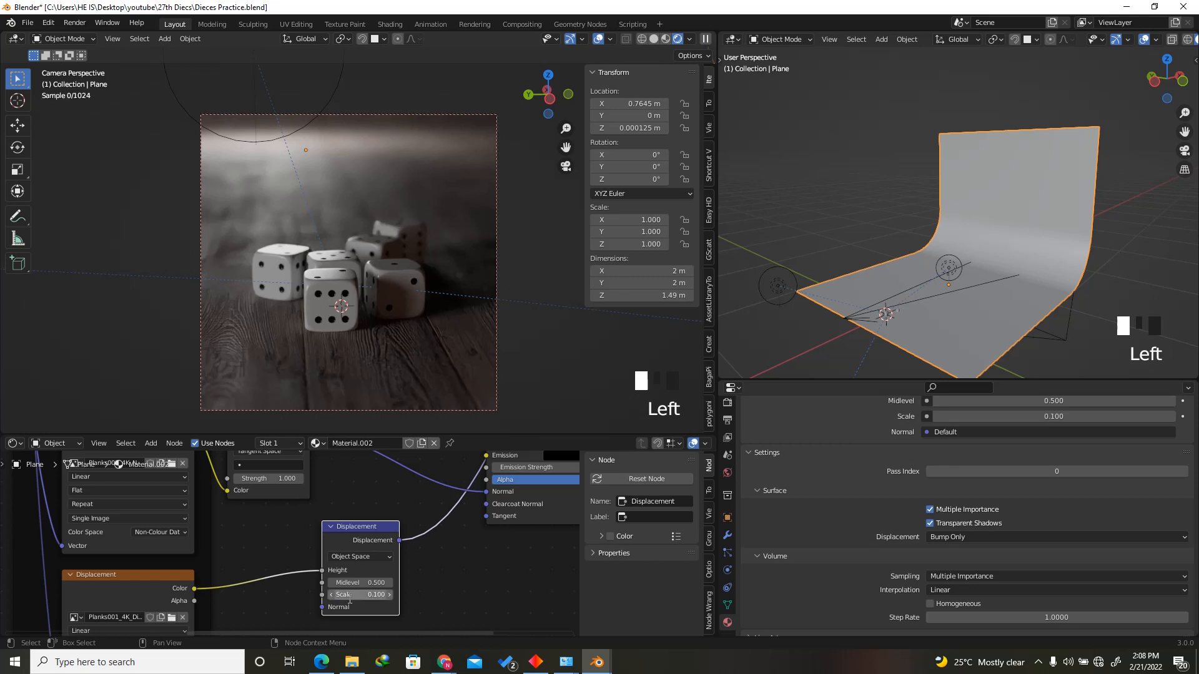
Try smaller Scale values of 0.05 and 0.005 on the backdrop material's Displacement node.
scroll(362, 596, up, 7)
click(371, 588)
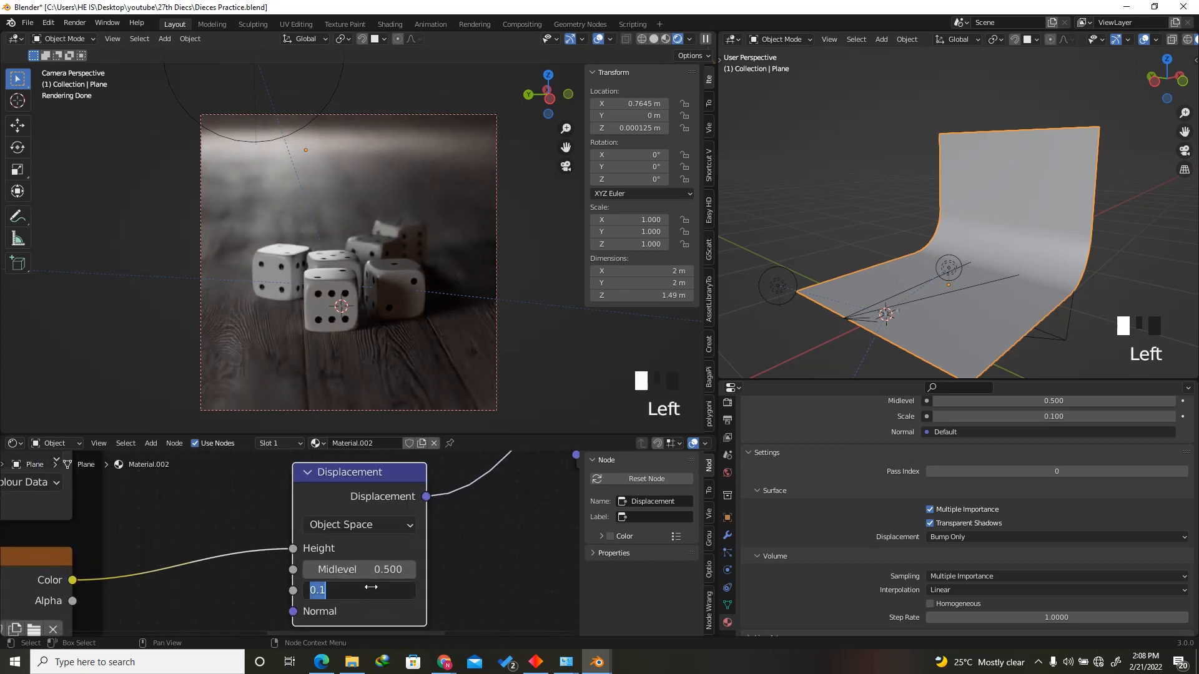
text(.05)
key(Return)
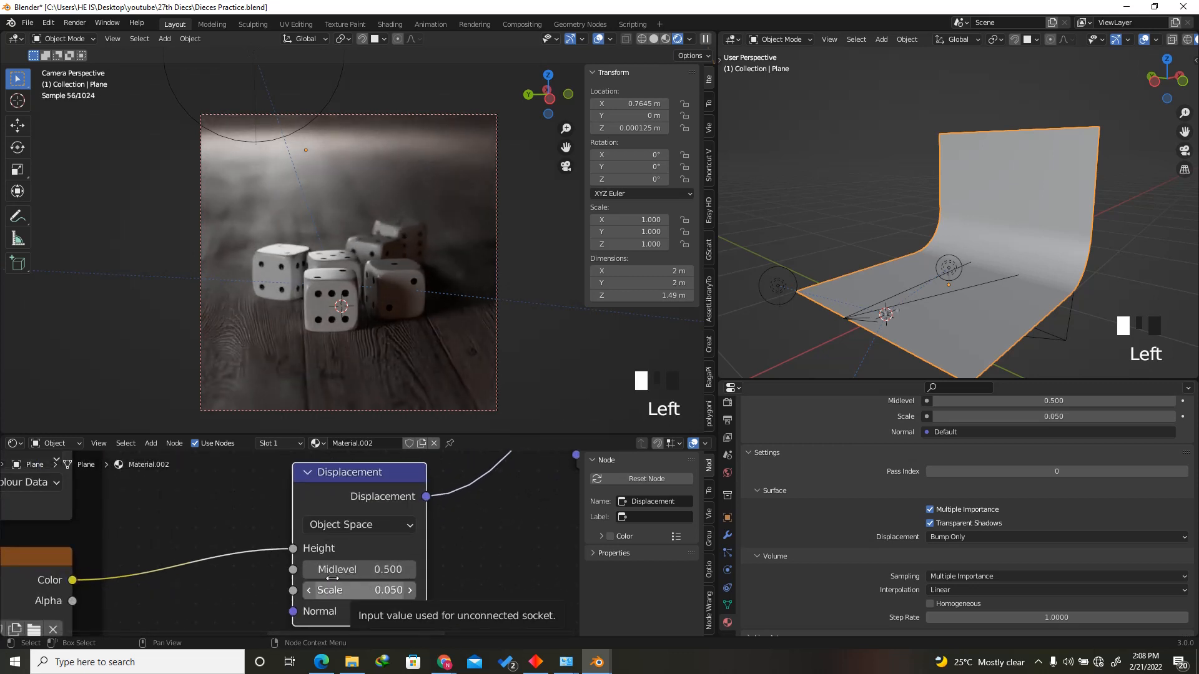
click(367, 596)
text(.0)
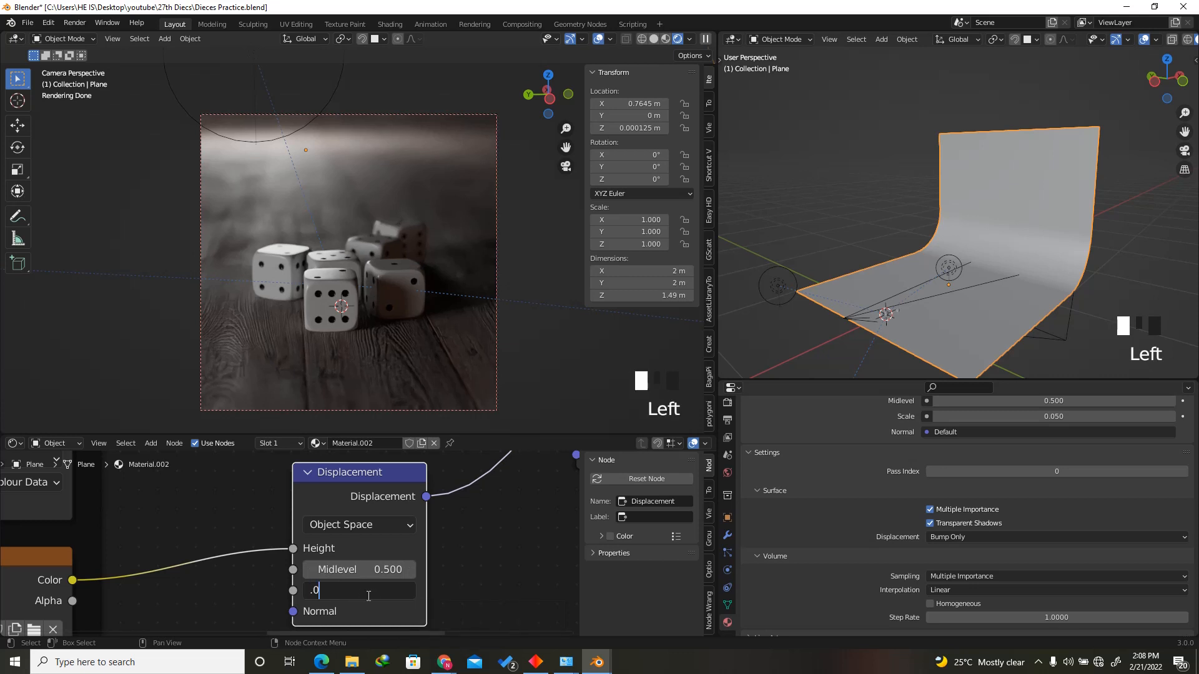
text(05)
key(Return)
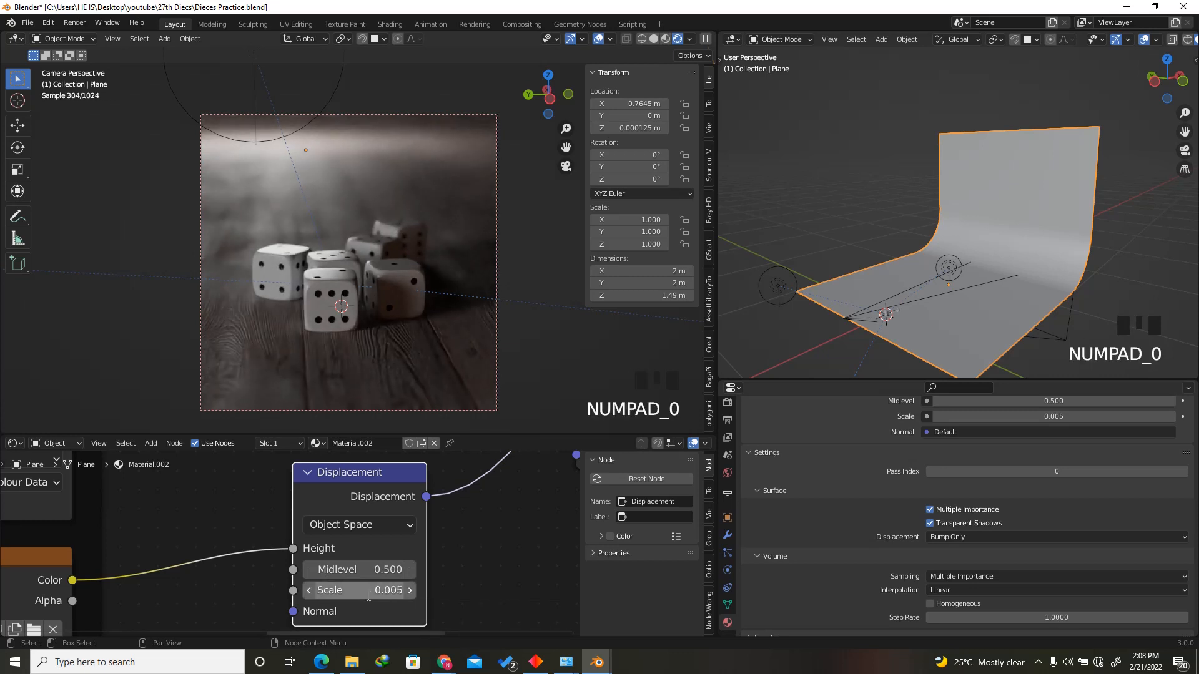
Set the Scale of the backdrop material's Displacement node to 0.001.
click(369, 598)
text(1)
key(Return)
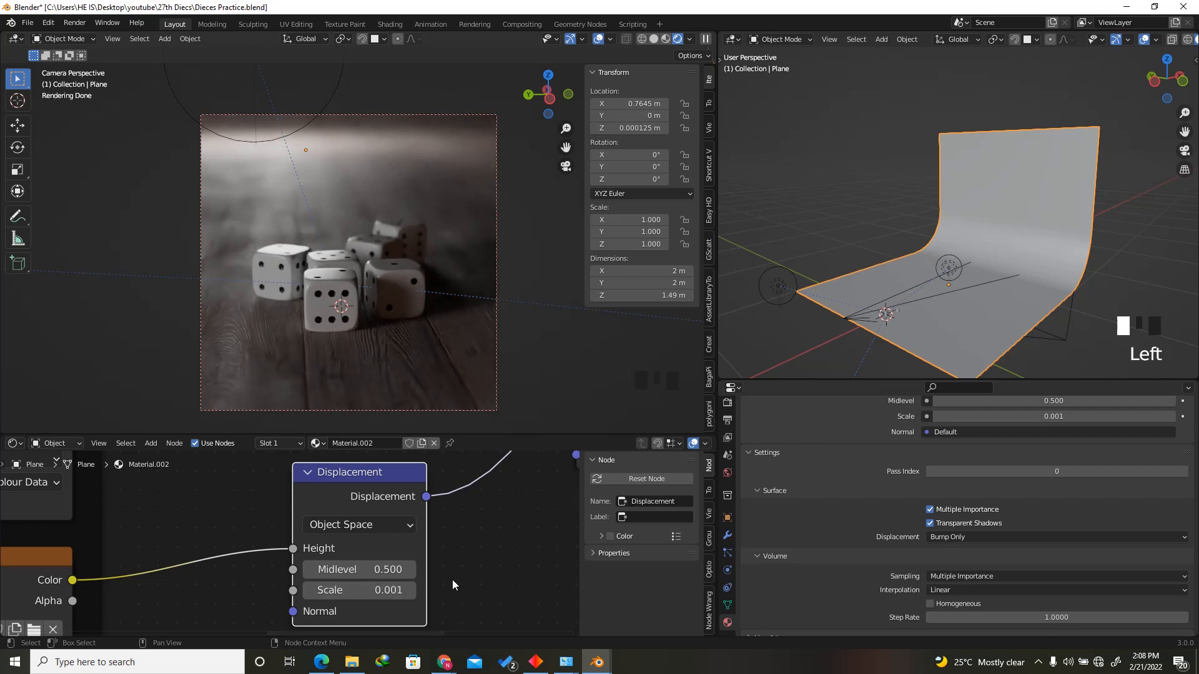
drag(375, 569, 294, 569)
right_click(392, 571)
Reposition the Material Output node slightly in the backdrop material's node tree.
scroll(353, 568, down, 17)
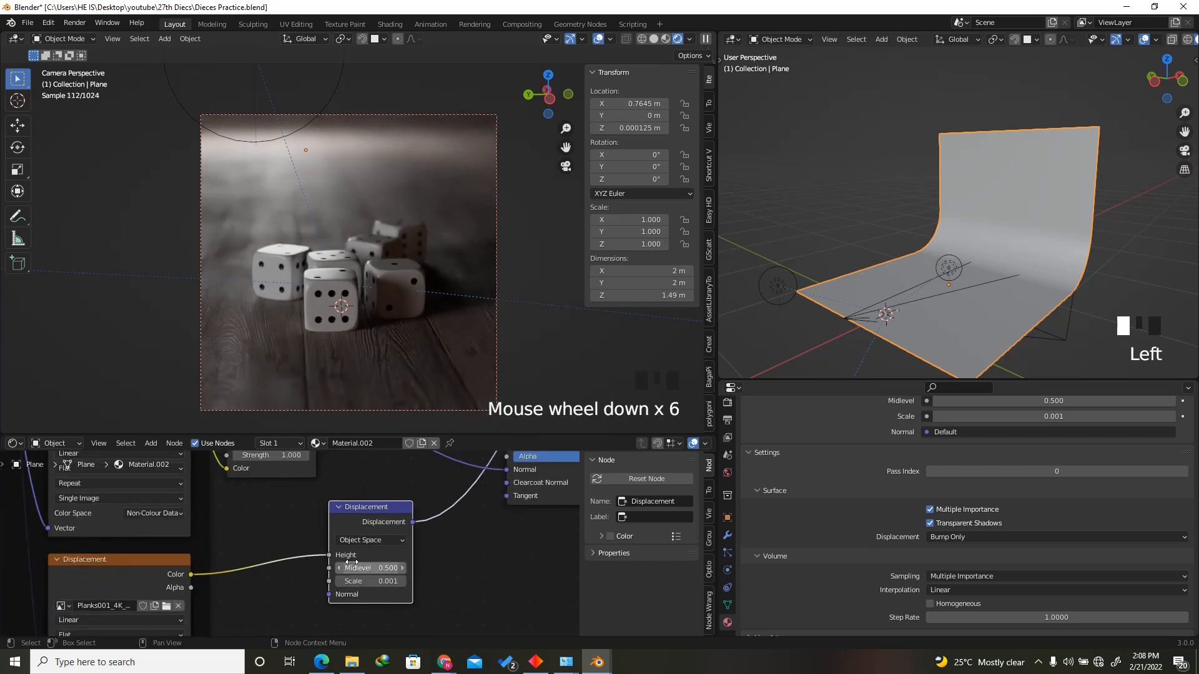
scroll(349, 568, down, 6)
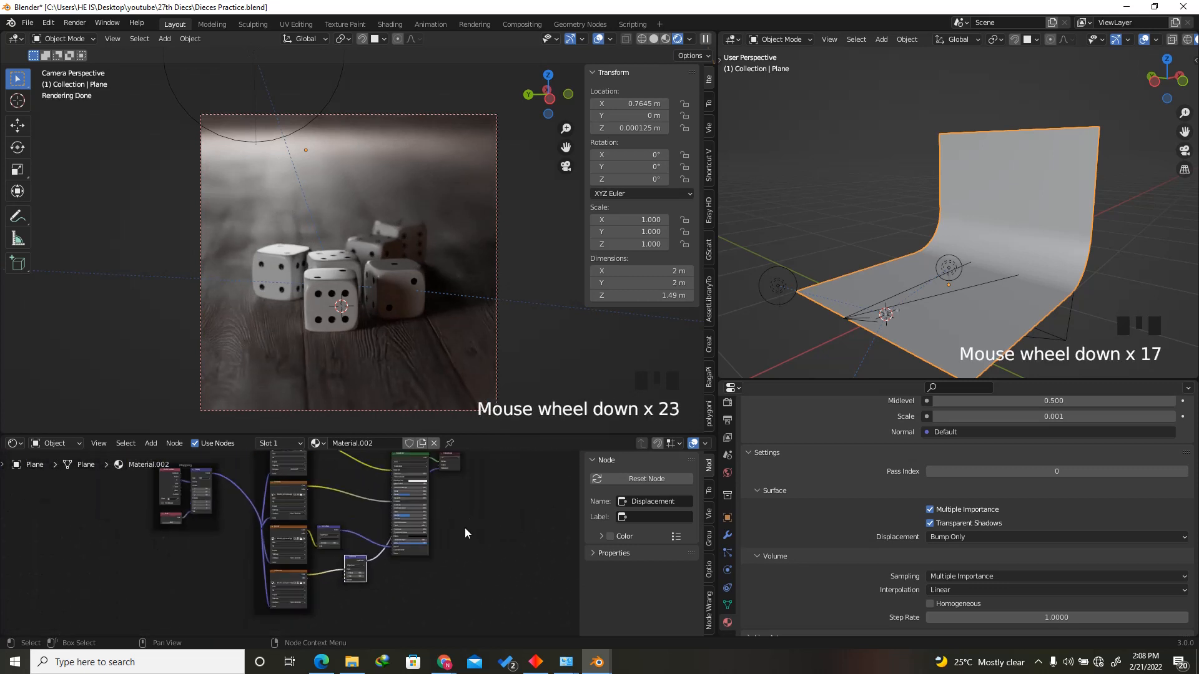
scroll(449, 485, up, 10)
drag(443, 482, 467, 502)
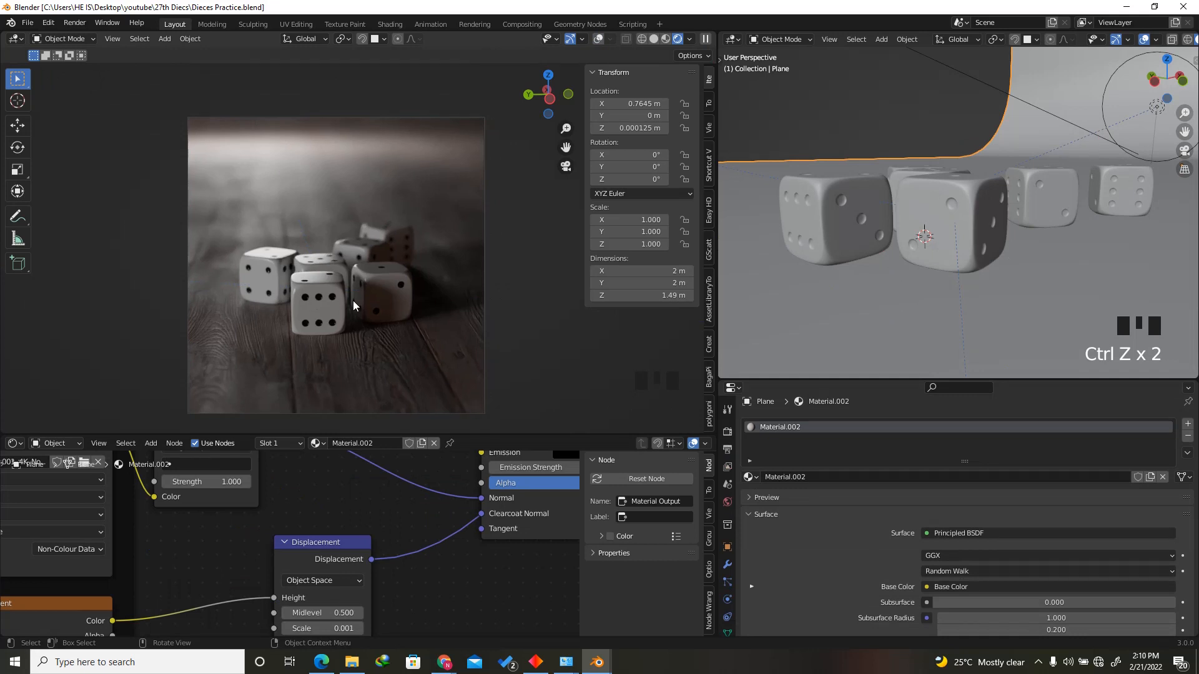